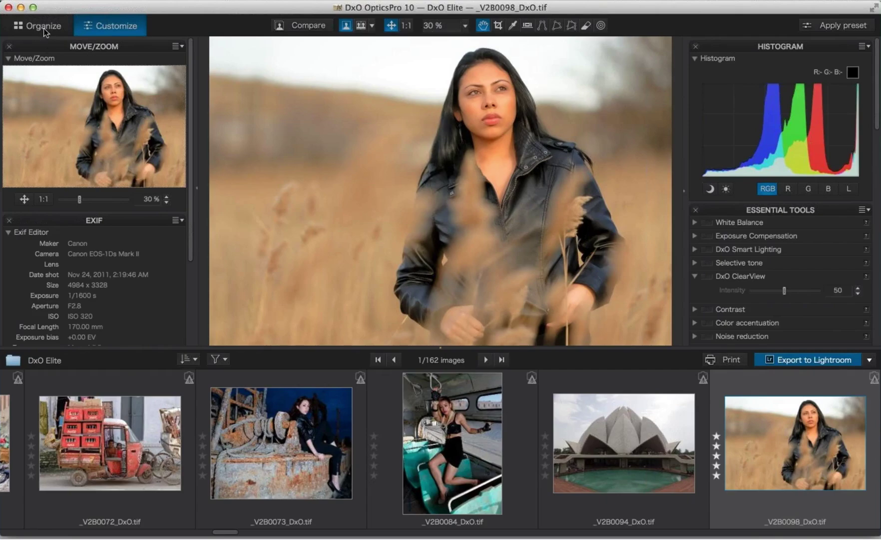
View the folder tree in the Organize workspace and return to the Customize workspace
{"action": "left_click", "coordinate": [42, 26]}
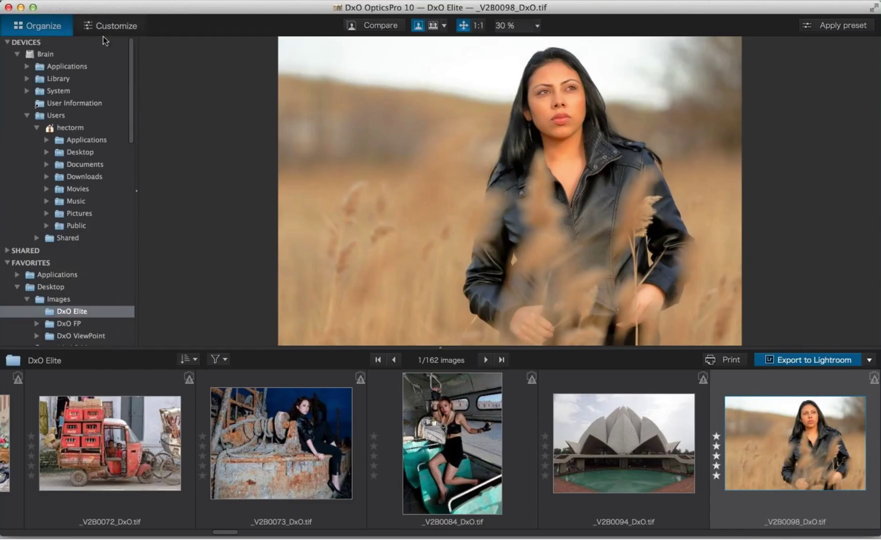
{"action": "left_click", "coordinate": [113, 26]}
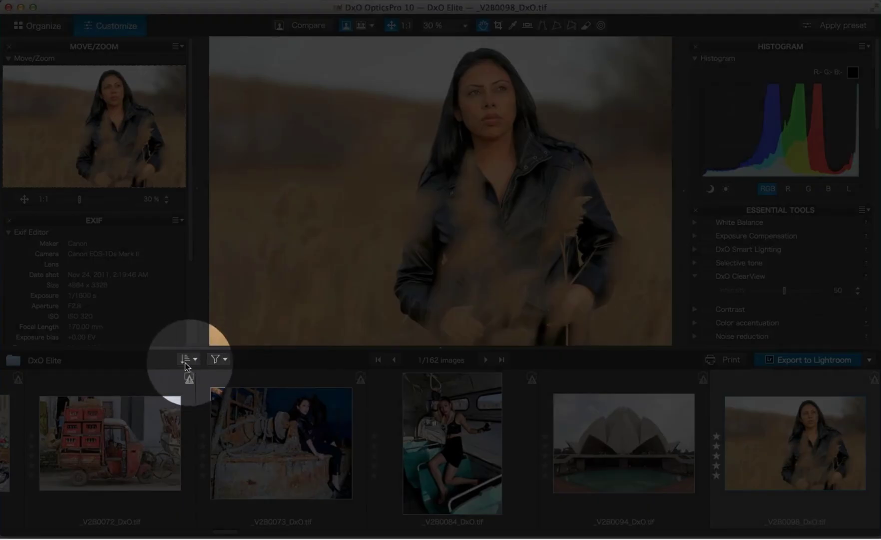
Sort the image browser by Rank and open the Las Vegas sign photo _50A1742.CR2
{"action": "left_click", "coordinate": [196, 359]}
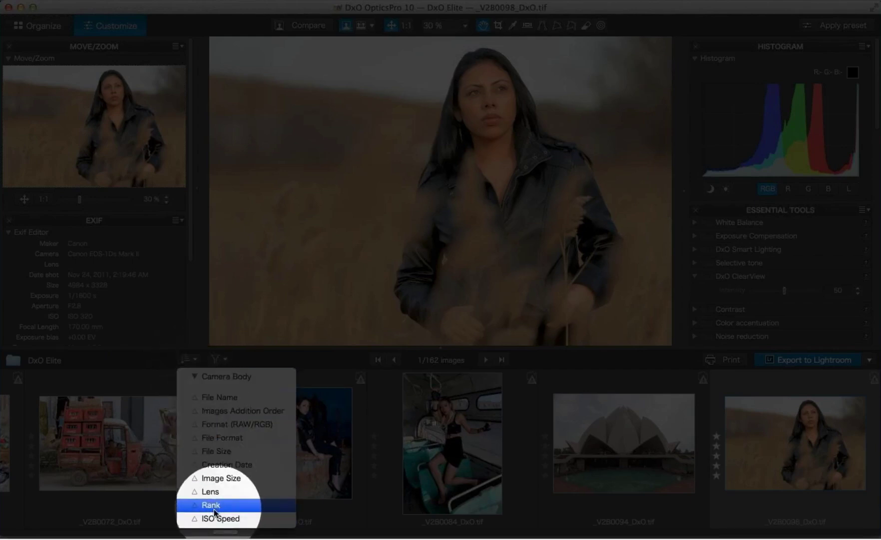
{"action": "left_click", "coordinate": [197, 361]}
{"action": "left_click", "coordinate": [197, 360]}
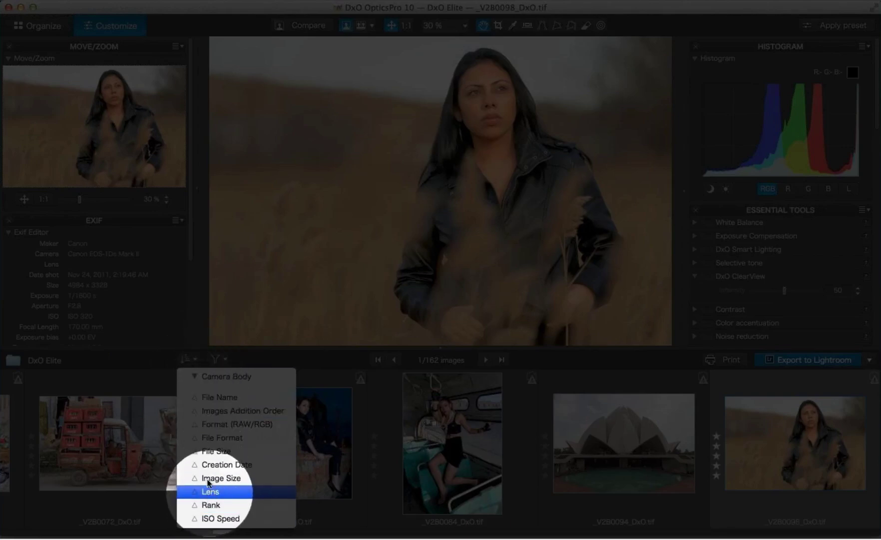
{"action": "left_click", "coordinate": [214, 505]}
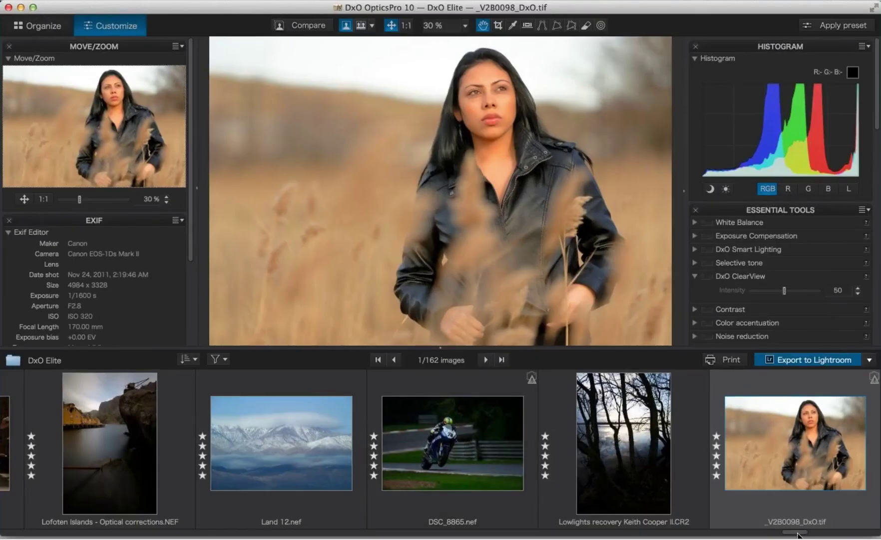
{"action": "left_click_drag", "start_coordinate": [798, 534], "coordinate": [846, 534]}
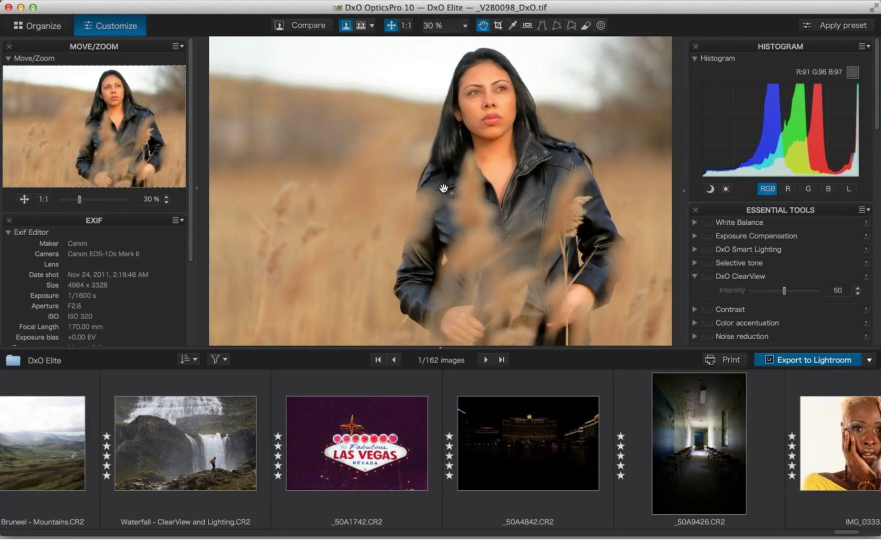
{"action": "left_click", "coordinate": [354, 371]}
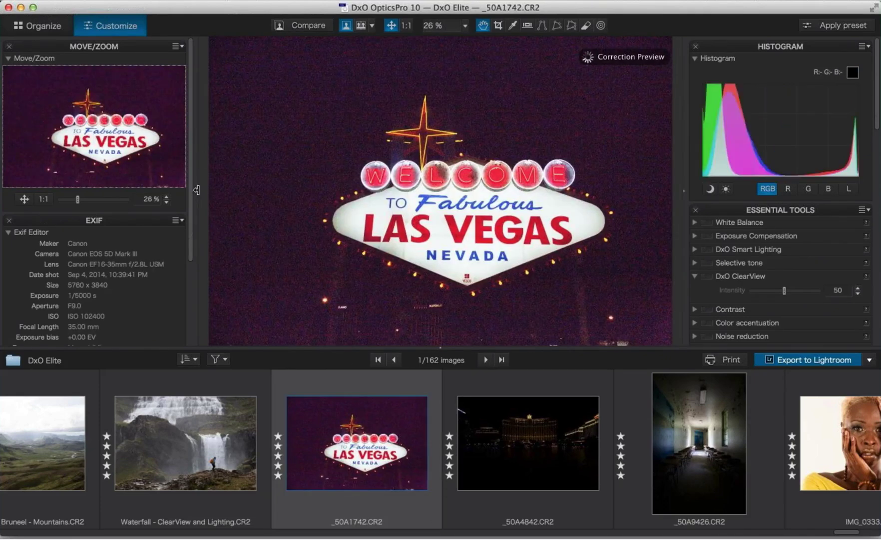
Hide the Move/Zoom and EXIF palettes and the image browser to enlarge the photo area
{"action": "left_click", "coordinate": [196, 190]}
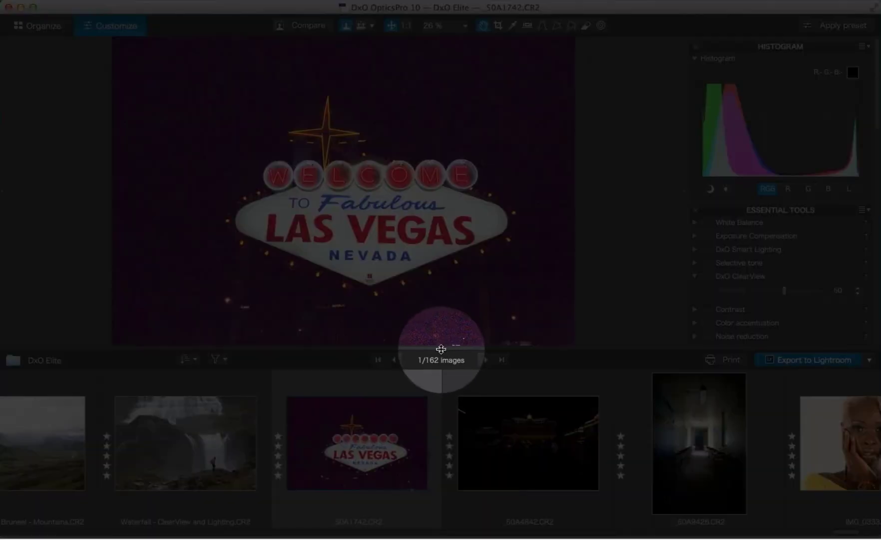
{"action": "double_click", "coordinate": [439, 348]}
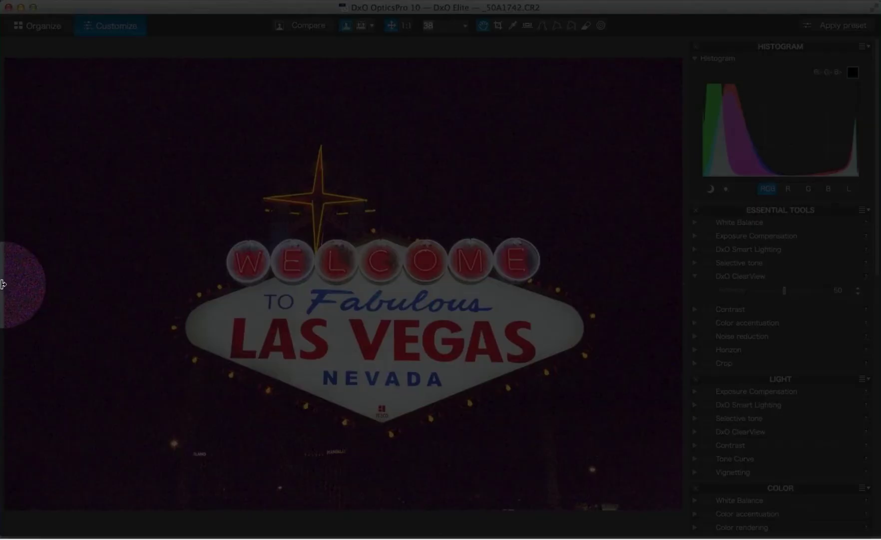
{"action": "left_click", "coordinate": [2, 284]}
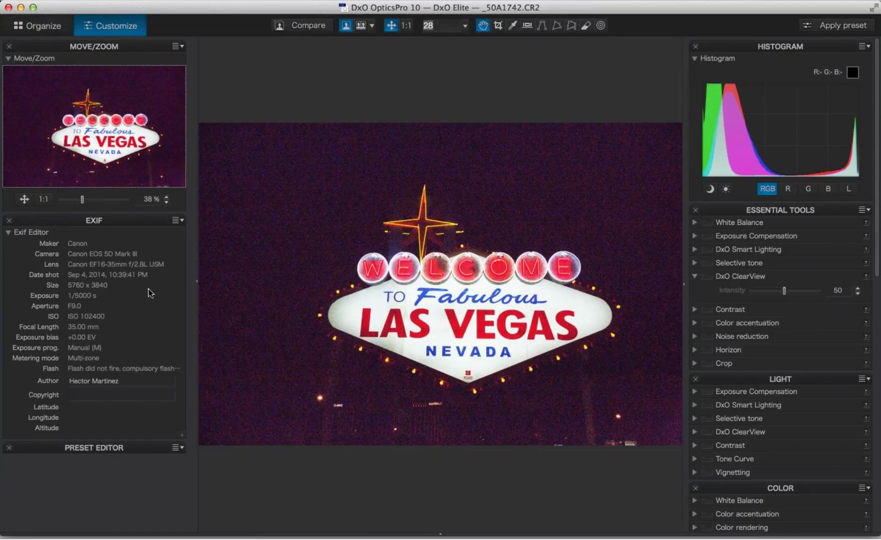
{"action": "left_click", "coordinate": [197, 282]}
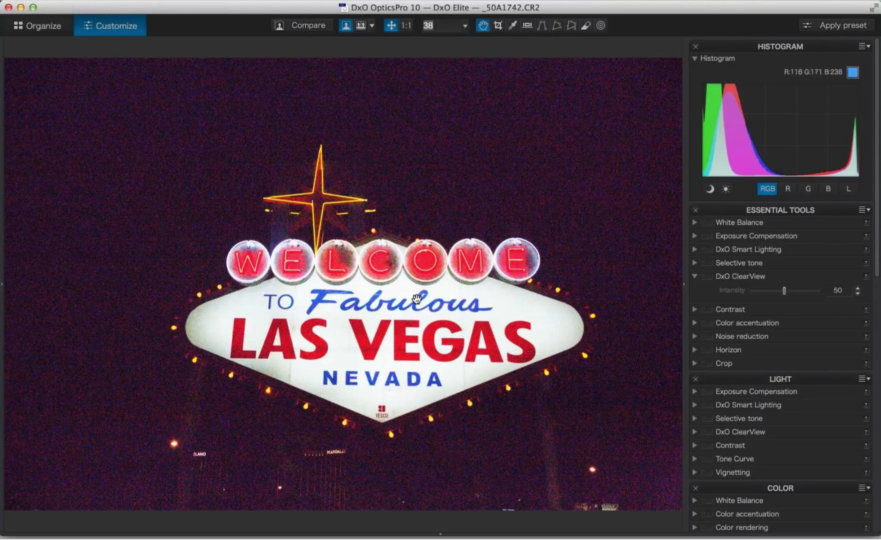
Collapse the DxO ClearView settings and turn on Noise reduction with the PRIME method for the Las Vegas sign photo
{"action": "left_click", "coordinate": [695, 276]}
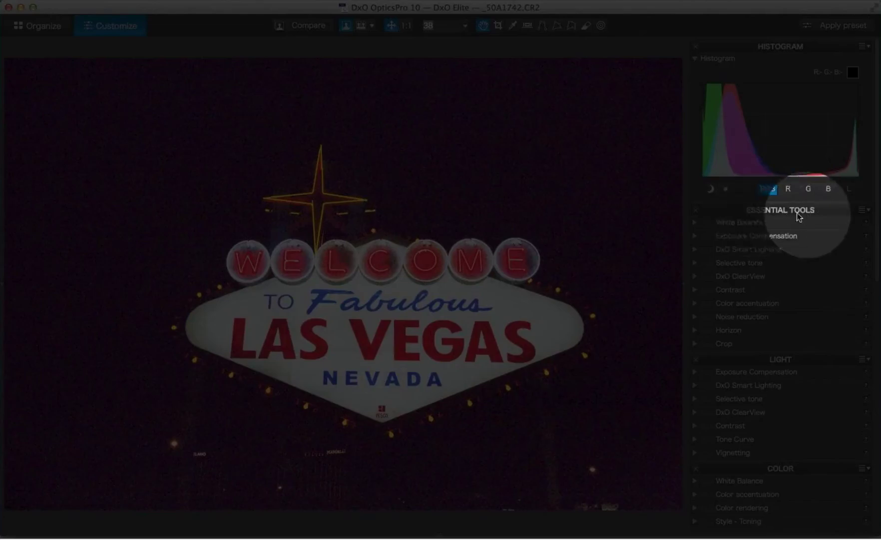
{"action": "left_click", "coordinate": [695, 318]}
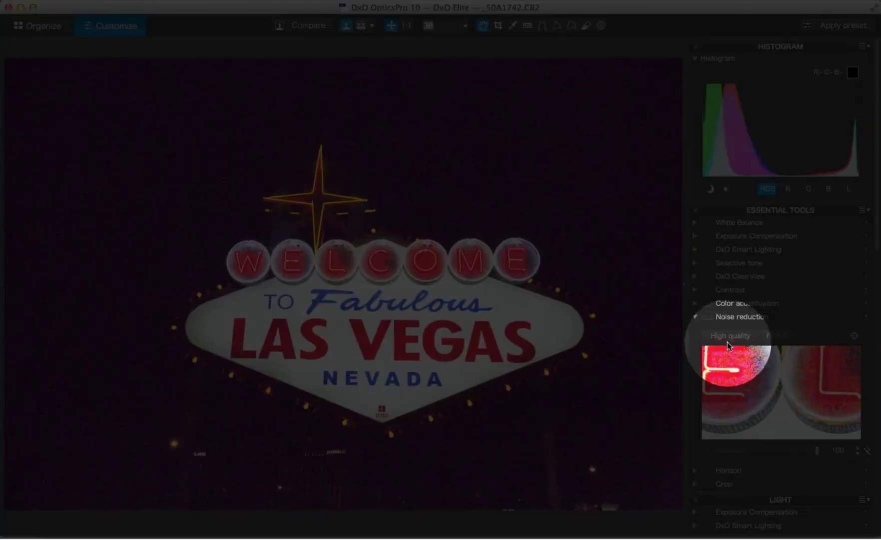
{"action": "left_click", "coordinate": [769, 342]}
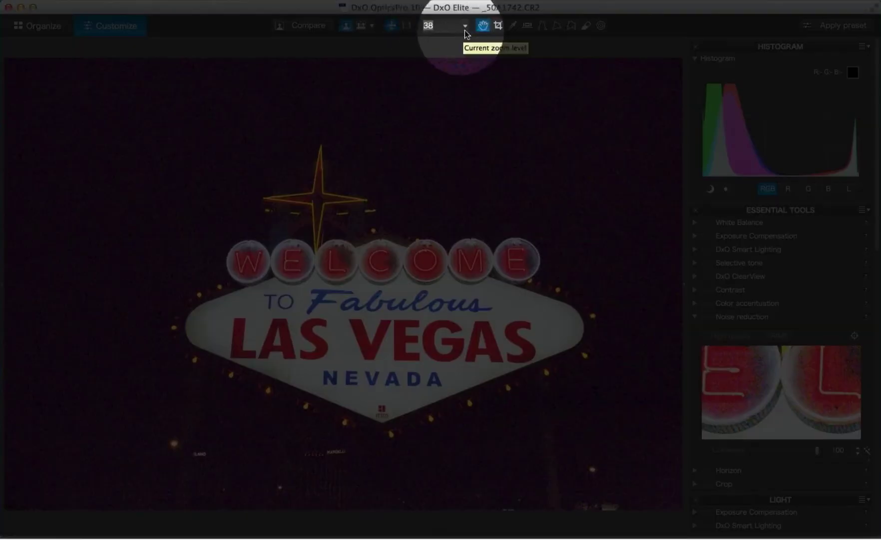
{"action": "left_click", "coordinate": [465, 33]}
{"action": "left_click", "coordinate": [432, 48]}
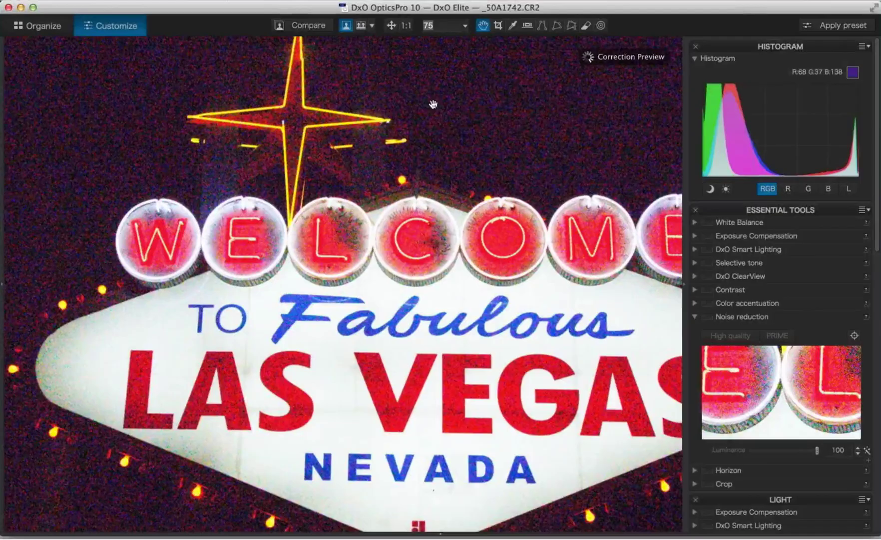
{"action": "left_click_drag", "start_coordinate": [508, 296], "coordinate": [299, 235]}
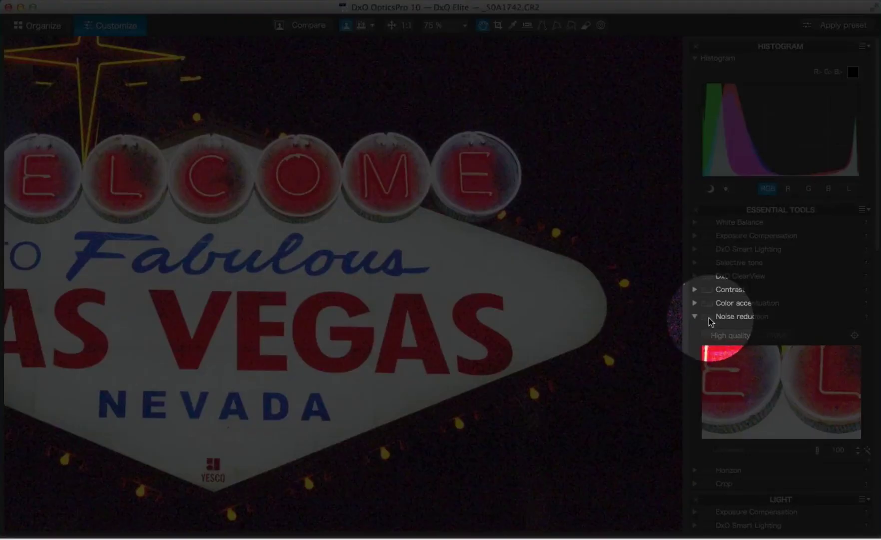
{"action": "left_click", "coordinate": [709, 317]}
{"action": "left_click", "coordinate": [772, 334]}
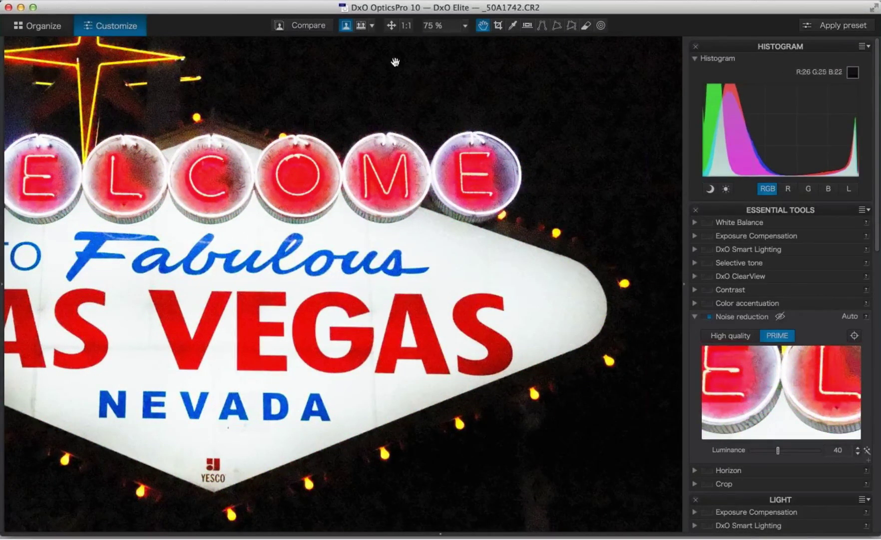
Compare the as-shot and corrected versions of the sign side by side
{"action": "left_click", "coordinate": [361, 25]}
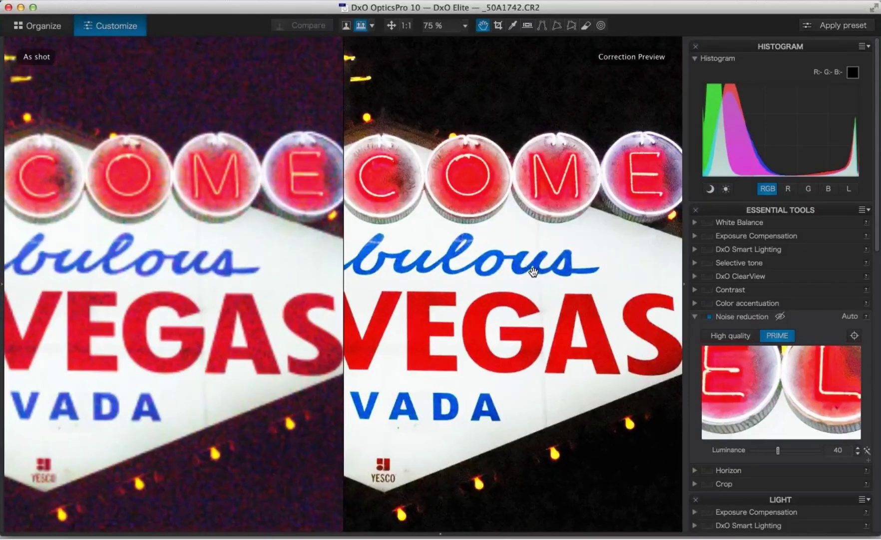
{"action": "left_click_drag", "start_coordinate": [534, 272], "coordinate": [460, 272]}
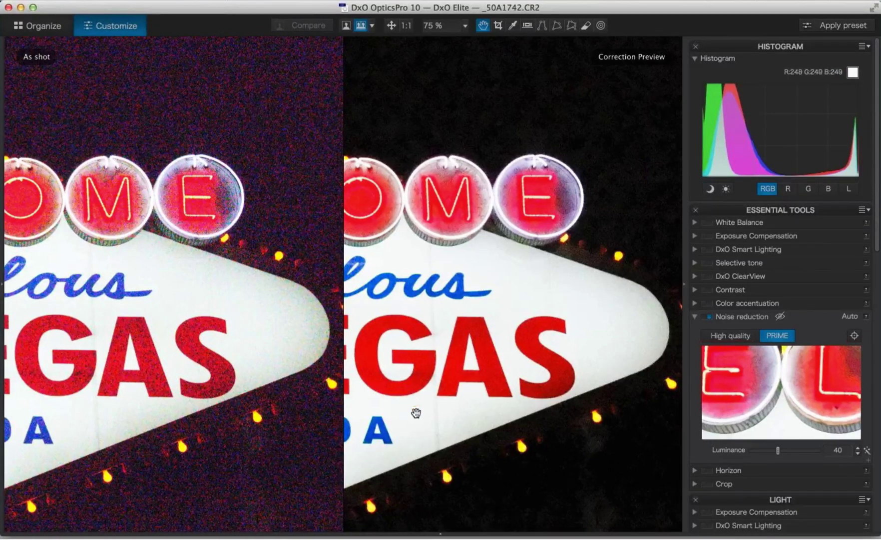
Show the image browser, export the Las Vegas photo to the Adobe Photoshop application and check the export progress
{"action": "left_click", "coordinate": [441, 533]}
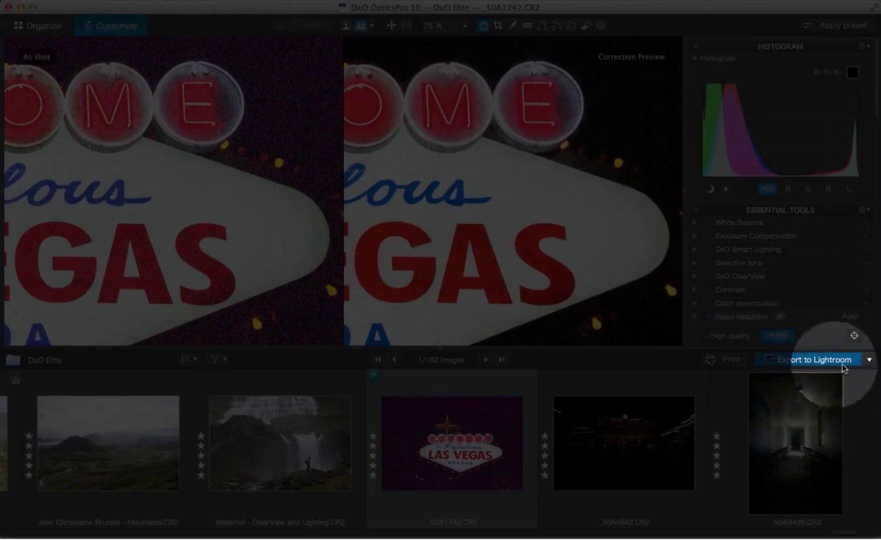
{"action": "left_click", "coordinate": [870, 360]}
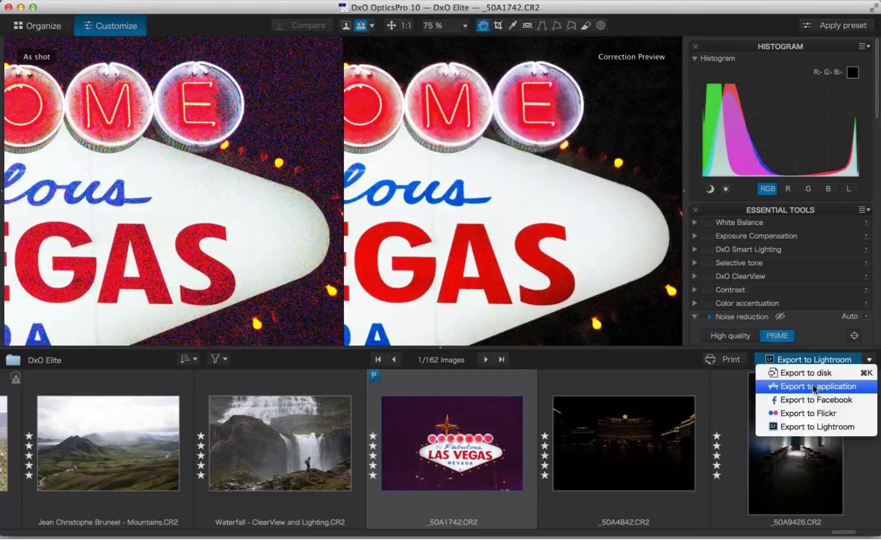
{"action": "left_click", "coordinate": [815, 386]}
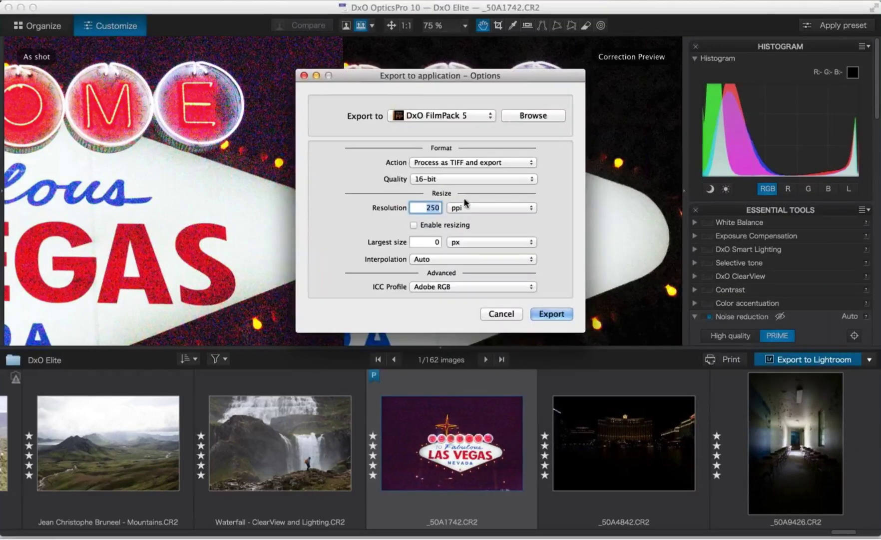
{"action": "left_click", "coordinate": [488, 116]}
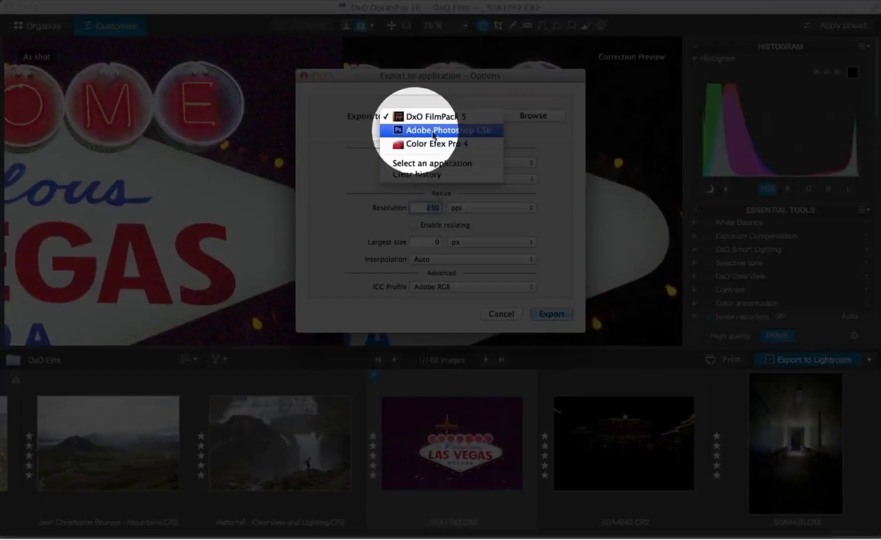
{"action": "left_click", "coordinate": [461, 132]}
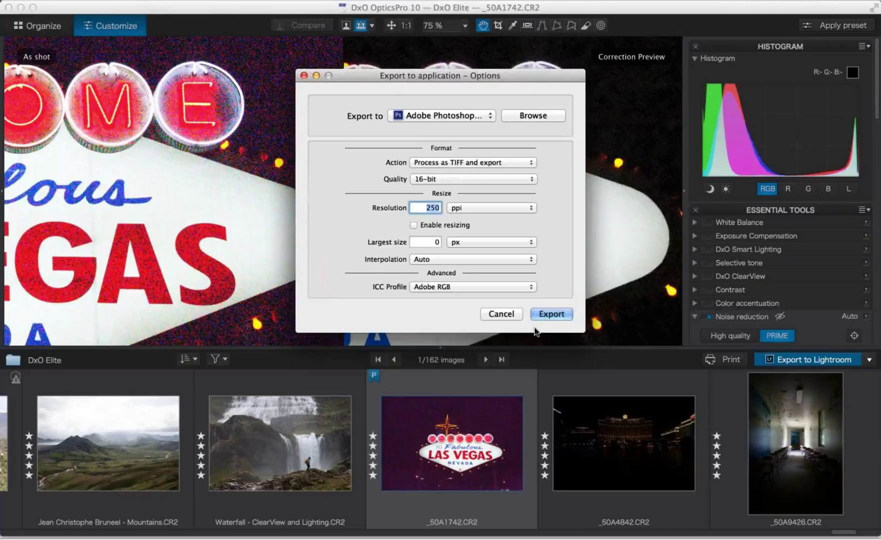
{"action": "left_click", "coordinate": [551, 314]}
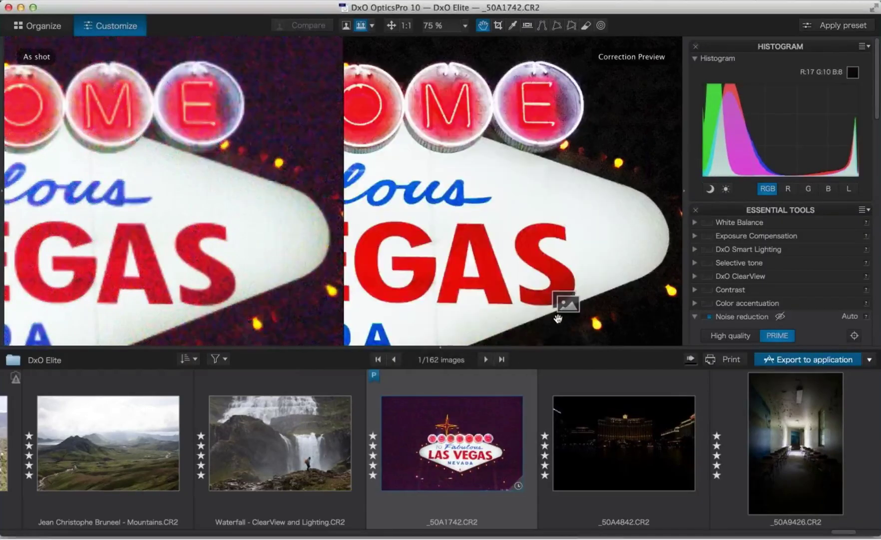
{"action": "left_click", "coordinate": [691, 359]}
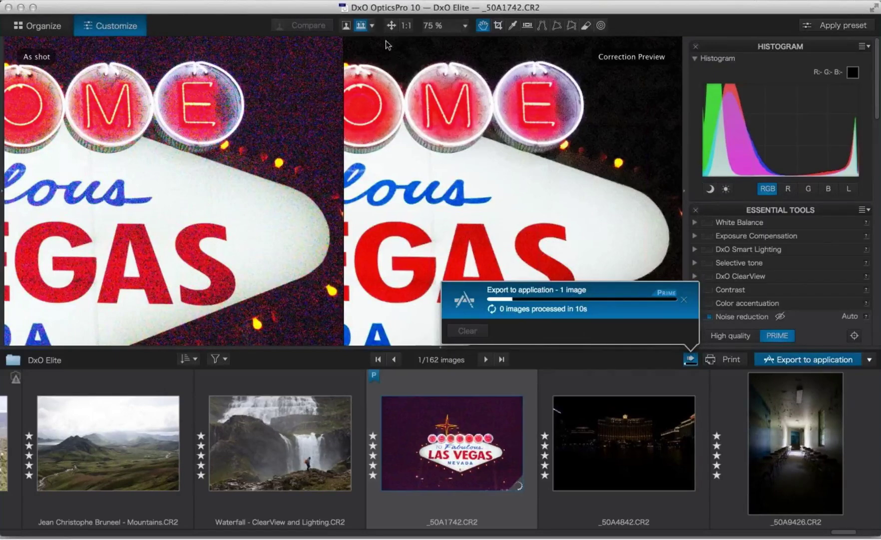
Inspect the corrected sign in single-image view, fitted, at 100 % and at 75 %, briefly hiding the image browser
{"action": "left_click", "coordinate": [346, 25]}
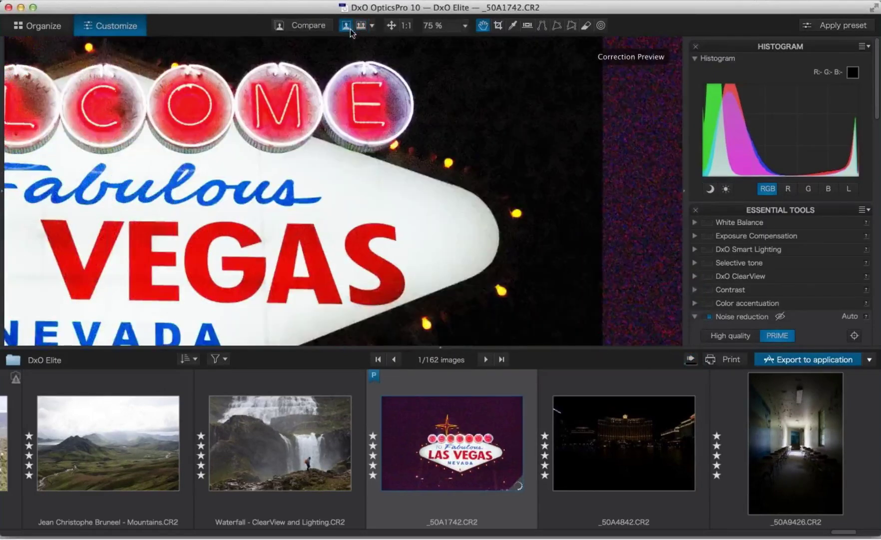
{"action": "left_click", "coordinate": [391, 26]}
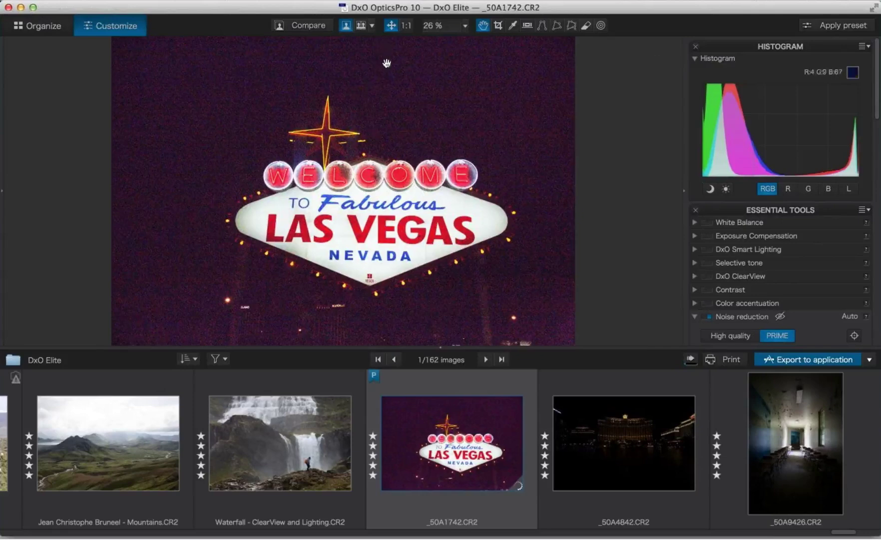
{"action": "left_click", "coordinate": [410, 26]}
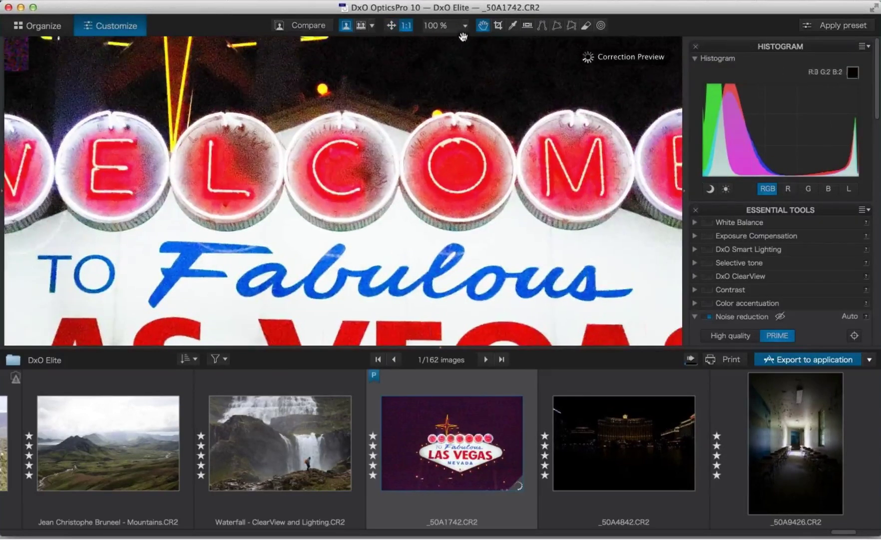
{"action": "left_click", "coordinate": [464, 26]}
{"action": "left_click", "coordinate": [440, 50]}
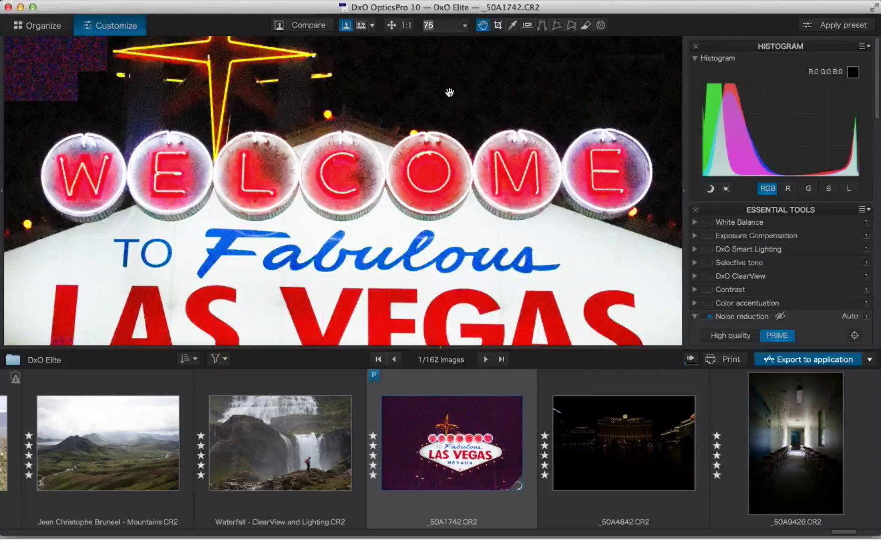
{"action": "left_click_drag", "start_coordinate": [498, 222], "coordinate": [366, 174]}
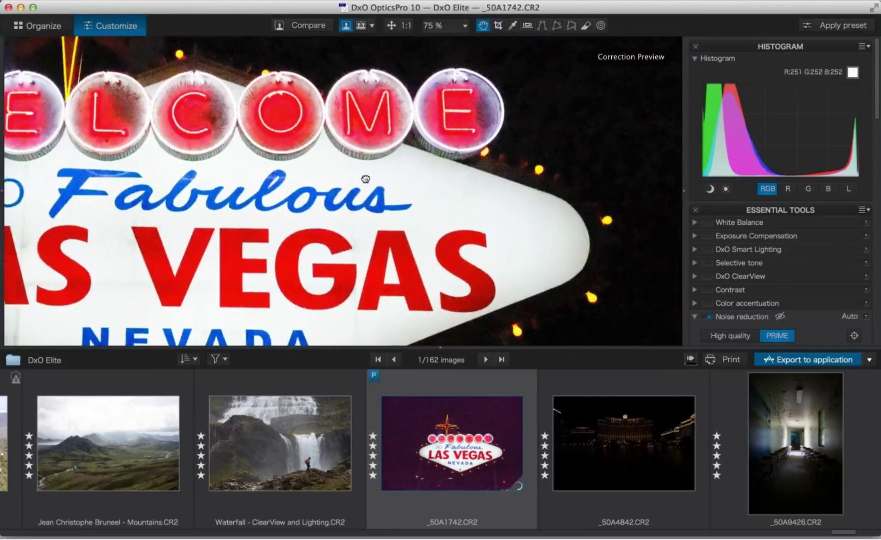
{"action": "left_click", "coordinate": [441, 347]}
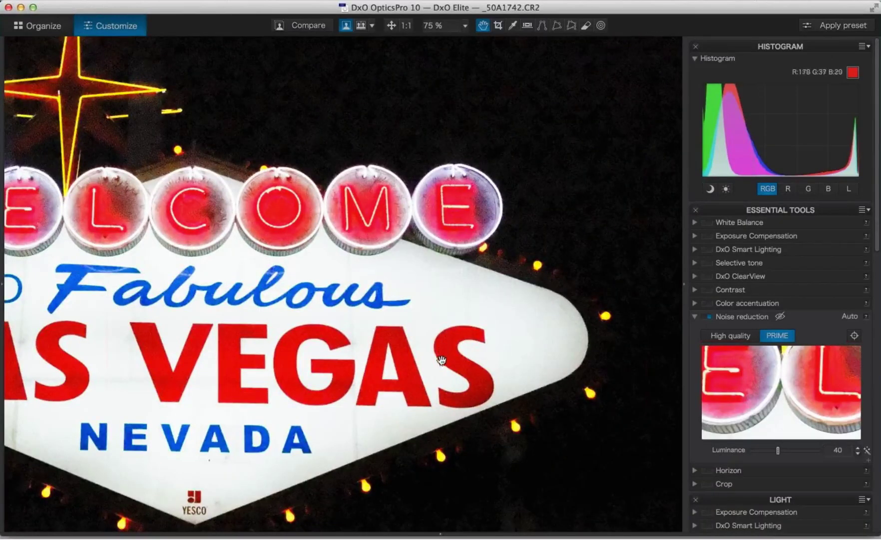
{"action": "left_click", "coordinate": [441, 534]}
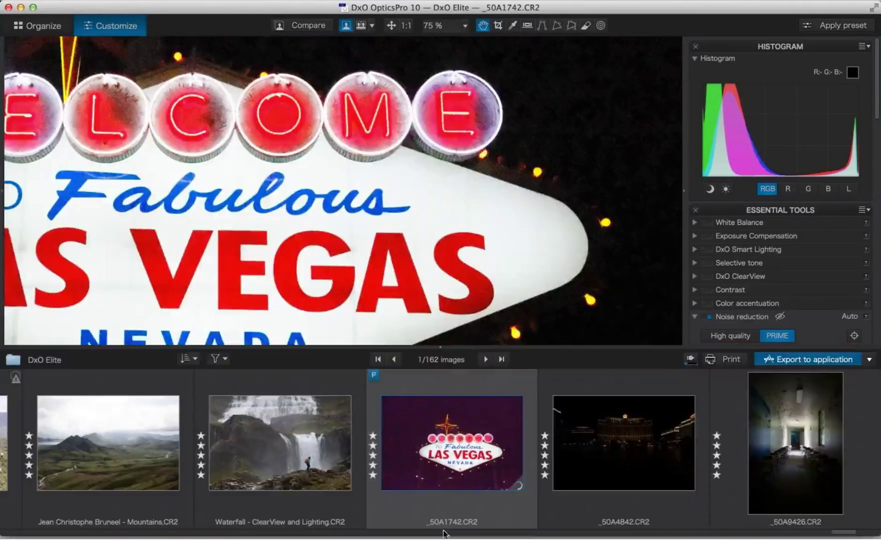
Check the export progress again and open the dark hotel night photo _50A4842.CR2
{"action": "left_click", "coordinate": [691, 359]}
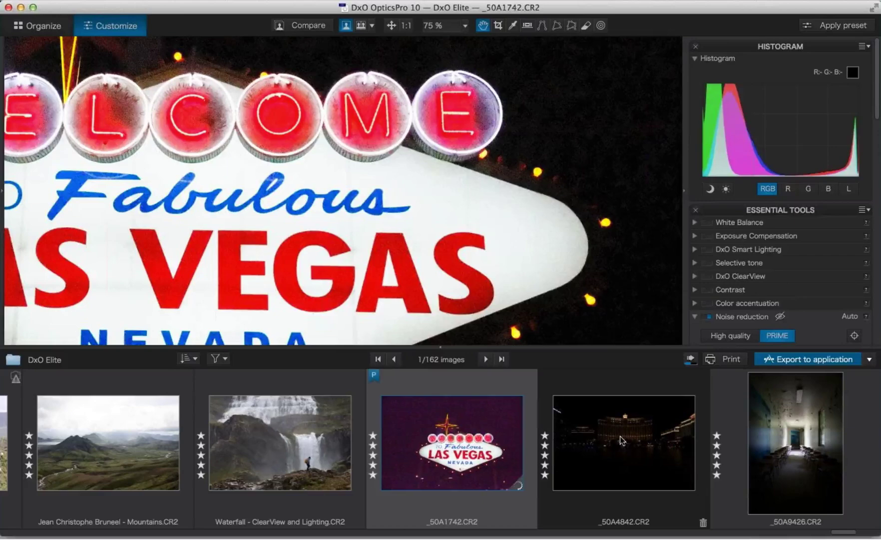
{"action": "left_click", "coordinate": [621, 437]}
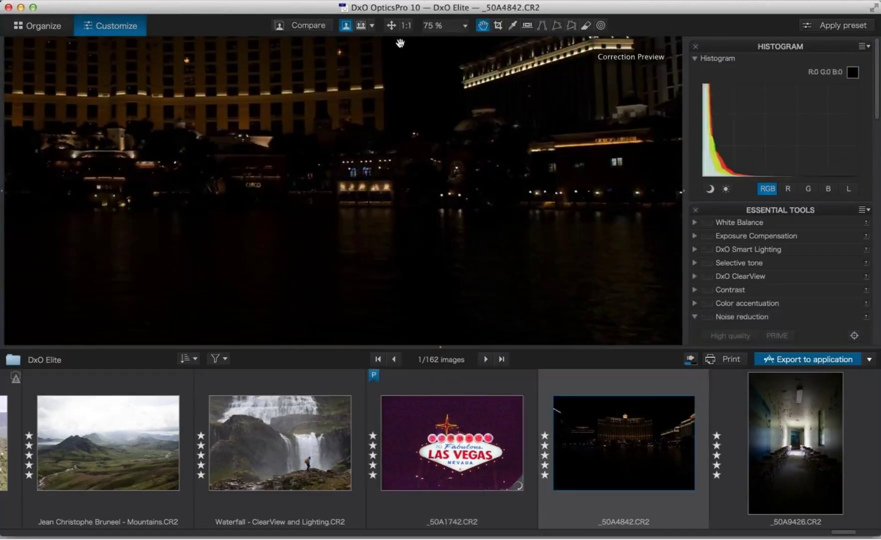
Fit the dark hotel photo to the viewing area and hide the image browser
{"action": "left_click", "coordinate": [391, 25]}
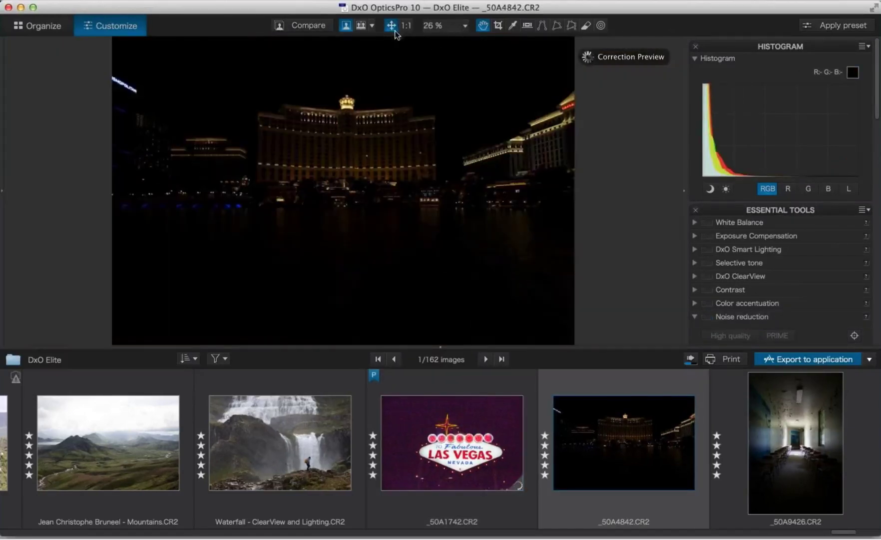
{"action": "left_click", "coordinate": [440, 349]}
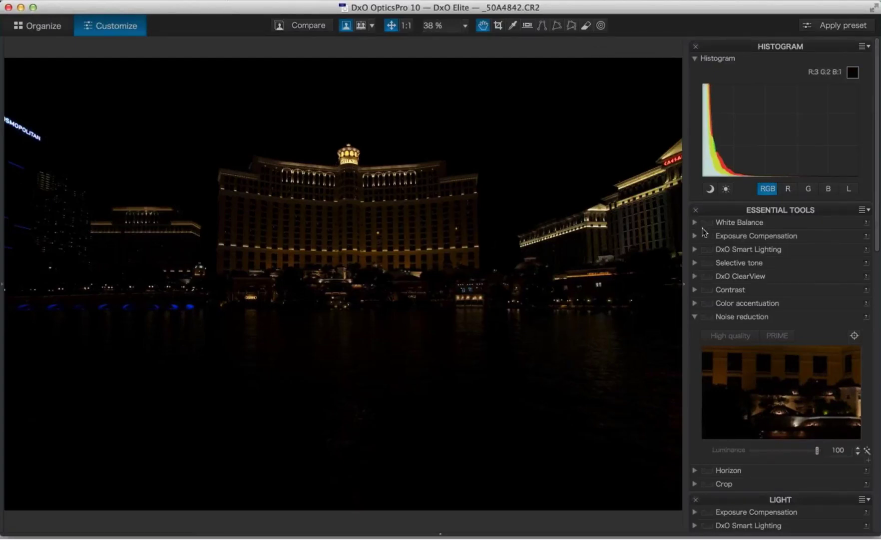
{"action": "scroll", "coordinate": [874, 209], "scroll_direction": "down", "scroll_amount": 5}
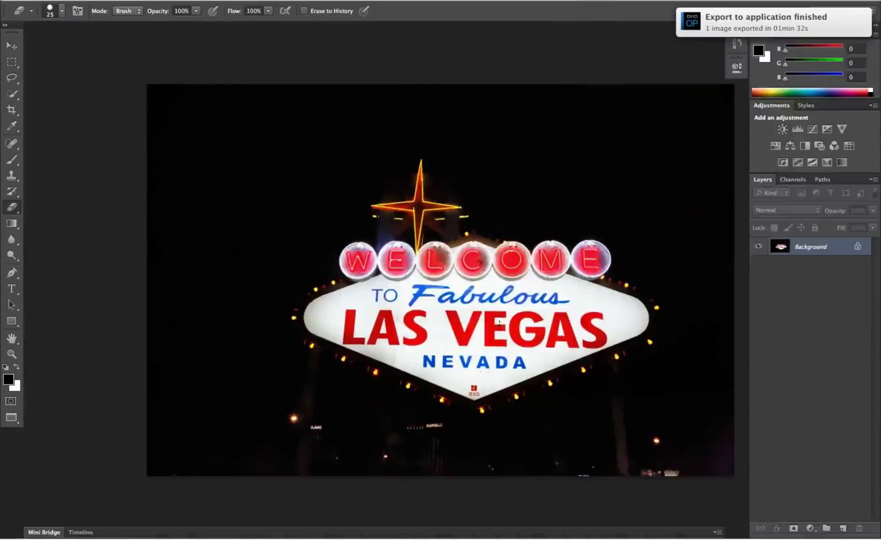
Switch to Photoshop, inspect the exported Las Vegas sign in full screen and enlarged to 50 %, and quit Photoshop
{"action": "key", "text": "f"}
{"action": "key", "text": "f"}
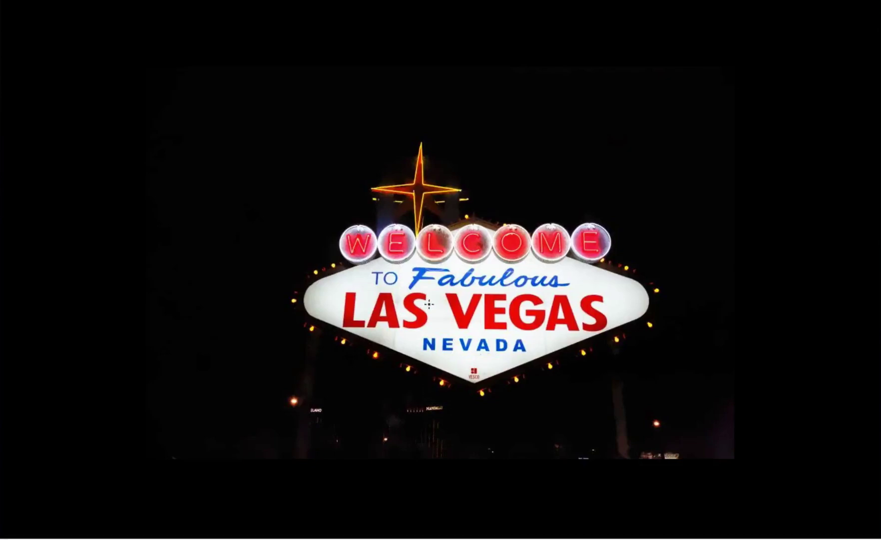
{"action": "key", "text": "f"}
{"action": "left_click", "coordinate": [11, 367]}
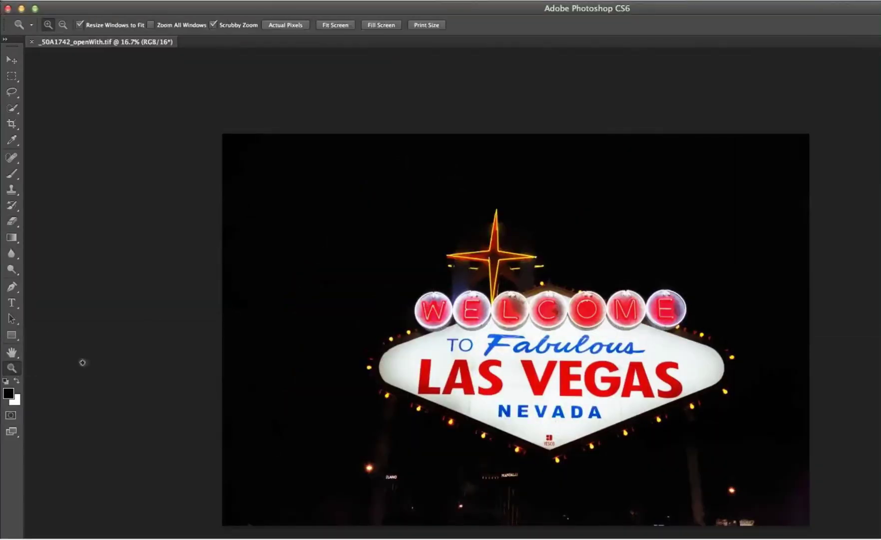
{"action": "key", "text": "f"}
{"action": "key", "text": "f"}
{"action": "left_click", "coordinate": [506, 288]}
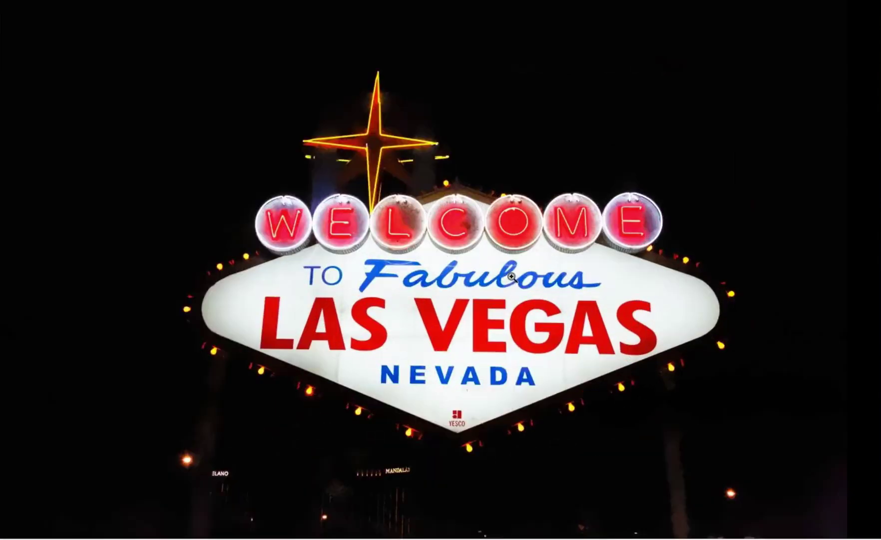
{"action": "left_click", "coordinate": [511, 275]}
{"action": "left_click", "coordinate": [512, 274]}
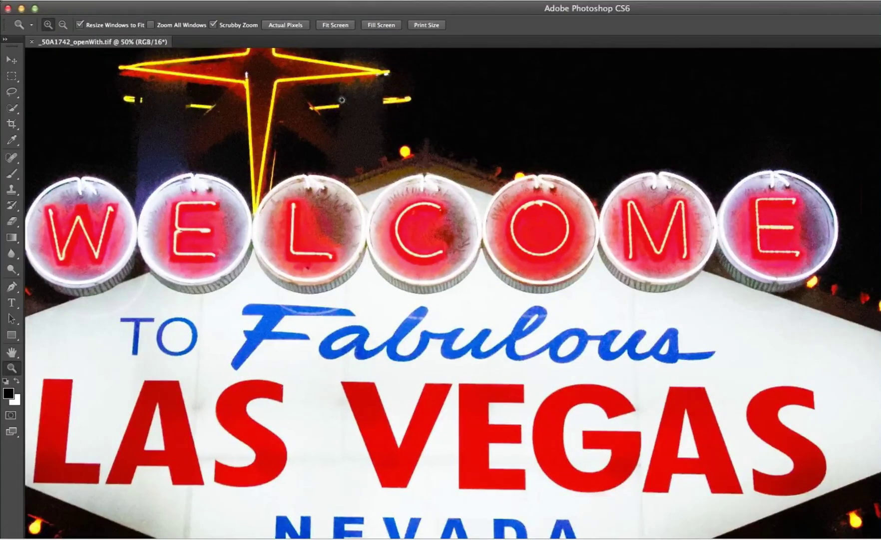
{"action": "left_click", "coordinate": [71, 1]}
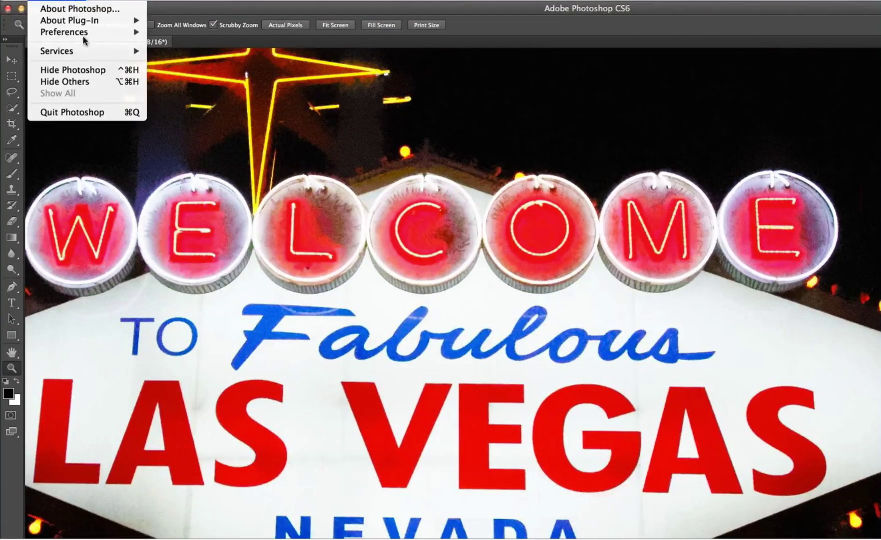
{"action": "left_click", "coordinate": [94, 113]}
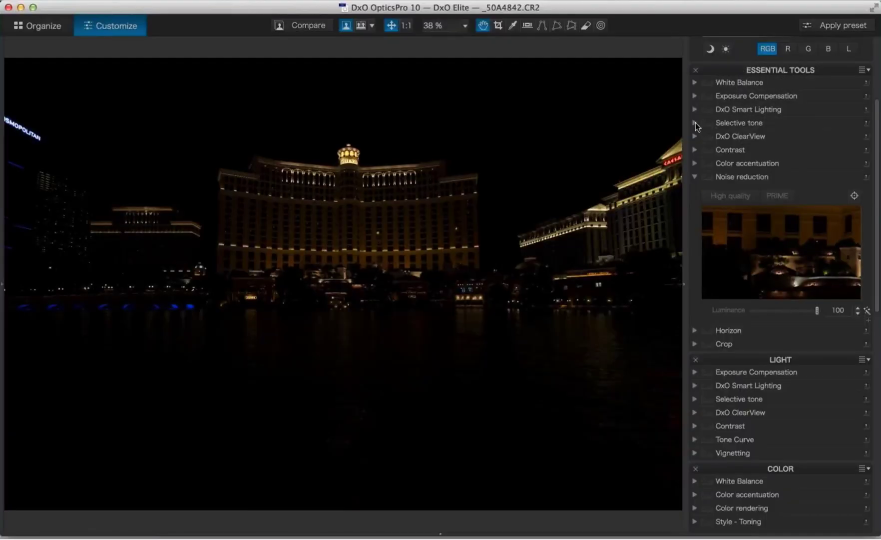
Apply DxO Smart Lighting to the dark hotel photo in DxO OpticsPro 9 mode with an intensity of 134
{"action": "left_click", "coordinate": [695, 122]}
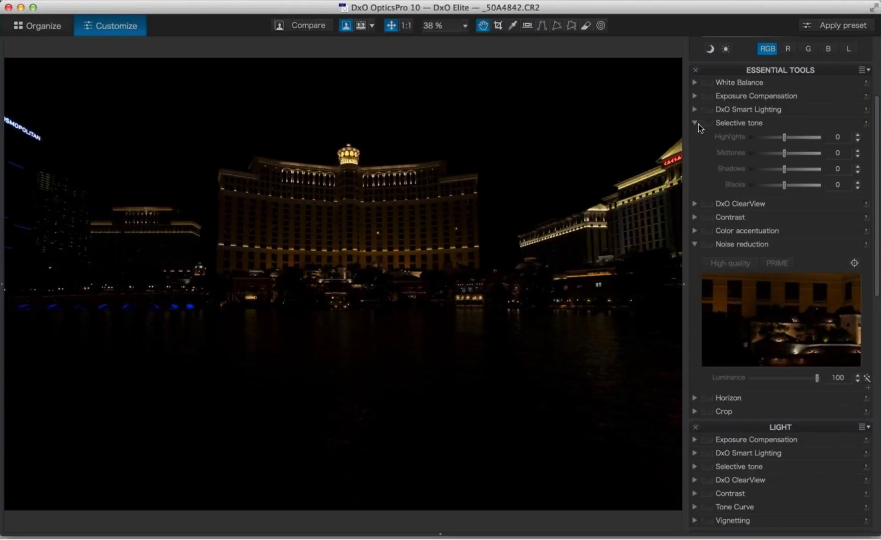
{"action": "left_click", "coordinate": [696, 120]}
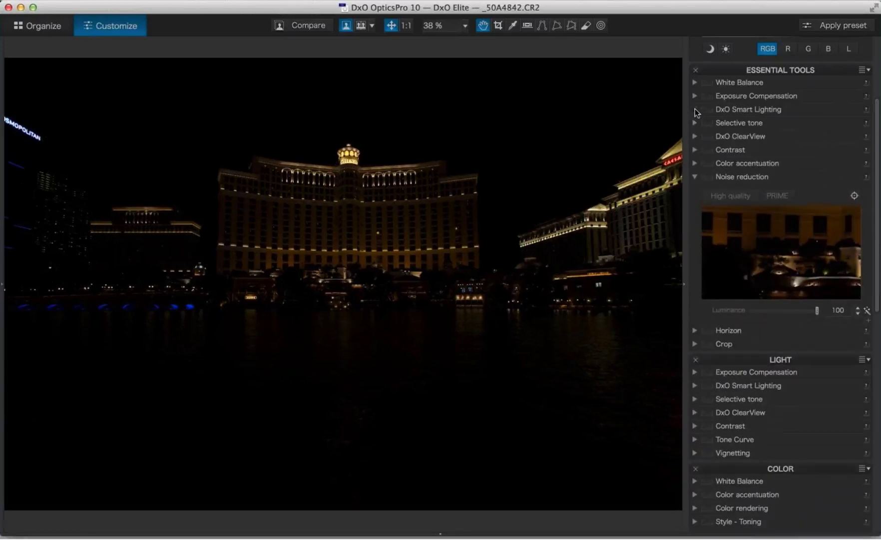
{"action": "left_click", "coordinate": [695, 109]}
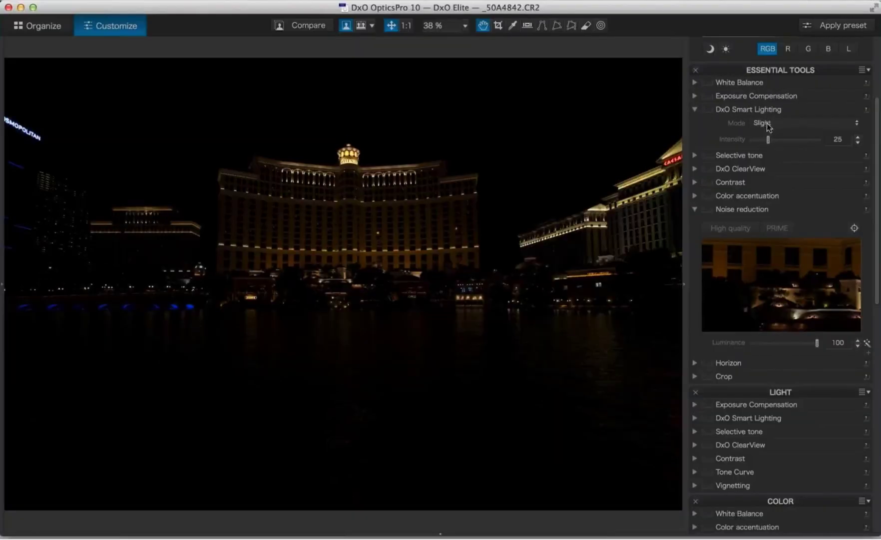
{"action": "left_click", "coordinate": [765, 123]}
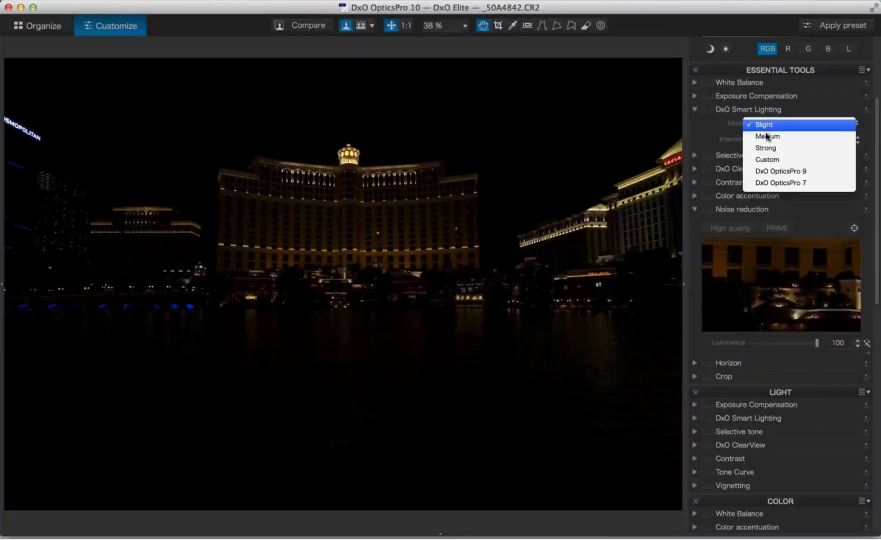
{"action": "left_click", "coordinate": [774, 171]}
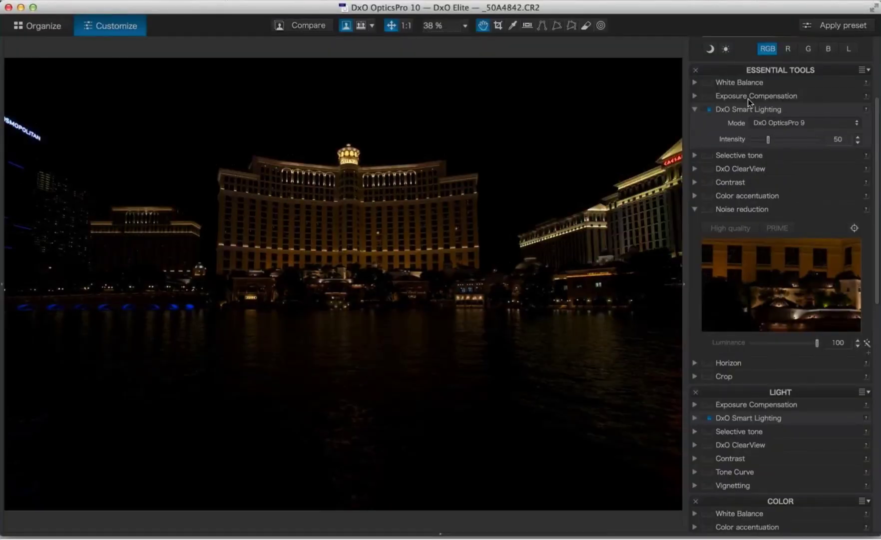
{"action": "left_click_drag", "start_coordinate": [768, 141], "coordinate": [796, 141]}
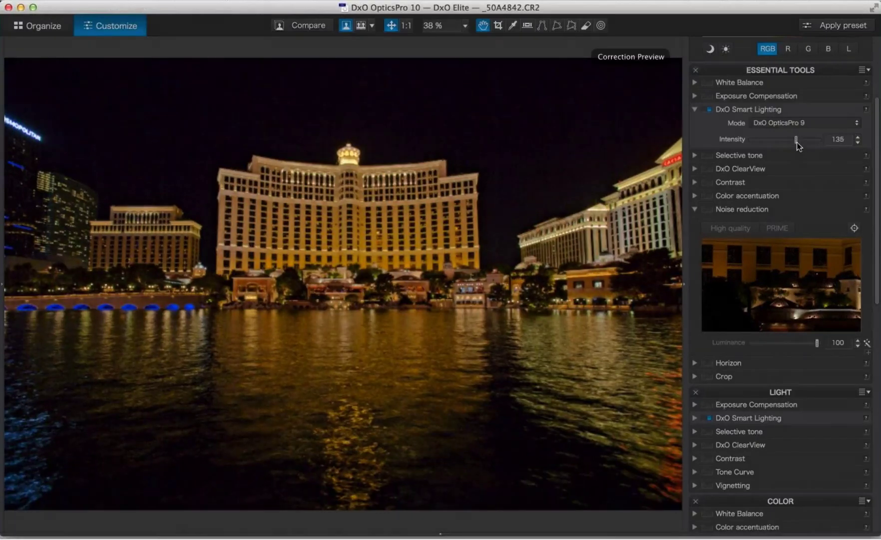
Compare the as-shot and corrected hotel side by side at 100 % around the tower, and enable High quality noise reduction
{"action": "left_click", "coordinate": [361, 28]}
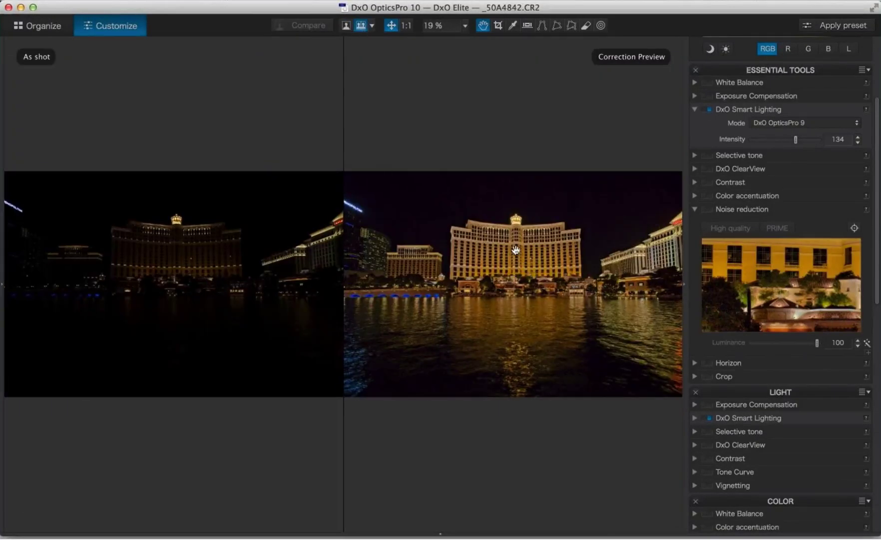
{"action": "left_click", "coordinate": [406, 25]}
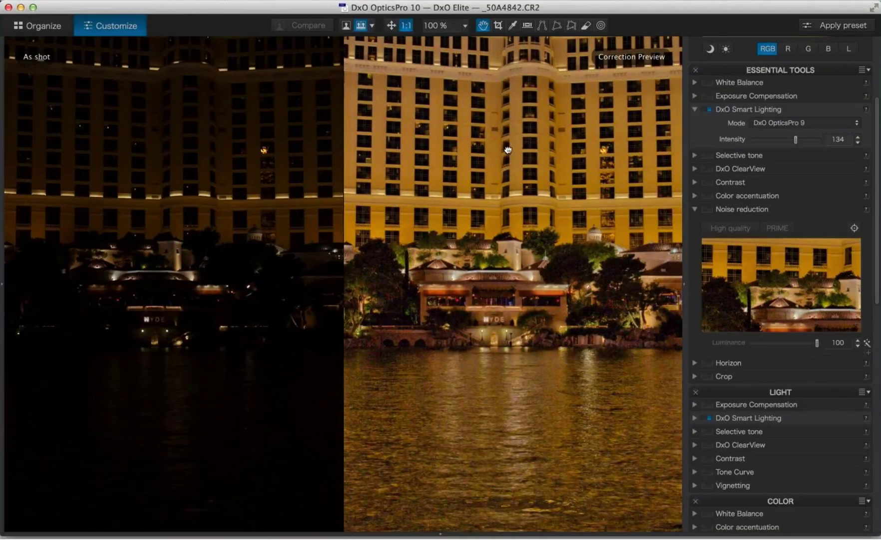
{"action": "left_click_drag", "start_coordinate": [508, 150], "coordinate": [500, 302]}
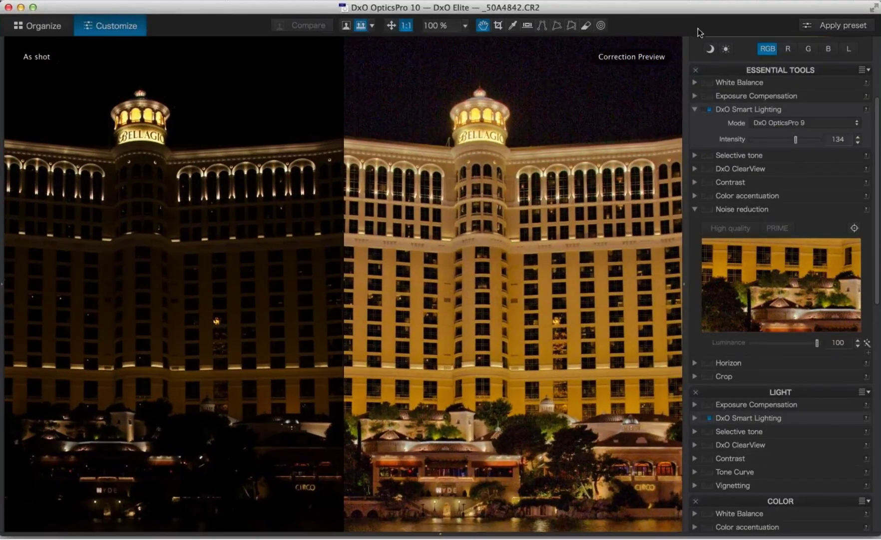
{"action": "left_click", "coordinate": [708, 210]}
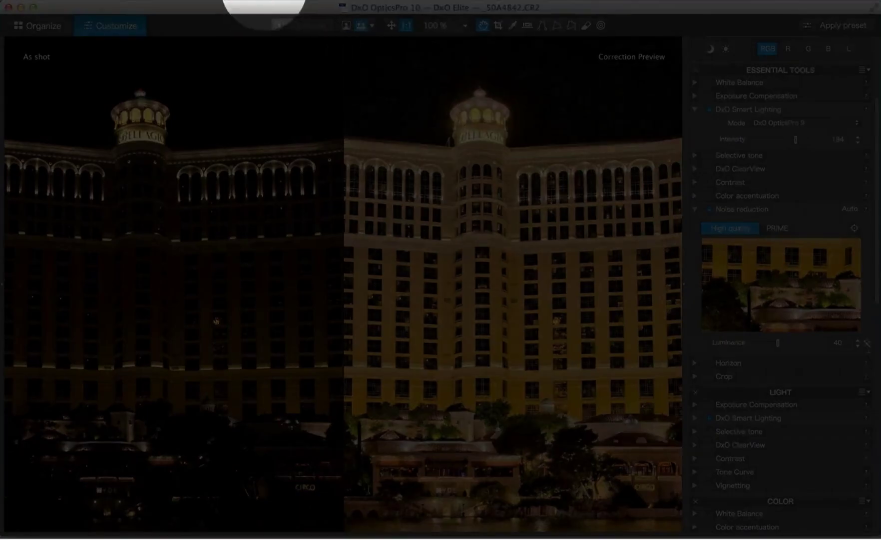
View the camera brands listed in Manage DxO Optics Modules, and quit and relaunch DxO OpticsPro
{"action": "left_click", "coordinate": [270, 1]}
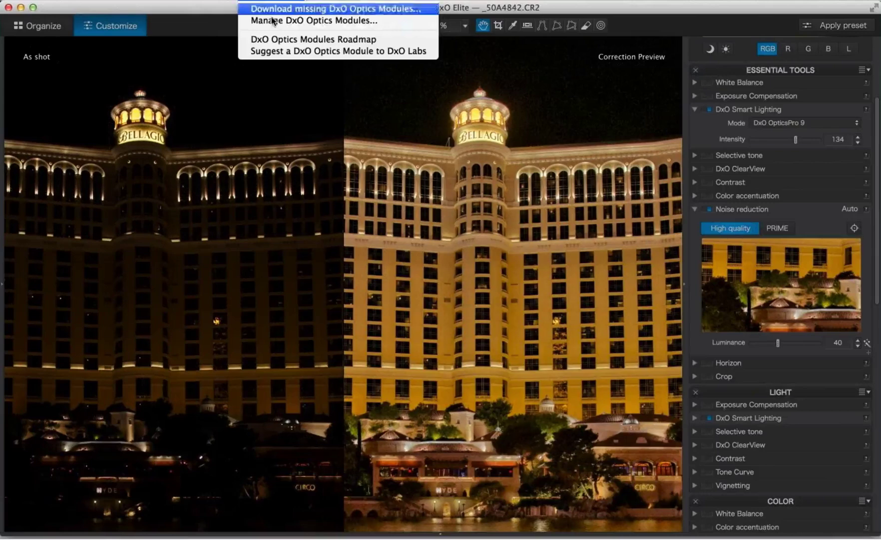
{"action": "left_click", "coordinate": [269, 21]}
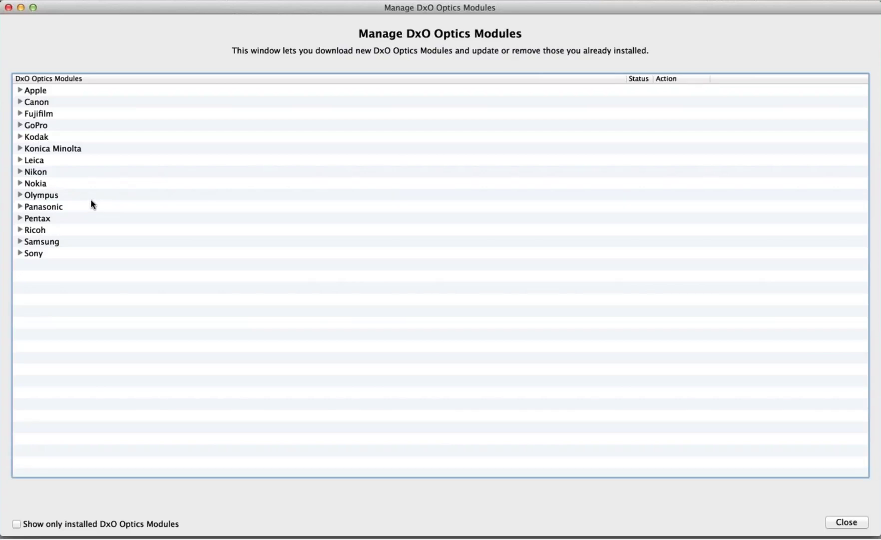
{"action": "left_click", "coordinate": [50, 0]}
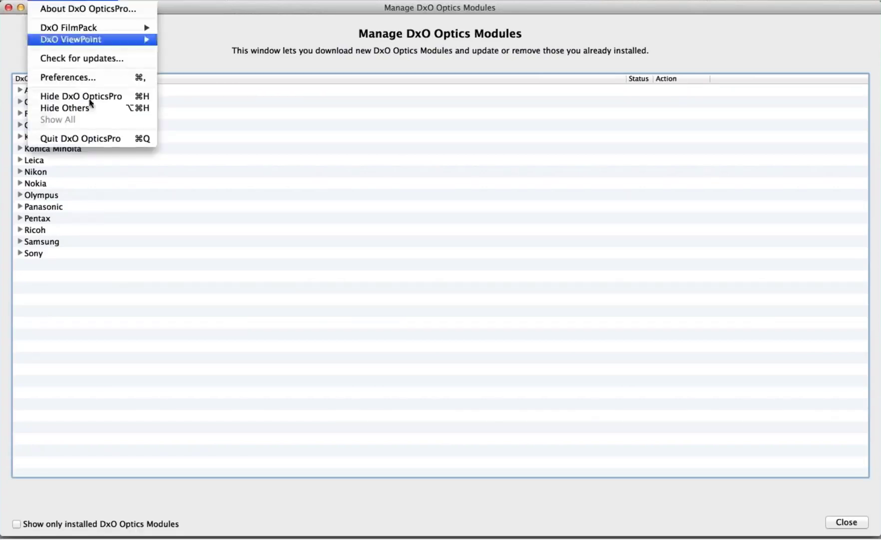
{"action": "left_click", "coordinate": [97, 135]}
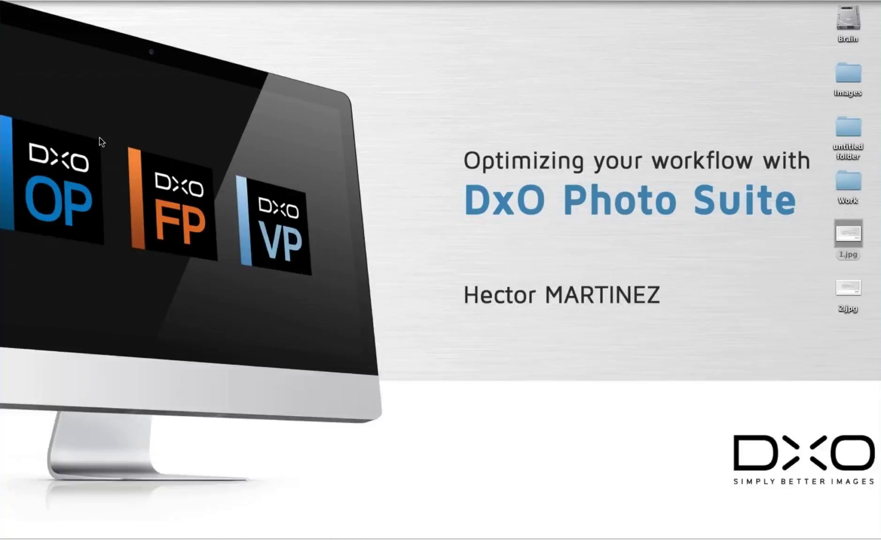
{"action": "mouse_move", "coordinate": [332, 537]}
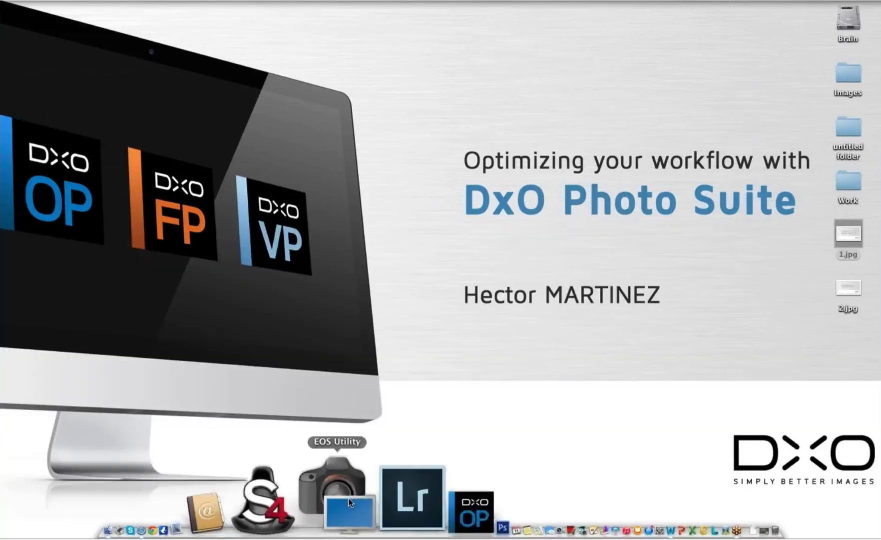
{"action": "left_click", "coordinate": [365, 498]}
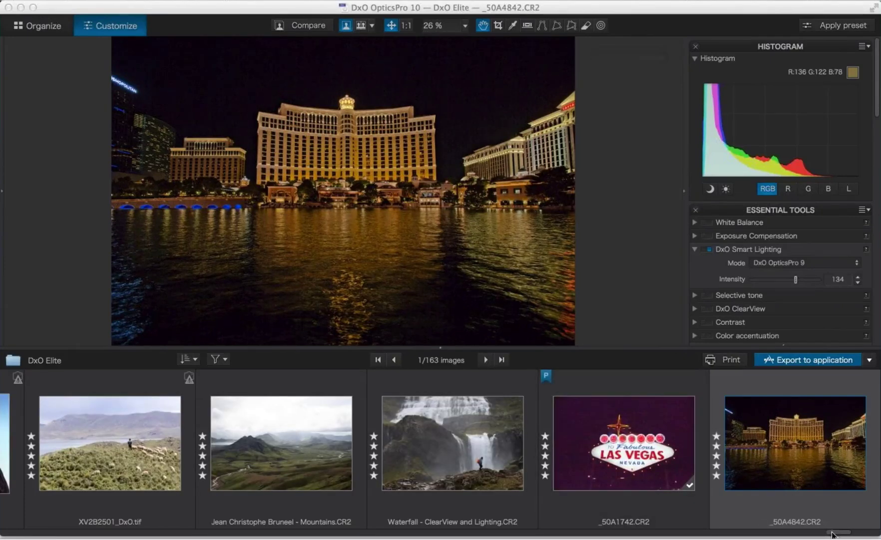
Open the "Lowlights recovery" CR2 photo of dark trees by a lake and hide the image browser
{"action": "left_click_drag", "start_coordinate": [833, 533], "coordinate": [790, 534]}
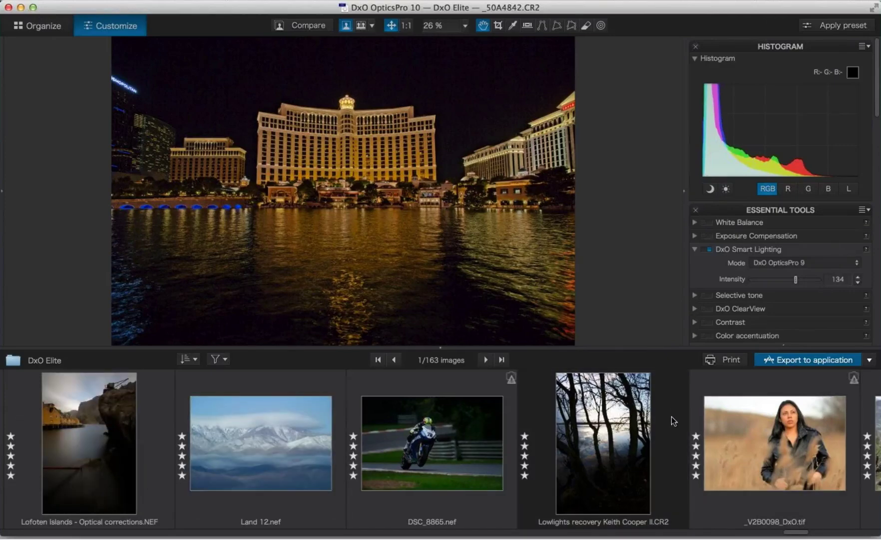
{"action": "left_click", "coordinate": [671, 410]}
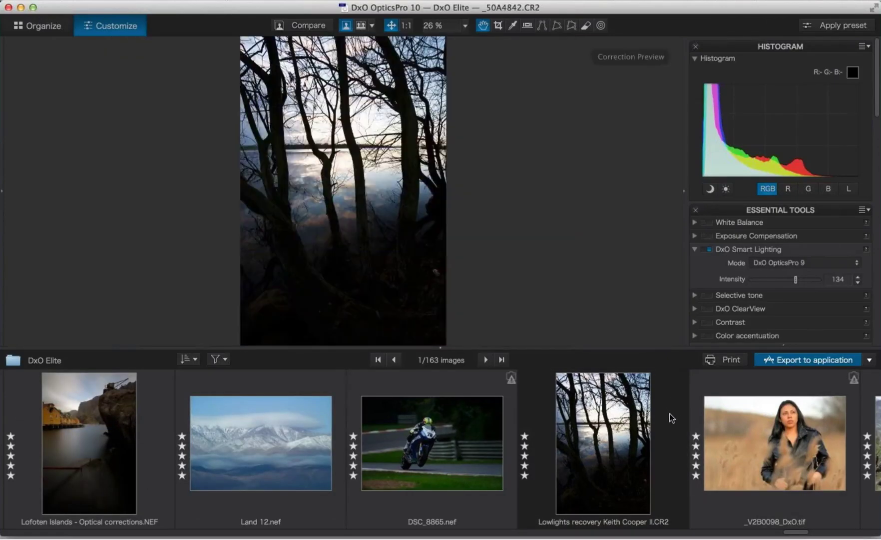
{"action": "left_click", "coordinate": [440, 349]}
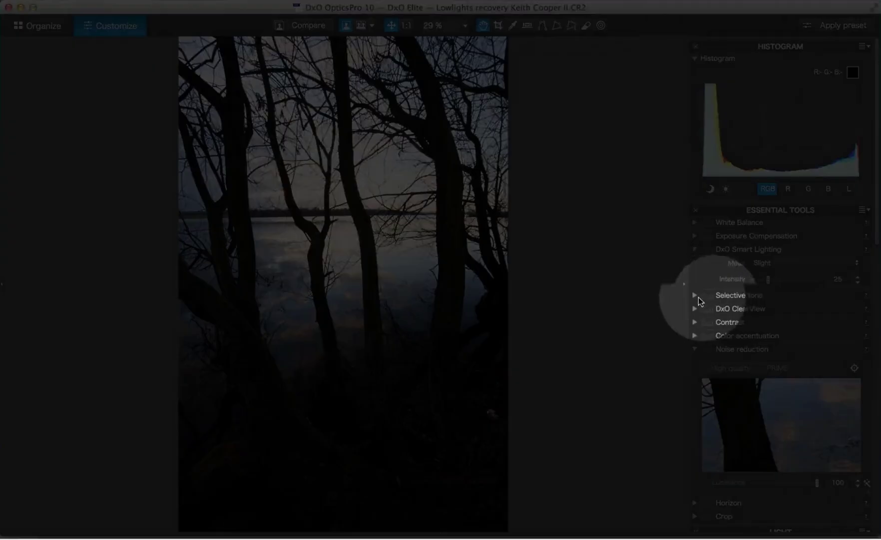
Set the tree photo's Selective tone to Highlights -46, Midtones -24, Shadows 83 and Blacks -3
{"action": "left_click", "coordinate": [695, 295]}
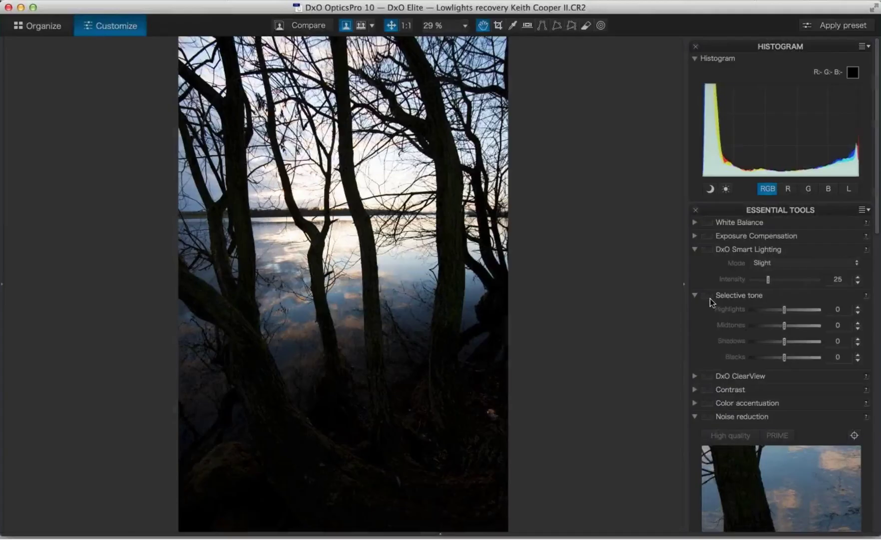
{"action": "left_click", "coordinate": [709, 296]}
{"action": "mouse_move", "coordinate": [786, 315]}
{"action": "left_mouse_down"}
{"action": "mouse_move", "coordinate": [770, 314]}
{"action": "mouse_move", "coordinate": [777, 325]}
{"action": "left_mouse_up"}
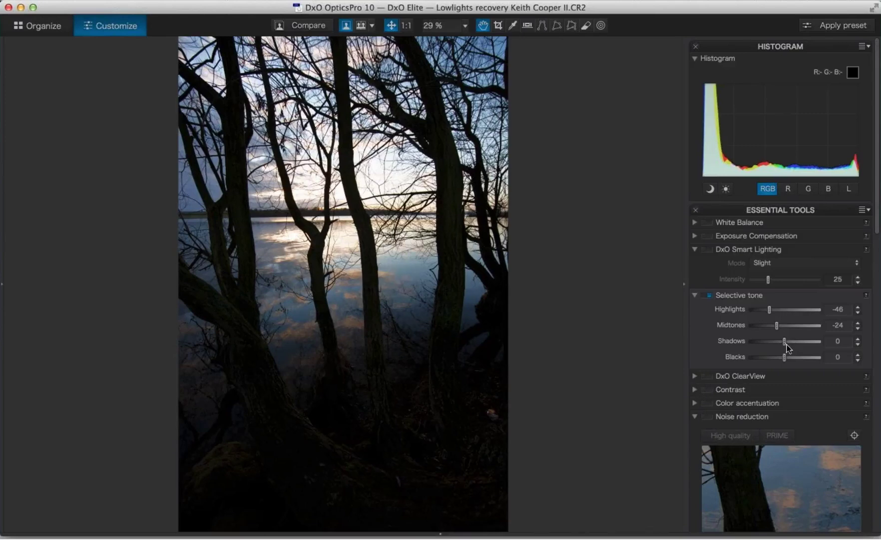
{"action": "left_click_drag", "start_coordinate": [786, 342], "coordinate": [812, 341]}
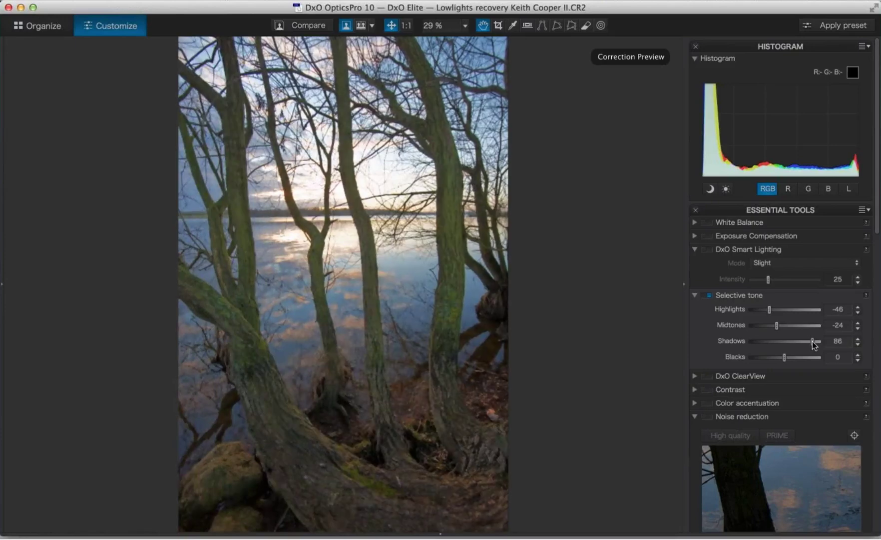
{"action": "left_click", "coordinate": [858, 360]}
{"action": "left_click", "coordinate": [857, 359]}
{"action": "left_click", "coordinate": [857, 360]}
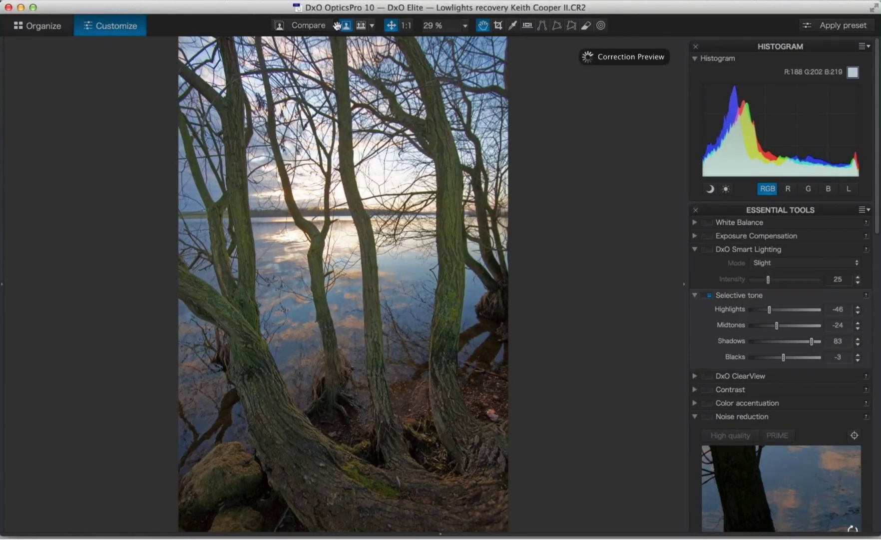
Compare the as-shot and corrected tree photo side by side, and show the image browser to look through the neighbouring photos
{"action": "left_click", "coordinate": [361, 25]}
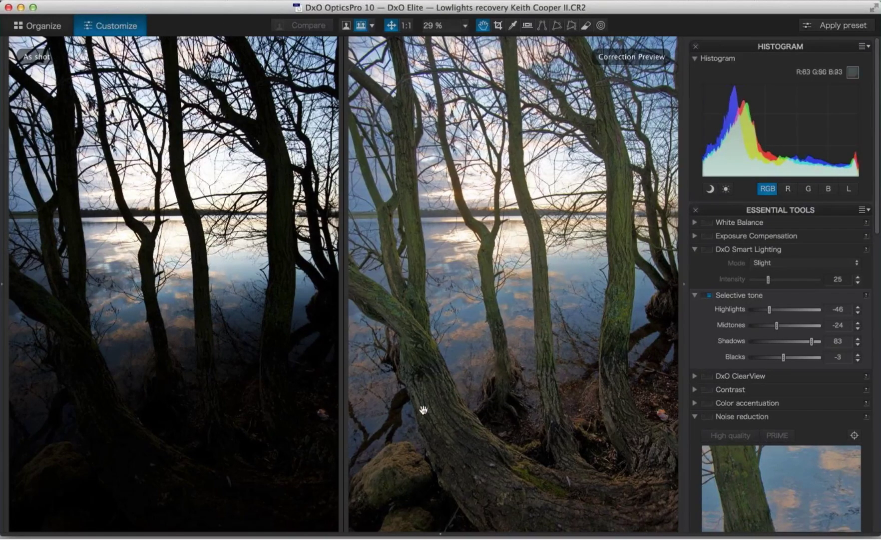
{"action": "left_click", "coordinate": [445, 534]}
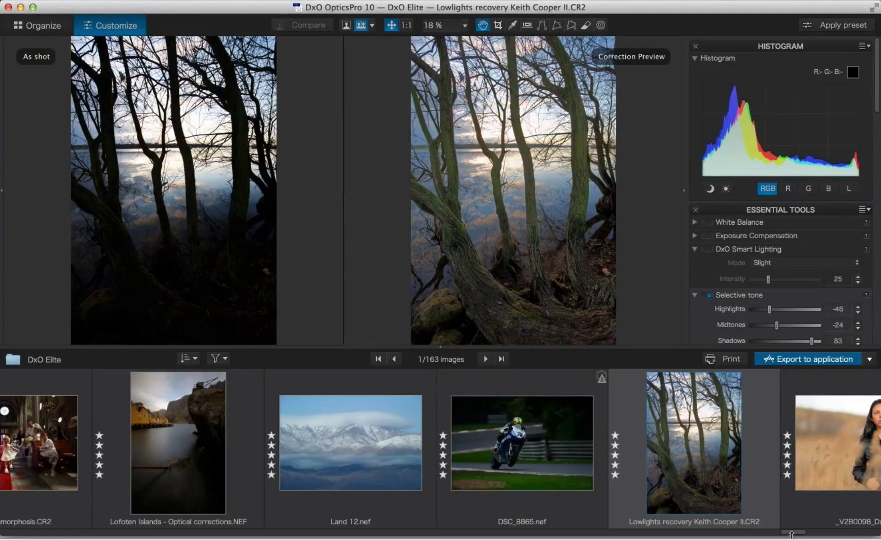
{"action": "mouse_move", "coordinate": [787, 530]}
{"action": "left_mouse_down"}
{"action": "mouse_move", "coordinate": [772, 530]}
{"action": "mouse_move", "coordinate": [795, 531]}
{"action": "left_mouse_up"}
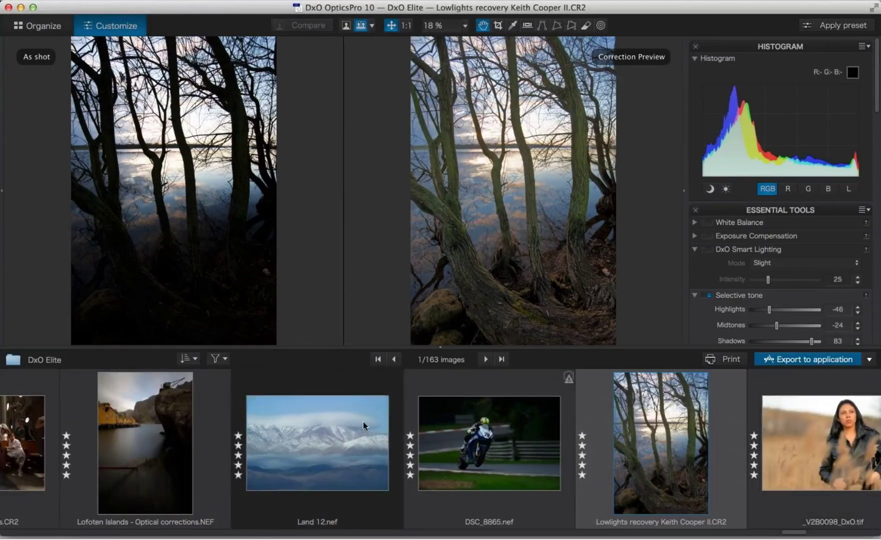
Open the Land 12.nef mountain photo in single-image view and hide the image browser
{"action": "mouse_move", "coordinate": [312, 433]}
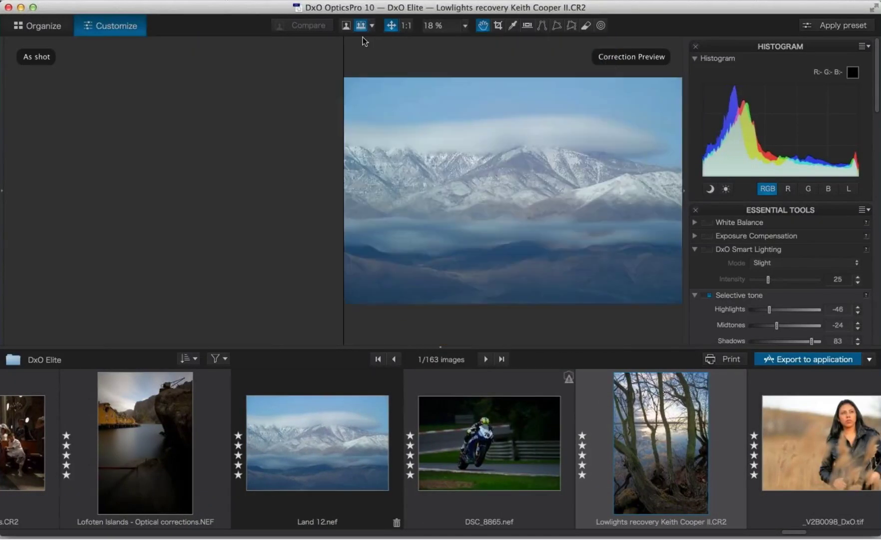
{"action": "left_click", "coordinate": [347, 26]}
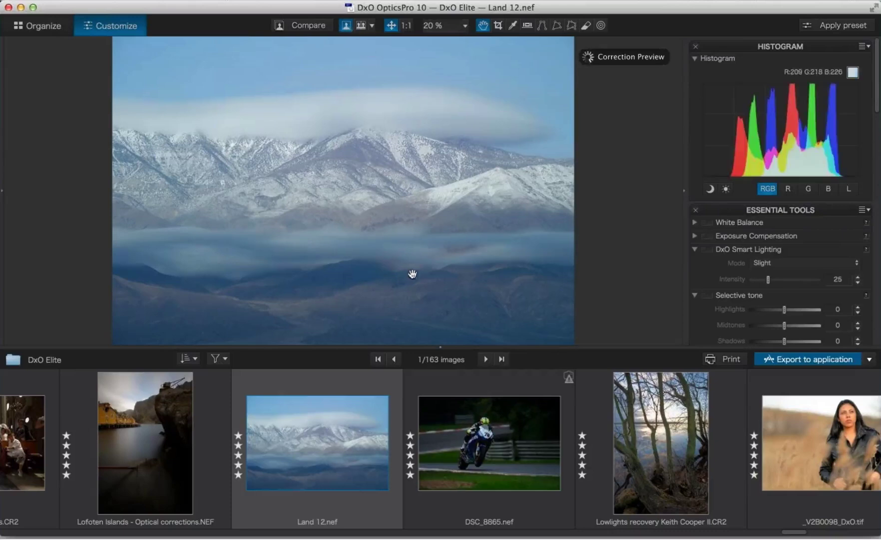
{"action": "left_click", "coordinate": [442, 347]}
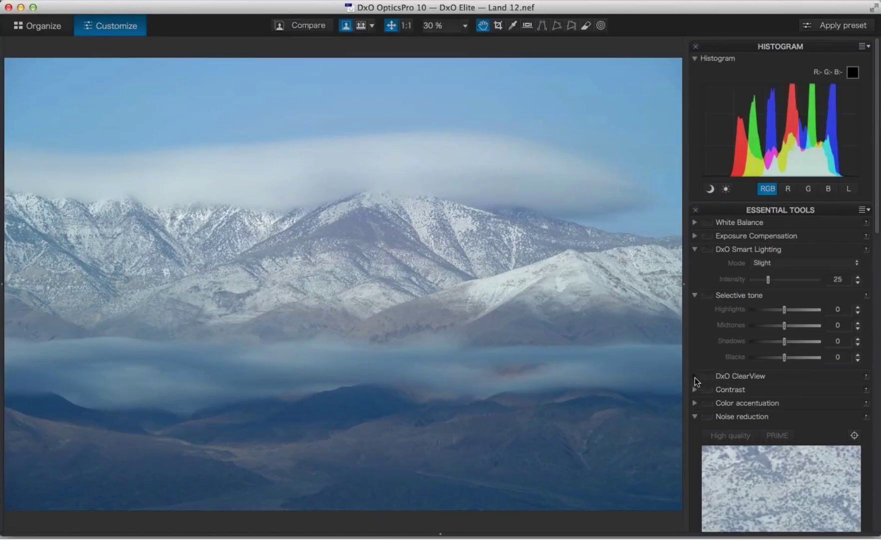
Enable DxO ClearView on the mountain photo and set its intensity to 63
{"action": "left_click", "coordinate": [695, 376]}
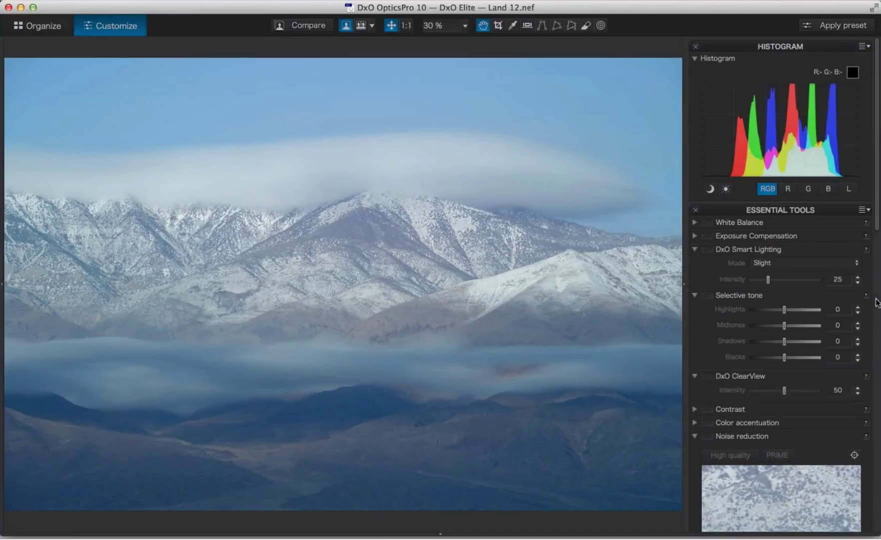
{"action": "left_click_drag", "start_coordinate": [876, 219], "coordinate": [877, 273]}
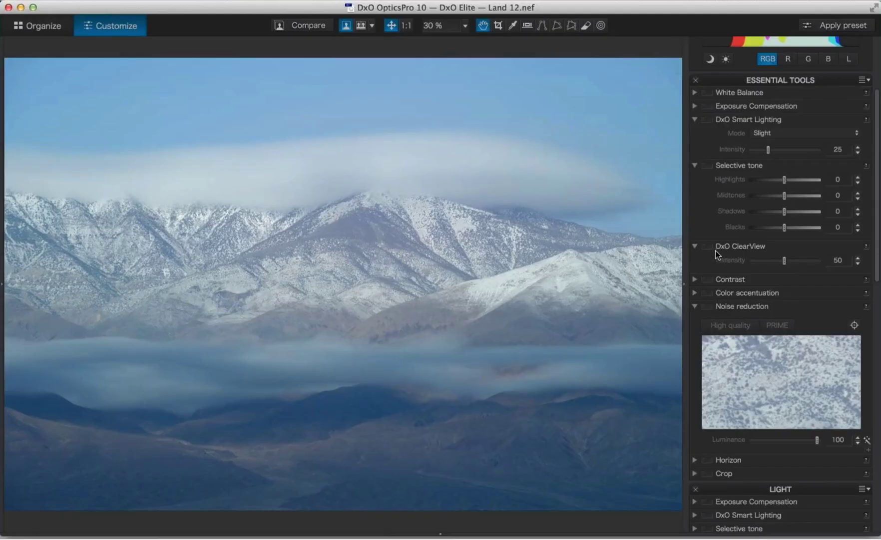
{"action": "left_click", "coordinate": [708, 246]}
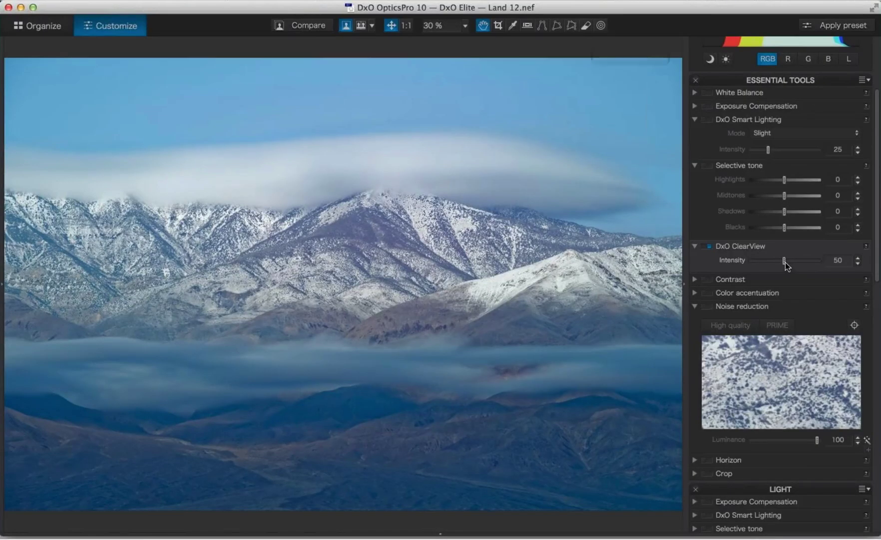
{"action": "left_click_drag", "start_coordinate": [785, 261], "coordinate": [795, 261]}
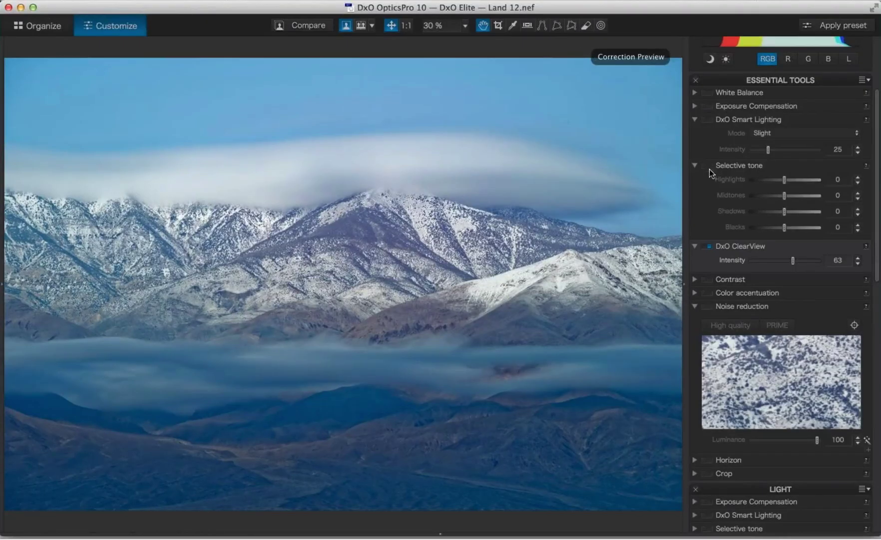
Enable Selective tone and set Highlights to -26, Midtones to -19, Shadows to 18 and Blacks to -3
{"action": "left_click", "coordinate": [708, 165]}
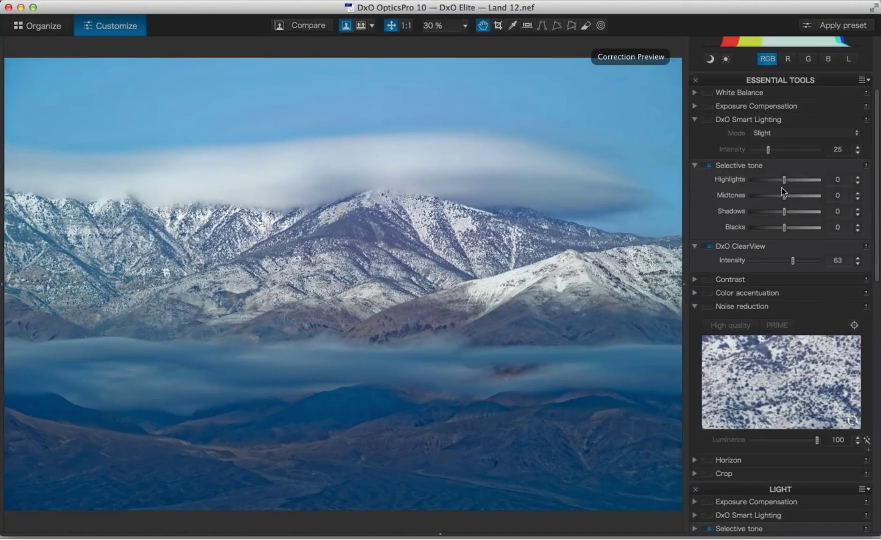
{"action": "left_click", "coordinate": [776, 180]}
{"action": "left_click", "coordinate": [778, 196]}
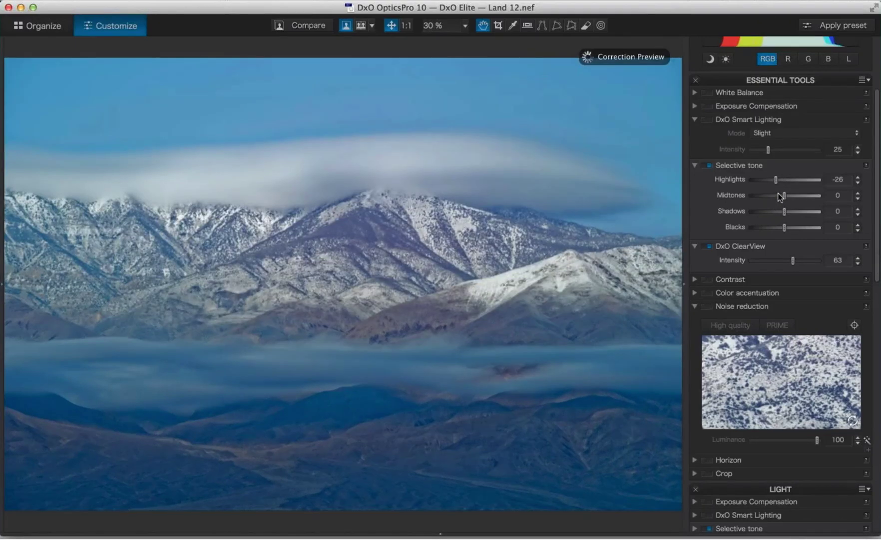
{"action": "left_click_drag", "start_coordinate": [785, 216], "coordinate": [790, 214]}
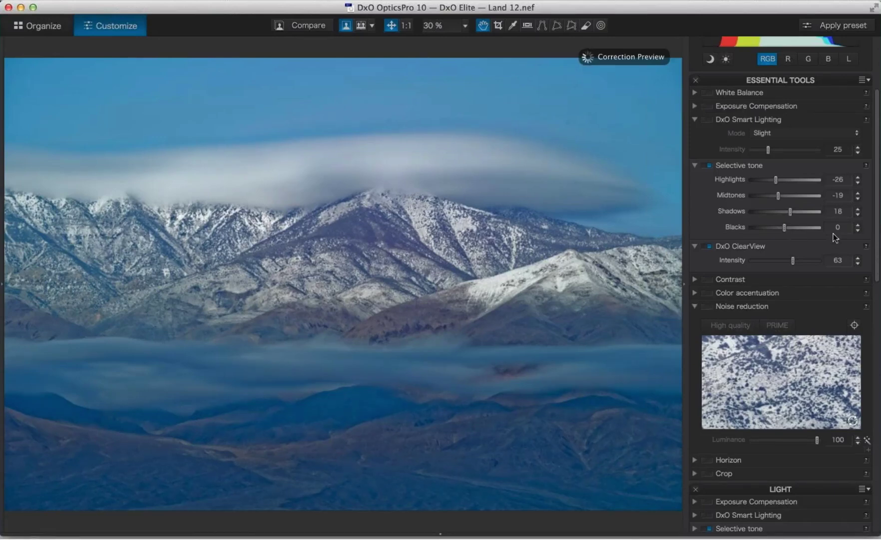
{"action": "left_click", "coordinate": [858, 230]}
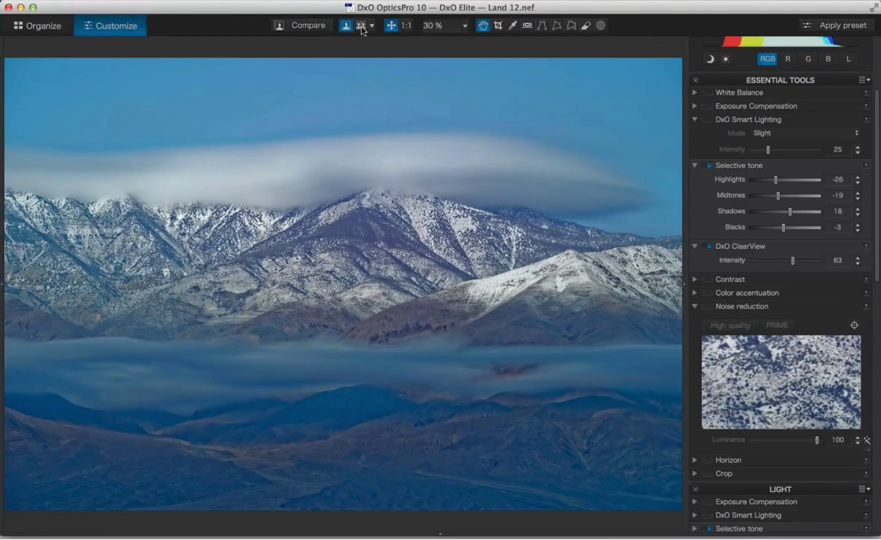
Show the as-shot and corrected mountain photo side by side, and set DxO Smart Lighting to Medium
{"action": "left_click", "coordinate": [360, 27]}
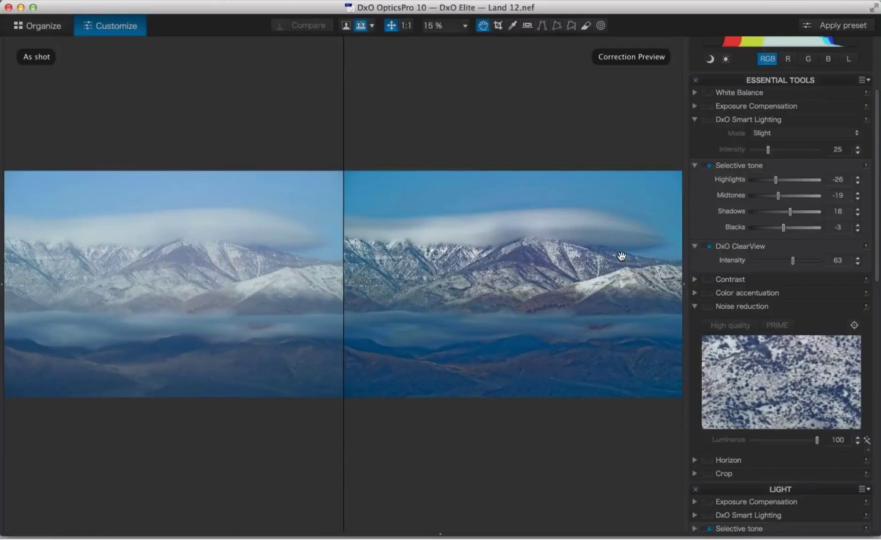
{"action": "left_click", "coordinate": [784, 133]}
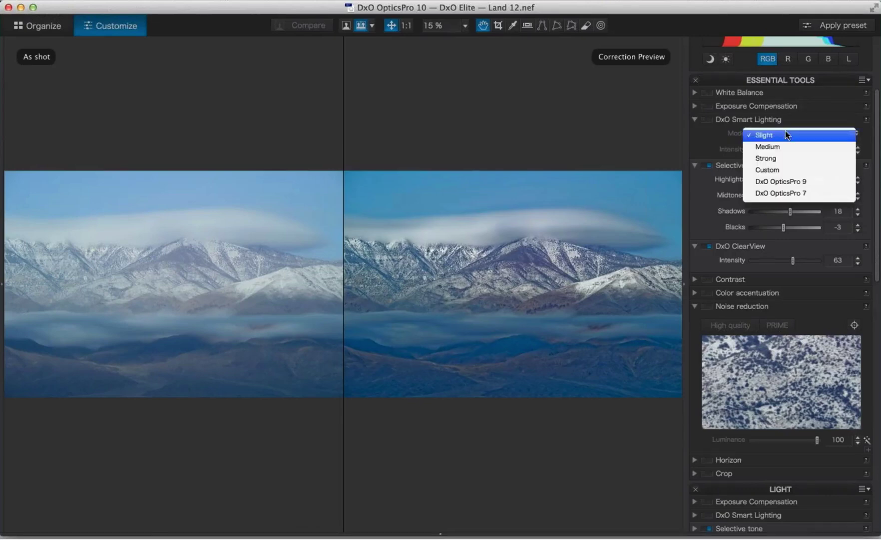
{"action": "left_click", "coordinate": [779, 147]}
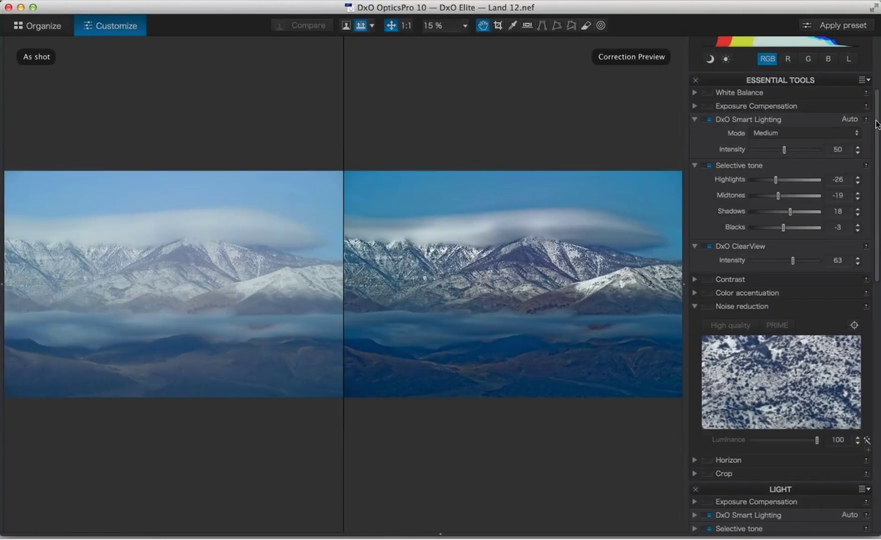
Collapse the Filter and Contrast settings in the DxO FilmPack palette
{"action": "left_click_drag", "start_coordinate": [877, 122], "coordinate": [875, 370]}
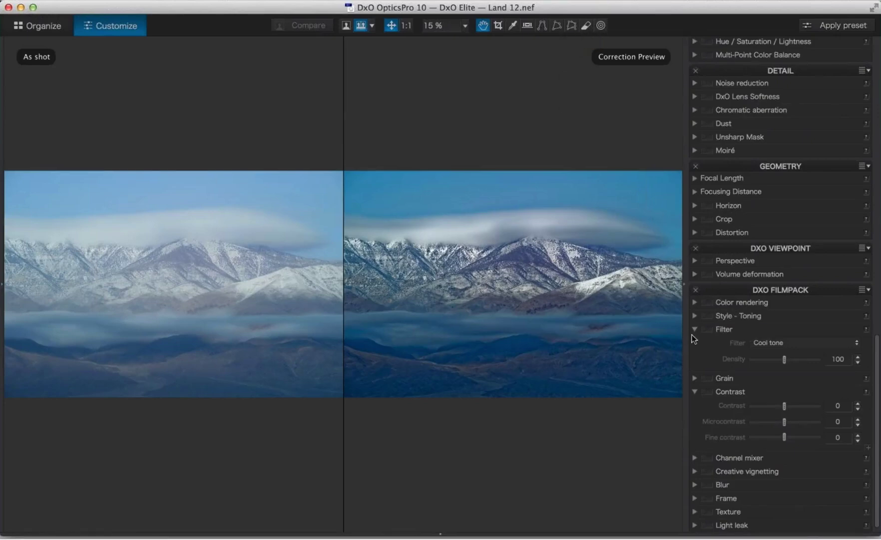
{"action": "left_click", "coordinate": [695, 329]}
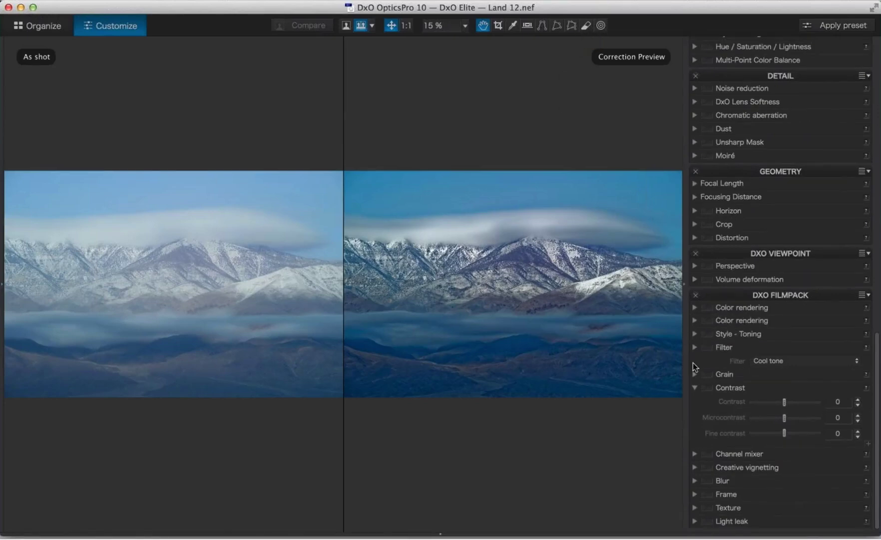
{"action": "left_click", "coordinate": [696, 388]}
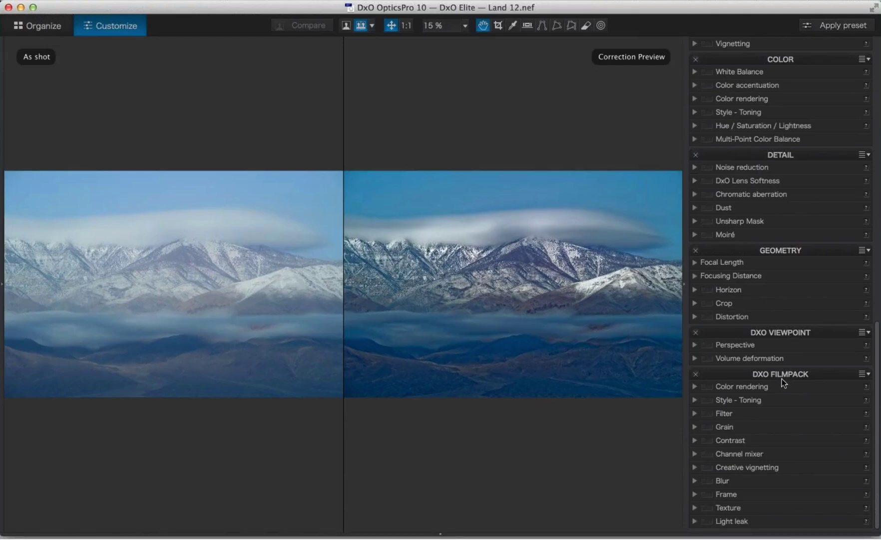
Return to the single-image view and set the DxO FilmPack Color rendering category to Black And White Film
{"action": "left_click", "coordinate": [346, 26]}
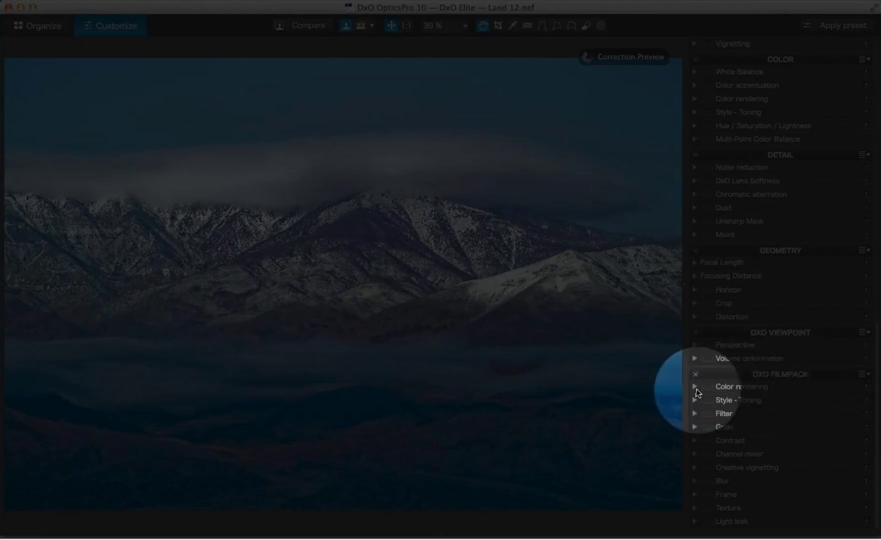
{"action": "left_click", "coordinate": [695, 388]}
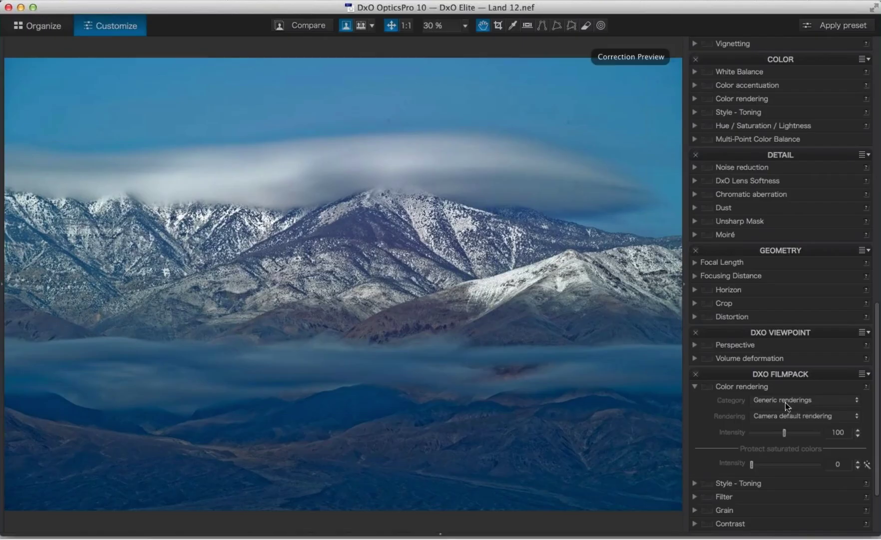
{"action": "left_click", "coordinate": [786, 403]}
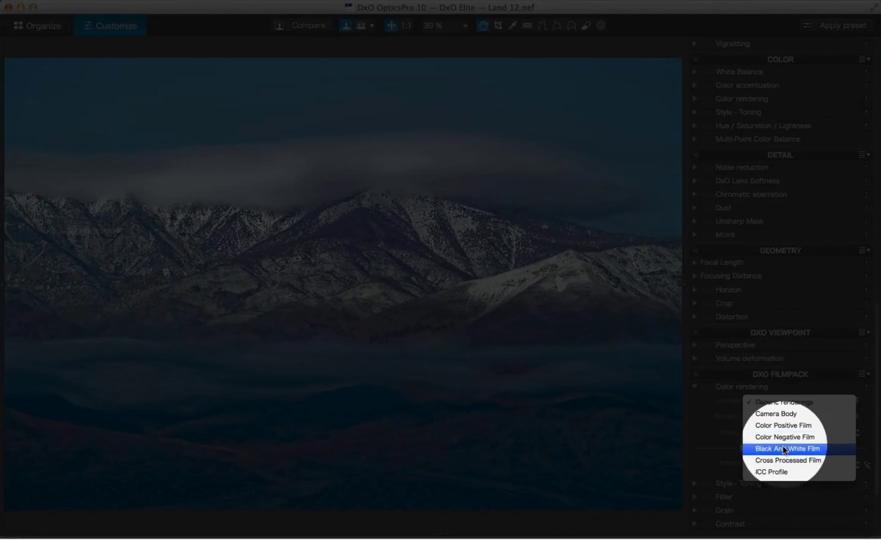
{"action": "left_click", "coordinate": [783, 449]}
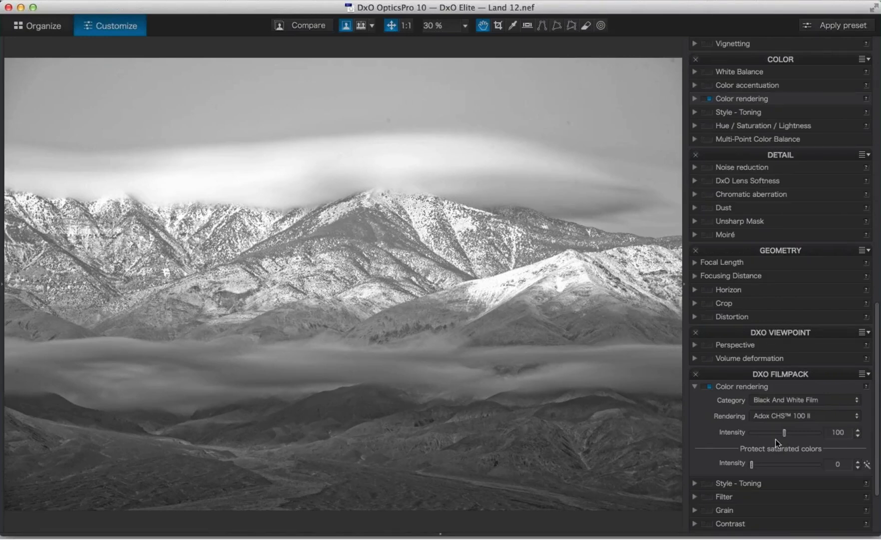
{"action": "left_click", "coordinate": [769, 403]}
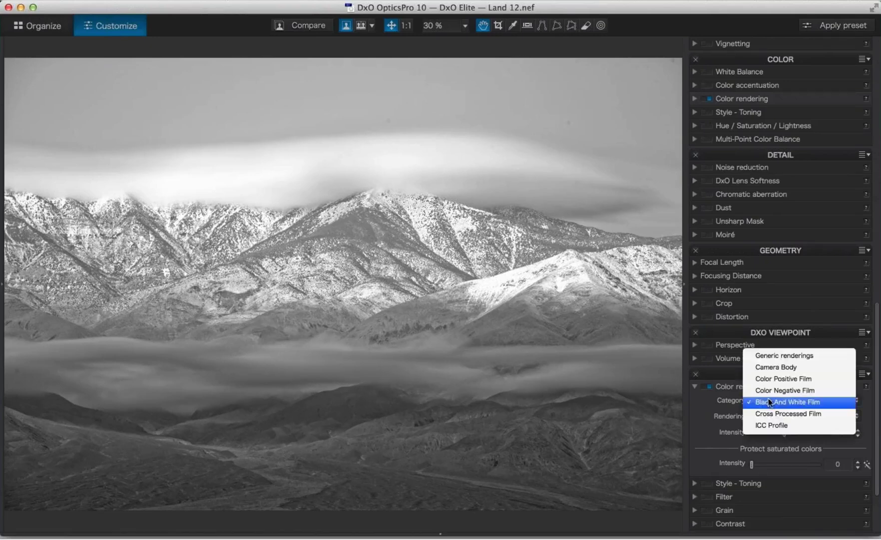
{"action": "left_click", "coordinate": [769, 401]}
Try the Adox Silvermax 21, Bergger BRF 400 Plus, Ilford Delta 100, Ilford HPS 800 and Kodak T-Max 3200 film renderings in turn
{"action": "left_click", "coordinate": [779, 415]}
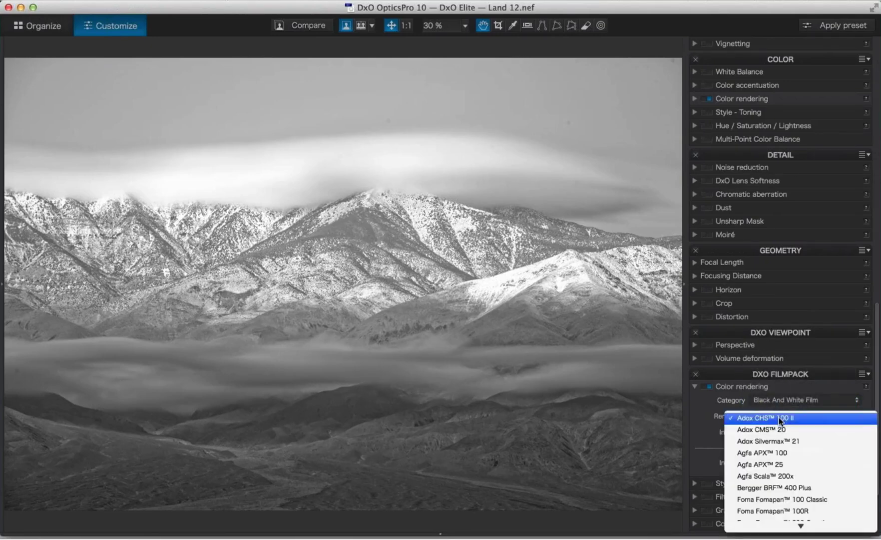
{"action": "left_click", "coordinate": [766, 441]}
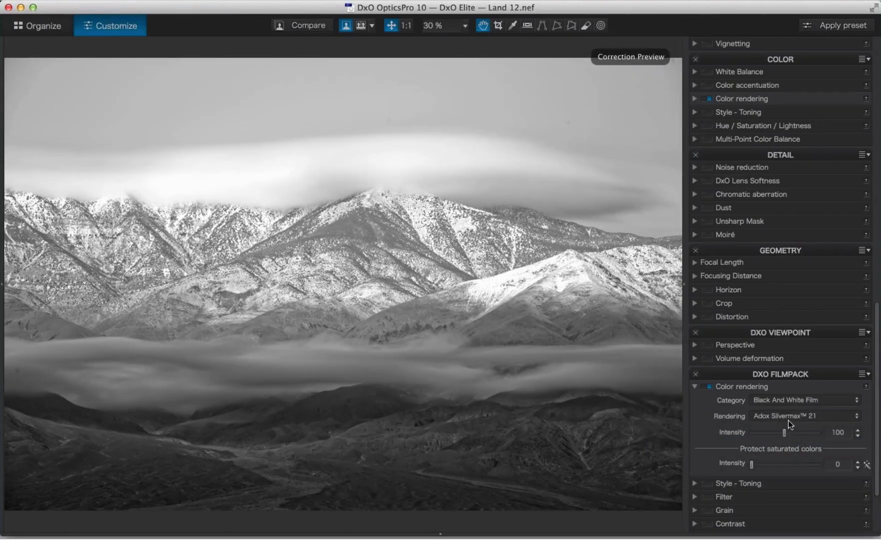
{"action": "left_click", "coordinate": [789, 415]}
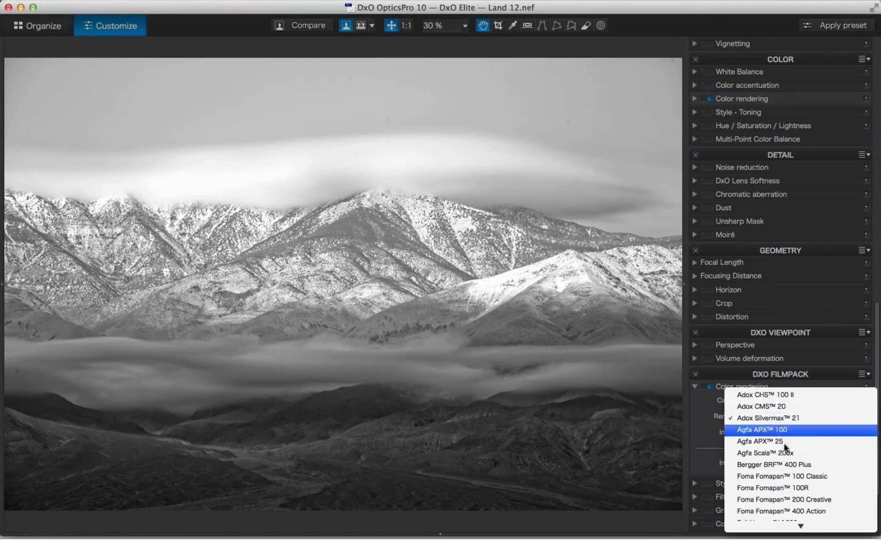
{"action": "left_click", "coordinate": [772, 464]}
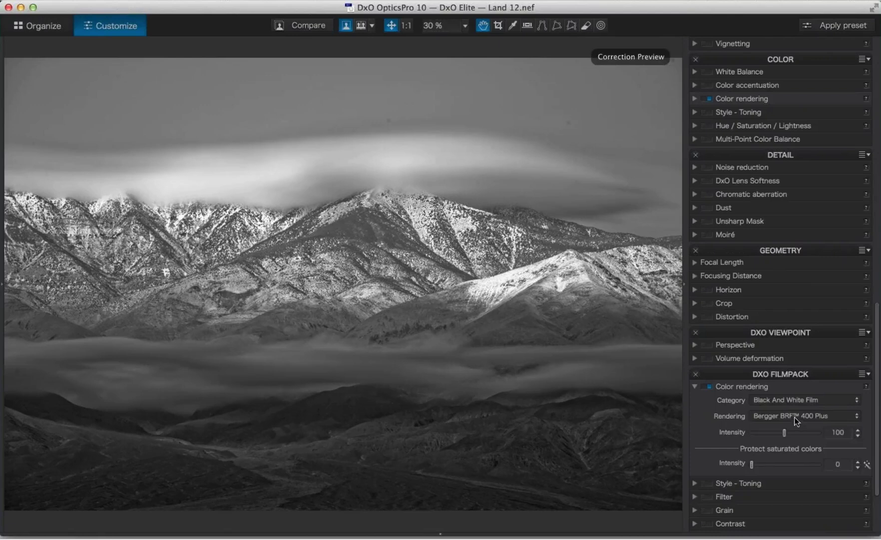
{"action": "left_click", "coordinate": [794, 417]}
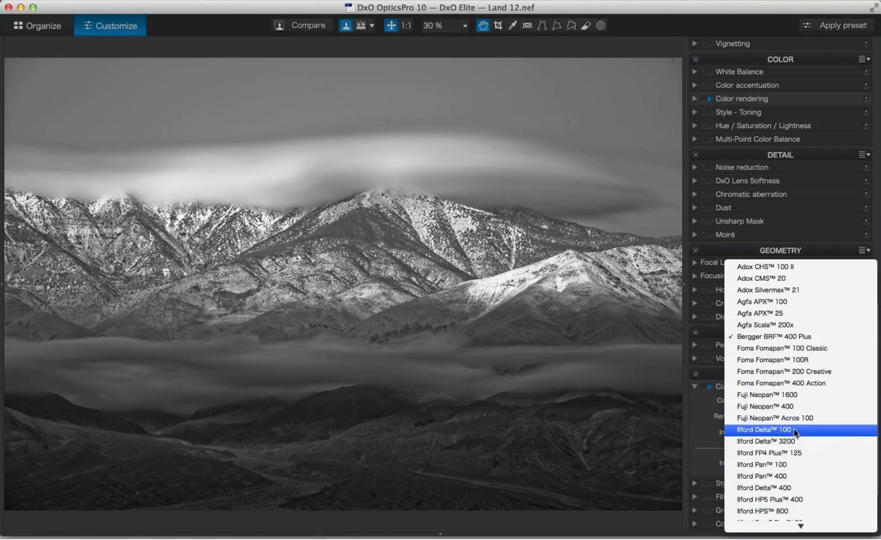
{"action": "left_click", "coordinate": [794, 429]}
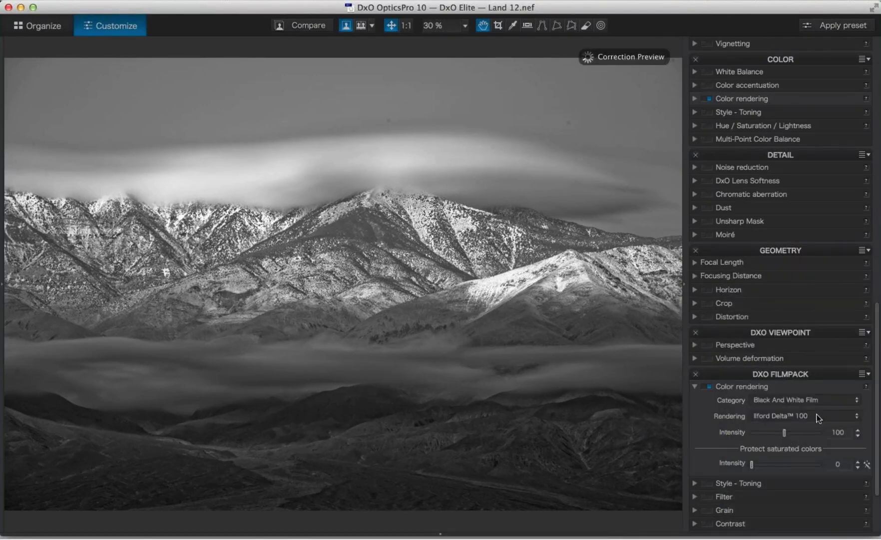
{"action": "left_click", "coordinate": [819, 418]}
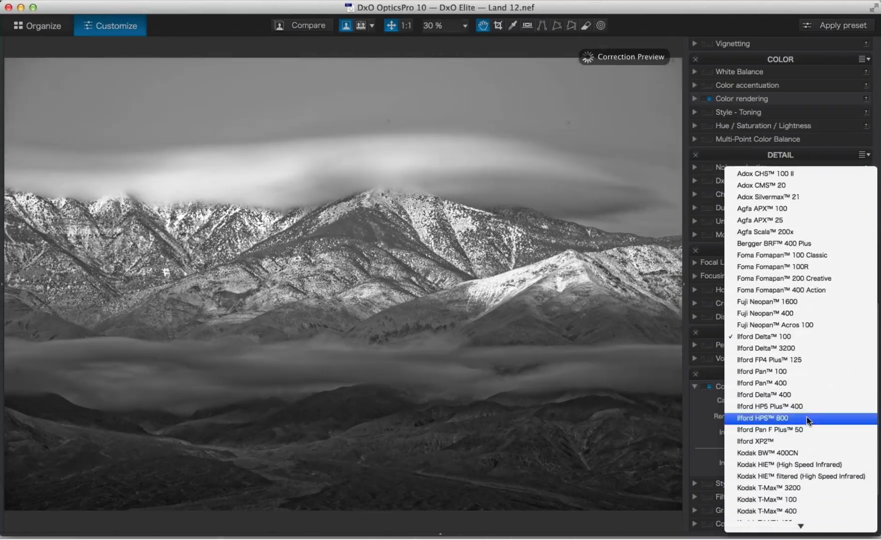
{"action": "left_click", "coordinate": [798, 421]}
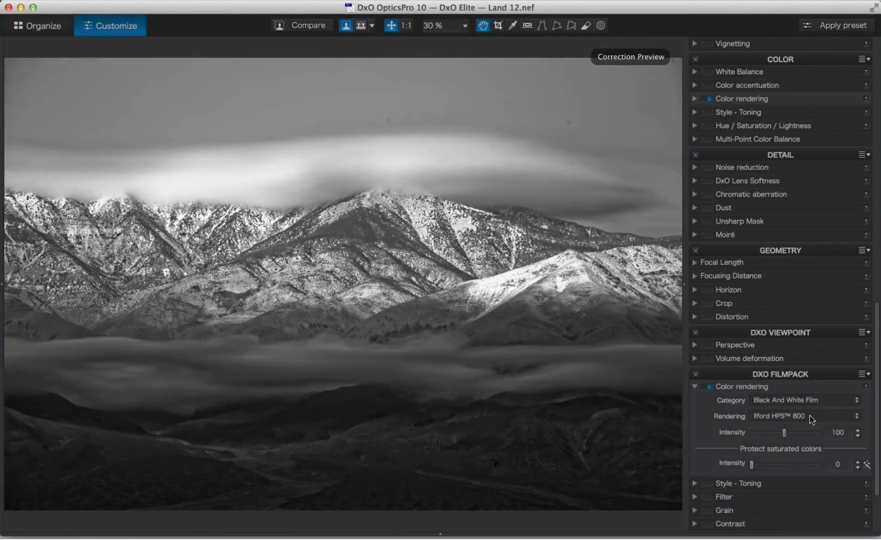
{"action": "left_click", "coordinate": [810, 415]}
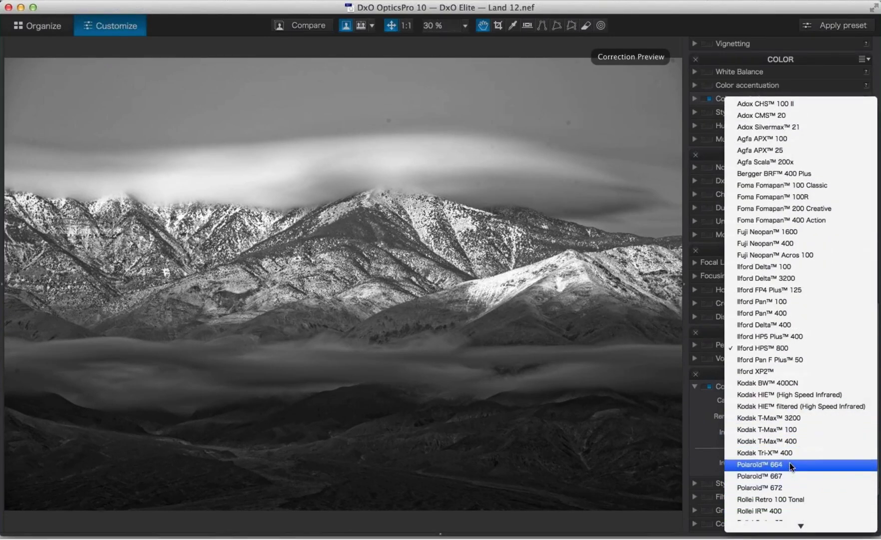
{"action": "left_click", "coordinate": [798, 422]}
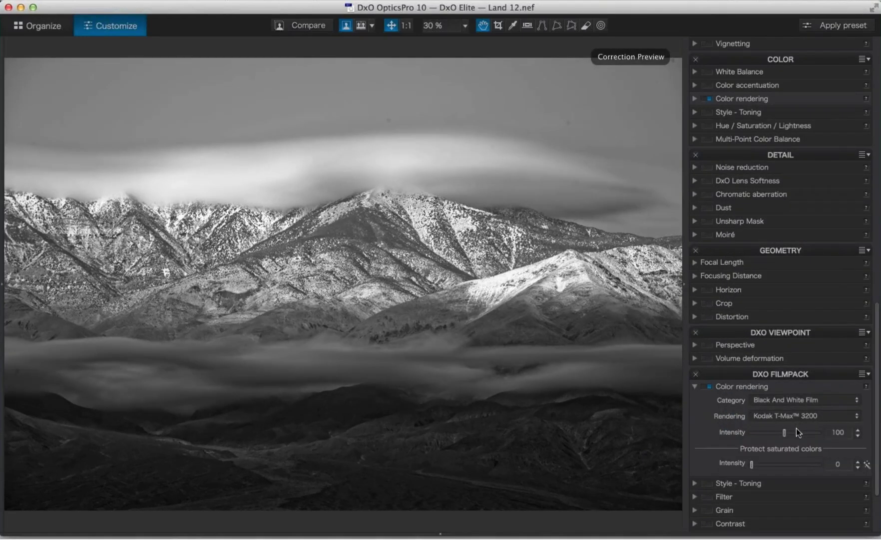
Set the mountain photo's black-and-white film rendering to Kodak T-Max 100
{"action": "left_click", "coordinate": [802, 416]}
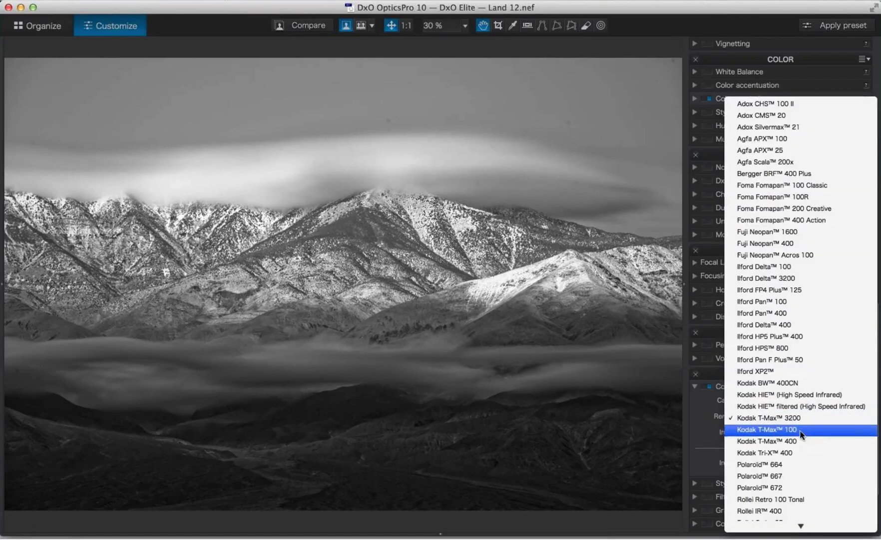
{"action": "left_click", "coordinate": [800, 430]}
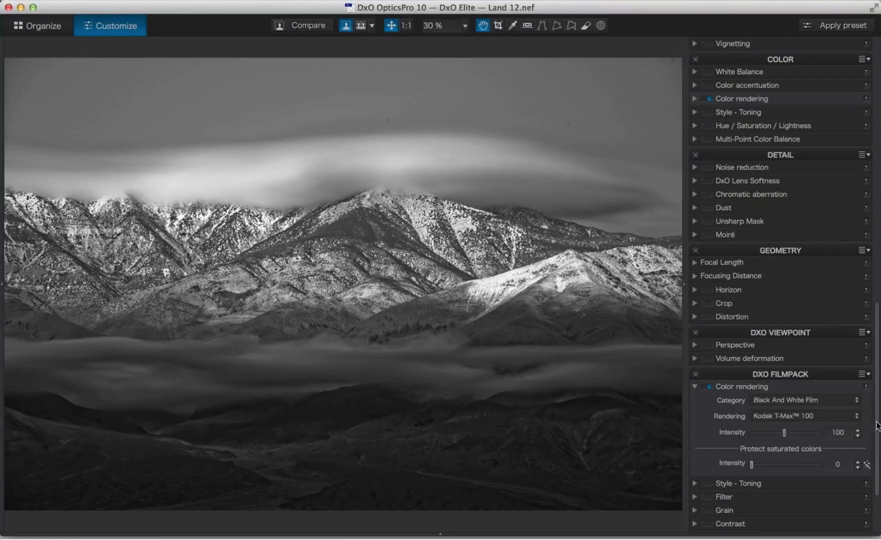
{"action": "scroll", "coordinate": [874, 447], "scroll_direction": "down", "scroll_amount": 5}
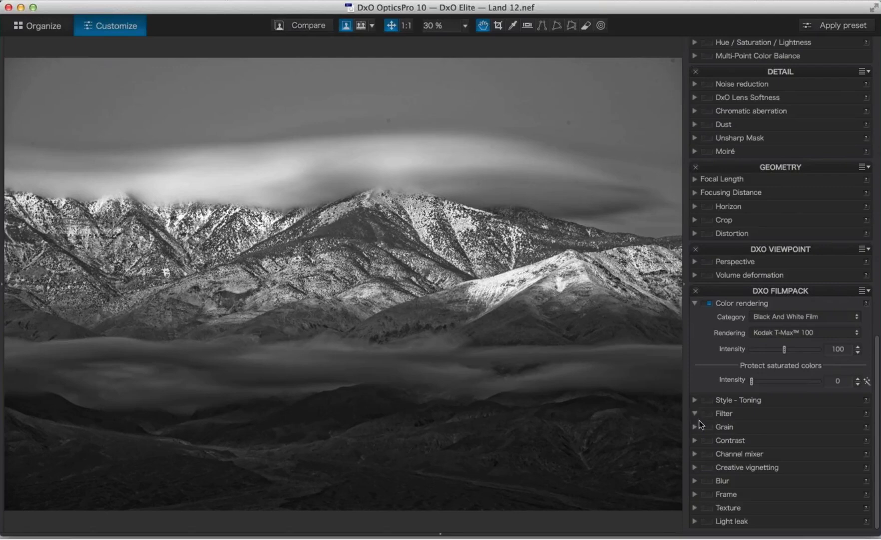
Try the Mauve, Purplish blue, Green, Magenta, Brown and Purple FilmPack filters on the black-and-white mountain photo in turn
{"action": "left_click", "coordinate": [777, 428]}
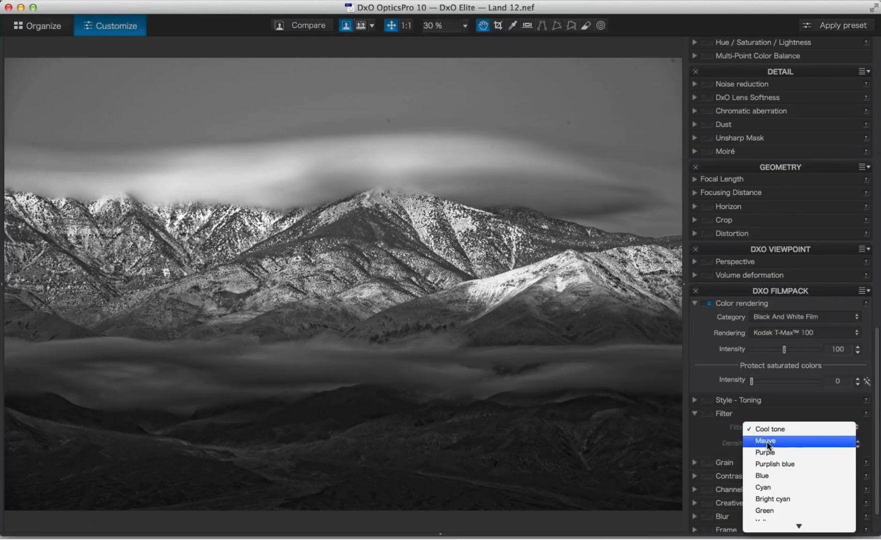
{"action": "left_click", "coordinate": [766, 440]}
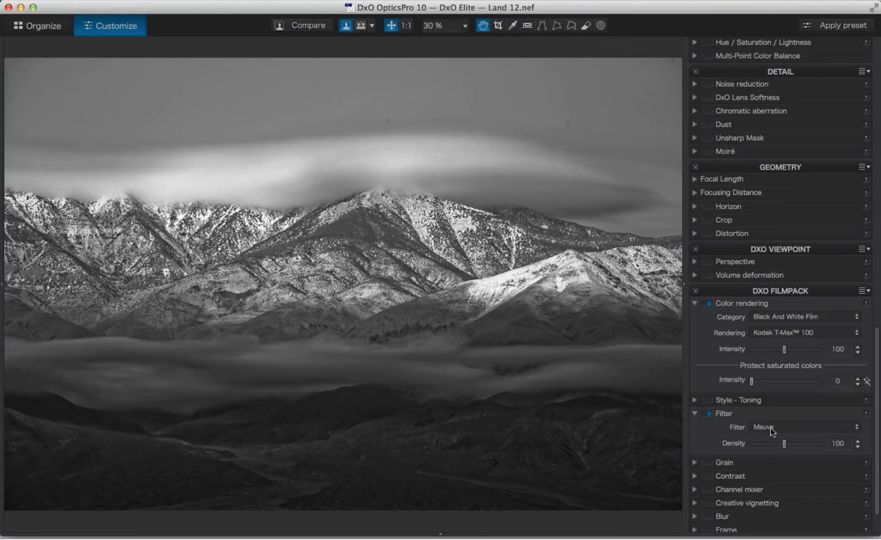
{"action": "left_click", "coordinate": [769, 426]}
{"action": "left_click", "coordinate": [766, 453]}
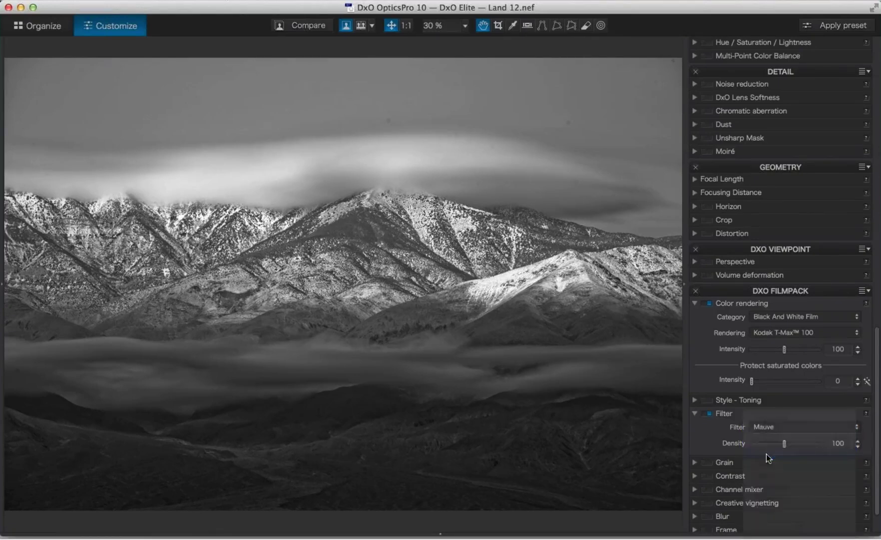
{"action": "left_click", "coordinate": [767, 427]}
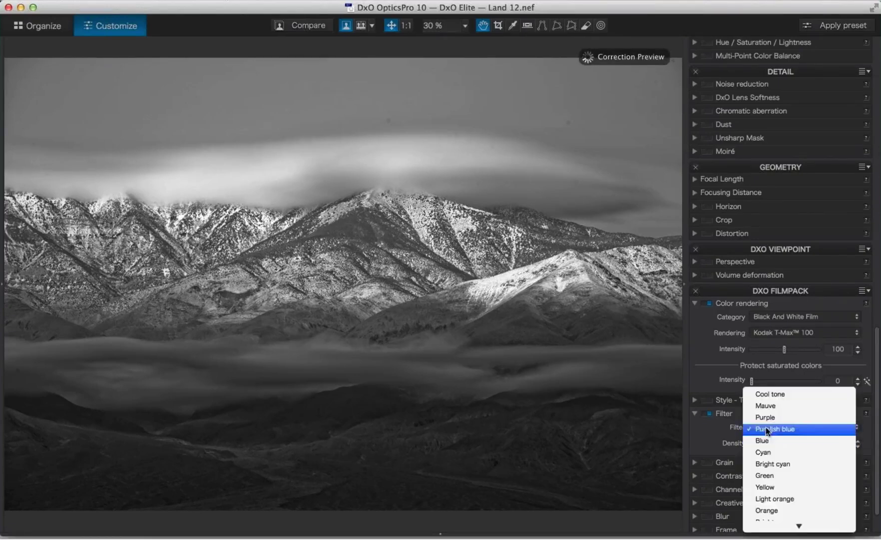
{"action": "left_click", "coordinate": [767, 477]}
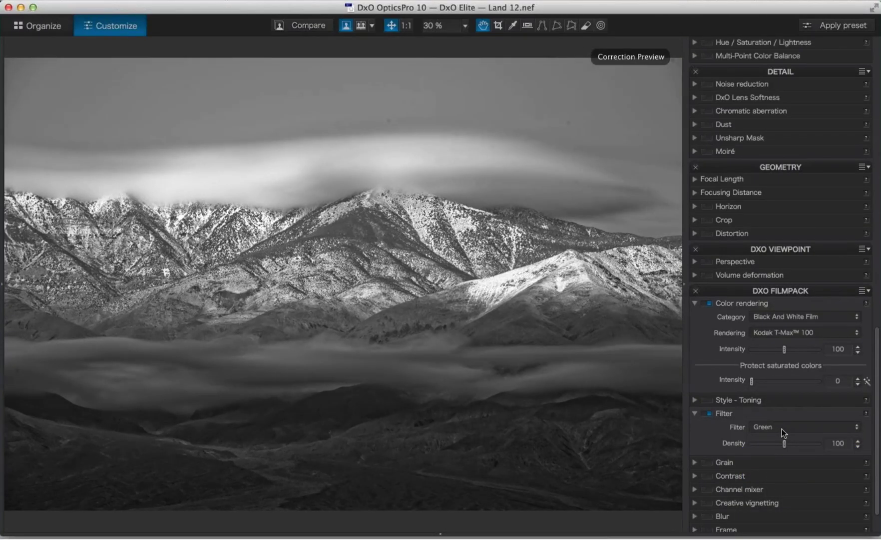
{"action": "left_click", "coordinate": [783, 429]}
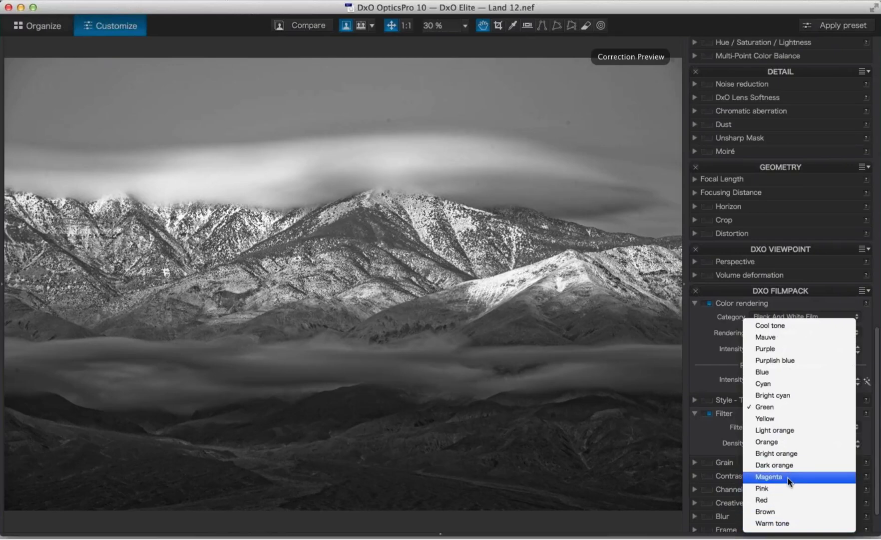
{"action": "left_click", "coordinate": [786, 476]}
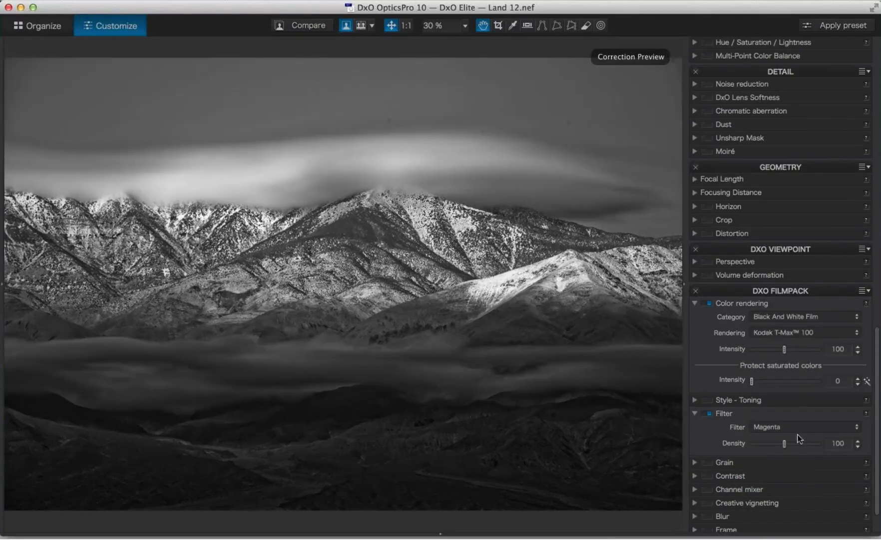
{"action": "left_click", "coordinate": [805, 428]}
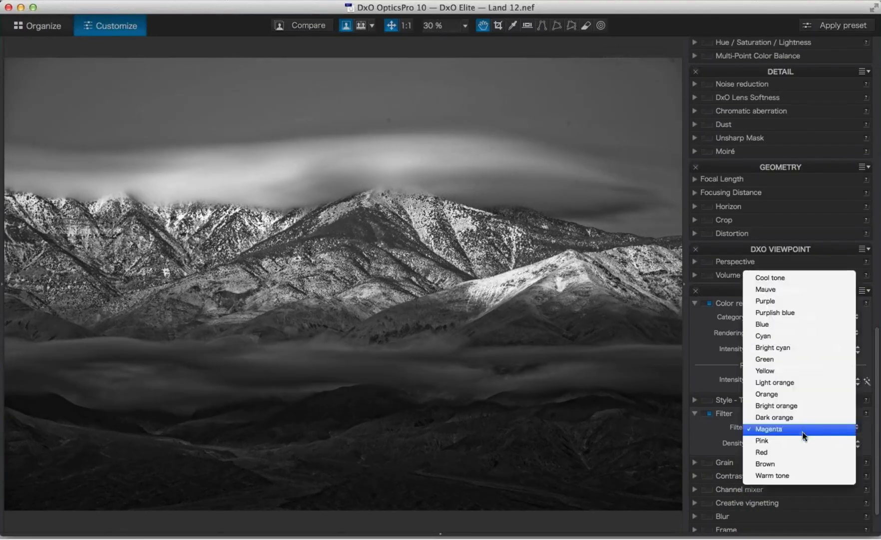
{"action": "left_click", "coordinate": [794, 466]}
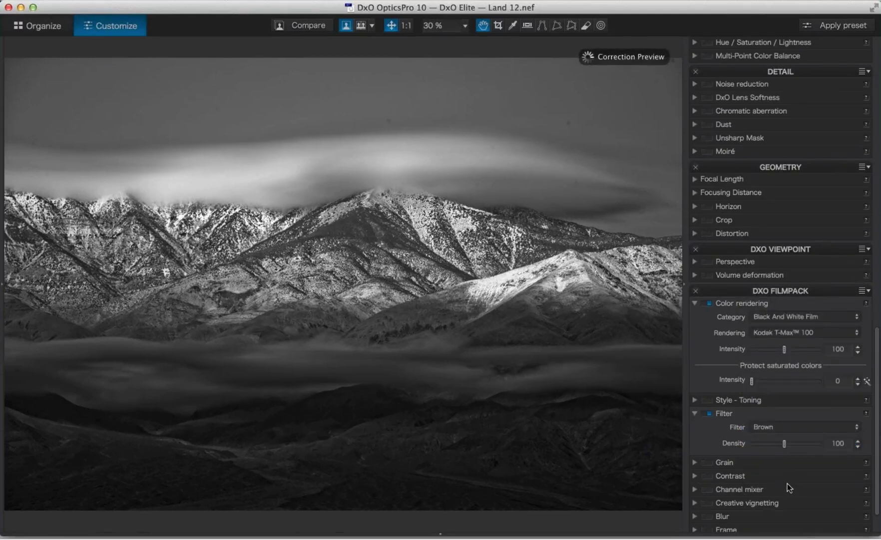
{"action": "left_click", "coordinate": [806, 427]}
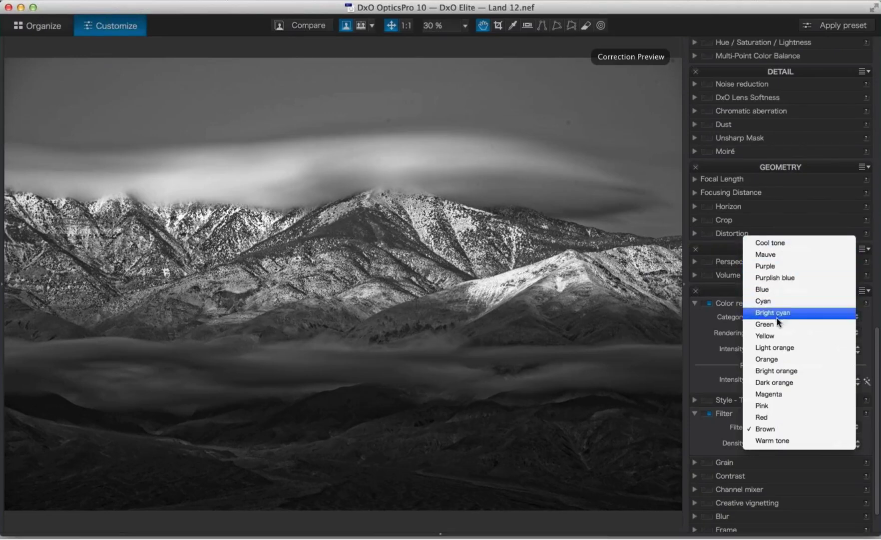
{"action": "left_click", "coordinate": [778, 264]}
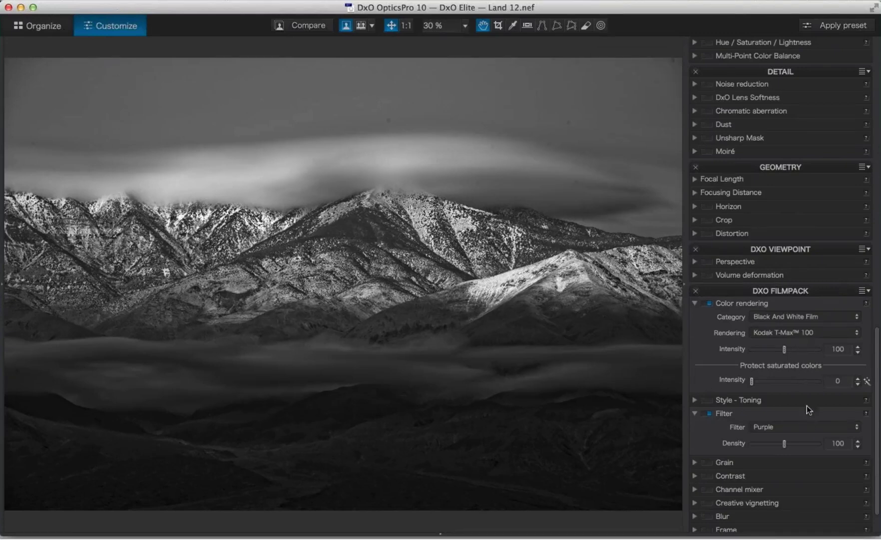
Set the mountain photo's FilmPack filter to Cyan with a density of 174
{"action": "left_click", "coordinate": [796, 422]}
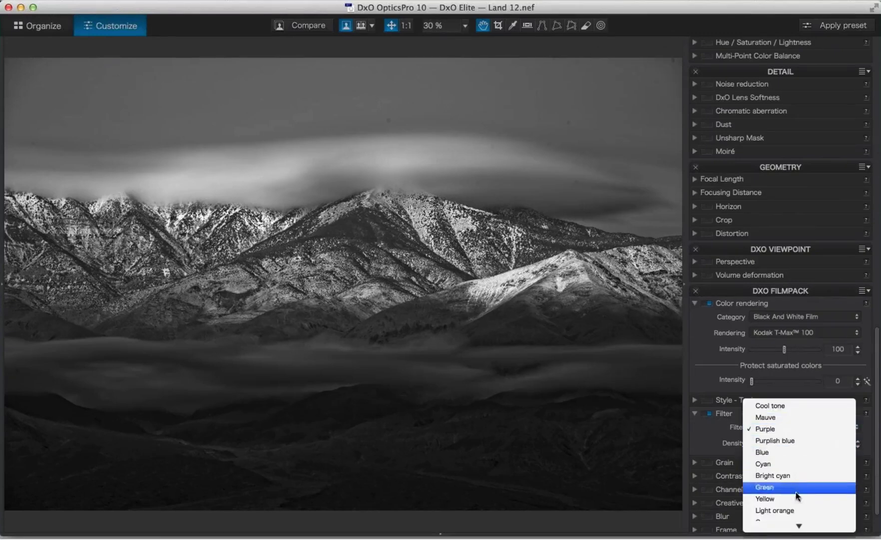
{"action": "left_click", "coordinate": [794, 464]}
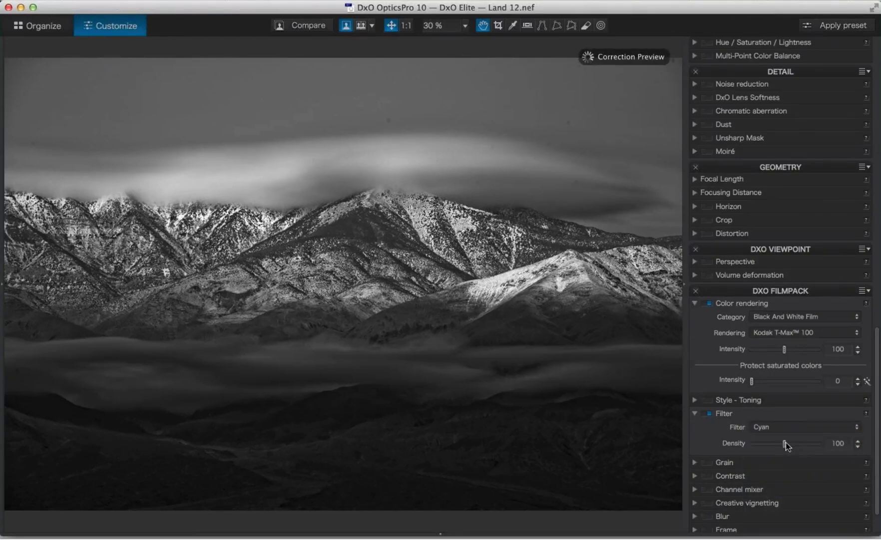
{"action": "left_click_drag", "start_coordinate": [785, 442], "coordinate": [810, 442]}
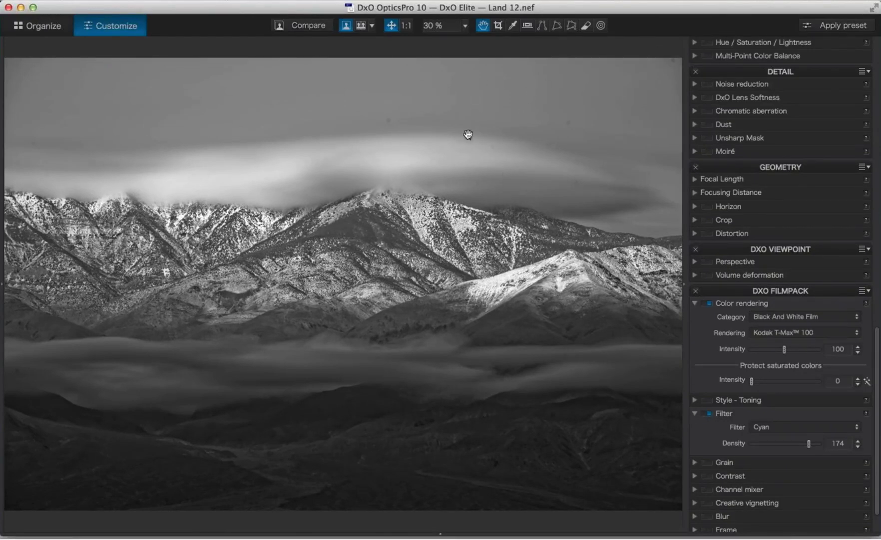
Compare the black-and-white mountain photo with its as-shot version, and reveal the image browser
{"action": "left_click", "coordinate": [303, 25]}
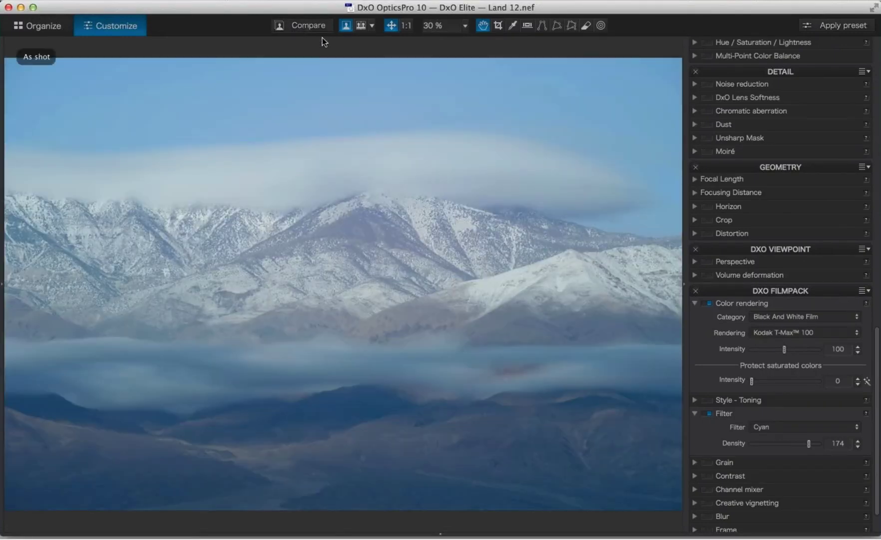
{"action": "left_click_drag", "start_coordinate": [322, 37], "coordinate": [321, 55]}
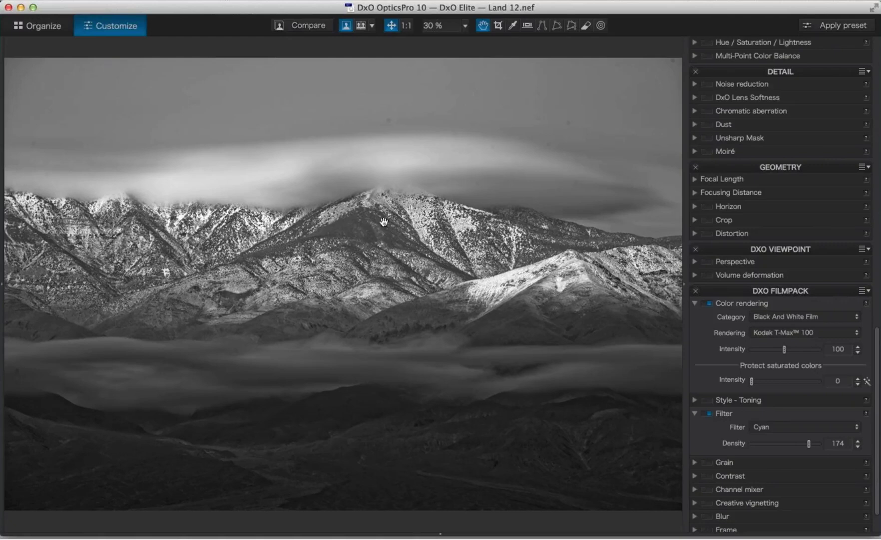
{"action": "left_click", "coordinate": [441, 533]}
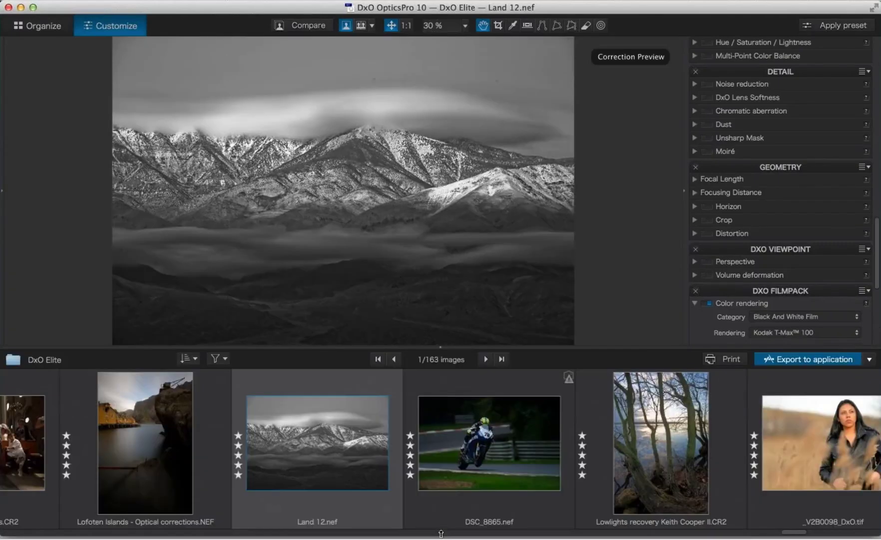
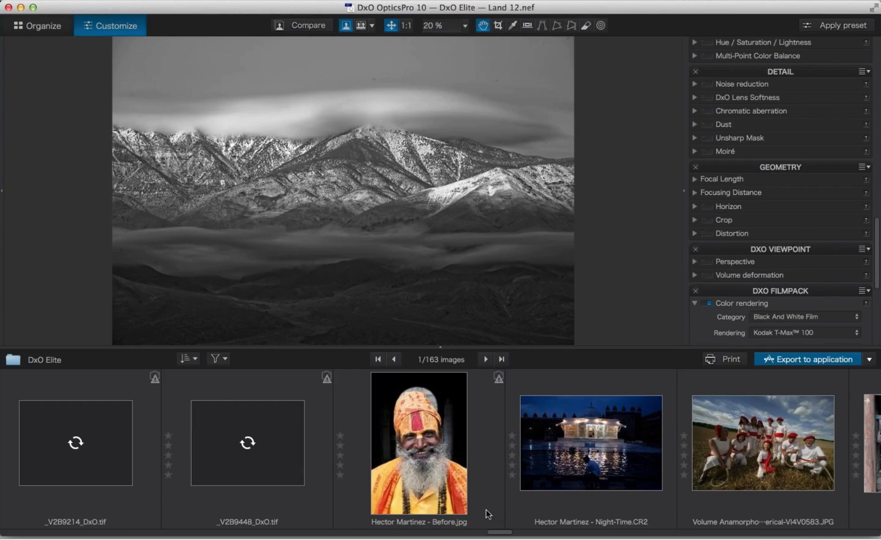
Look through the image browser's thumbnails in both directions for another sample landscape photo
{"action": "scroll", "coordinate": [482, 510], "scroll_direction": "left", "scroll_amount": 3}
{"action": "scroll", "coordinate": [475, 513], "scroll_direction": "left", "scroll_amount": 1}
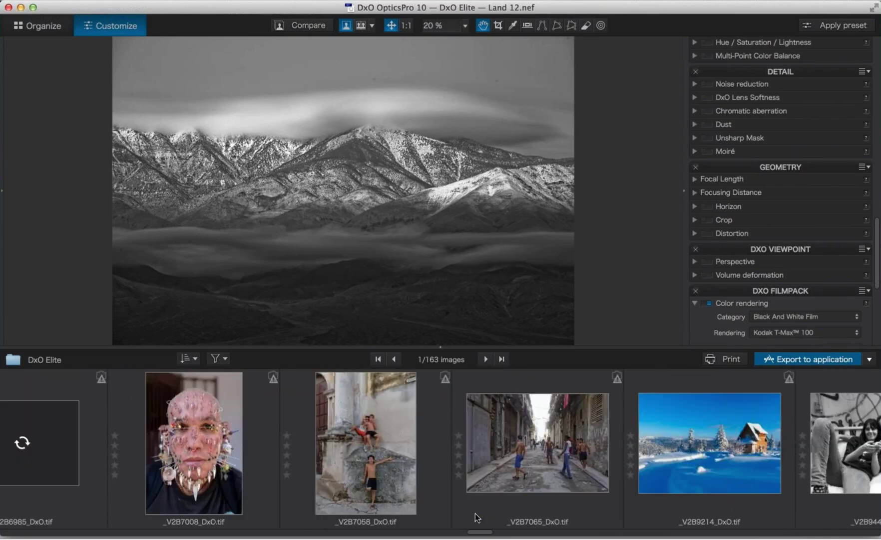
{"action": "scroll", "coordinate": [460, 511], "scroll_direction": "left", "scroll_amount": 4}
{"action": "scroll", "coordinate": [436, 509], "scroll_direction": "left", "scroll_amount": 5}
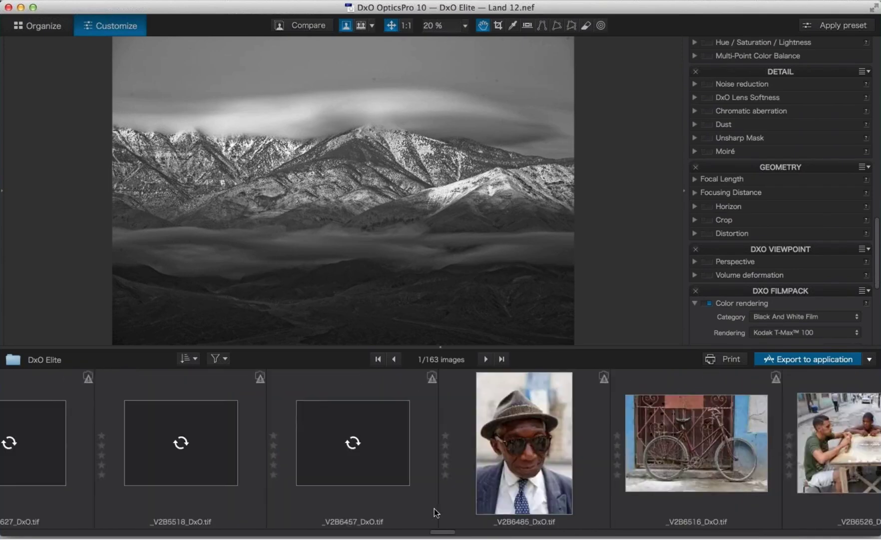
{"action": "scroll", "coordinate": [426, 512], "scroll_direction": "left", "scroll_amount": 4}
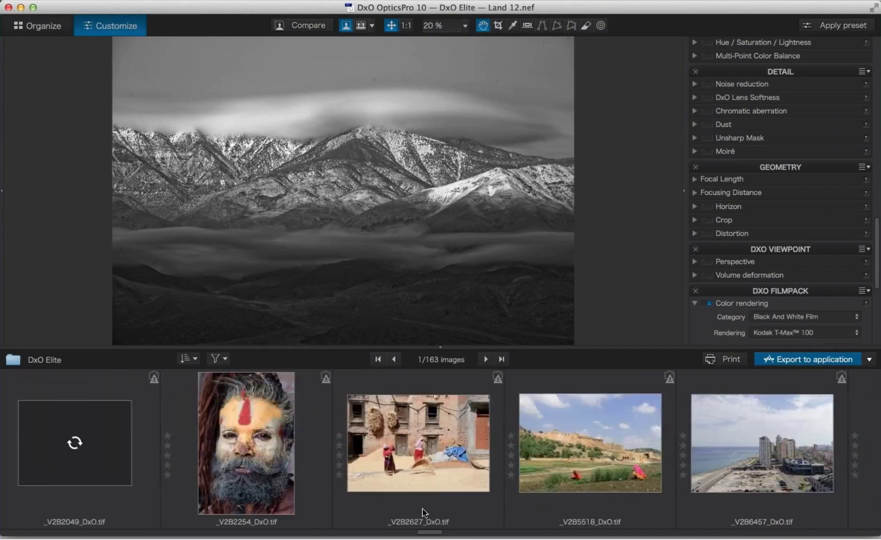
{"action": "scroll", "coordinate": [423, 508], "scroll_direction": "left", "scroll_amount": 5}
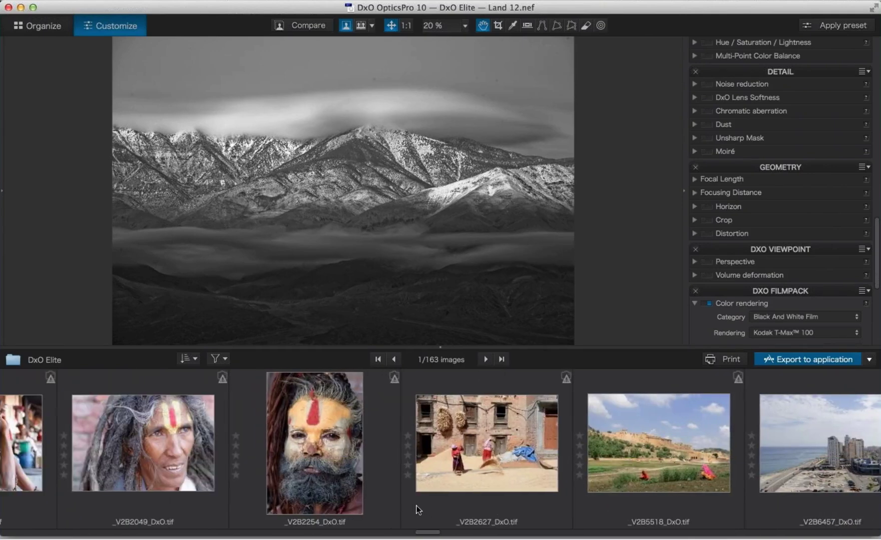
{"action": "scroll", "coordinate": [380, 495], "scroll_direction": "left", "scroll_amount": 5}
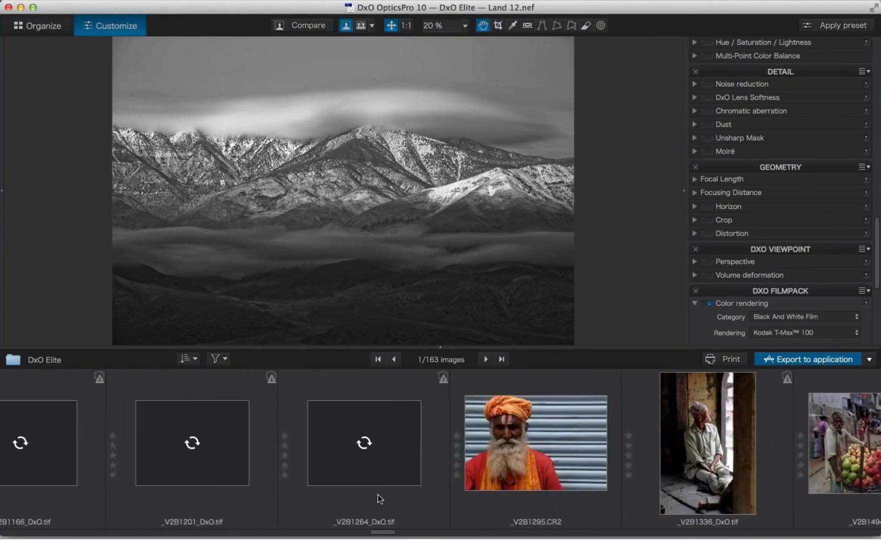
{"action": "scroll", "coordinate": [358, 492], "scroll_direction": "left", "scroll_amount": 5}
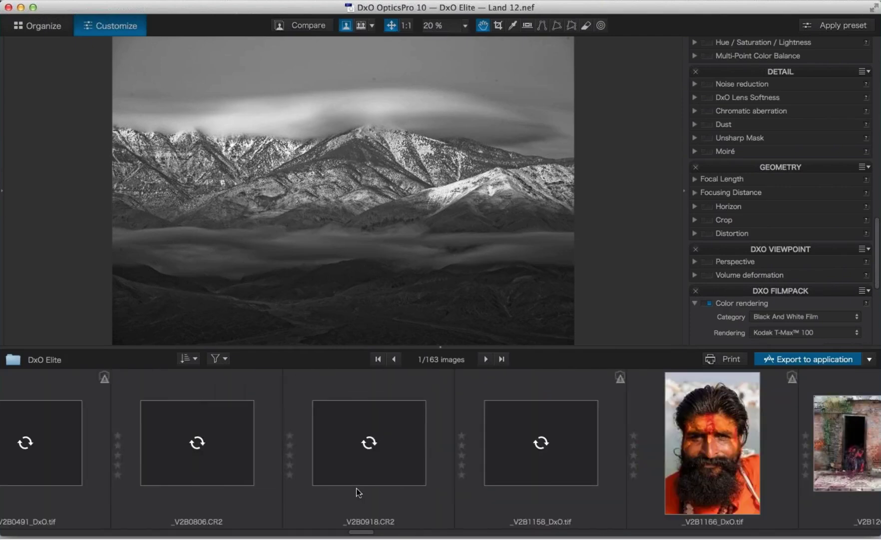
{"action": "scroll", "coordinate": [355, 488], "scroll_direction": "left", "scroll_amount": 10}
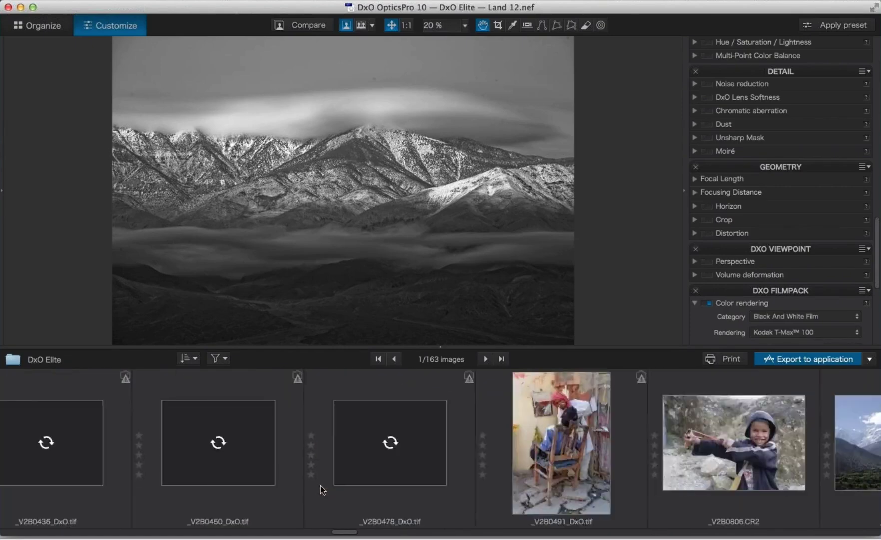
{"action": "scroll", "coordinate": [330, 490], "scroll_direction": "right", "scroll_amount": 3}
{"action": "scroll", "coordinate": [323, 488], "scroll_direction": "left", "scroll_amount": 3}
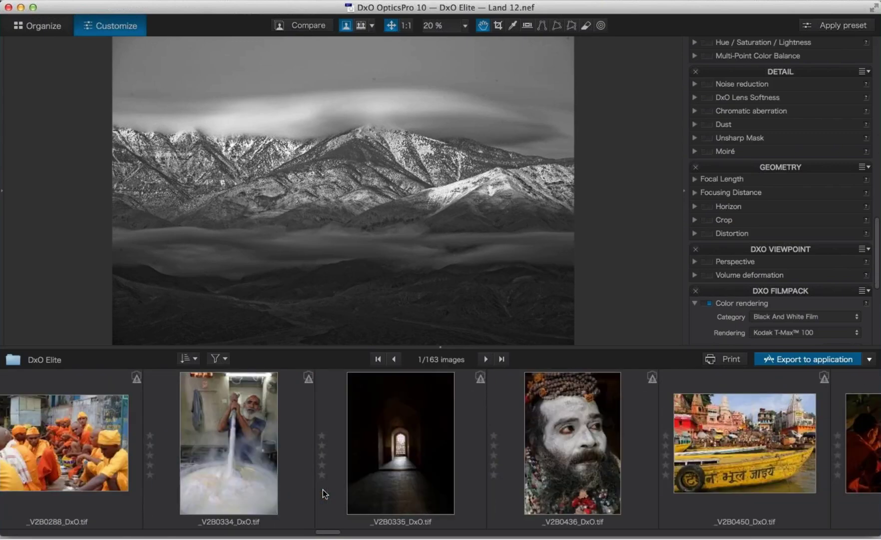
{"action": "scroll", "coordinate": [339, 492], "scroll_direction": "right", "scroll_amount": 5}
{"action": "scroll", "coordinate": [343, 492], "scroll_direction": "right", "scroll_amount": 2}
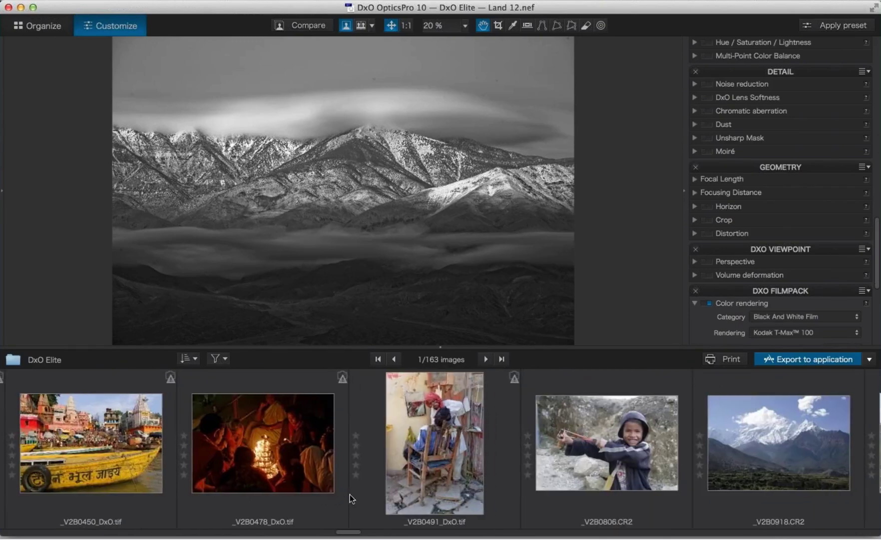
{"action": "scroll", "coordinate": [350, 494], "scroll_direction": "right", "scroll_amount": 4}
{"action": "scroll", "coordinate": [356, 496], "scroll_direction": "right", "scroll_amount": 6}
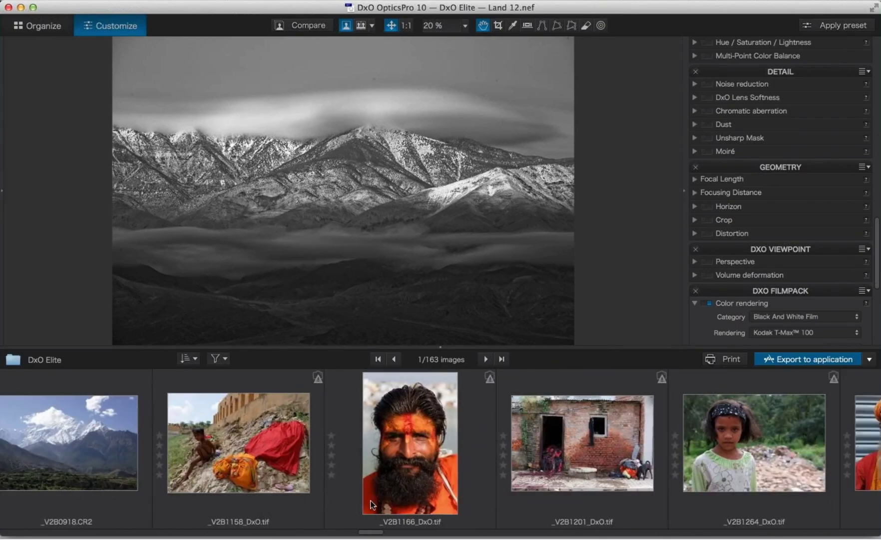
{"action": "scroll", "coordinate": [380, 502], "scroll_direction": "right", "scroll_amount": 1}
{"action": "scroll", "coordinate": [394, 503], "scroll_direction": "right", "scroll_amount": 15}
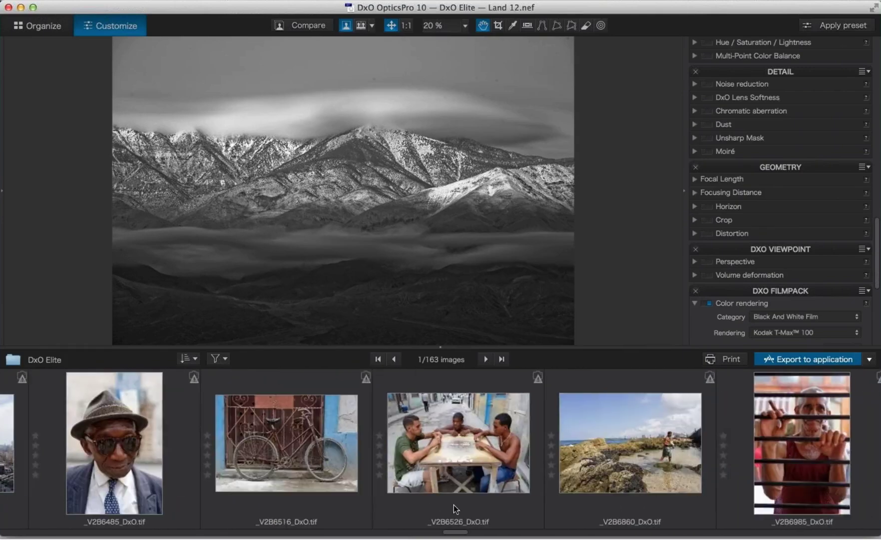
{"action": "scroll", "coordinate": [475, 509], "scroll_direction": "right", "scroll_amount": 15}
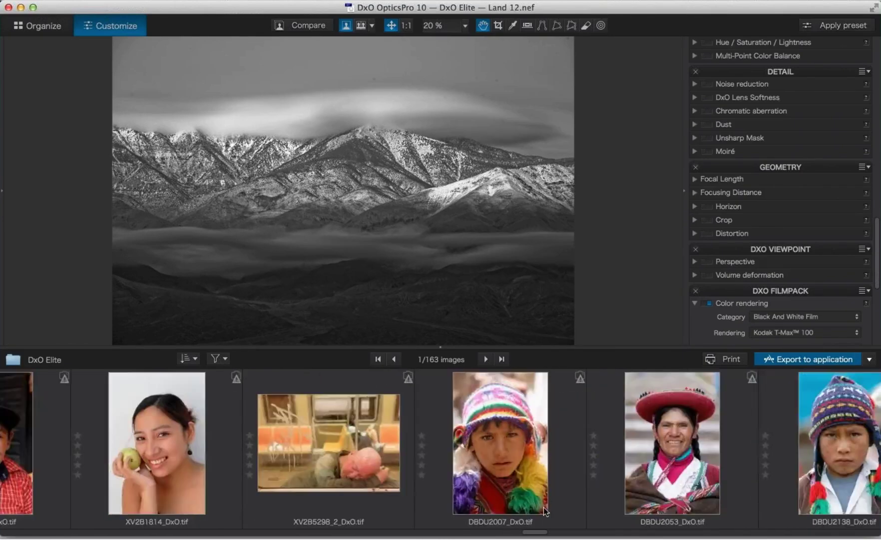
{"action": "scroll", "coordinate": [575, 511], "scroll_direction": "right", "scroll_amount": 15}
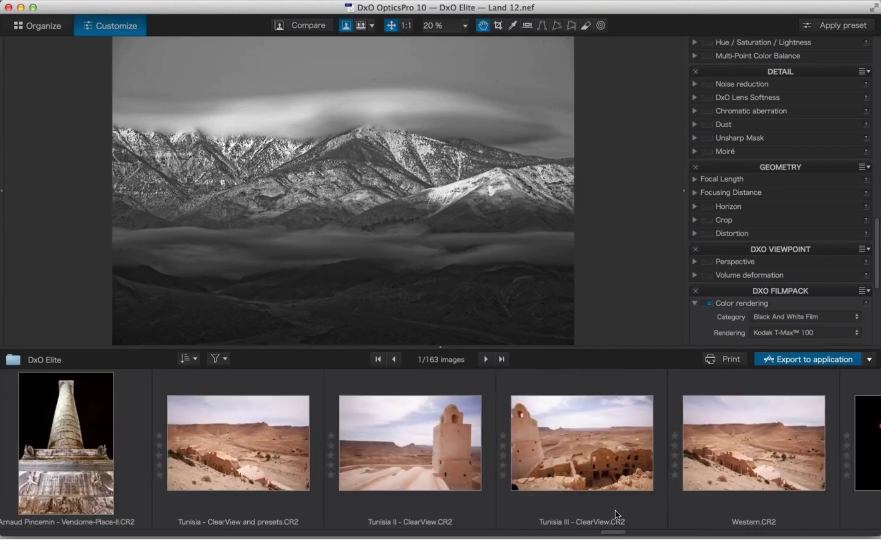
{"action": "scroll", "coordinate": [649, 508], "scroll_direction": "right", "scroll_amount": 15}
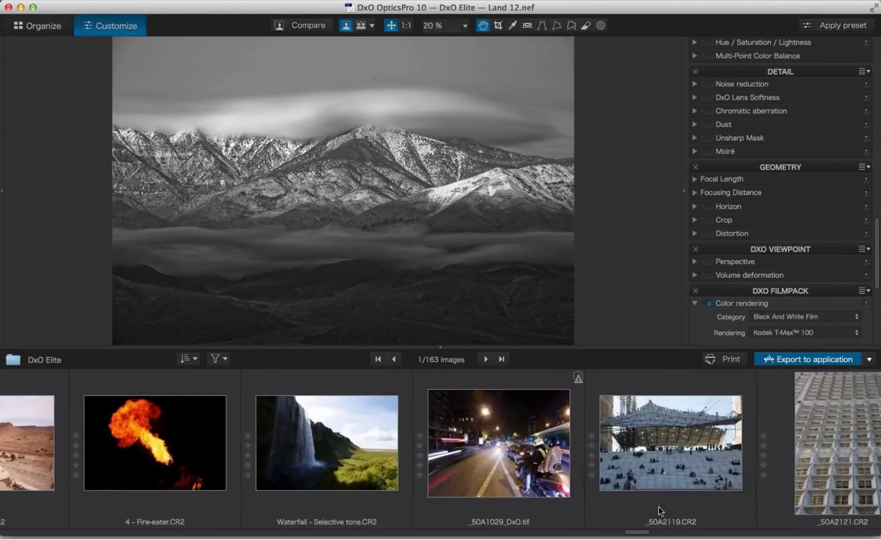
{"action": "scroll", "coordinate": [670, 507], "scroll_direction": "right", "scroll_amount": 15}
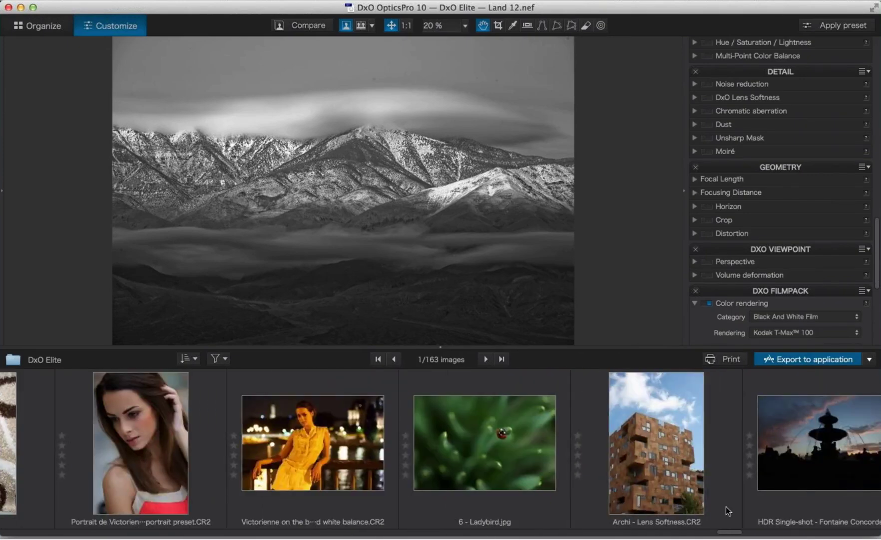
{"action": "scroll", "coordinate": [734, 507], "scroll_direction": "right", "scroll_amount": 15}
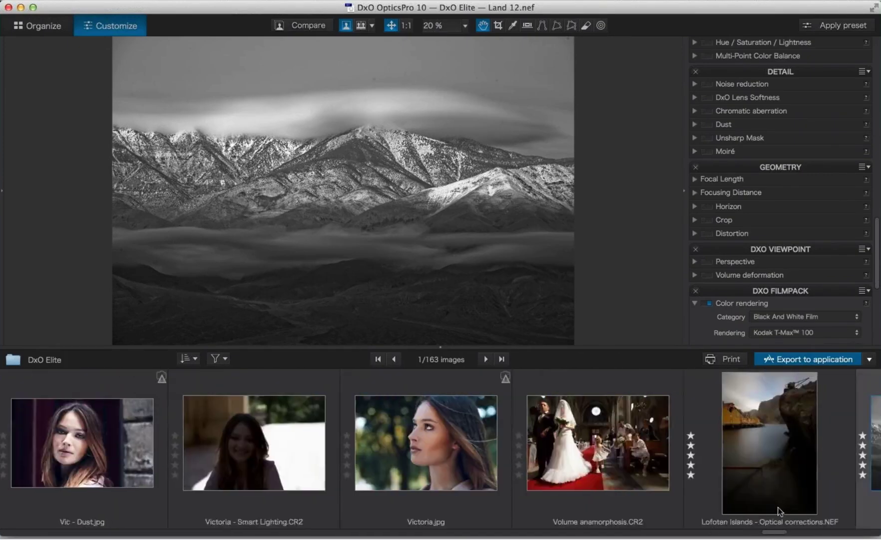
{"action": "scroll", "coordinate": [801, 508], "scroll_direction": "right", "scroll_amount": 15}
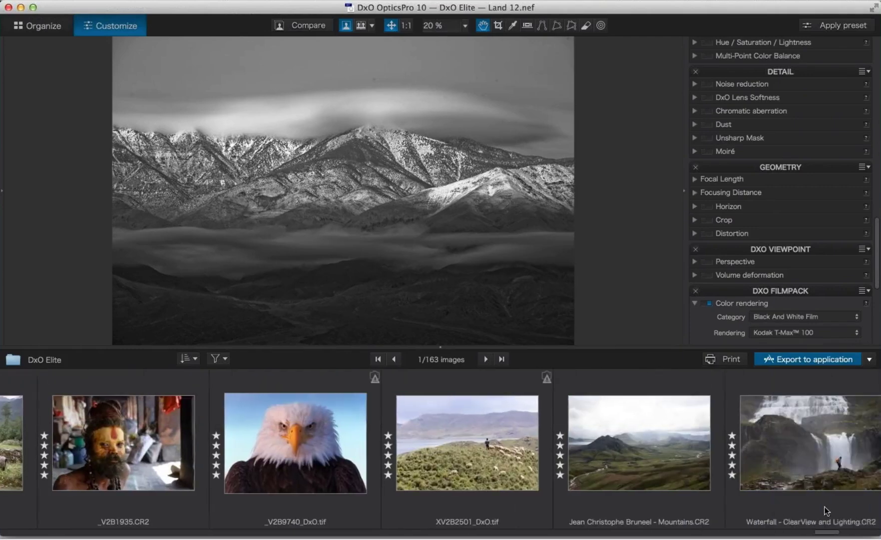
Open the cloudy green valley landscape whose file name ends in Mountains.CR2, and hide the image browser
{"action": "scroll", "coordinate": [832, 506], "scroll_direction": "right", "scroll_amount": 3}
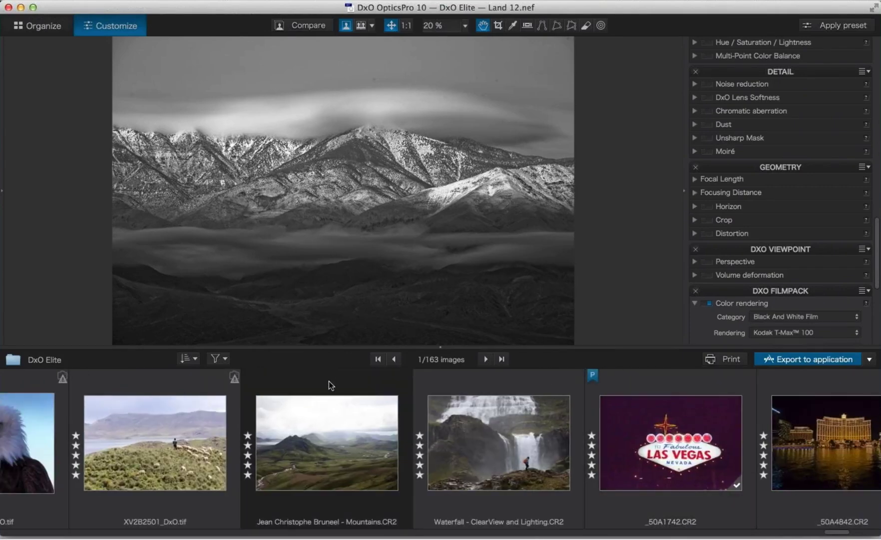
{"action": "left_click", "coordinate": [330, 384]}
{"action": "left_click", "coordinate": [440, 347]}
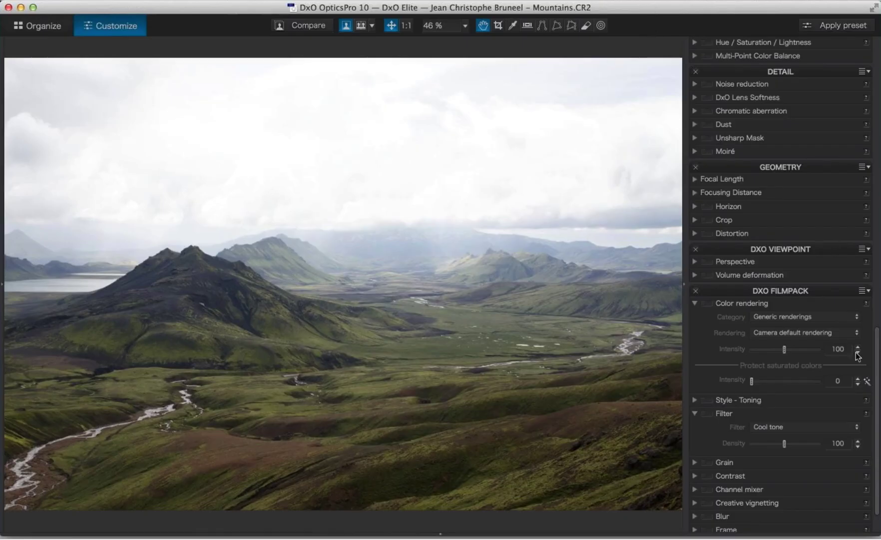
Set the valley photo's Exposure Compensation correction to Center-Weighted Average and collapse its settings
{"action": "left_click_drag", "start_coordinate": [876, 357], "coordinate": [880, 50]}
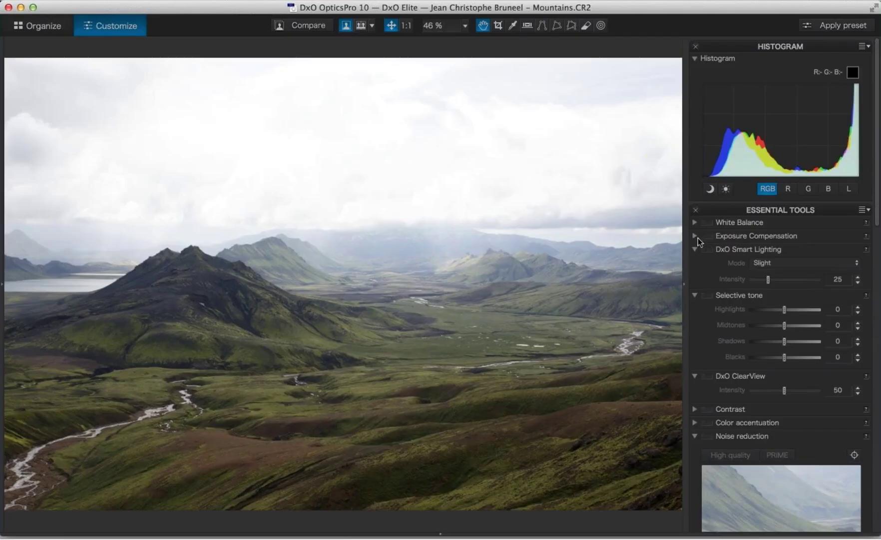
{"action": "left_click", "coordinate": [695, 236]}
{"action": "left_click", "coordinate": [765, 250]}
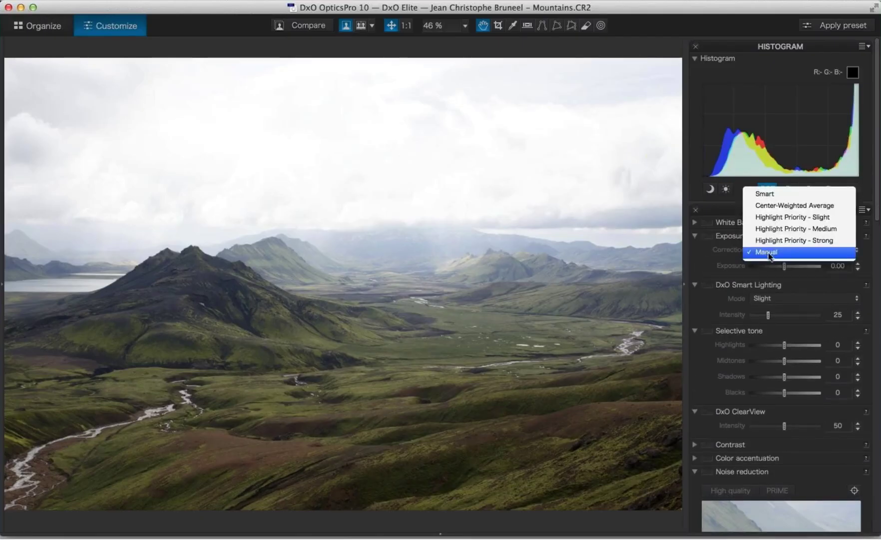
{"action": "key", "text": "Up"}
{"action": "key", "text": "Up"}
{"action": "left_click", "coordinate": [772, 205]}
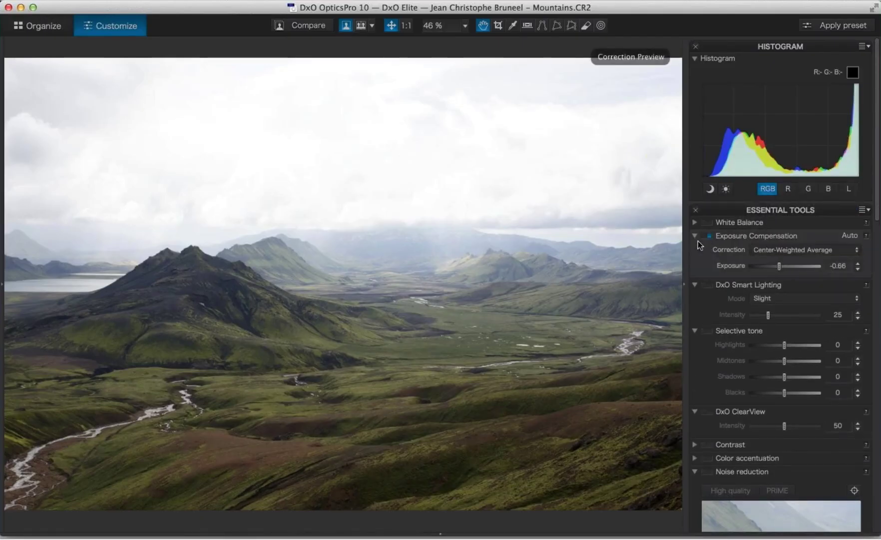
{"action": "left_click", "coordinate": [695, 235]}
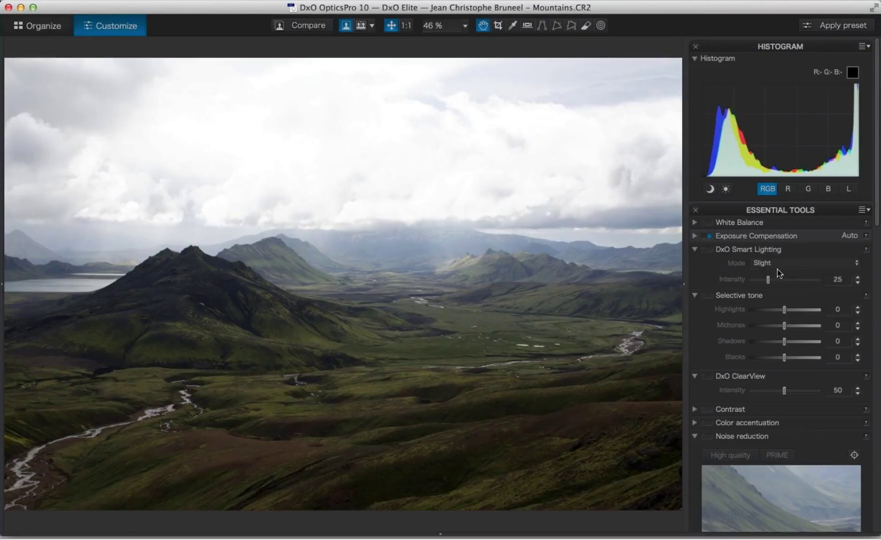
Set DxO Smart Lighting to Medium mode and collapse its settings
{"action": "left_click", "coordinate": [777, 264]}
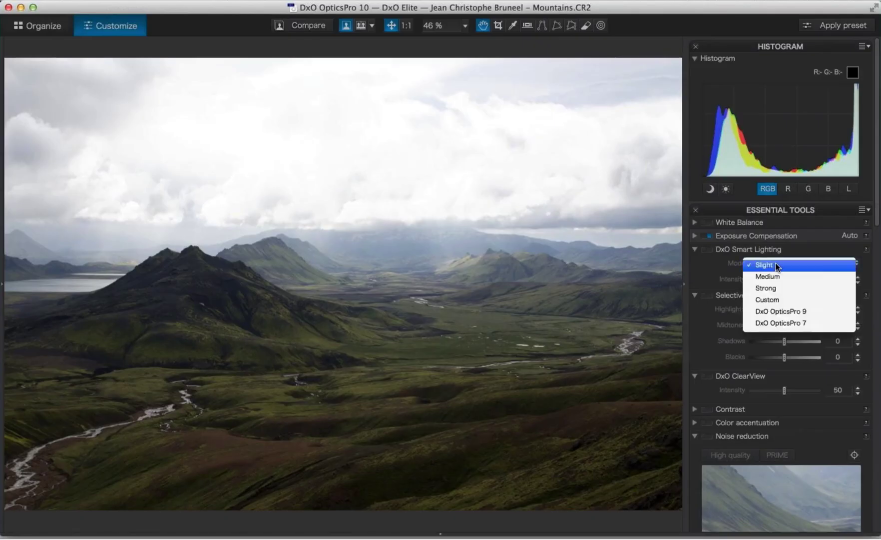
{"action": "left_click", "coordinate": [775, 276]}
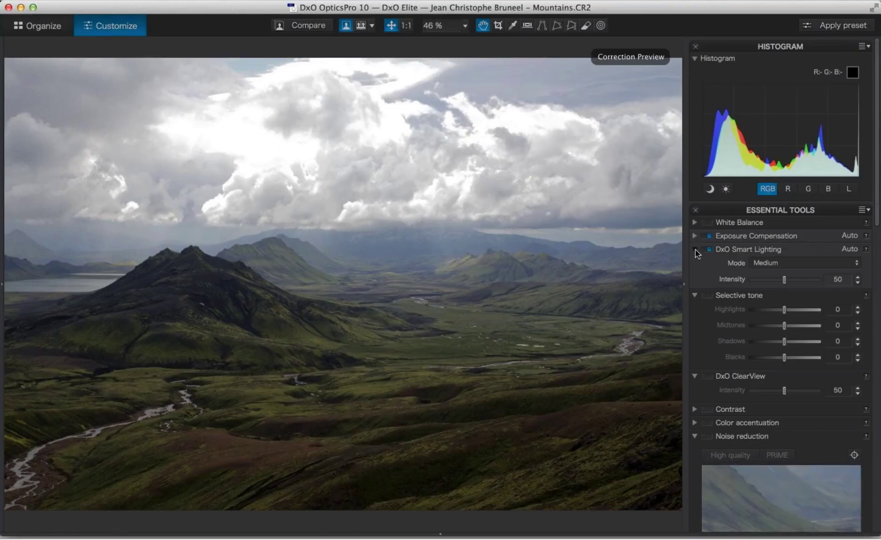
{"action": "left_click", "coordinate": [695, 249]}
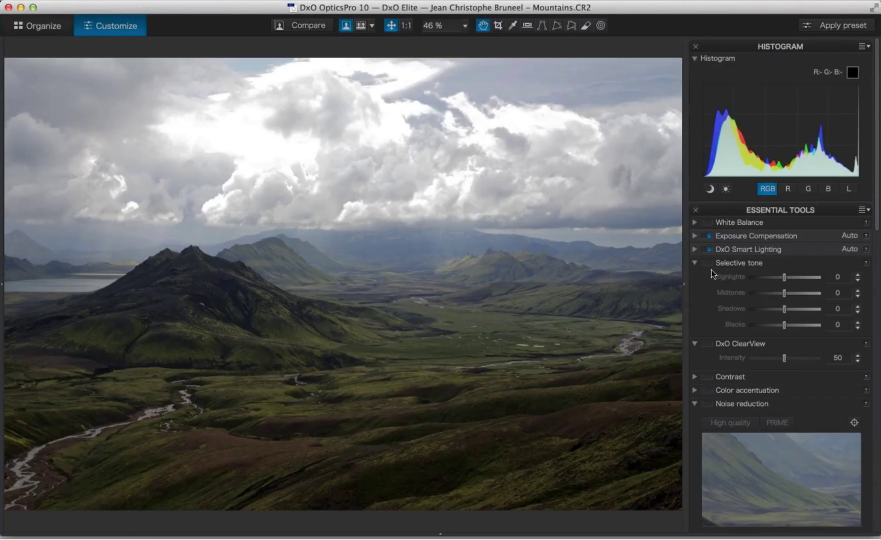
Enable Selective tone with Highlights -31, Midtones -22, Shadows 16 and Blacks -3, and collapse its settings
{"action": "left_click", "coordinate": [710, 263]}
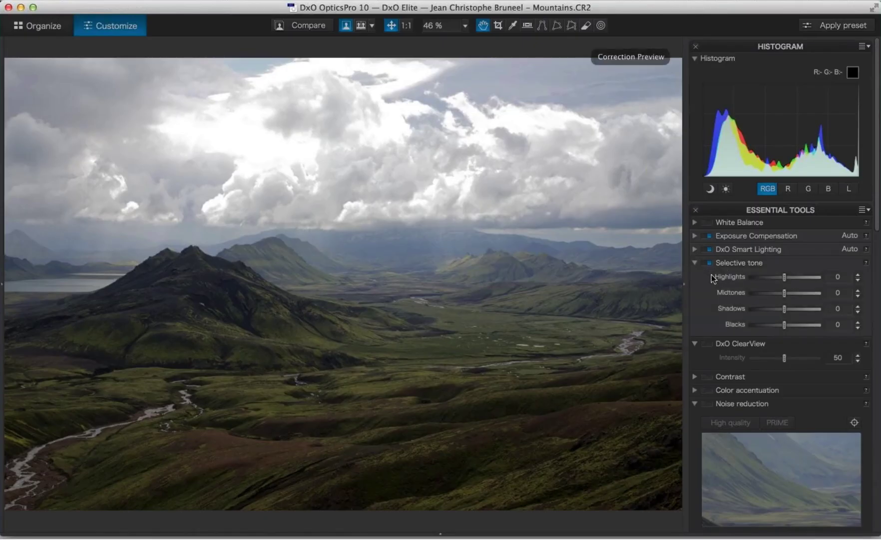
{"action": "left_click", "coordinate": [774, 276]}
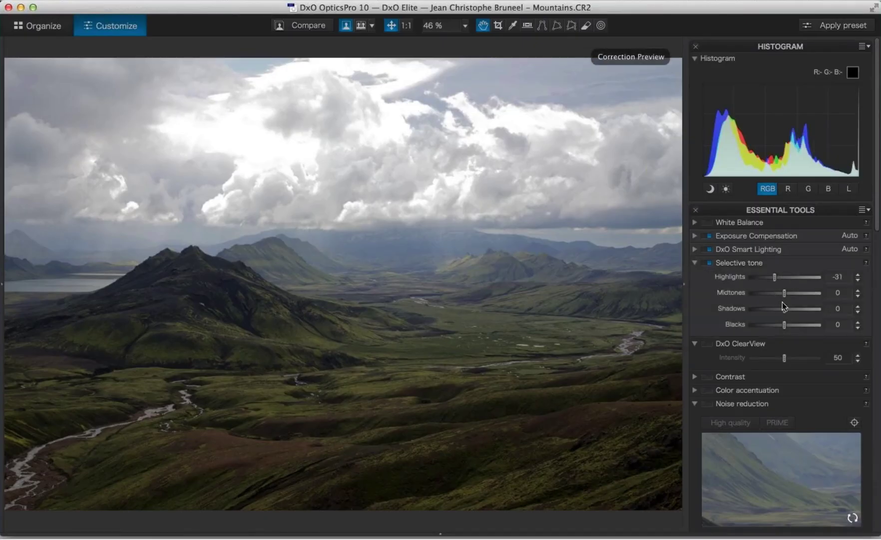
{"action": "left_click_drag", "start_coordinate": [784, 293], "coordinate": [789, 309]}
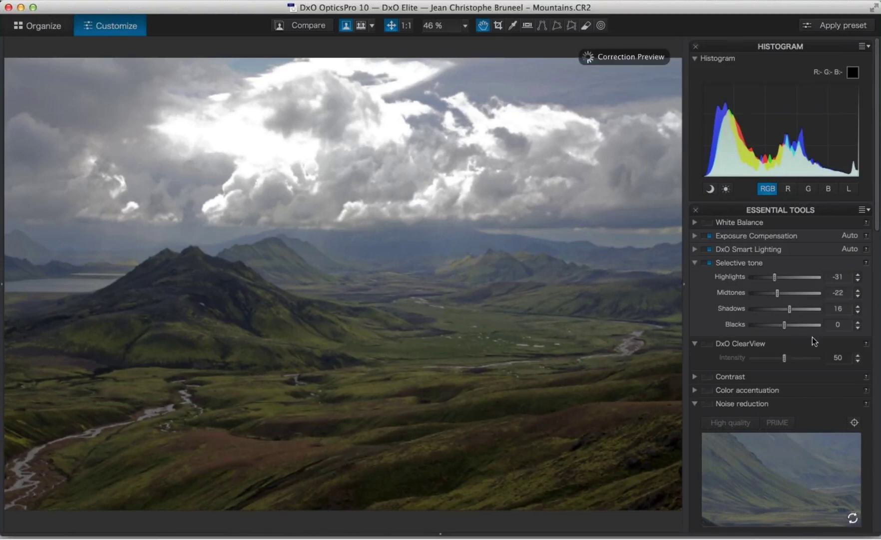
{"action": "left_click", "coordinate": [858, 328]}
{"action": "left_click", "coordinate": [857, 328]}
{"action": "left_click", "coordinate": [858, 327]}
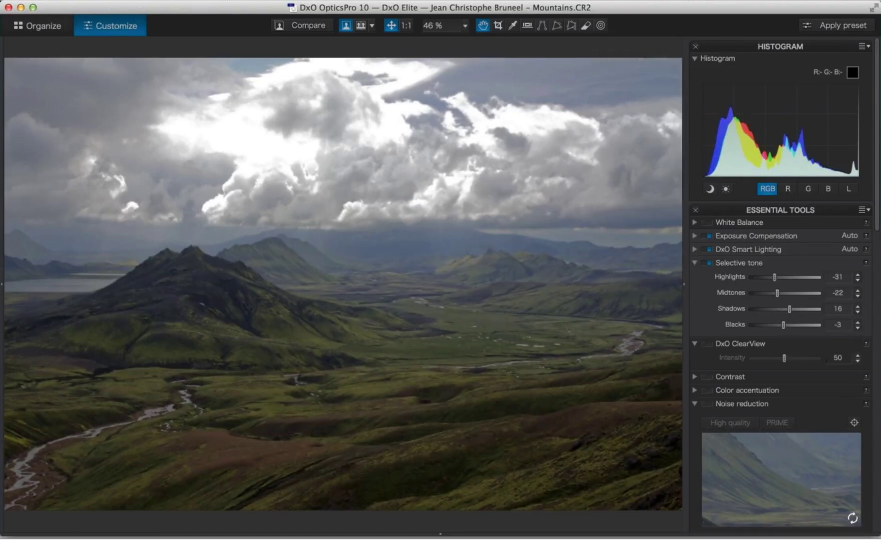
{"action": "left_click", "coordinate": [695, 262]}
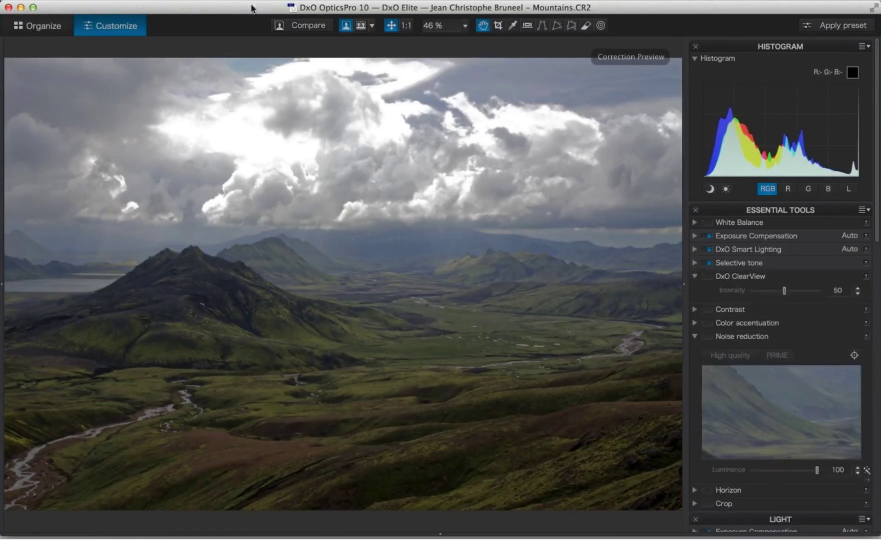
Compare the corrected valley photo with its as-shot version
{"action": "left_click", "coordinate": [301, 26]}
{"action": "left_click", "coordinate": [299, 27]}
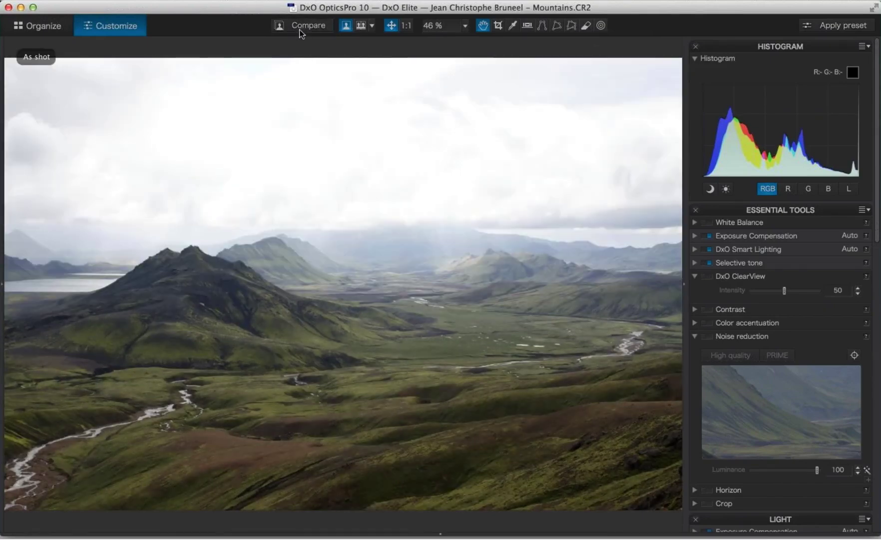
{"action": "left_click", "coordinate": [298, 26]}
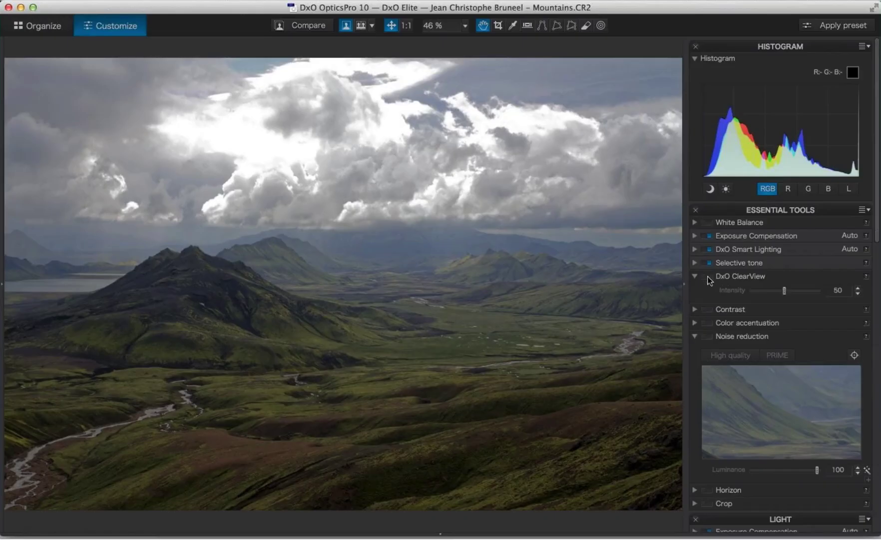
Enable DxO ClearView at an intensity of 50 and expand the Contrast settings
{"action": "left_click", "coordinate": [709, 276]}
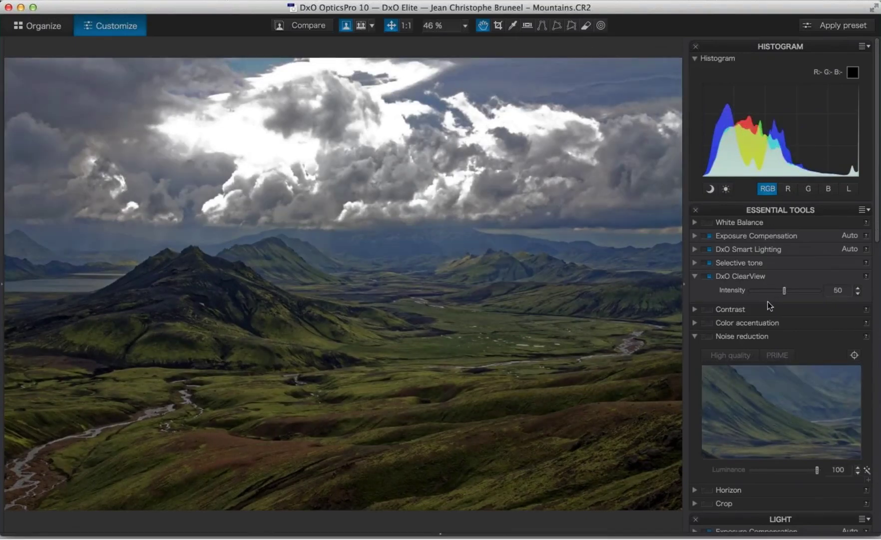
{"action": "left_click", "coordinate": [694, 309]}
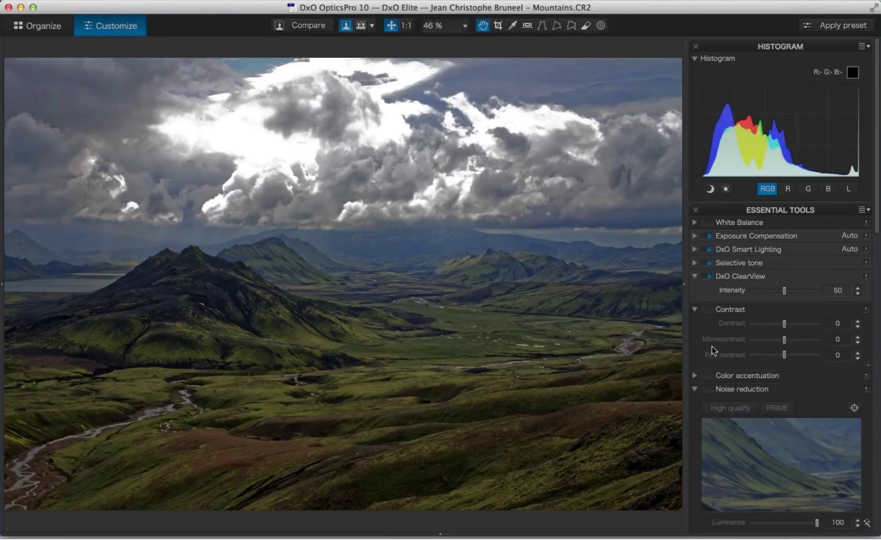
Enable the Contrast correction with Contrast 30, Microcontrast 28 and Fine contrast 25
{"action": "left_click", "coordinate": [709, 309]}
{"action": "left_click_drag", "start_coordinate": [784, 324], "coordinate": [796, 322]}
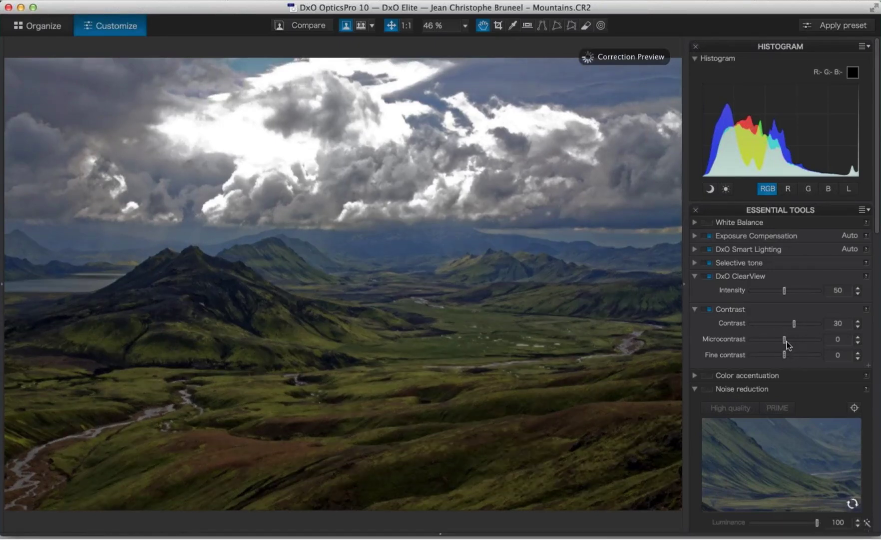
{"action": "left_click_drag", "start_coordinate": [785, 340], "coordinate": [795, 340]}
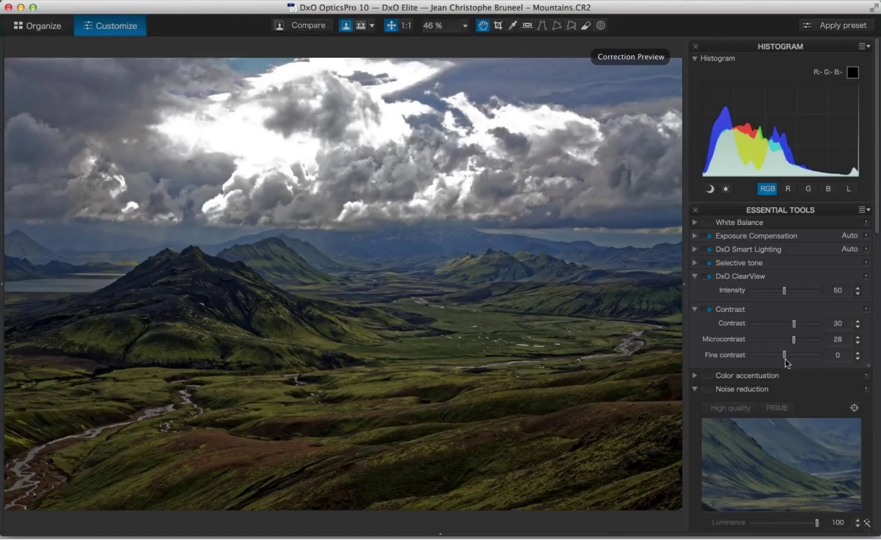
{"action": "left_click_drag", "start_coordinate": [785, 355], "coordinate": [793, 356]}
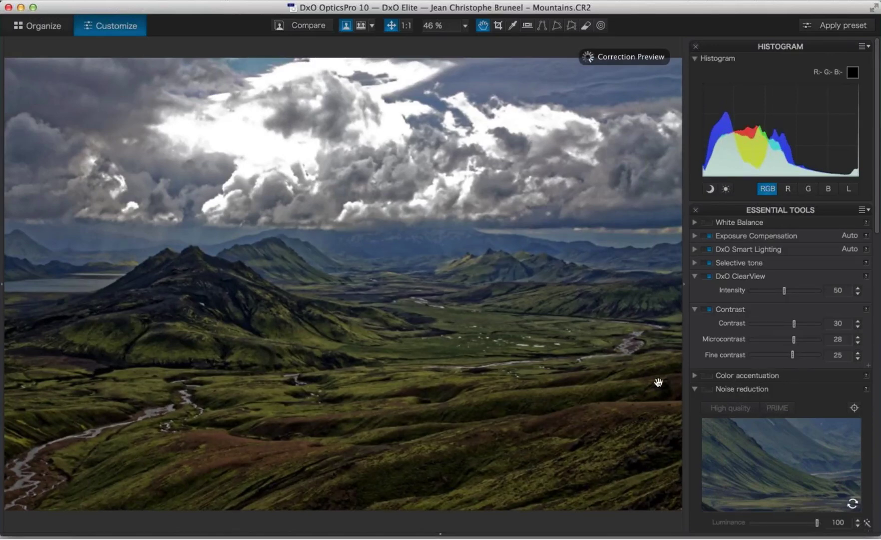
Set Color accentuation to Vibrancy 50 and Saturation 3
{"action": "left_click", "coordinate": [697, 375]}
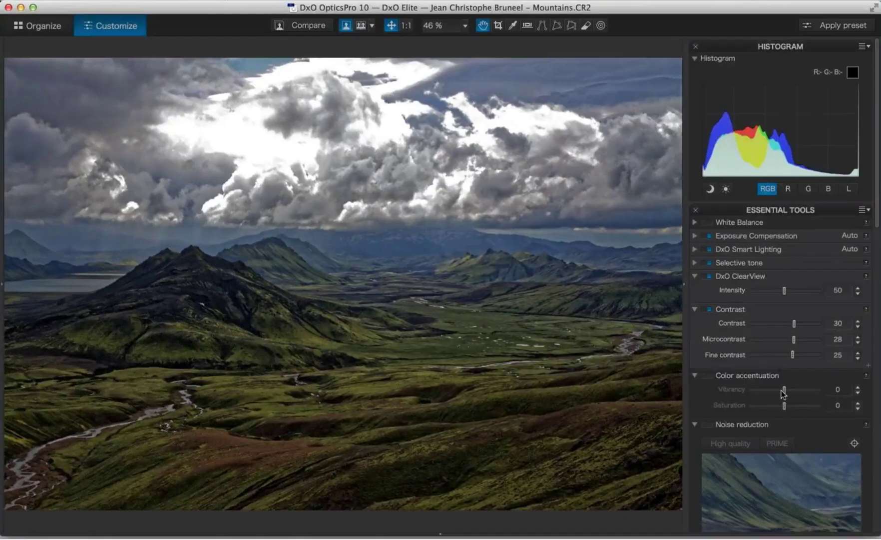
{"action": "left_click_drag", "start_coordinate": [785, 390], "coordinate": [802, 392]}
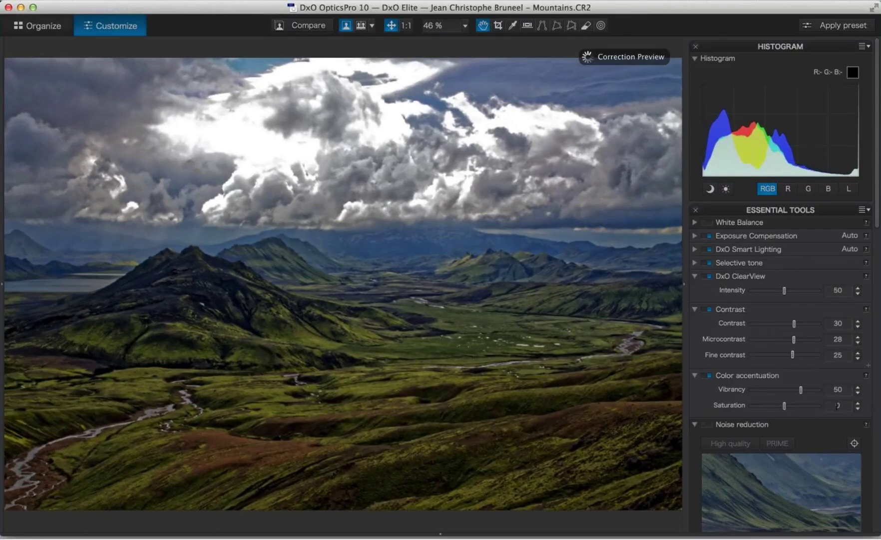
{"action": "left_click", "coordinate": [858, 402]}
{"action": "left_click", "coordinate": [858, 402]}
{"action": "left_click", "coordinate": [859, 401]}
Set Color rendering to the Camera Body category with the Canon 1200D, 1DMk4, 7D, 50D, 60D, 500D, 550D, 650D rendering
{"action": "left_click_drag", "start_coordinate": [878, 234], "coordinate": [874, 321]}
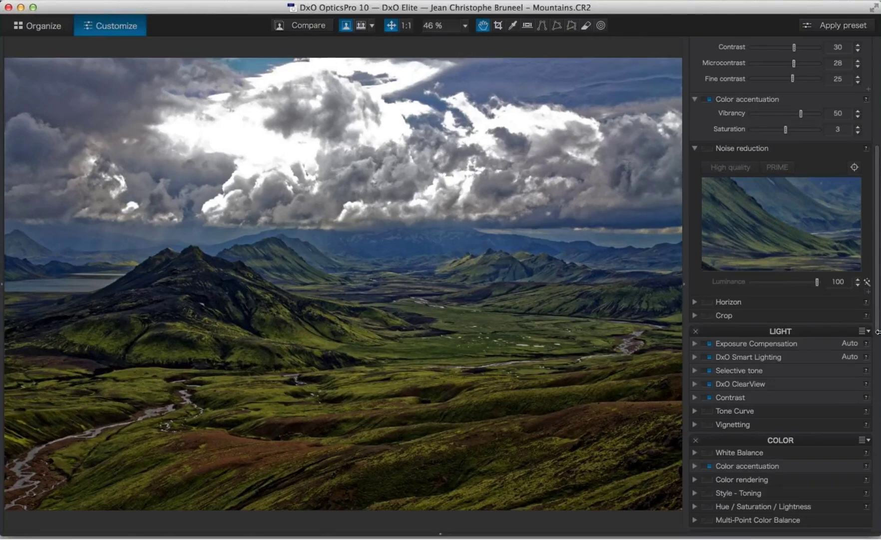
{"action": "scroll", "coordinate": [878, 344], "scroll_direction": "down", "scroll_amount": 2}
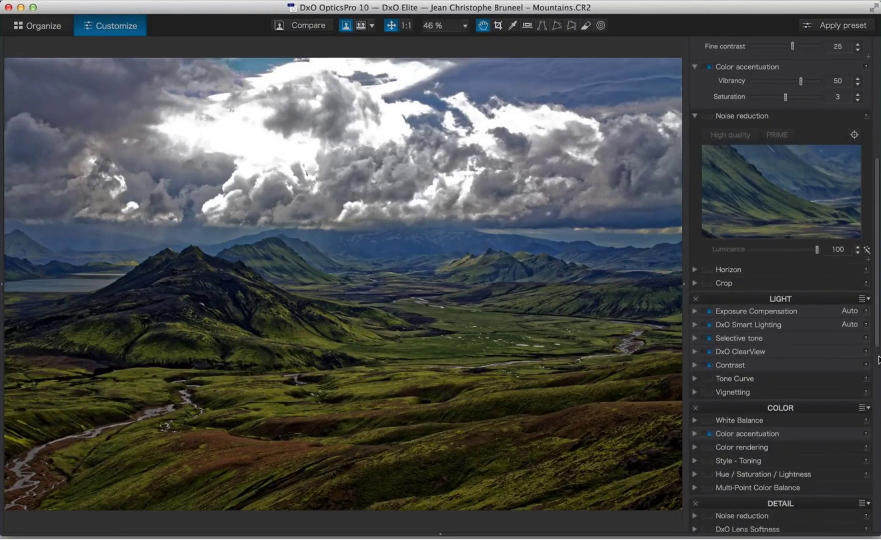
{"action": "scroll", "coordinate": [879, 359], "scroll_direction": "down", "scroll_amount": 2}
{"action": "scroll", "coordinate": [878, 358], "scroll_direction": "down", "scroll_amount": 2}
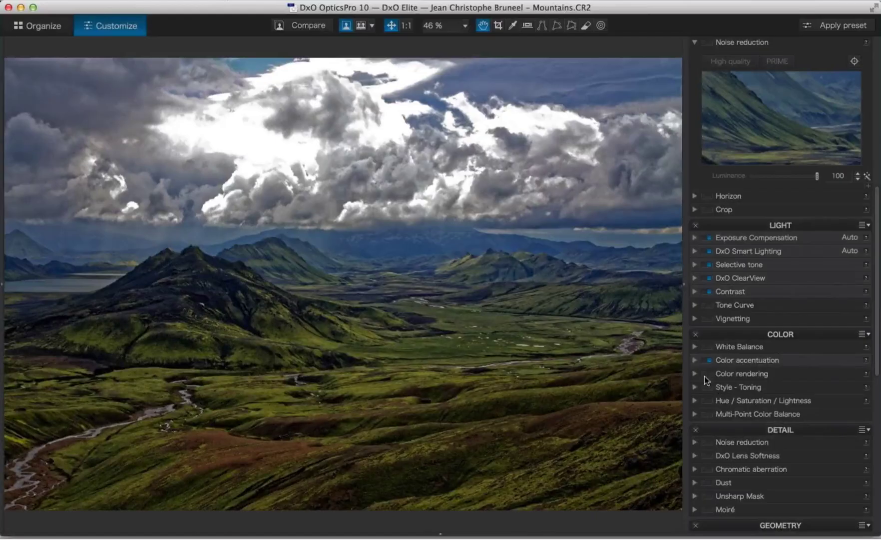
{"action": "left_click", "coordinate": [694, 374]}
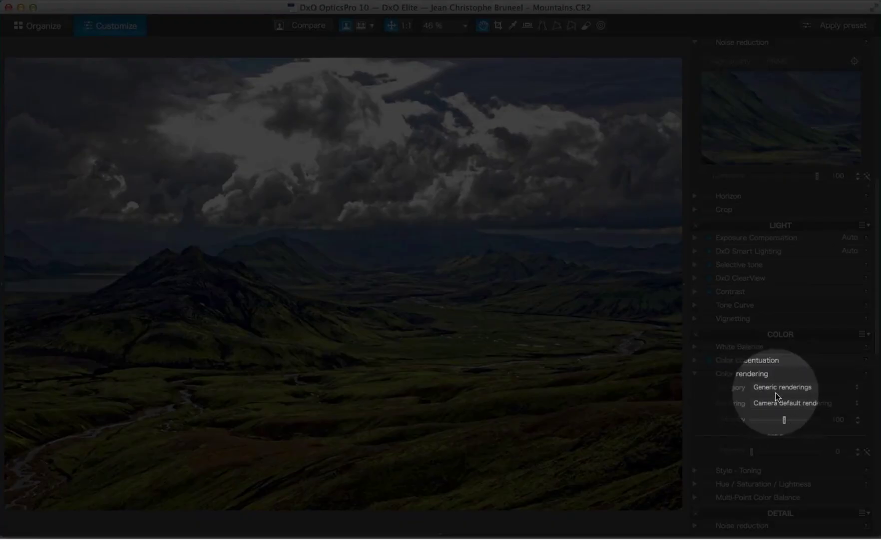
{"action": "left_click", "coordinate": [774, 389]}
{"action": "left_click", "coordinate": [776, 400]}
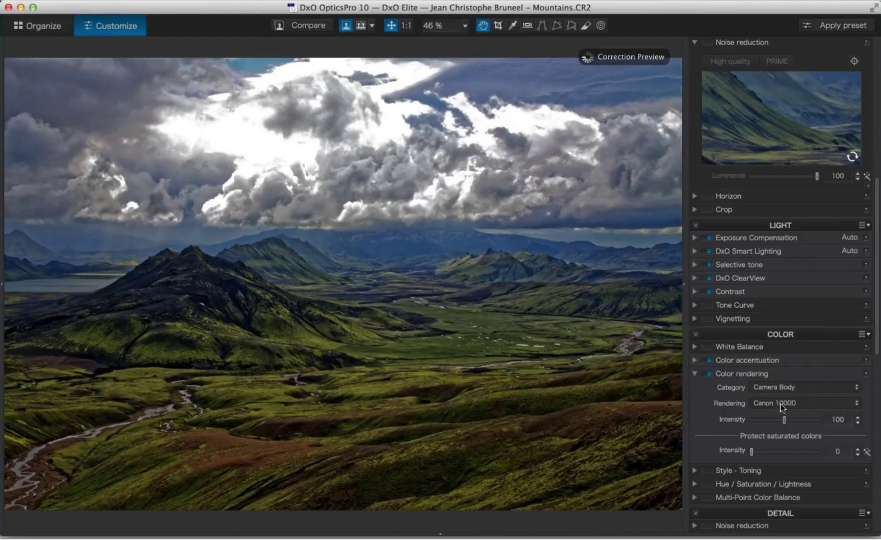
{"action": "left_click", "coordinate": [779, 404]}
{"action": "mouse_move", "coordinate": [710, 525]}
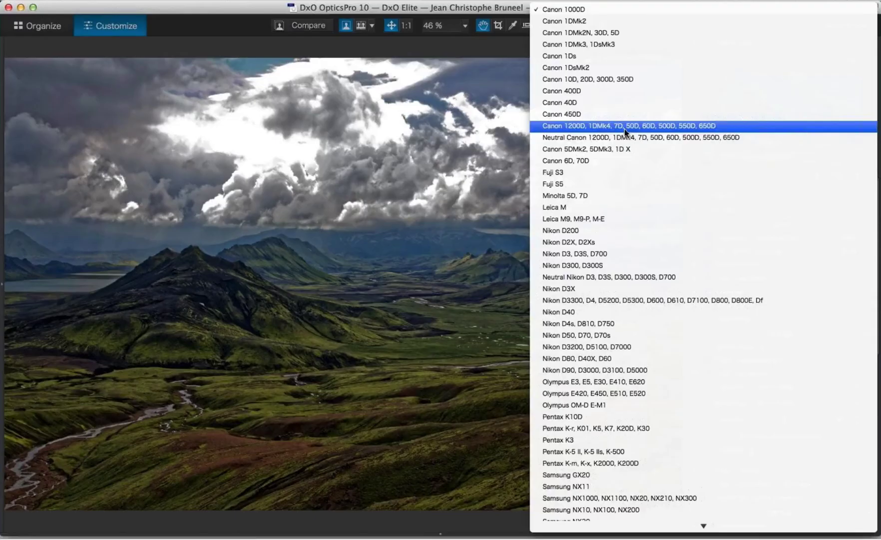
{"action": "left_click", "coordinate": [627, 127]}
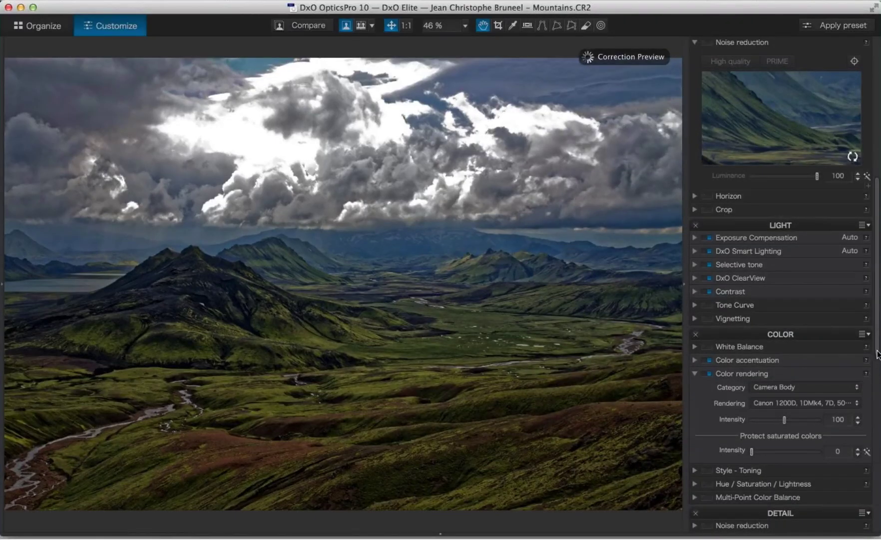
Enable the Unsharp Mask, DxO Lens Softness and Distortion corrections
{"action": "left_click_drag", "start_coordinate": [877, 352], "coordinate": [875, 424]}
{"action": "left_click", "coordinate": [709, 423]}
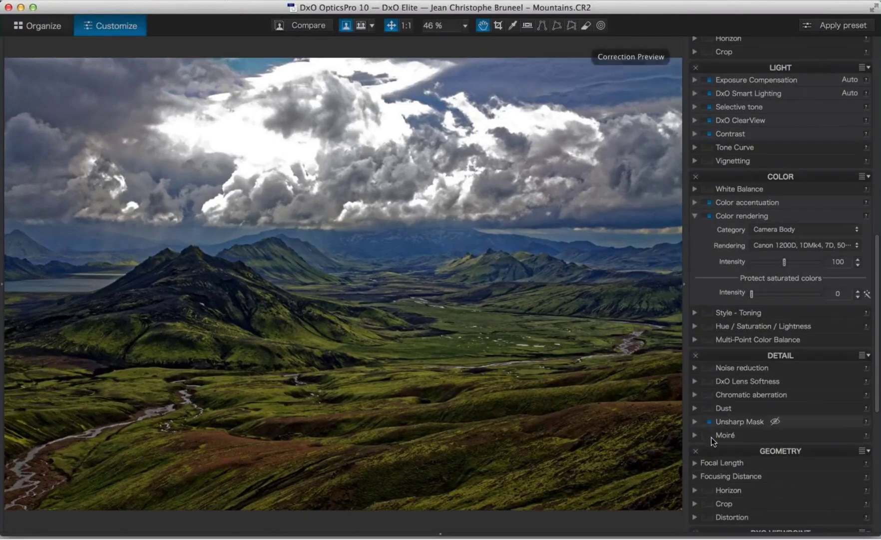
{"action": "left_click", "coordinate": [708, 381]}
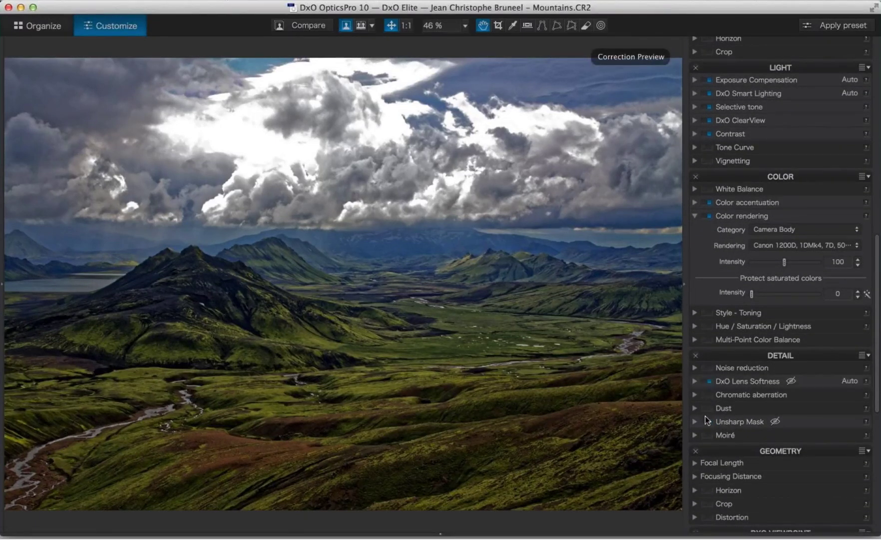
{"action": "left_click", "coordinate": [709, 517]}
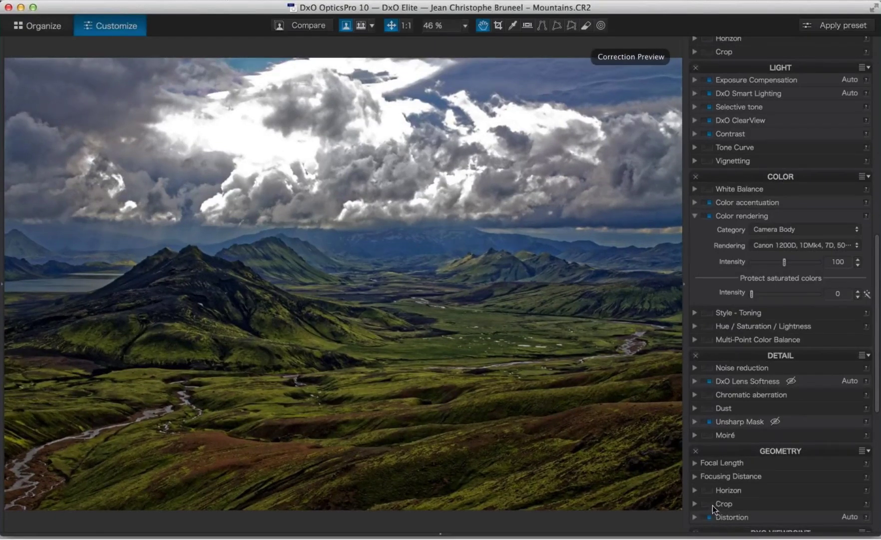
Shape the Master tone curve into a slight S by lifting the midtones and anchoring the highlights and shadows
{"action": "left_click_drag", "start_coordinate": [876, 412], "coordinate": [880, 353]}
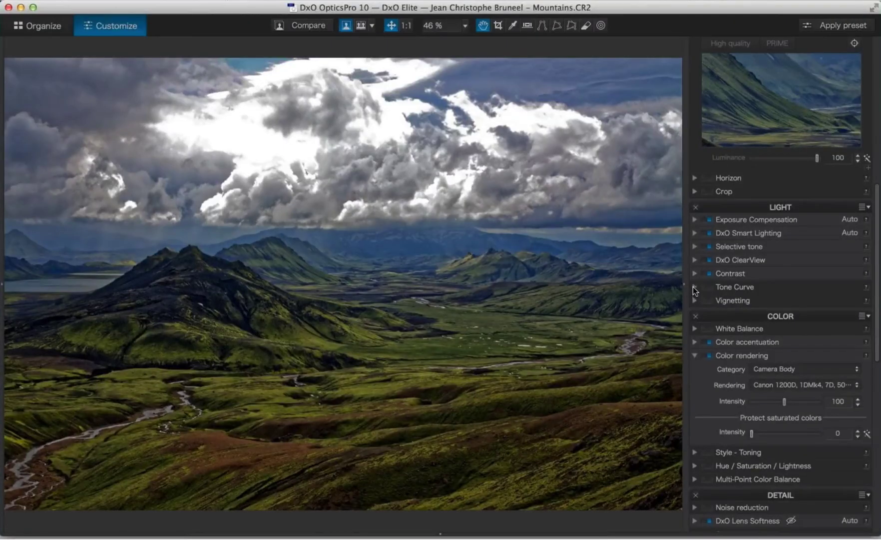
{"action": "left_click", "coordinate": [695, 287]}
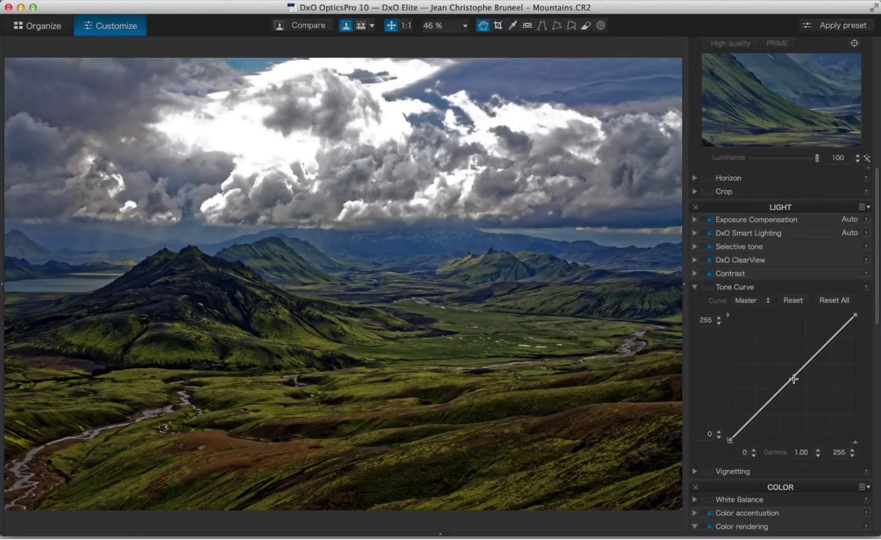
{"action": "left_click_drag", "start_coordinate": [795, 374], "coordinate": [791, 370]}
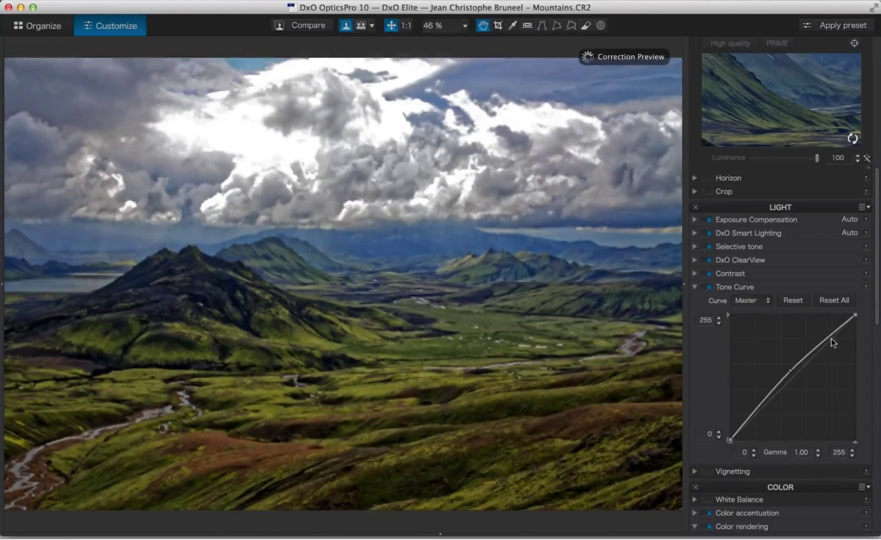
{"action": "left_click_drag", "start_coordinate": [831, 338], "coordinate": [831, 340]}
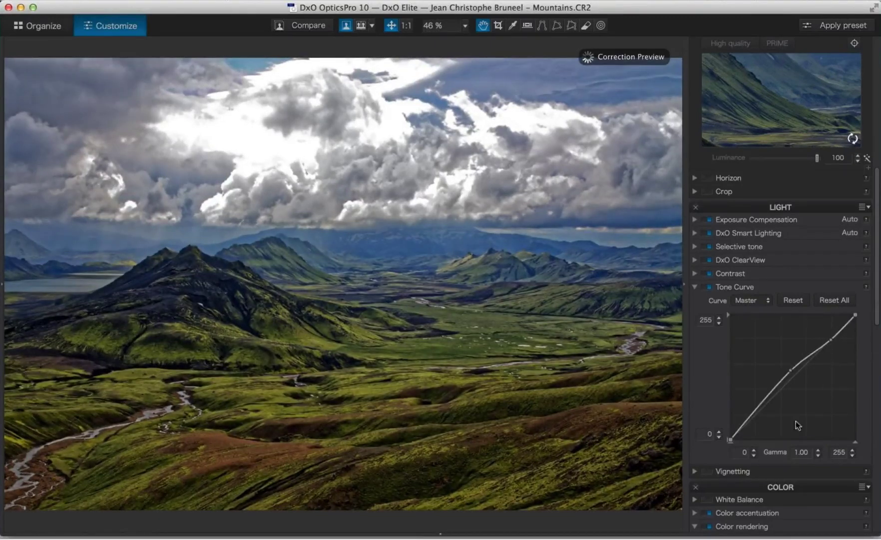
{"action": "left_click_drag", "start_coordinate": [754, 411], "coordinate": [755, 414]}
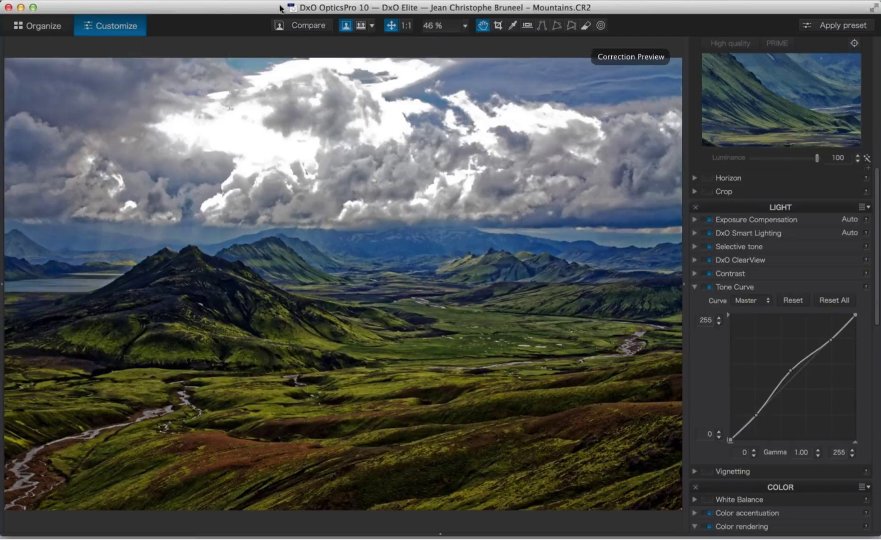
Compare the corrected valley photo with its as-shot version, including side by side at 75% zoom
{"action": "left_click", "coordinate": [312, 25]}
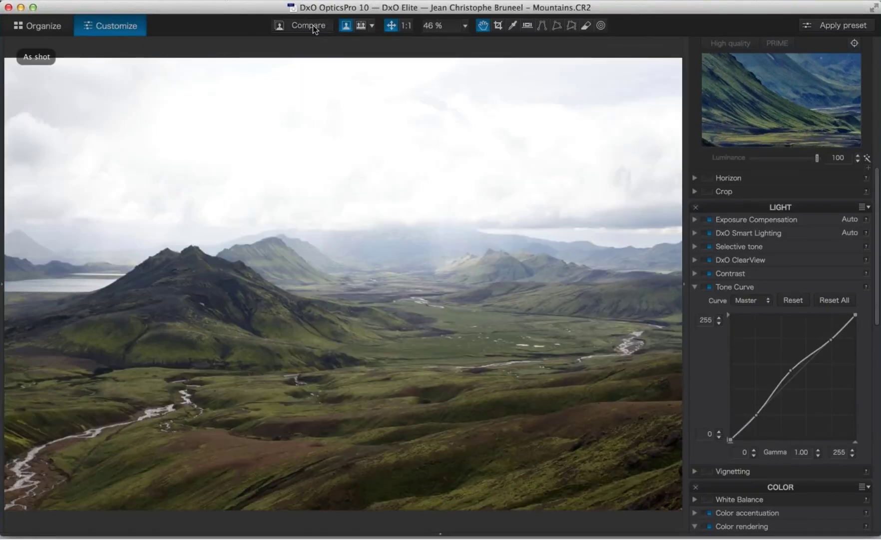
{"action": "left_click", "coordinate": [305, 28]}
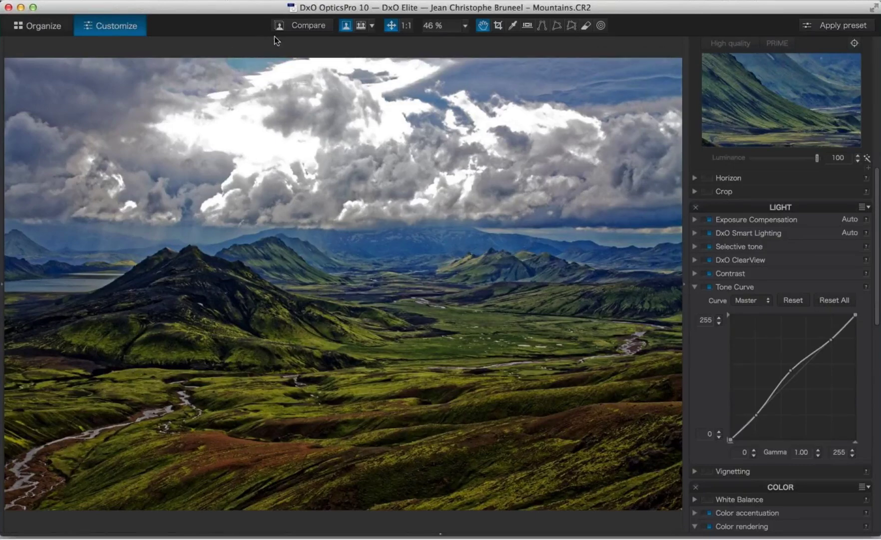
{"action": "left_click", "coordinate": [360, 26]}
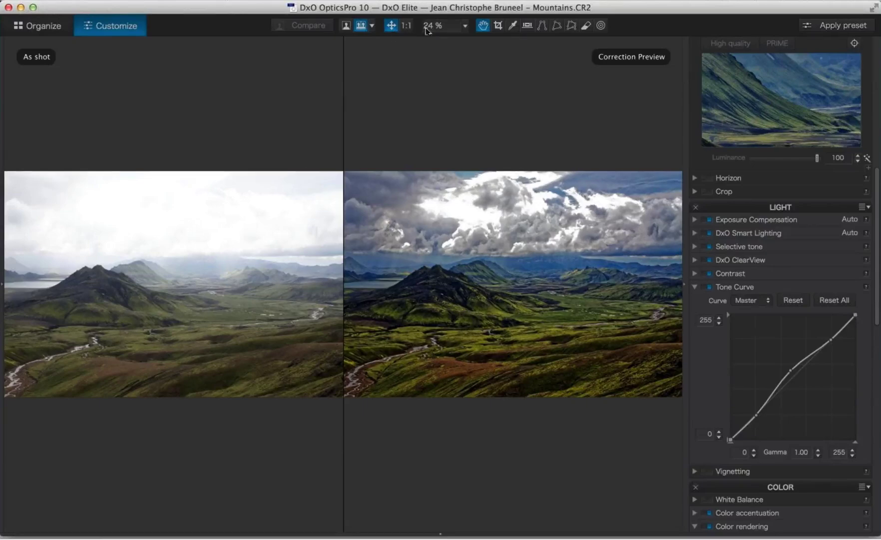
{"action": "left_click", "coordinate": [465, 26]}
{"action": "left_click", "coordinate": [433, 50]}
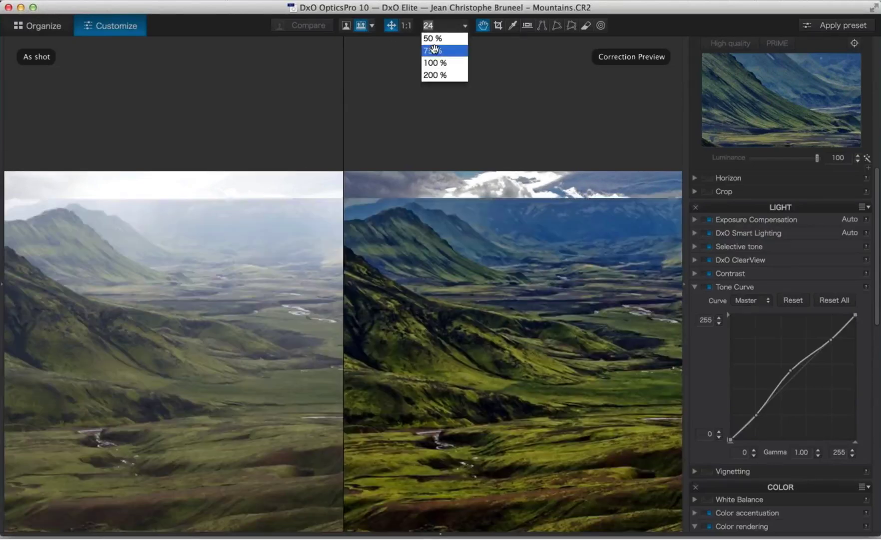
Examine the clouds, mountains and valley floor in both versions at 75% and 50% zoom
{"action": "scroll", "coordinate": [477, 234], "scroll_direction": "down", "scroll_amount": 5}
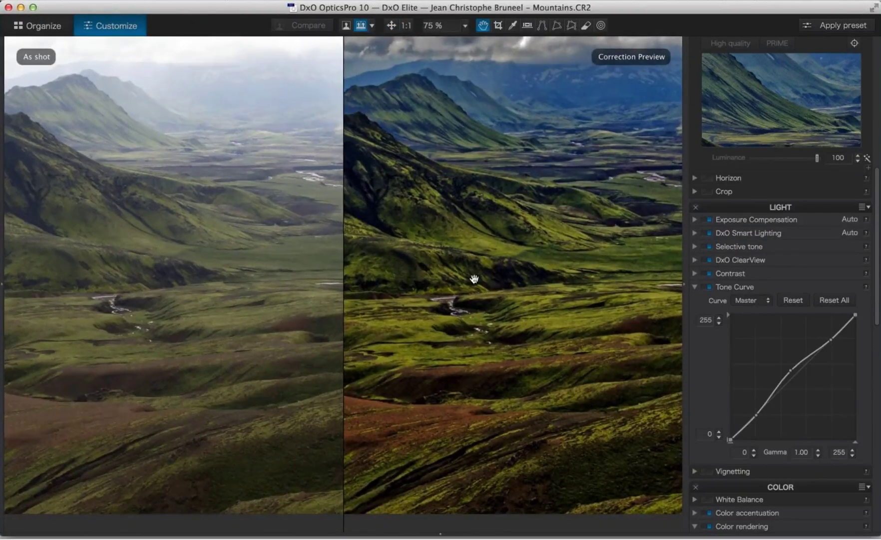
{"action": "scroll", "coordinate": [474, 279], "scroll_direction": "up", "scroll_amount": 5}
{"action": "scroll", "coordinate": [474, 278], "scroll_direction": "left", "scroll_amount": 3}
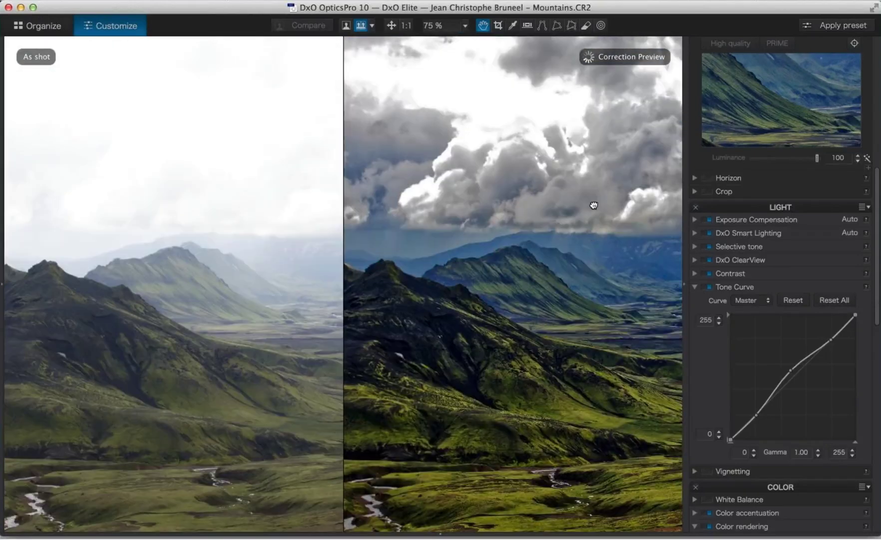
{"action": "left_click_drag", "start_coordinate": [594, 205], "coordinate": [342, 272]}
{"action": "left_click_drag", "start_coordinate": [527, 244], "coordinate": [464, 240]}
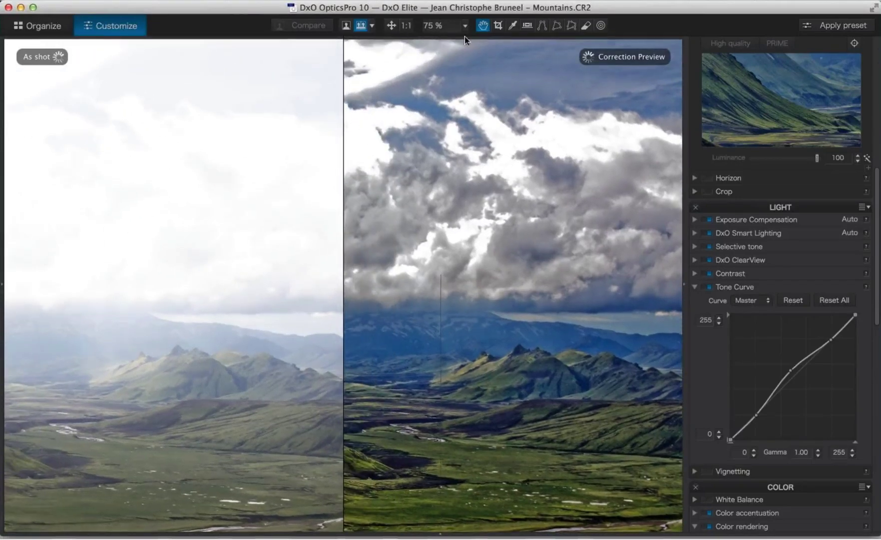
{"action": "left_click", "coordinate": [465, 26]}
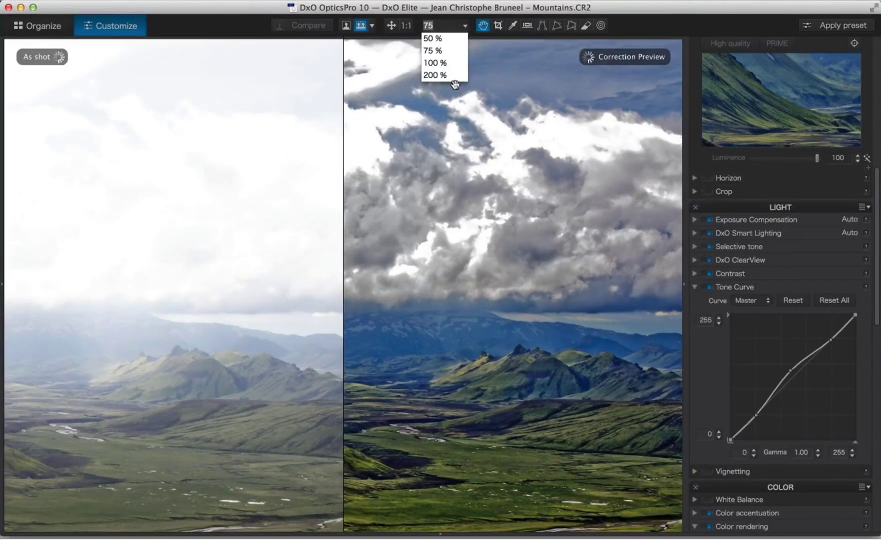
{"action": "left_click", "coordinate": [432, 38]}
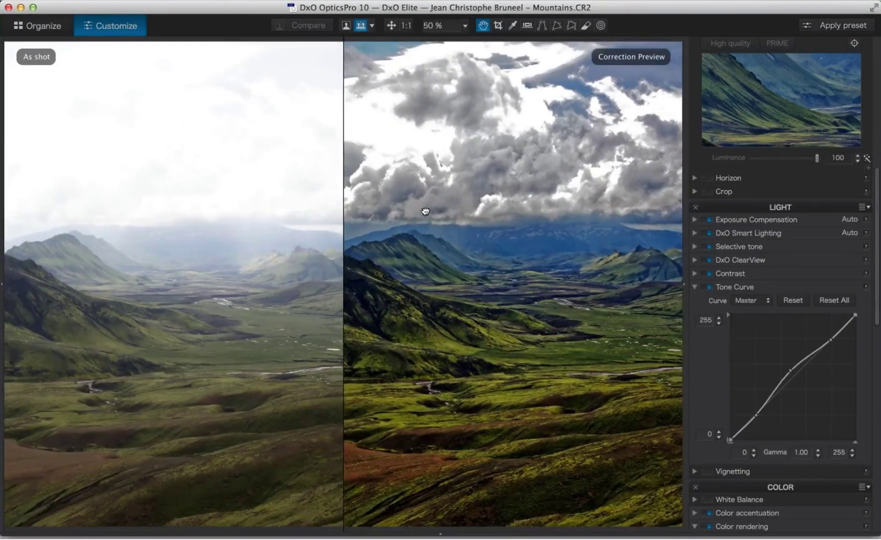
{"action": "left_click_drag", "start_coordinate": [425, 211], "coordinate": [527, 279]}
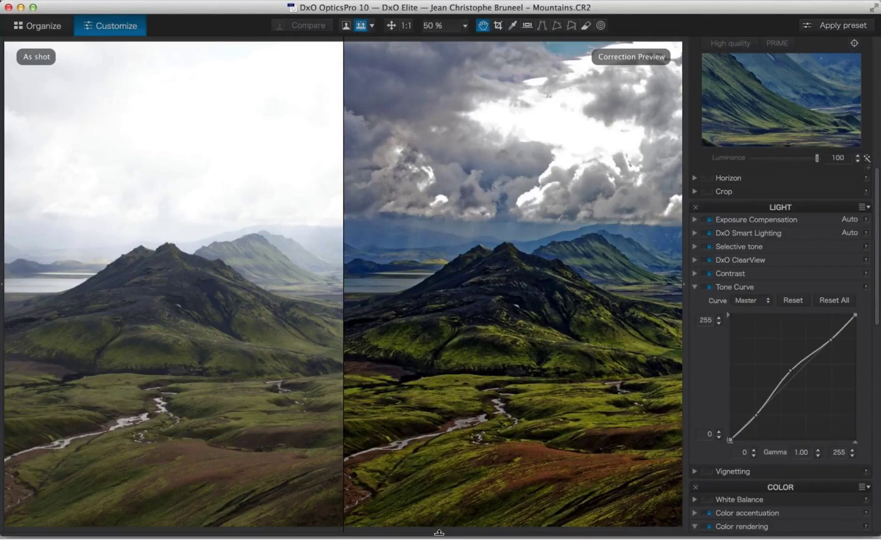
Open _V2B1935.CR2 from the image browser in single-image view, fit it to the window and hide the browser
{"action": "left_click", "coordinate": [444, 533]}
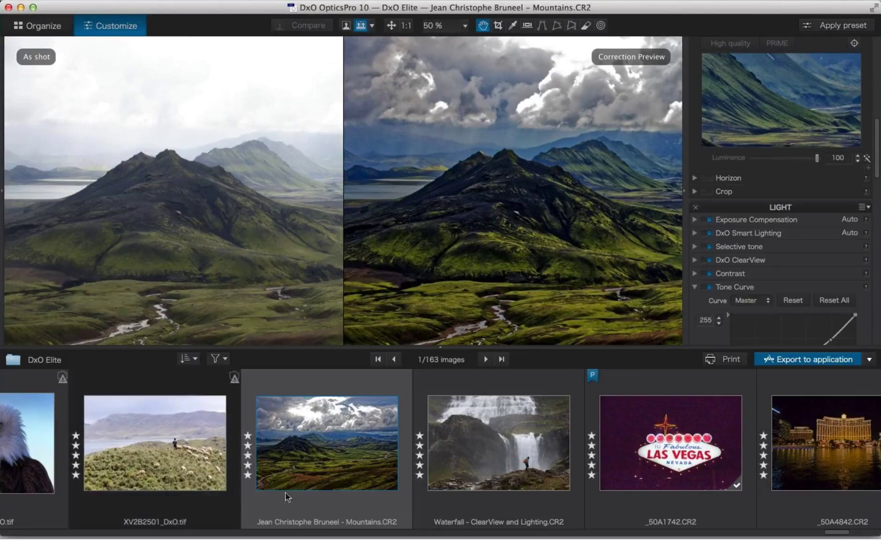
{"action": "left_click_drag", "start_coordinate": [817, 532], "coordinate": [807, 511]}
{"action": "left_click", "coordinate": [601, 407]}
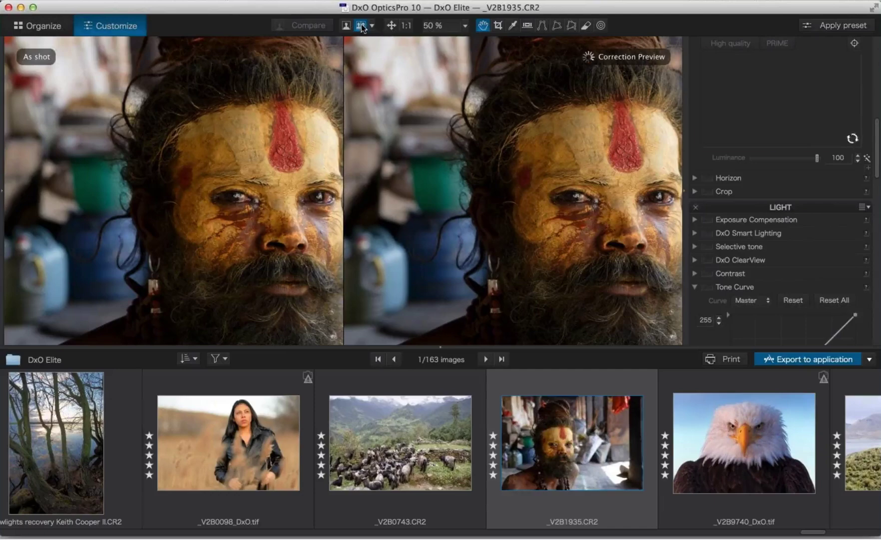
{"action": "left_click", "coordinate": [346, 25]}
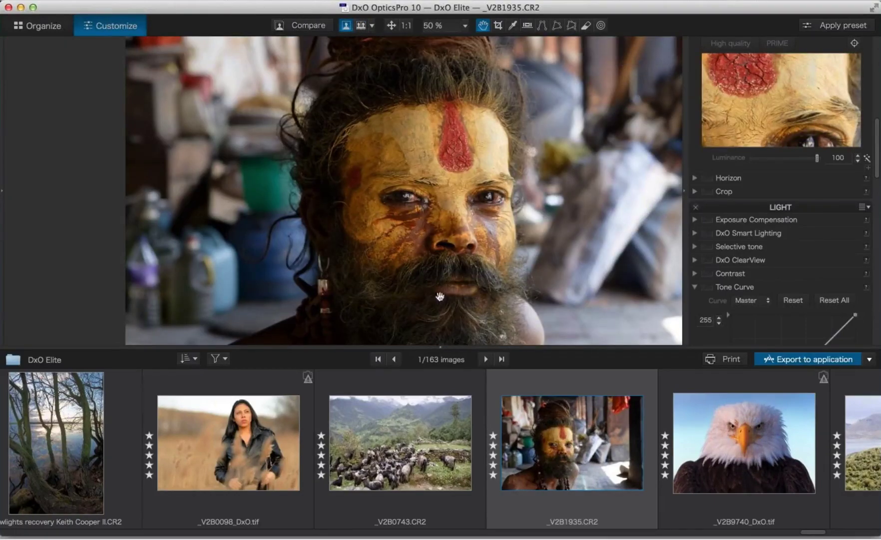
{"action": "left_click", "coordinate": [391, 26]}
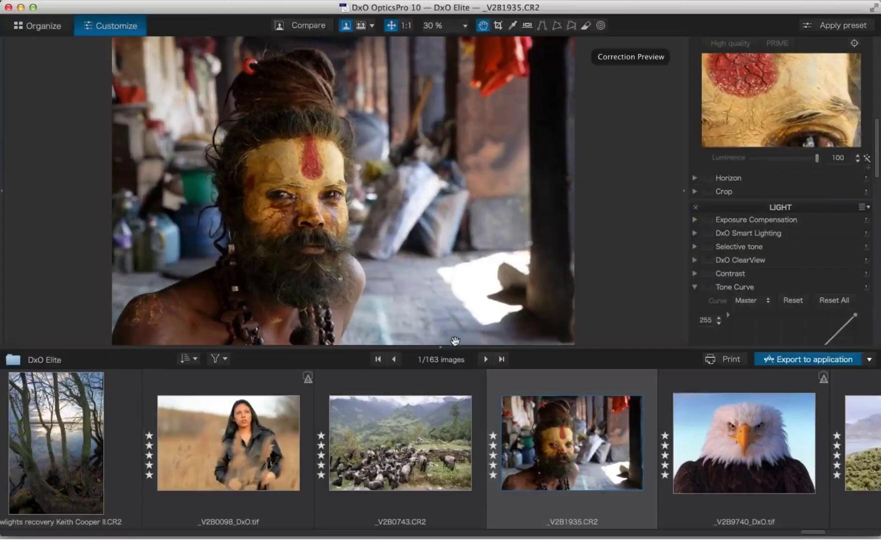
{"action": "left_click", "coordinate": [440, 348]}
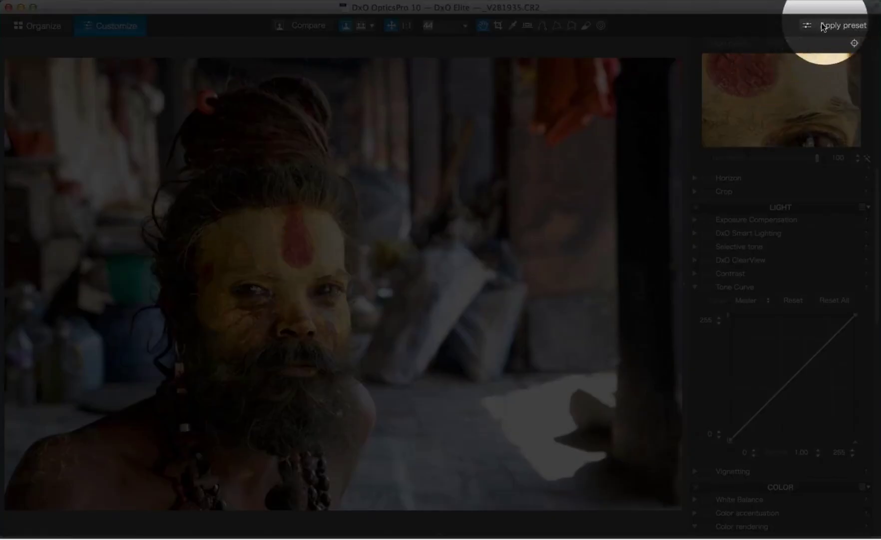
Browse the preset previews for the portrait in the General purpose, Portrait and Landscape, and Black & White groups
{"action": "left_click", "coordinate": [836, 26]}
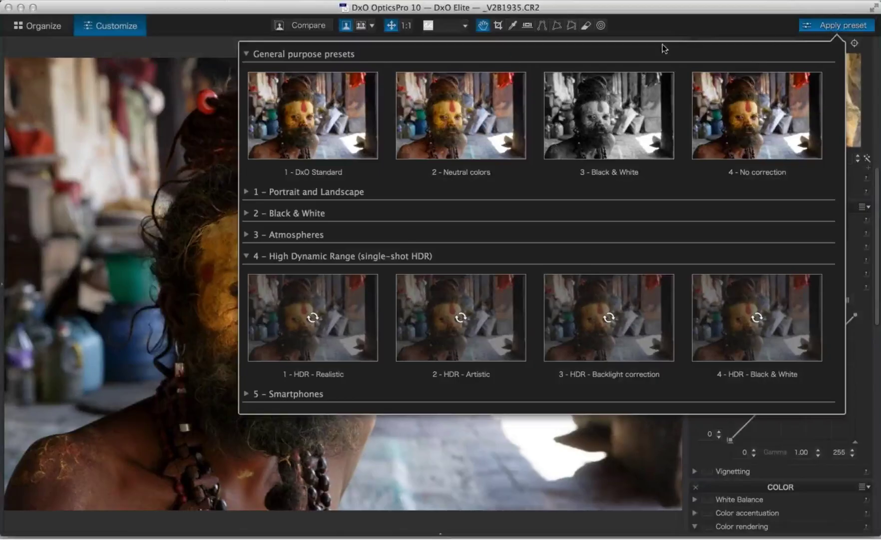
{"action": "left_click", "coordinate": [247, 55]}
{"action": "left_click", "coordinate": [246, 141]}
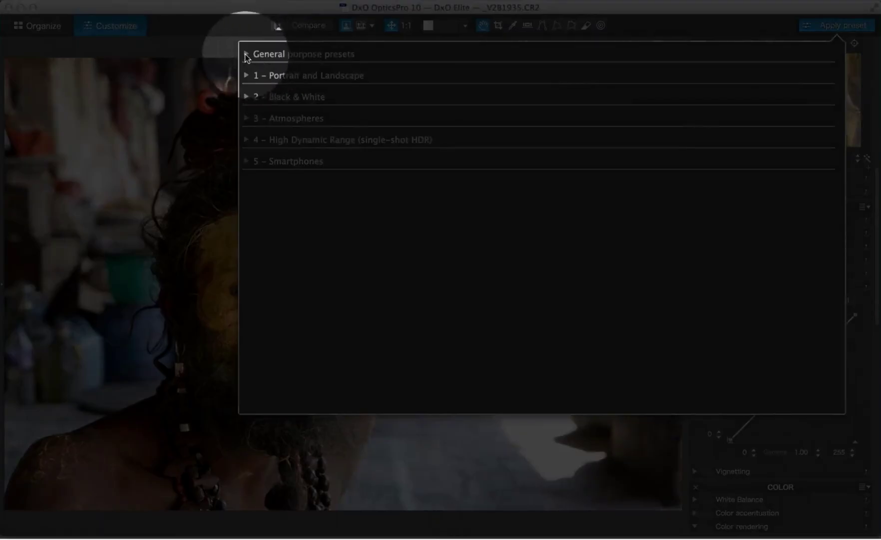
{"action": "left_click", "coordinate": [246, 54]}
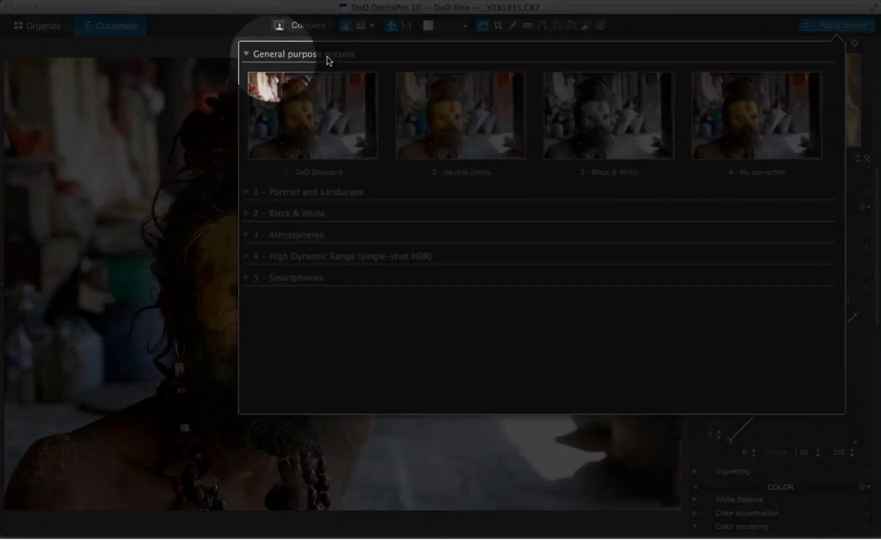
{"action": "left_click", "coordinate": [246, 54]}
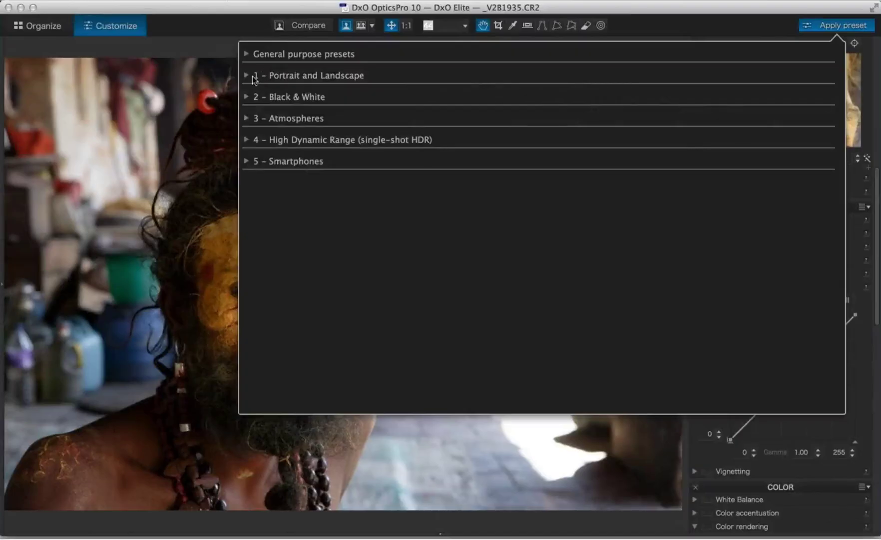
{"action": "left_click", "coordinate": [254, 79]}
{"action": "left_click", "coordinate": [251, 79]}
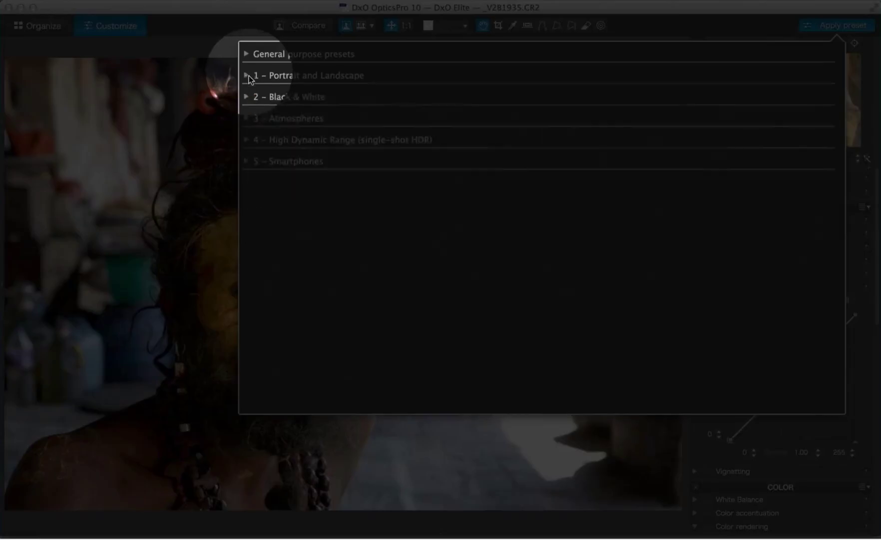
{"action": "left_click", "coordinate": [299, 97]}
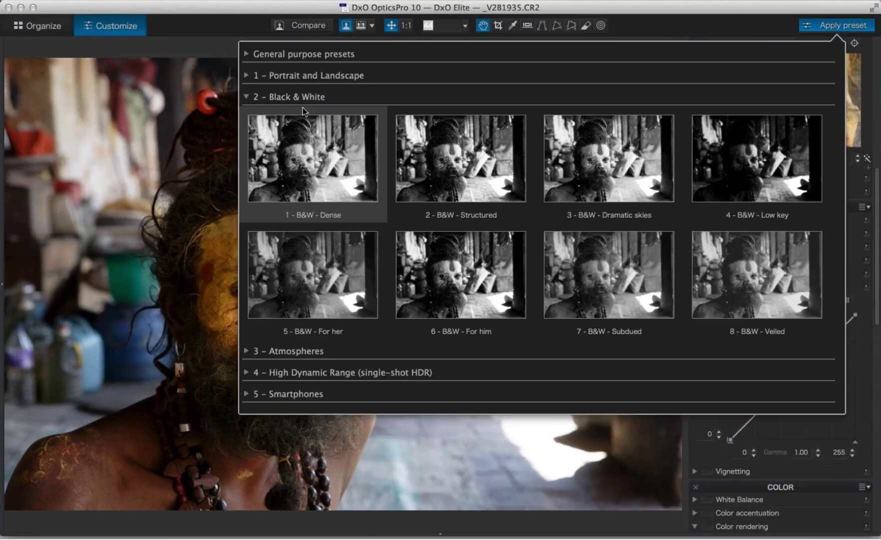
{"action": "left_click", "coordinate": [183, 246]}
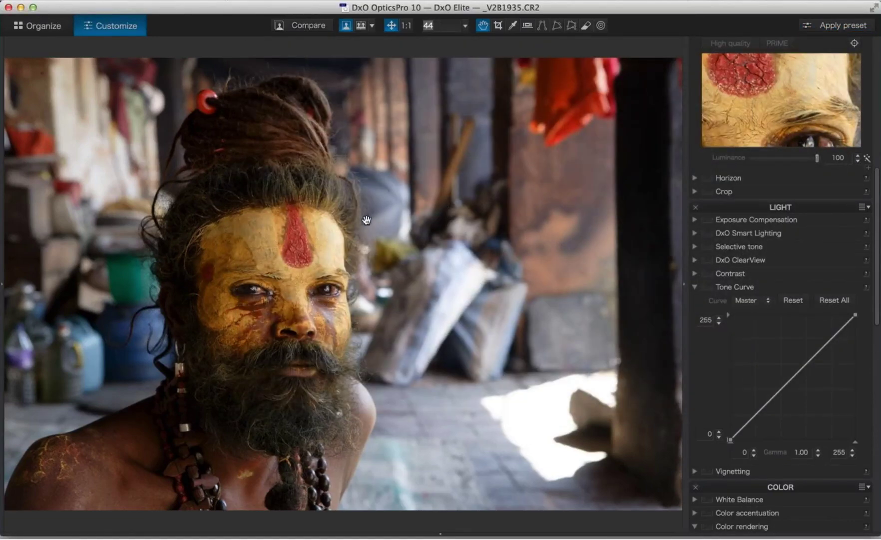
Browse the preset previews in the Atmospheres, High Dynamic Range (single-shot HDR) and Smartphones groups
{"action": "left_click", "coordinate": [819, 27]}
{"action": "left_click", "coordinate": [248, 98]}
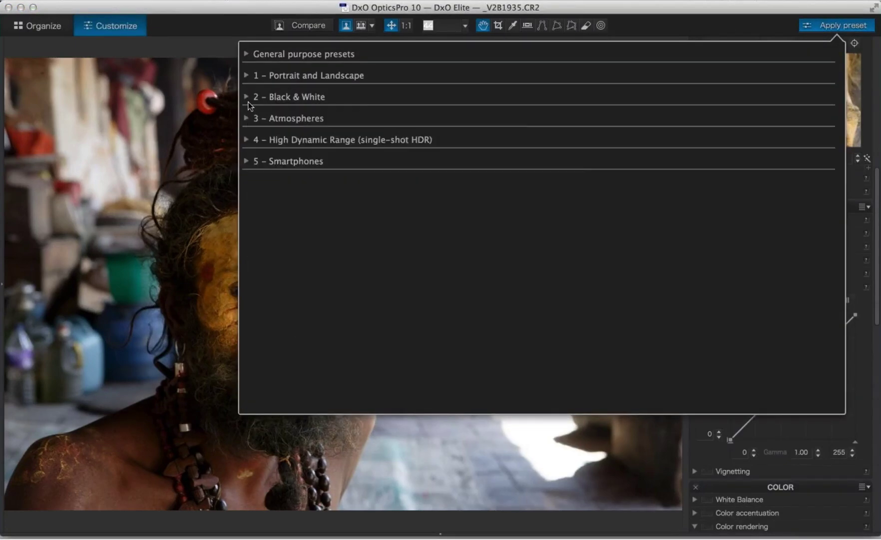
{"action": "left_click", "coordinate": [251, 121]}
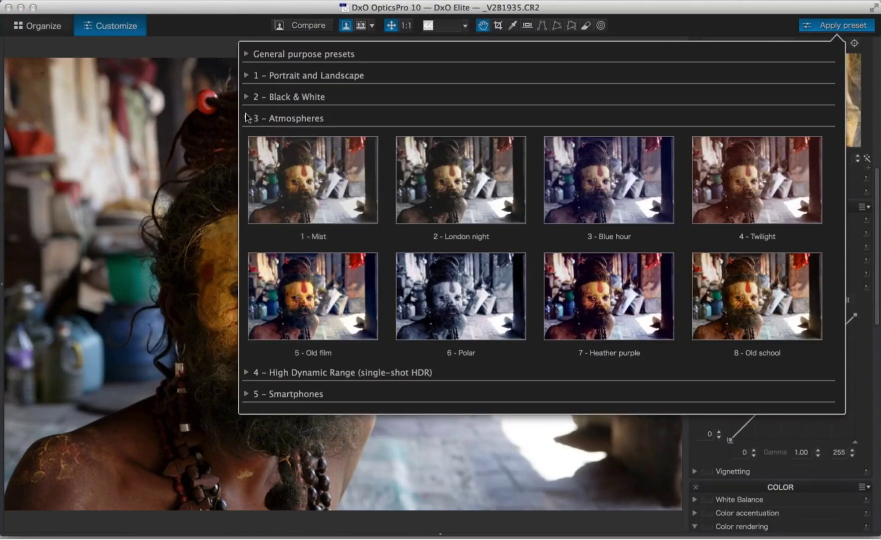
{"action": "left_click", "coordinate": [248, 118]}
{"action": "left_click", "coordinate": [250, 141]}
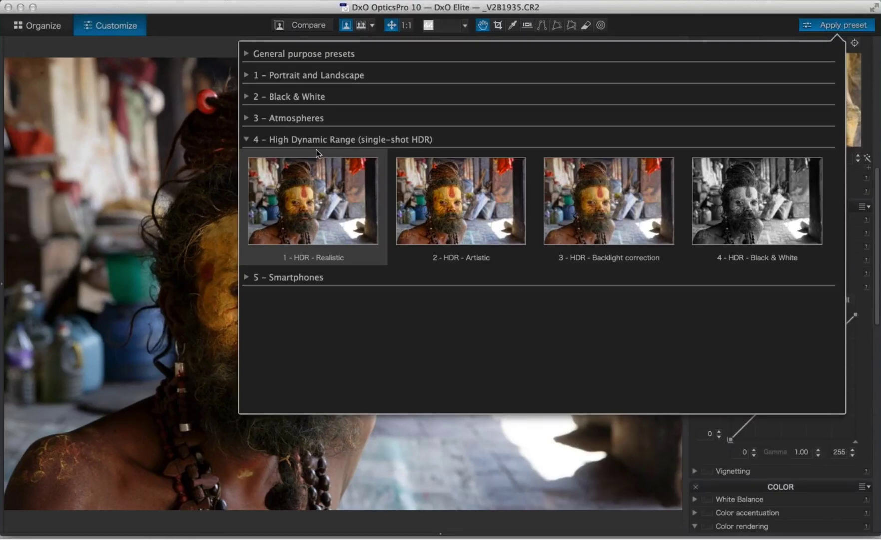
{"action": "left_click", "coordinate": [246, 140]}
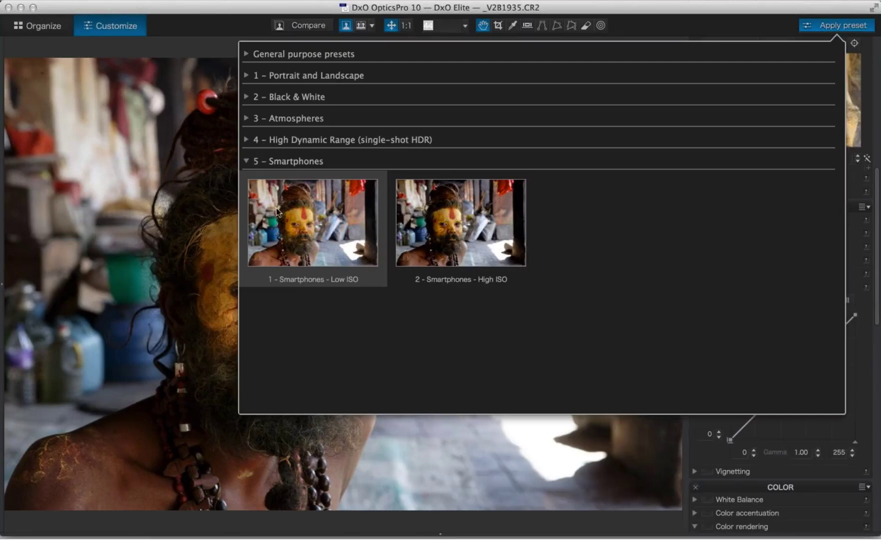
{"action": "left_click", "coordinate": [246, 162]}
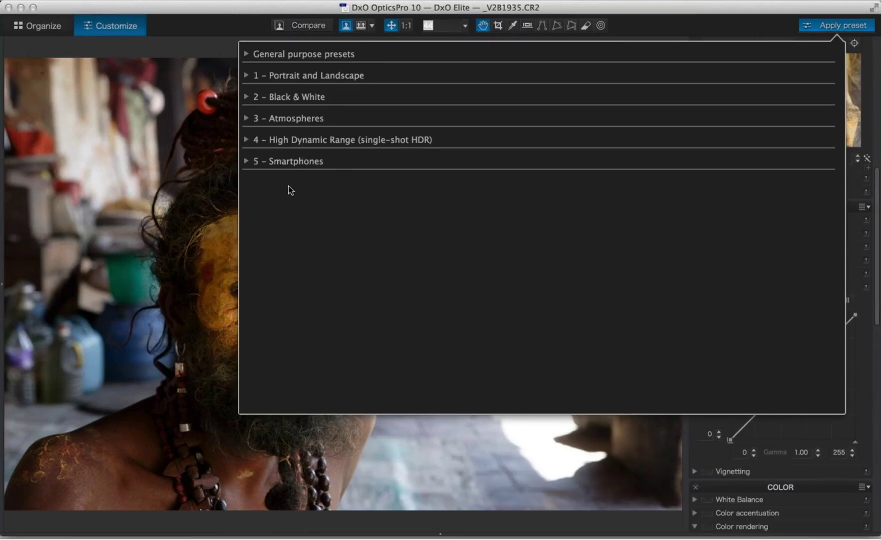
{"action": "left_click", "coordinate": [252, 162]}
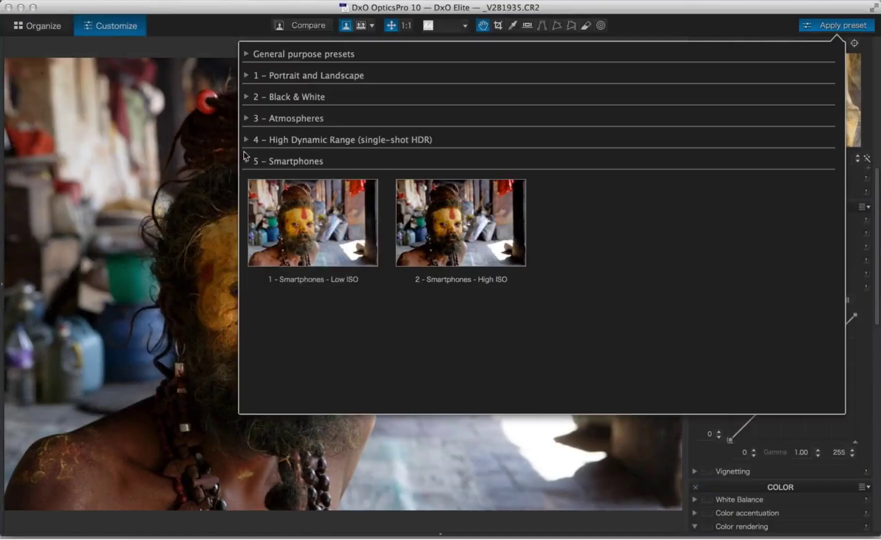
{"action": "left_click", "coordinate": [246, 162]}
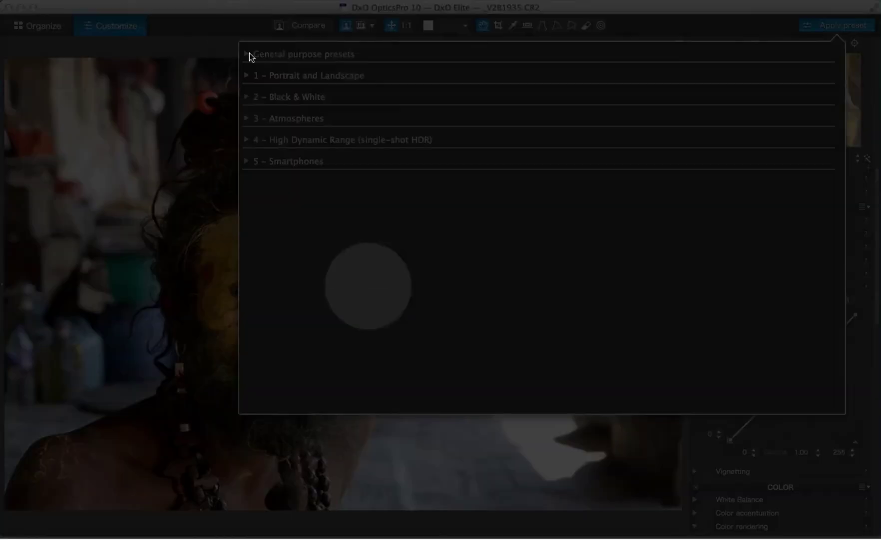
Apply the general purpose preset 1 - DxO Standard to the portrait and inspect the face at 100%
{"action": "left_click", "coordinate": [249, 53]}
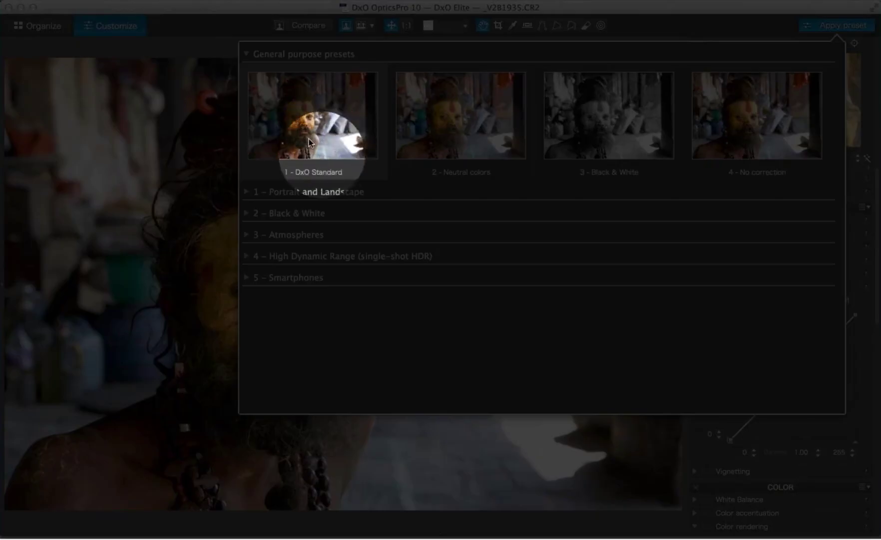
{"action": "left_click", "coordinate": [316, 129]}
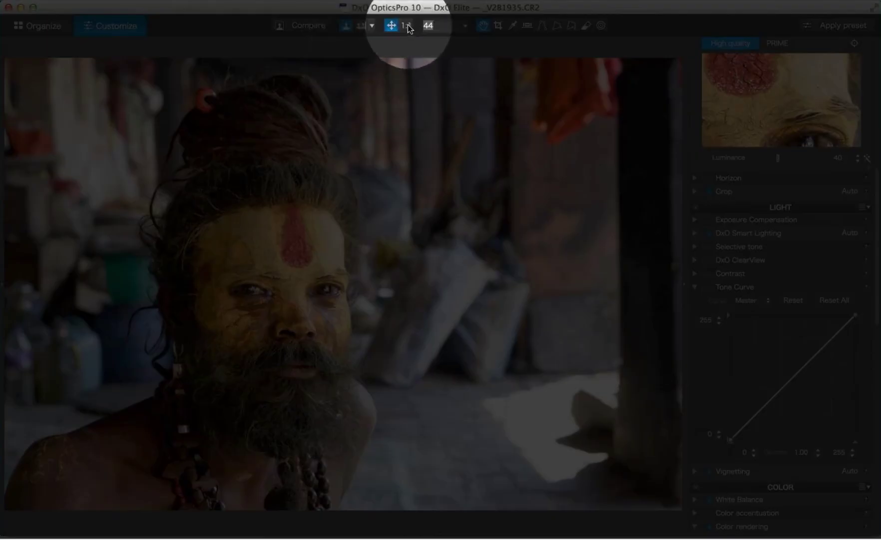
{"action": "left_click", "coordinate": [407, 25]}
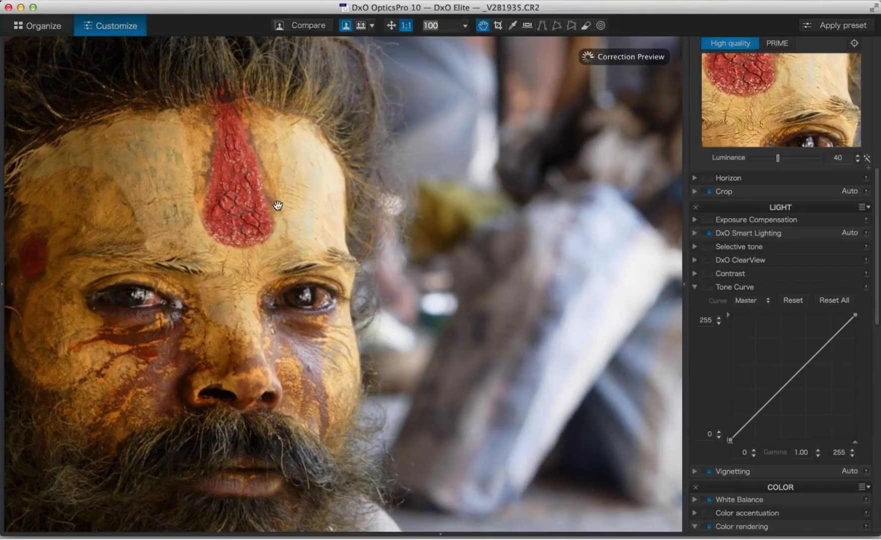
{"action": "left_click_drag", "start_coordinate": [289, 205], "coordinate": [315, 240]}
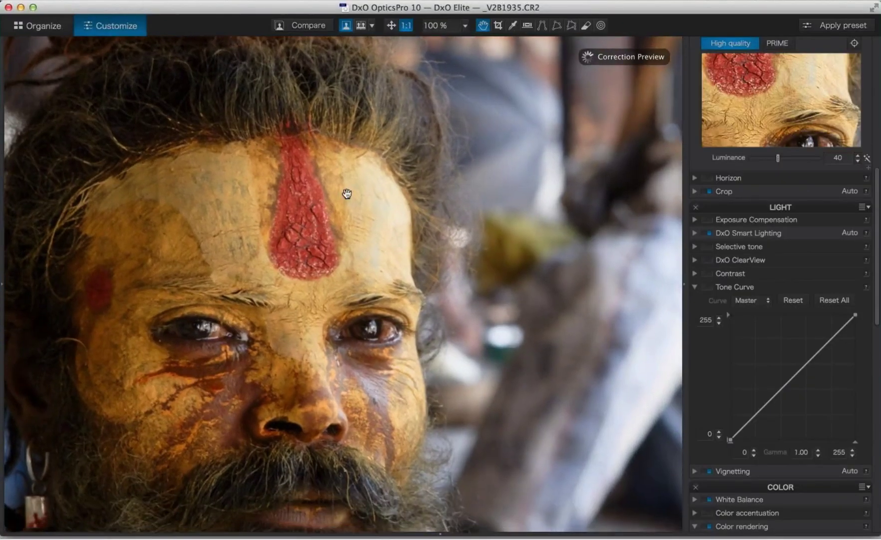
{"action": "left_click_drag", "start_coordinate": [303, 163], "coordinate": [288, 173]}
Enable the Contrast correction and set Contrast to 38, Microcontrast to 29 and Fine contrast to 16
{"action": "left_click", "coordinate": [694, 274]}
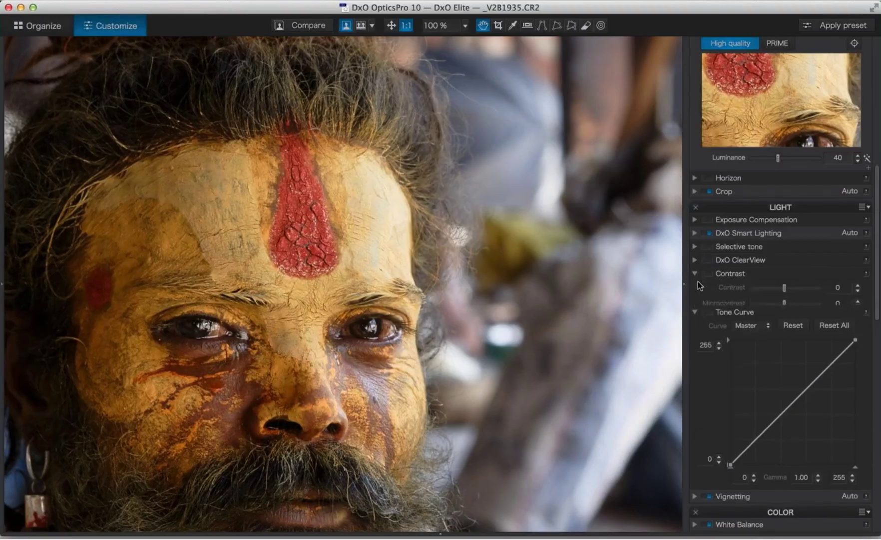
{"action": "left_click", "coordinate": [709, 274]}
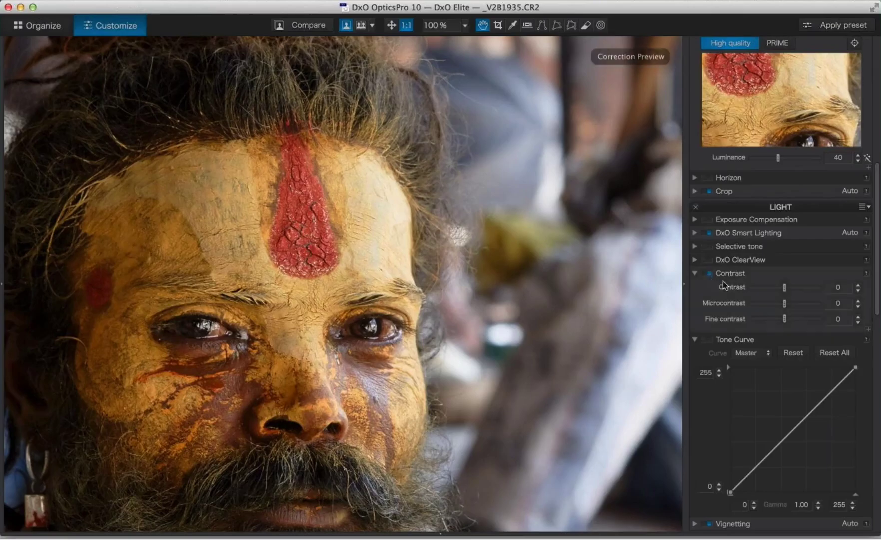
{"action": "mouse_move", "coordinate": [785, 288]}
{"action": "left_mouse_down"}
{"action": "mouse_move", "coordinate": [799, 289]}
{"action": "mouse_move", "coordinate": [795, 304]}
{"action": "left_mouse_up"}
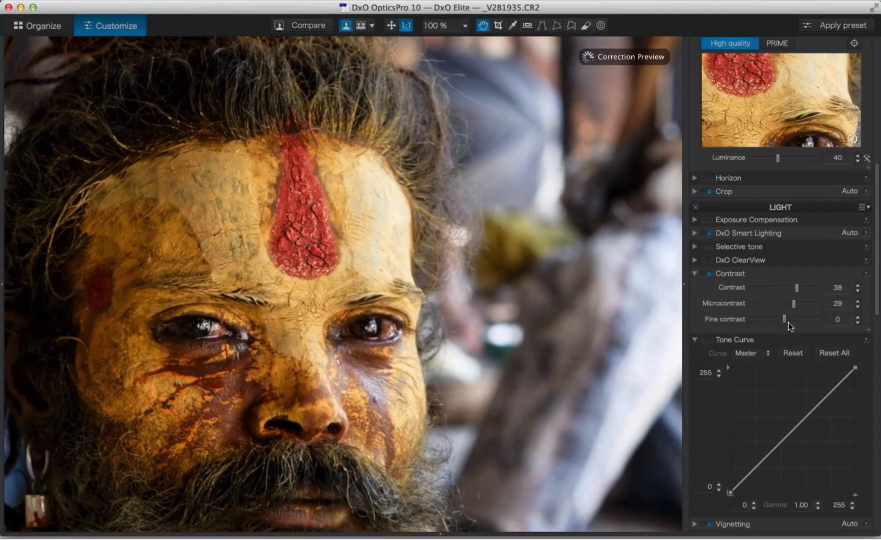
{"action": "left_click_drag", "start_coordinate": [784, 319], "coordinate": [789, 319]}
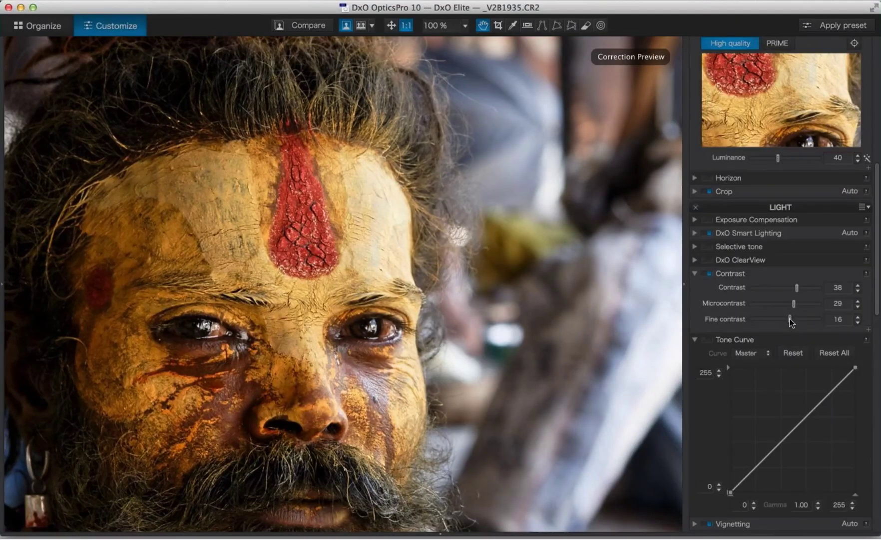
Compare the corrected portrait side by side with its as-shot version, at 100% and fitted, and return to single-image view
{"action": "left_click", "coordinate": [361, 27]}
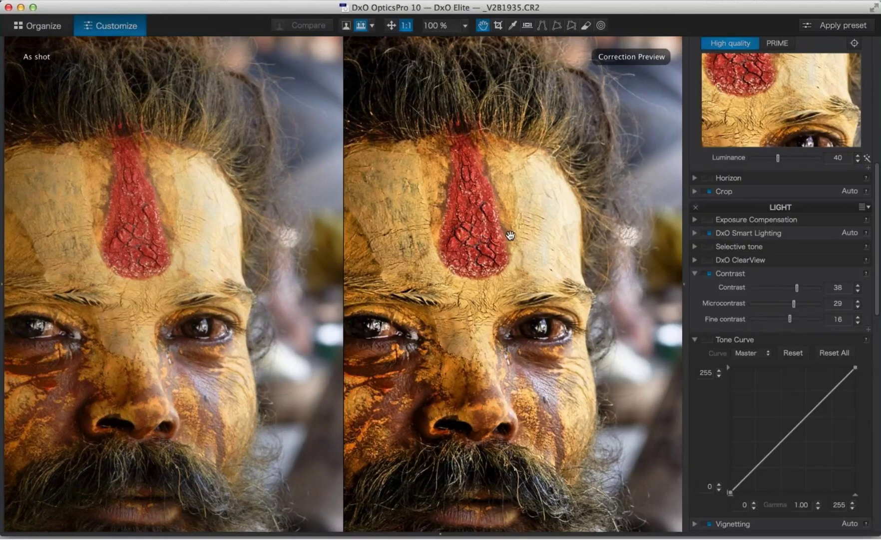
{"action": "left_click", "coordinate": [392, 26]}
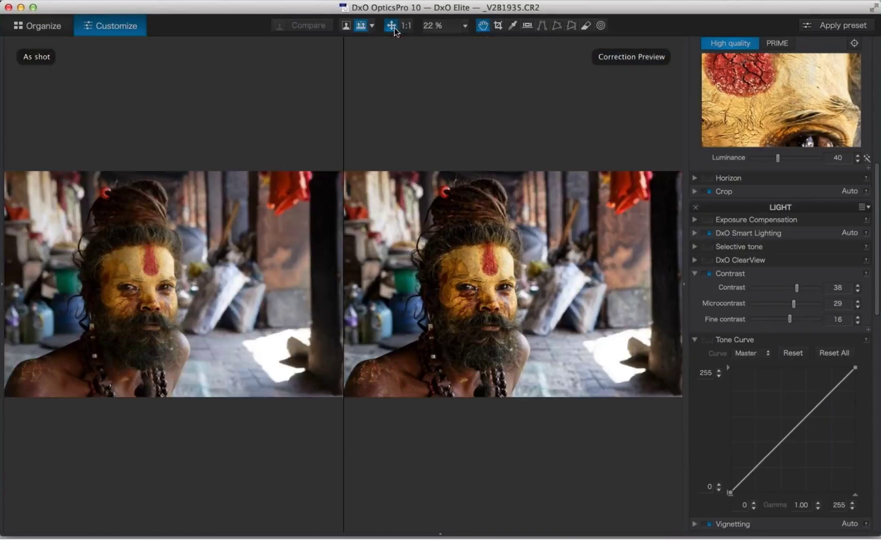
{"action": "left_click", "coordinate": [345, 26]}
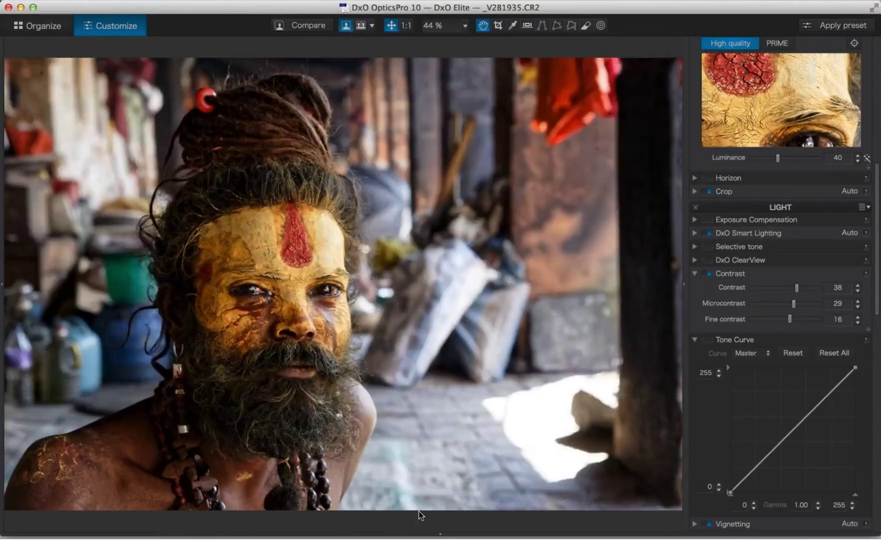
Open IMG_0333.CR2 from the image browser, hide the browser, and apply the 1 - DxO Standard preset to the photo
{"action": "left_click", "coordinate": [440, 534]}
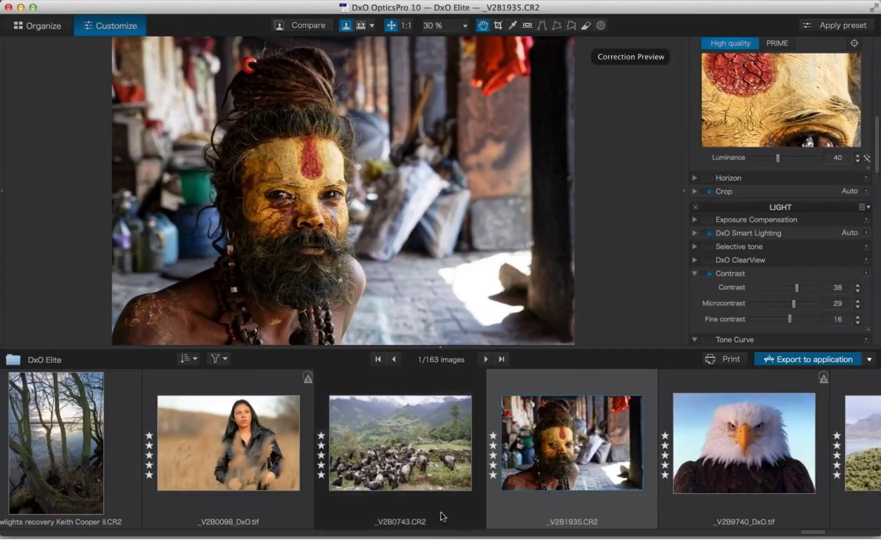
{"action": "left_click_drag", "start_coordinate": [805, 533], "coordinate": [855, 537]}
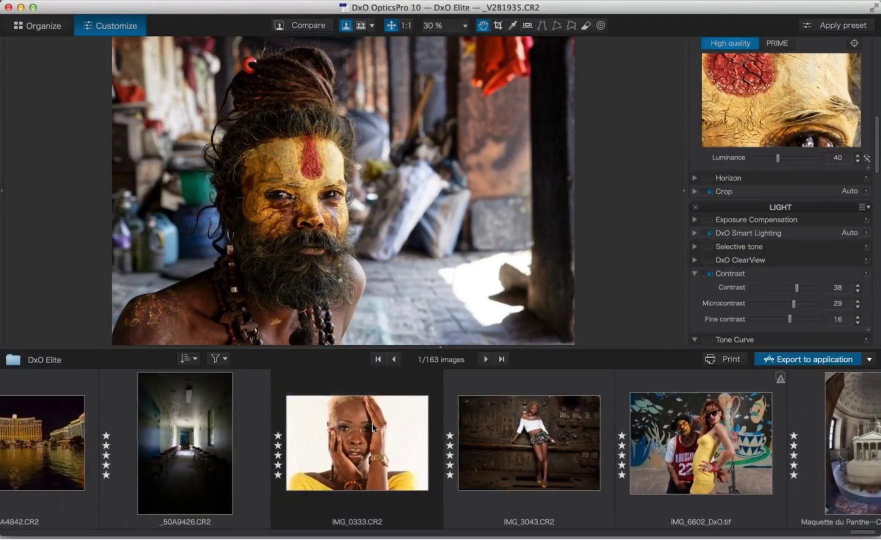
{"action": "left_click", "coordinate": [379, 380]}
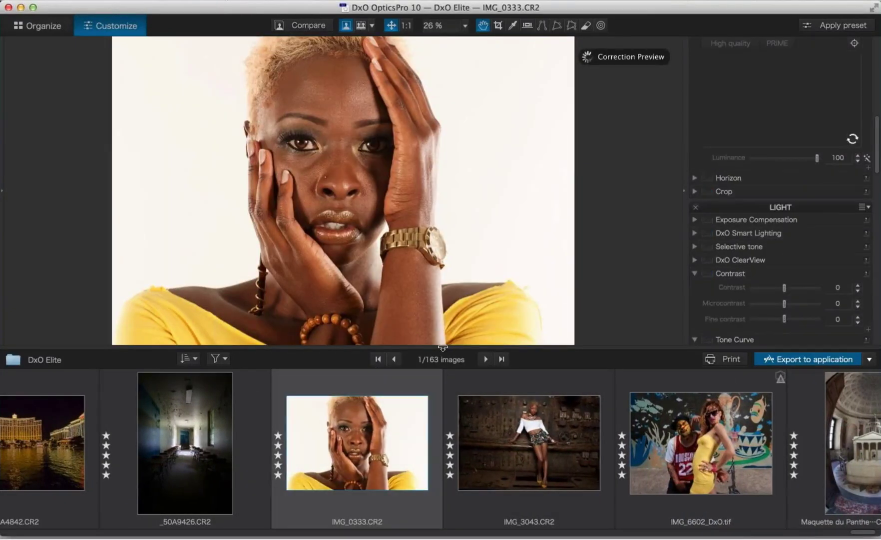
{"action": "left_click", "coordinate": [442, 346]}
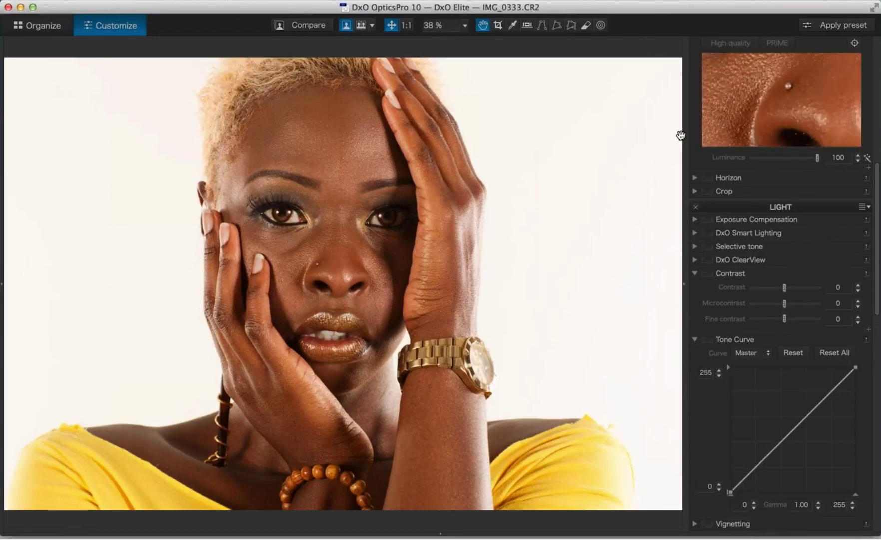
{"action": "left_click", "coordinate": [829, 30]}
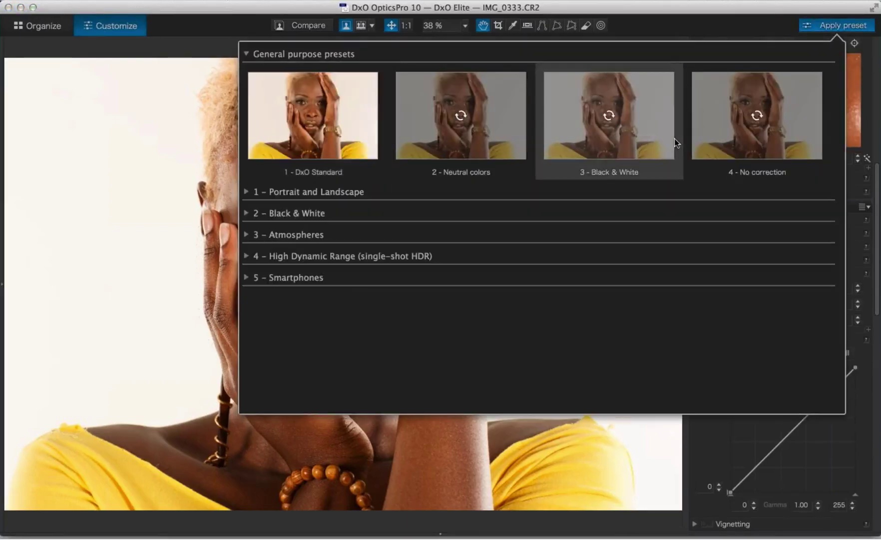
{"action": "left_click", "coordinate": [358, 129]}
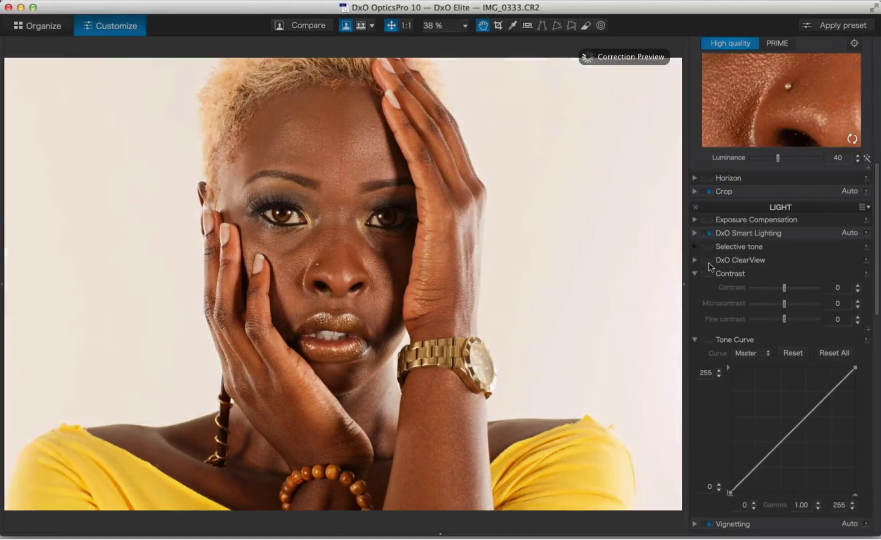
Set the Selective tone Highlights to -23 and Midtones to -10, fine-tune Shadows and Blacks, and collapse the Light correction settings
{"action": "left_click", "coordinate": [695, 246]}
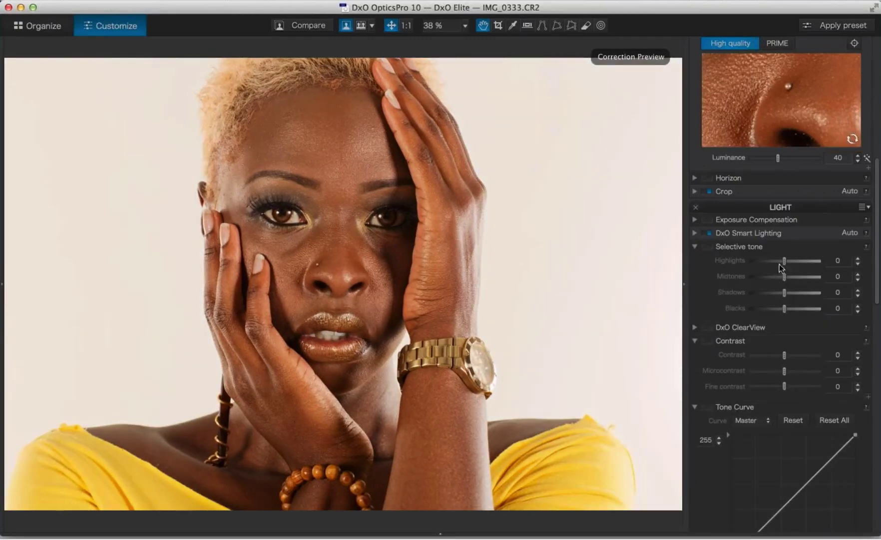
{"action": "left_click_drag", "start_coordinate": [784, 260], "coordinate": [787, 292]}
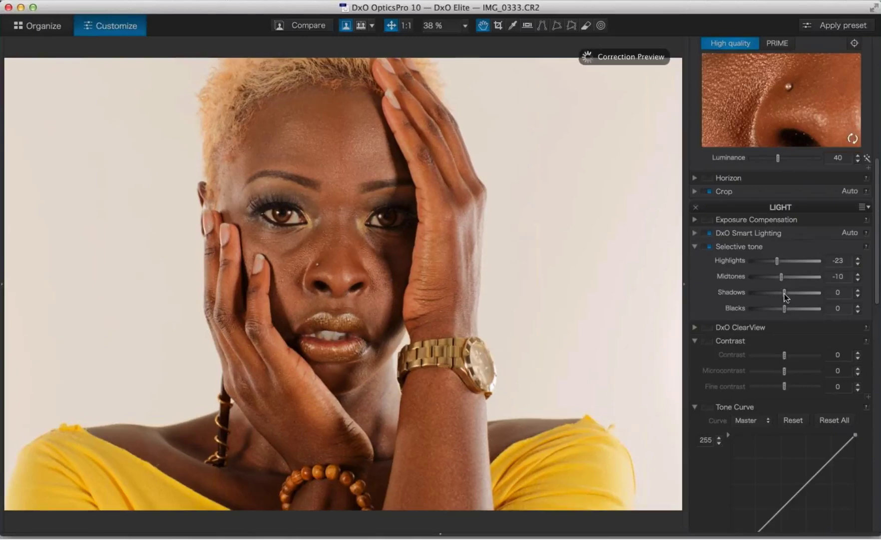
{"action": "left_click", "coordinate": [858, 311]}
{"action": "left_click", "coordinate": [695, 246]}
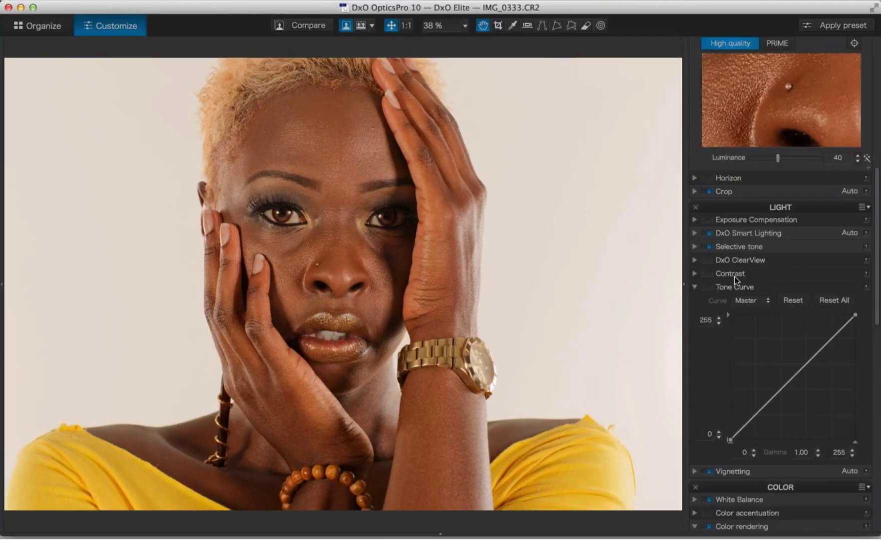
{"action": "left_click", "coordinate": [695, 287]}
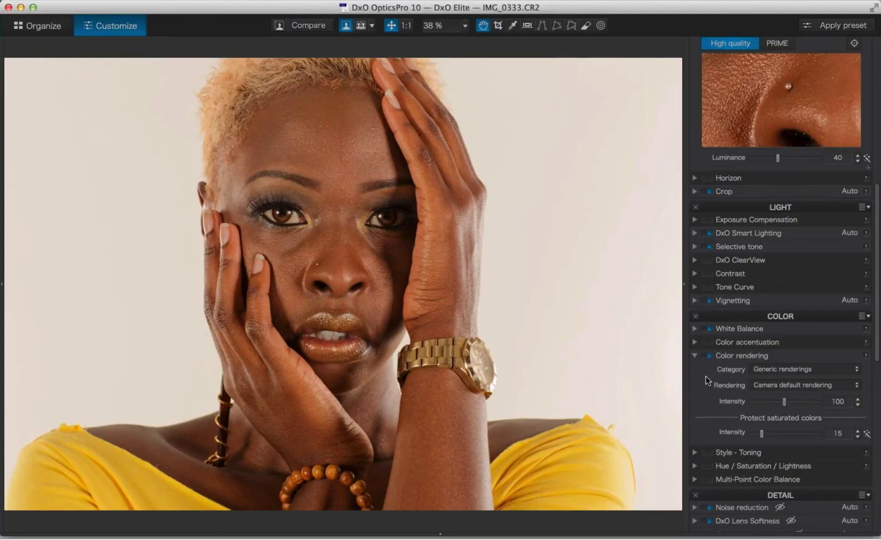
Set the Color rendering category to Camera Body with the Canon 5DMk2, 5DMk3, 1D X rendering, and collapse its settings
{"action": "left_click", "coordinate": [779, 368]}
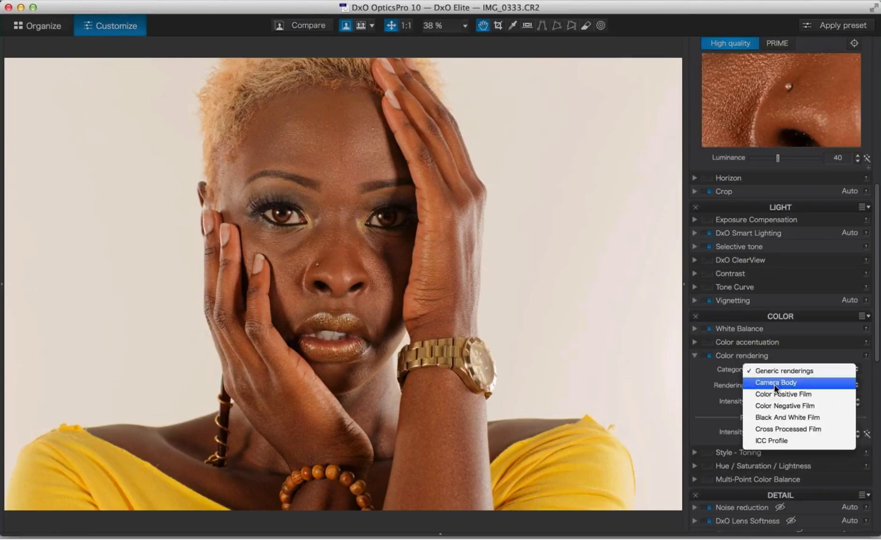
{"action": "left_click", "coordinate": [775, 384]}
{"action": "left_click", "coordinate": [774, 386]}
{"action": "scroll", "coordinate": [749, 410], "scroll_direction": "down", "scroll_amount": 5}
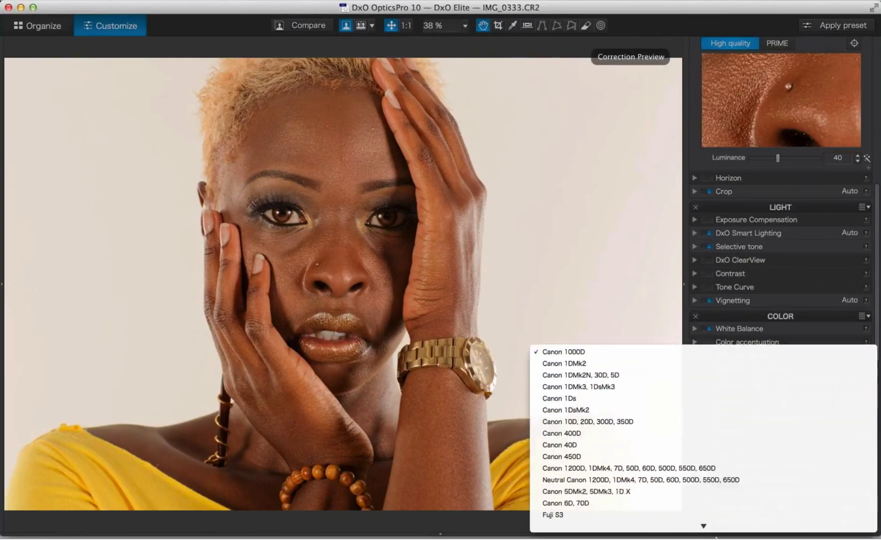
{"action": "left_click", "coordinate": [625, 410]}
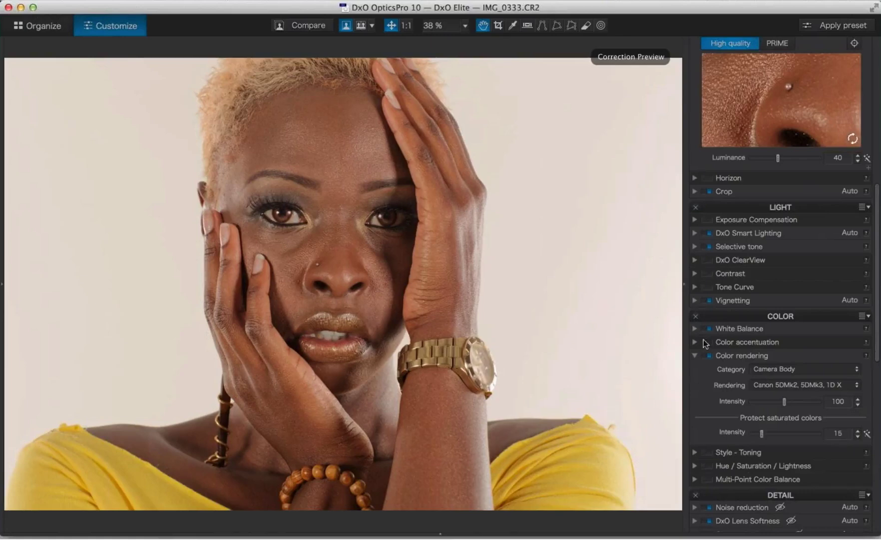
{"action": "left_click", "coordinate": [696, 354]}
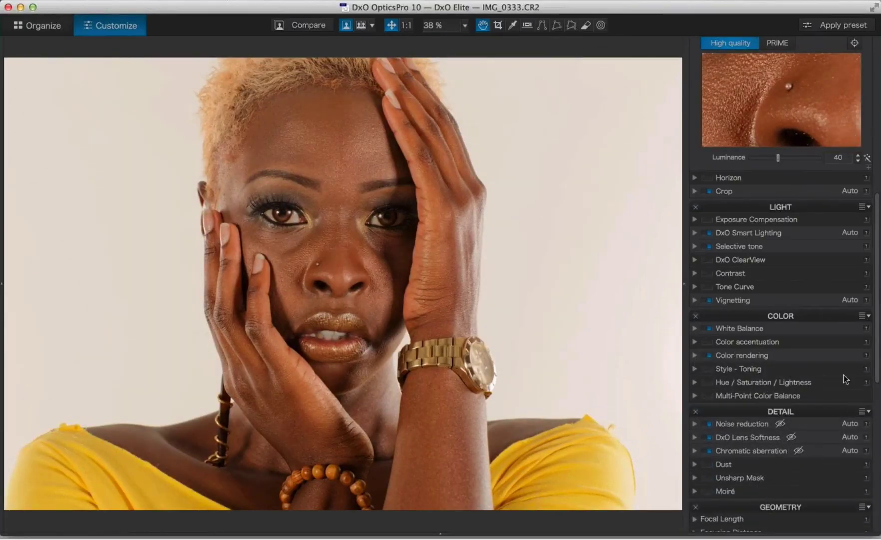
Set the DxO FilmPack Color rendering category to Black And White Film with the Ilford Delta 400 rendering
{"action": "left_click_drag", "start_coordinate": [875, 321], "coordinate": [878, 439]}
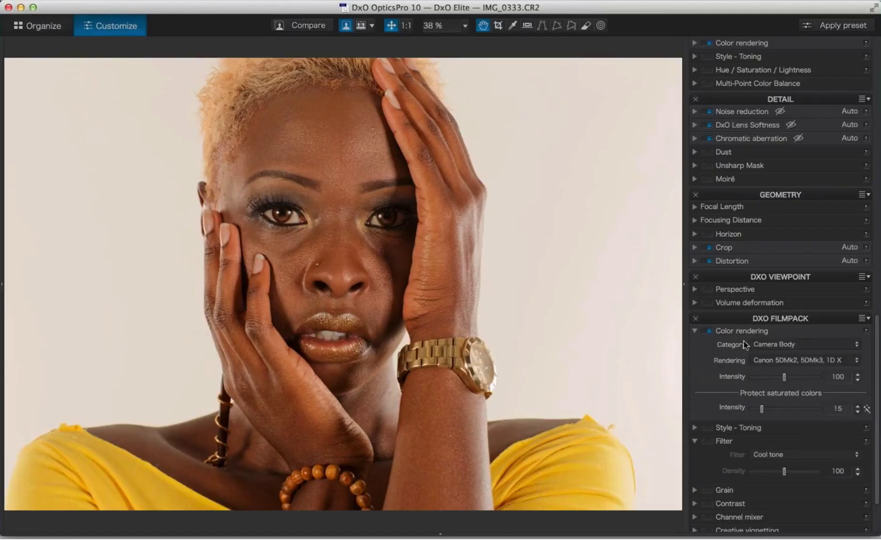
{"action": "left_click", "coordinate": [768, 345]}
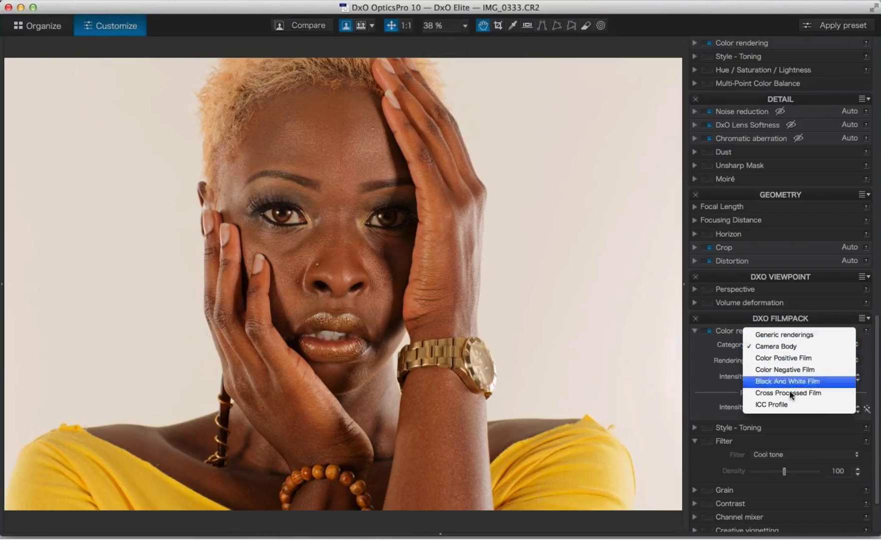
{"action": "left_click", "coordinate": [782, 380]}
{"action": "left_click", "coordinate": [786, 359]}
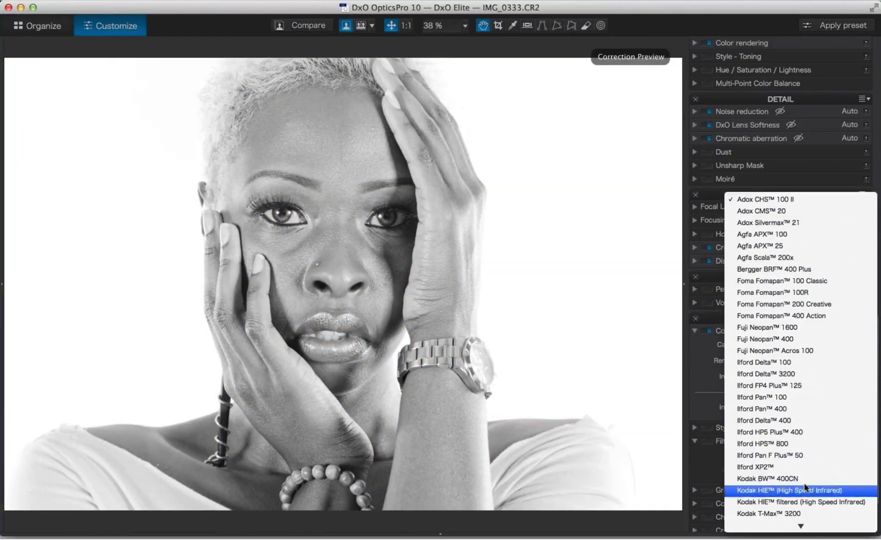
{"action": "left_click", "coordinate": [807, 421]}
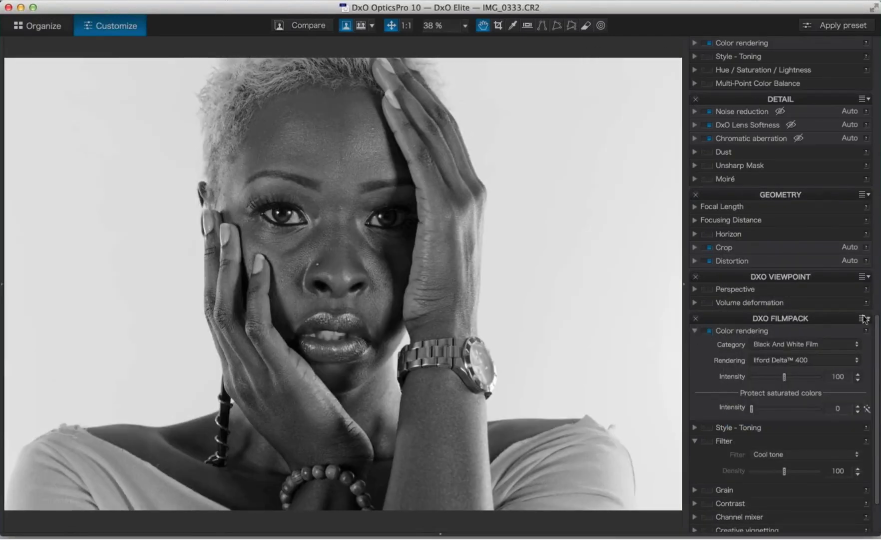
Switch Noise reduction from High quality to PRIME and collapse its settings
{"action": "left_click_drag", "start_coordinate": [878, 354], "coordinate": [867, 237]}
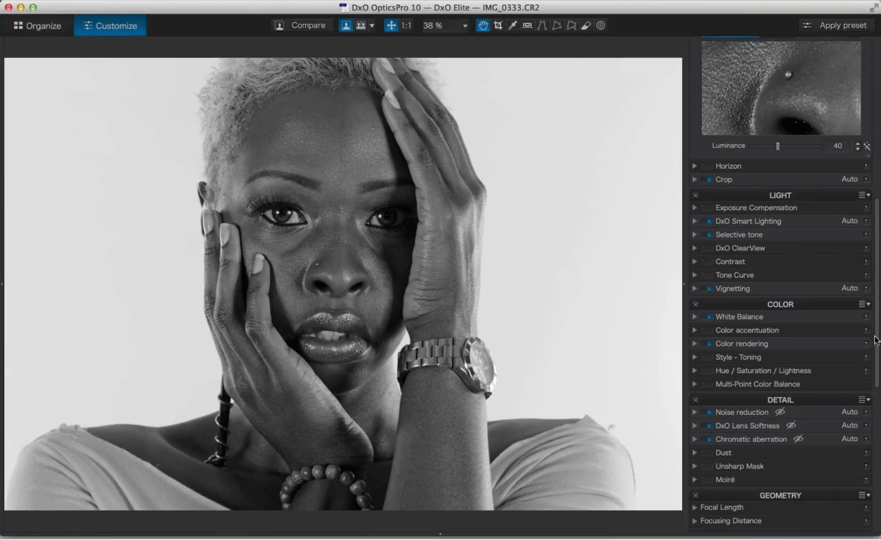
{"action": "left_click_drag", "start_coordinate": [877, 340], "coordinate": [879, 250]}
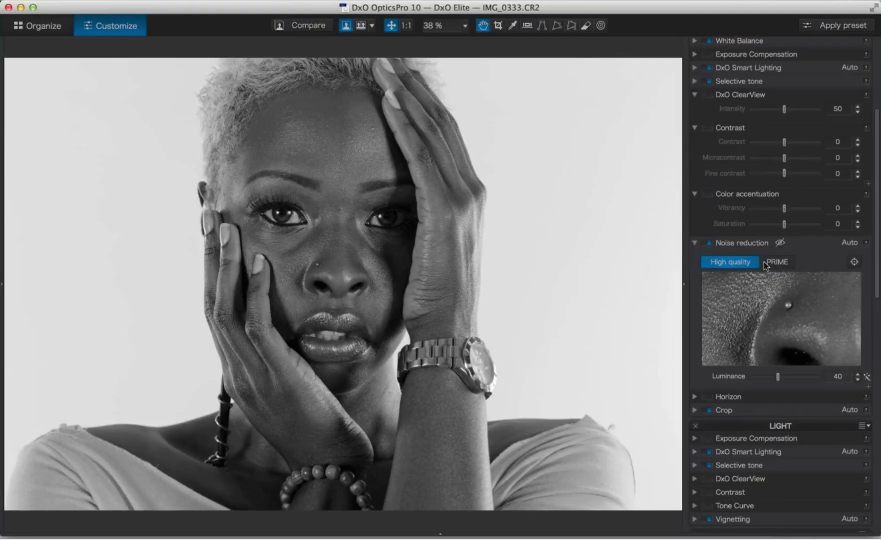
{"action": "left_click", "coordinate": [777, 262]}
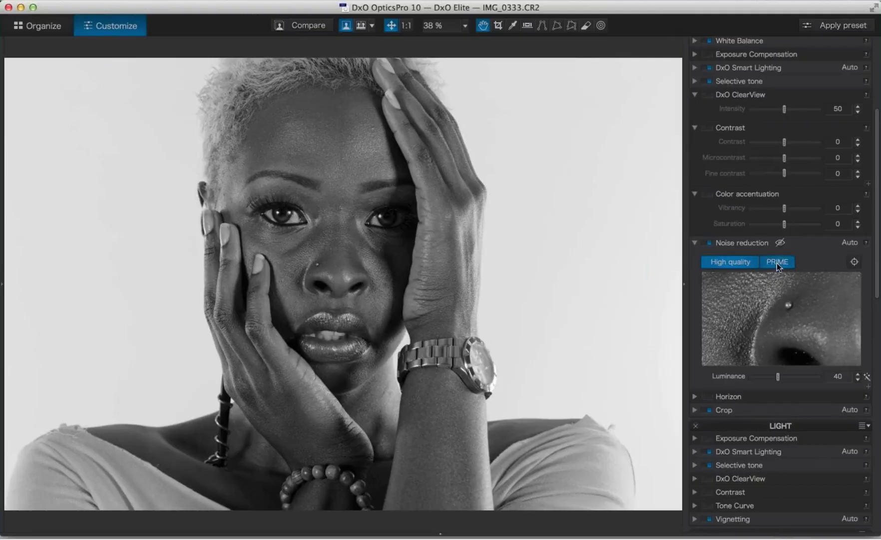
{"action": "left_click", "coordinate": [695, 246]}
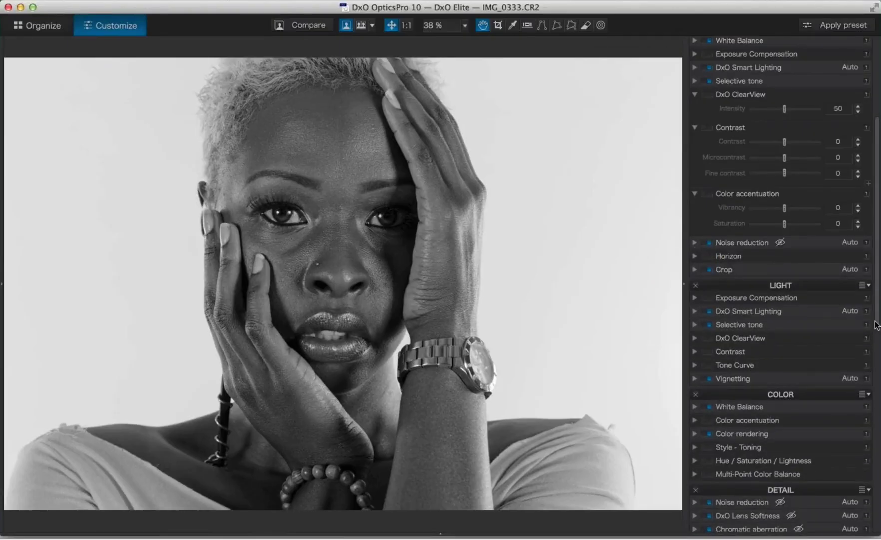
Collapse the DxO FilmPack Color rendering settings and expand the Grain settings to examine their options
{"action": "left_click_drag", "start_coordinate": [878, 339], "coordinate": [876, 492]}
{"action": "scroll", "coordinate": [875, 492], "scroll_direction": "down", "scroll_amount": 3}
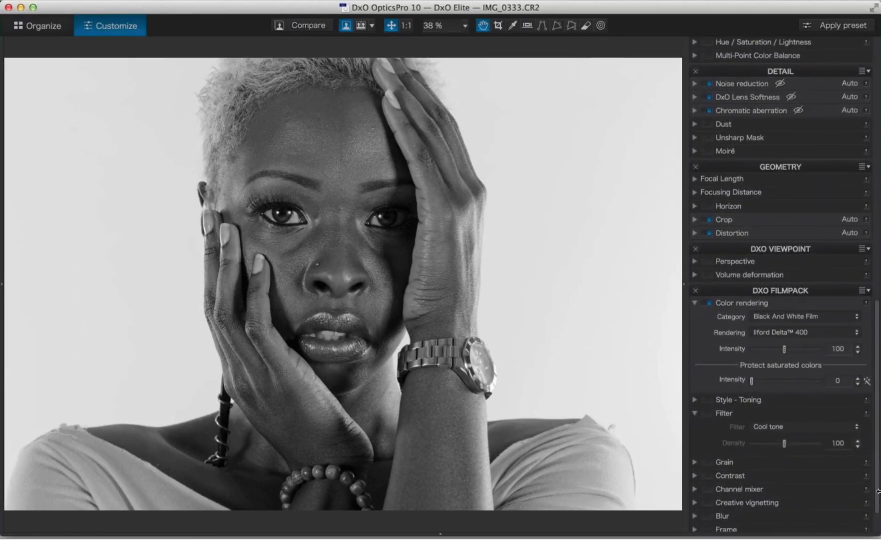
{"action": "left_click", "coordinate": [695, 303]}
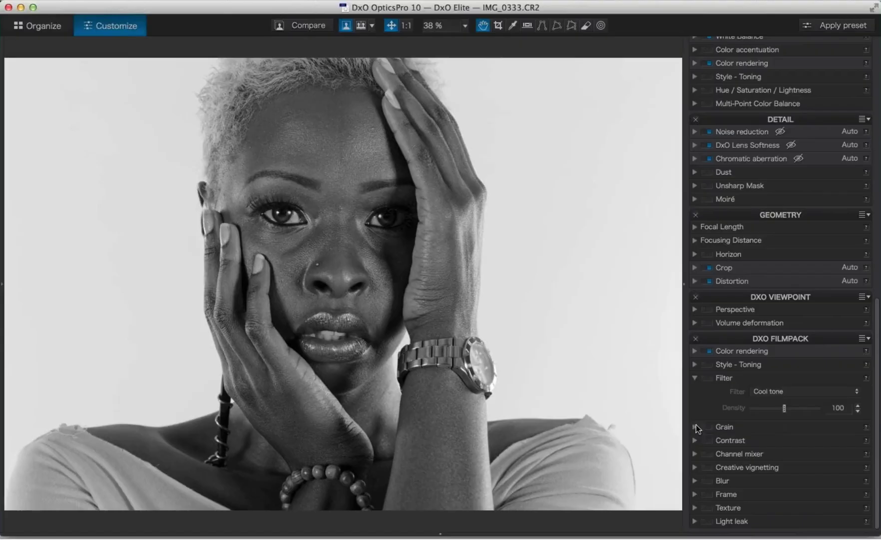
{"action": "left_click", "coordinate": [694, 428]}
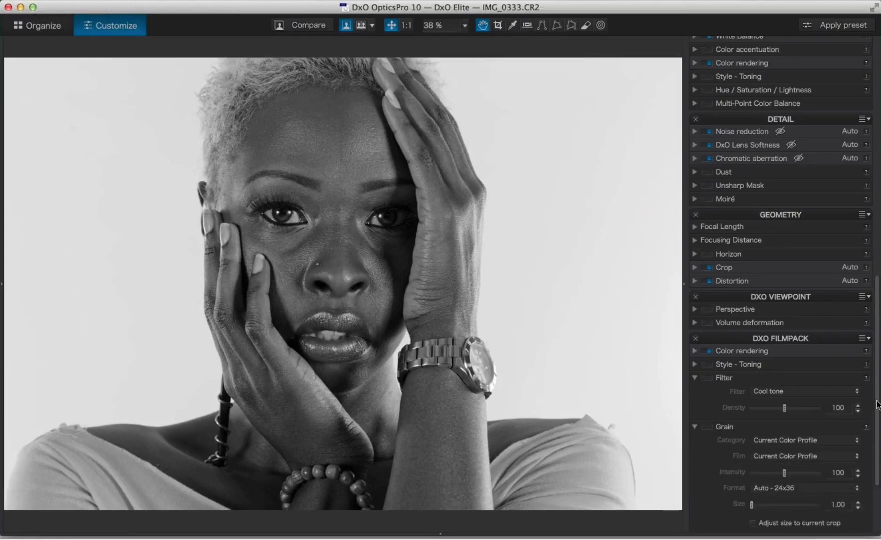
{"action": "left_click_drag", "start_coordinate": [877, 405], "coordinate": [876, 460]}
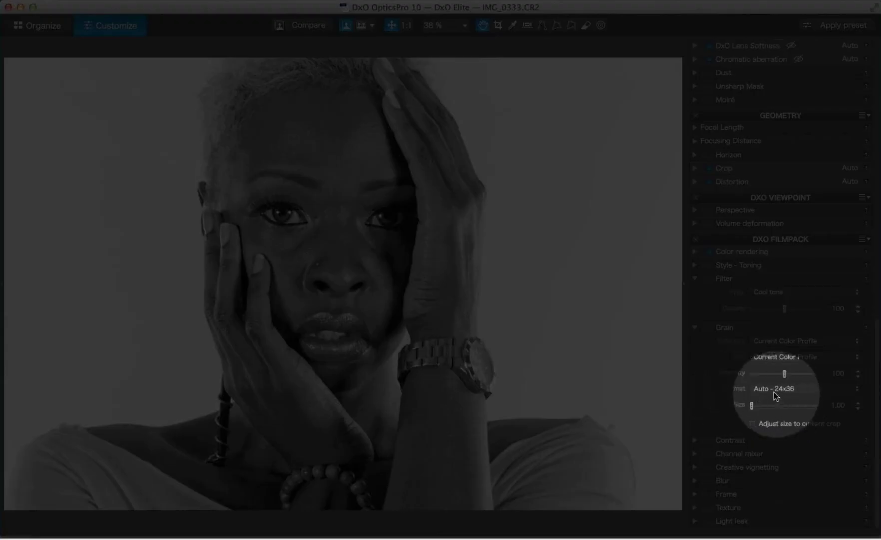
Keep the grain format at Auto - 24x36 and set the grain intensity to 0 for the portrait
{"action": "left_click", "coordinate": [775, 389]}
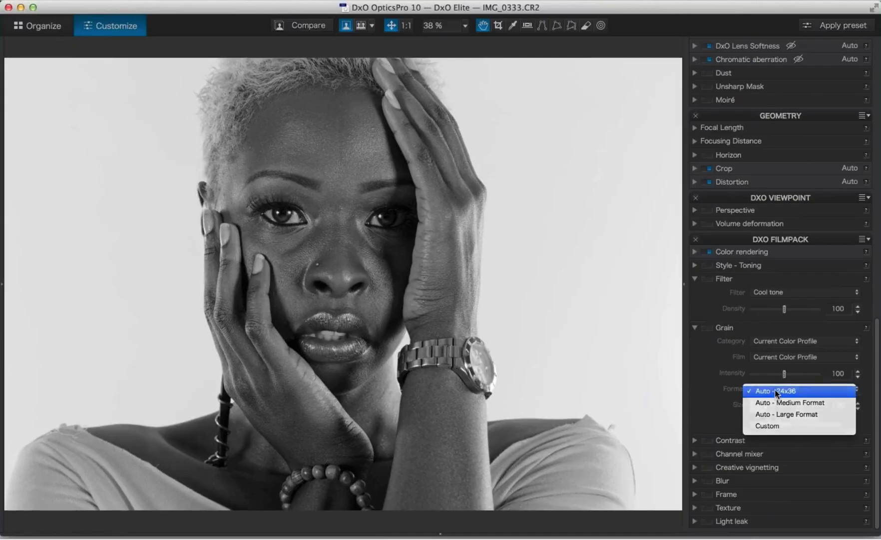
{"action": "left_click", "coordinate": [777, 392]}
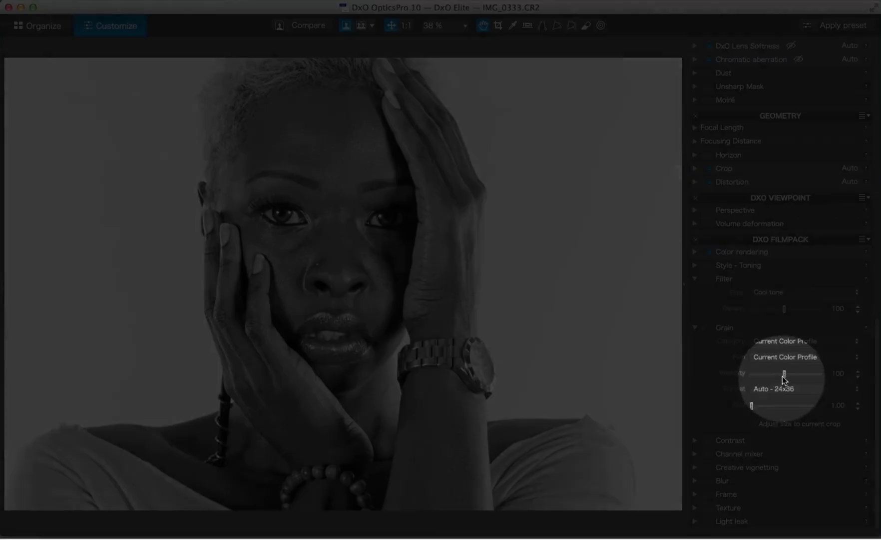
{"action": "left_click", "coordinate": [784, 375]}
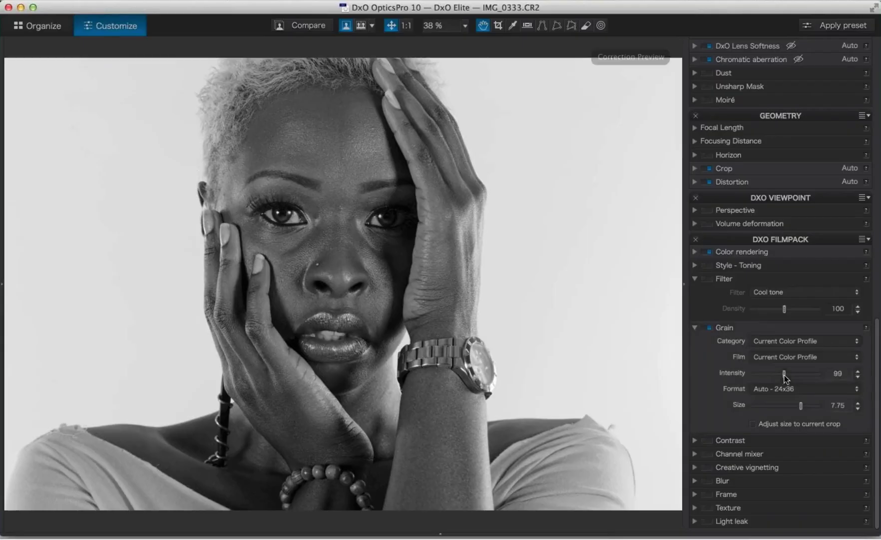
{"action": "left_click_drag", "start_coordinate": [784, 375], "coordinate": [746, 378]}
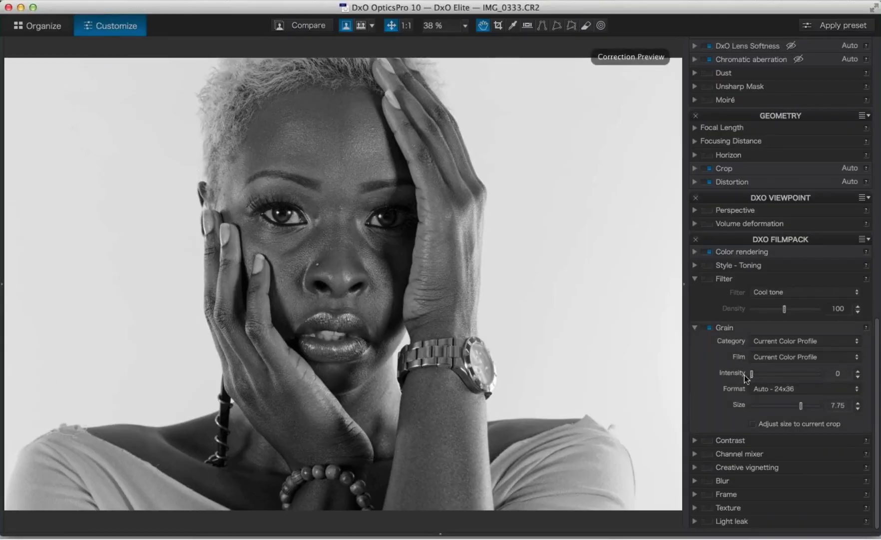
{"action": "left_click", "coordinate": [695, 328]}
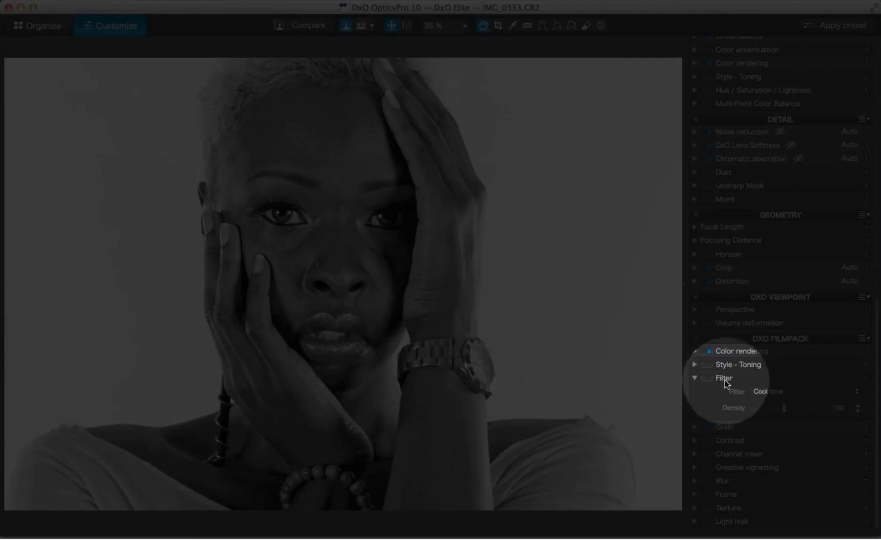
Try the Mauve and Purple FilmPack filters on the portrait, and settle on the Purplish blue filter
{"action": "left_click", "coordinate": [778, 391]}
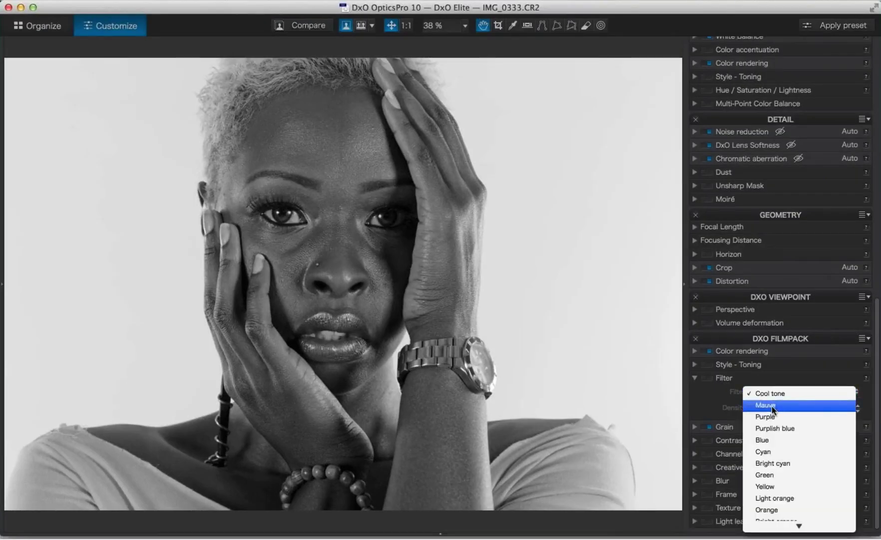
{"action": "left_click", "coordinate": [772, 405]}
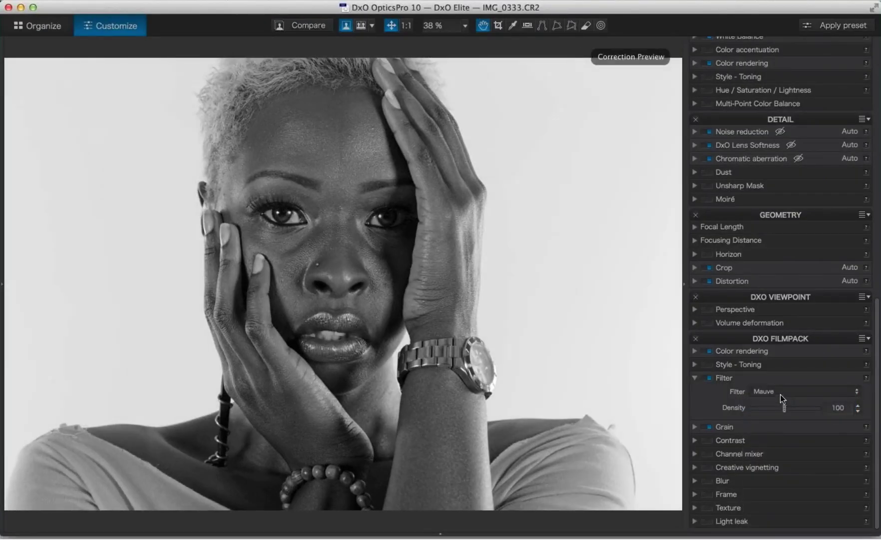
{"action": "left_click", "coordinate": [778, 392]}
{"action": "left_click", "coordinate": [772, 404]}
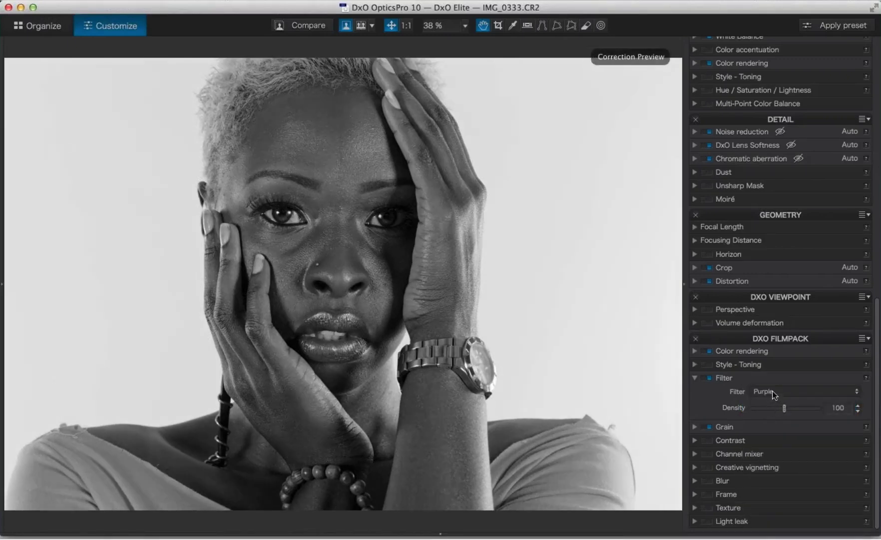
{"action": "left_click", "coordinate": [773, 391]}
{"action": "left_click", "coordinate": [772, 406]}
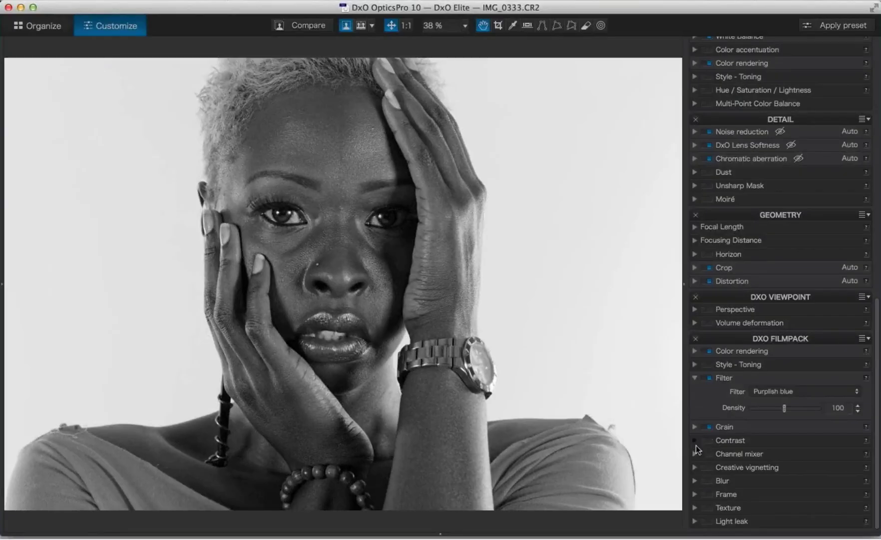
Set the FilmPack Contrast to 50, Microcontrast to 31 and Fine contrast to 20
{"action": "left_click", "coordinate": [696, 440]}
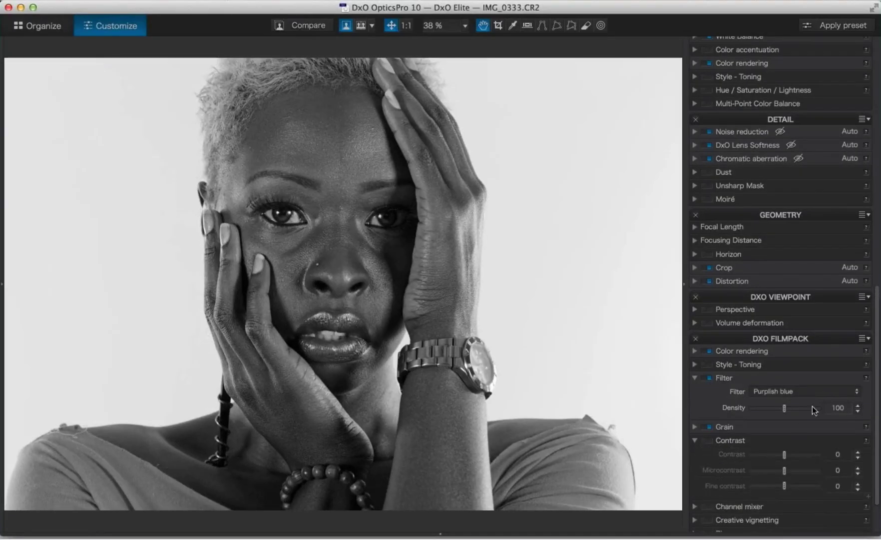
{"action": "scroll", "coordinate": [877, 395], "scroll_direction": "down", "scroll_amount": 3}
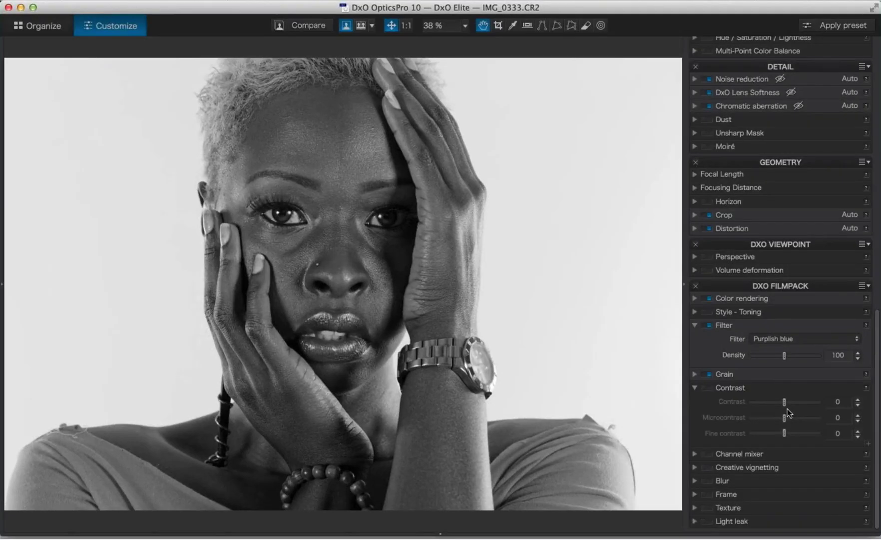
{"action": "left_click_drag", "start_coordinate": [787, 407], "coordinate": [790, 432]}
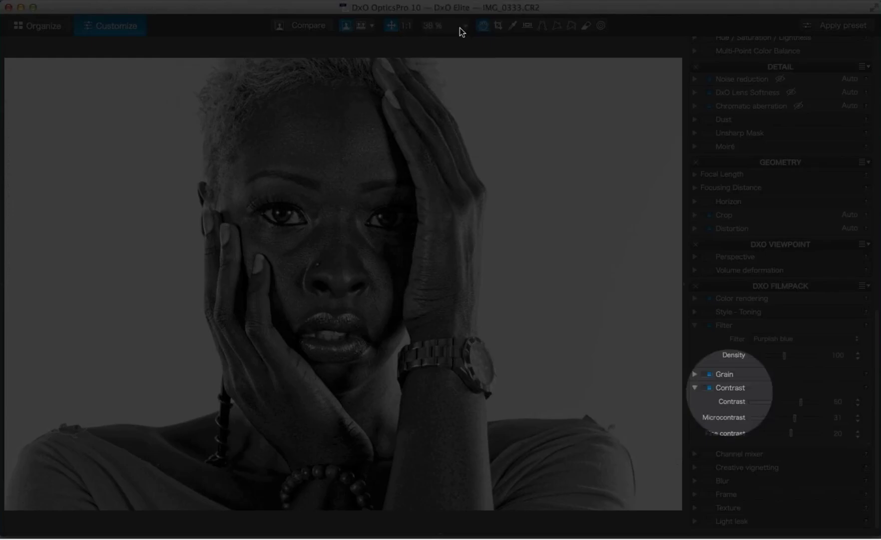
Turn on the Unsharp Mask correction for the portrait
{"action": "left_click", "coordinate": [460, 27]}
{"action": "left_click", "coordinate": [439, 55]}
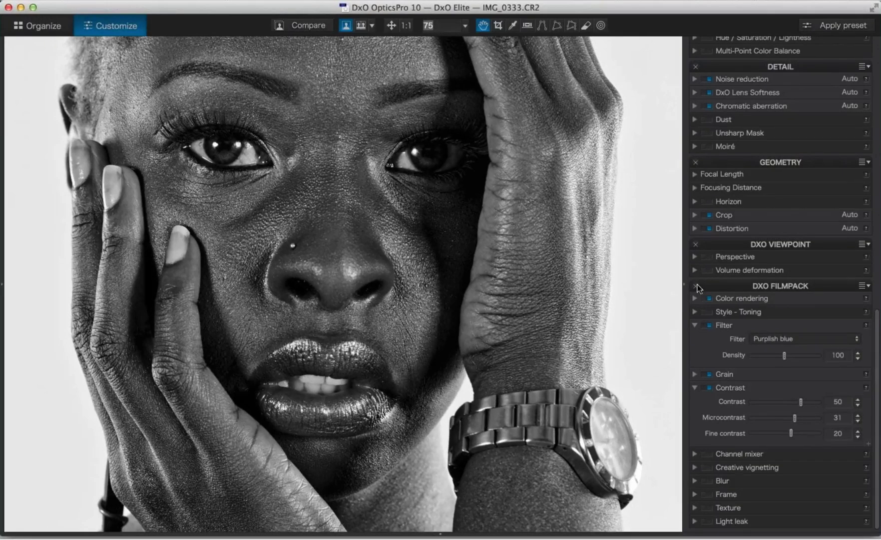
{"action": "left_click", "coordinate": [709, 133]}
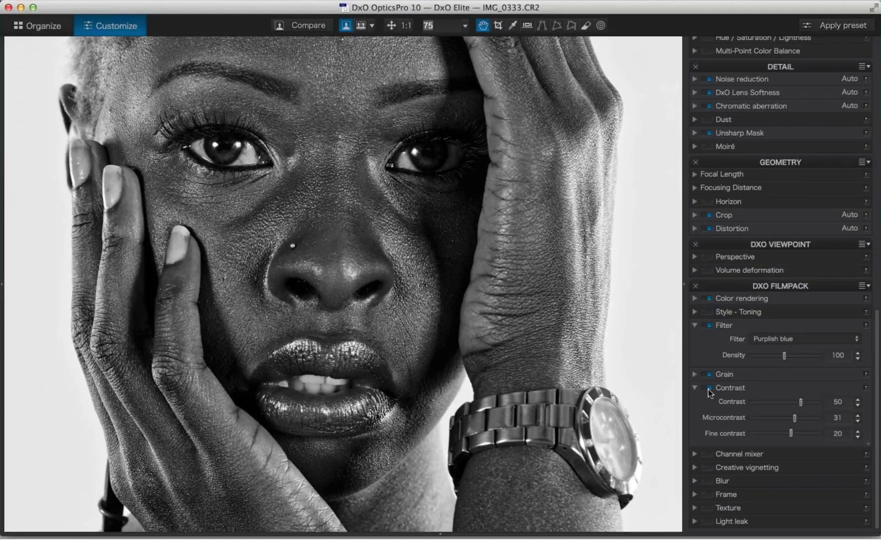
Compare the portrait with the FilmPack contrast correction switched off and on, leaving it enabled
{"action": "left_click", "coordinate": [708, 389]}
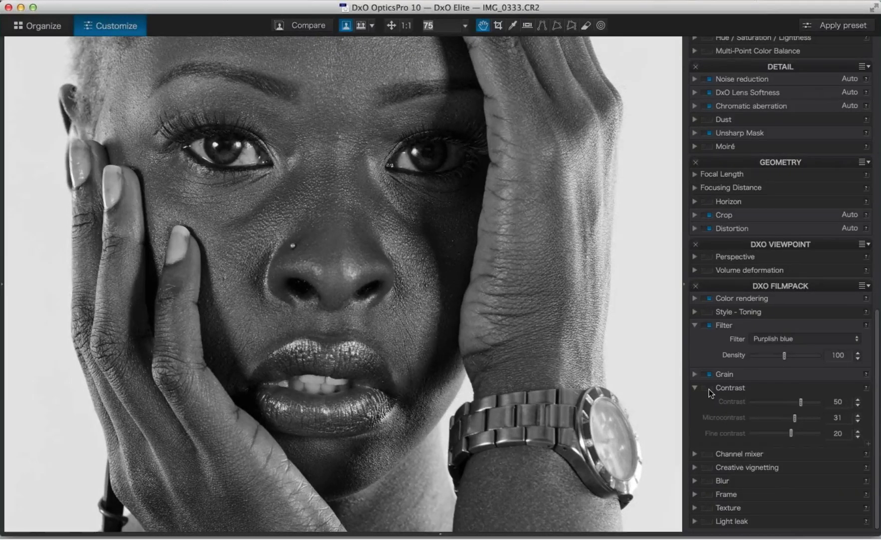
{"action": "left_click", "coordinate": [709, 389]}
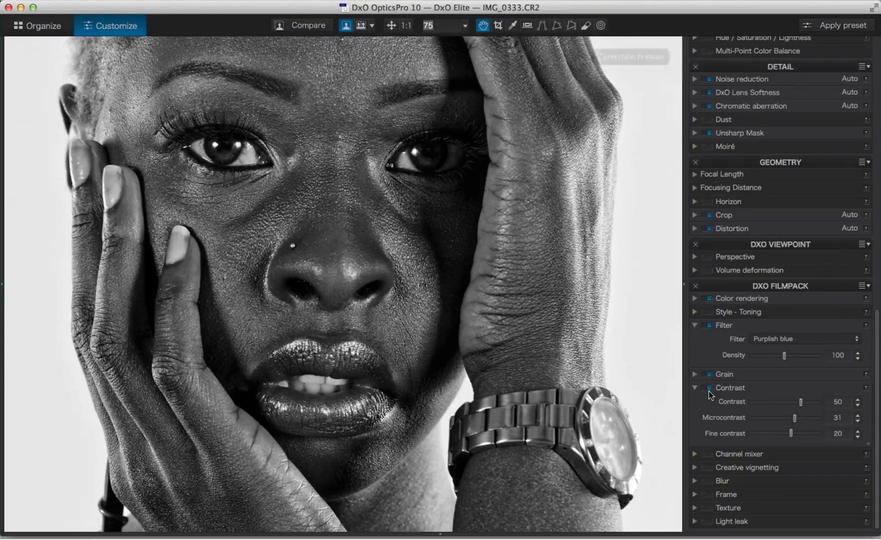
{"action": "left_click", "coordinate": [708, 389]}
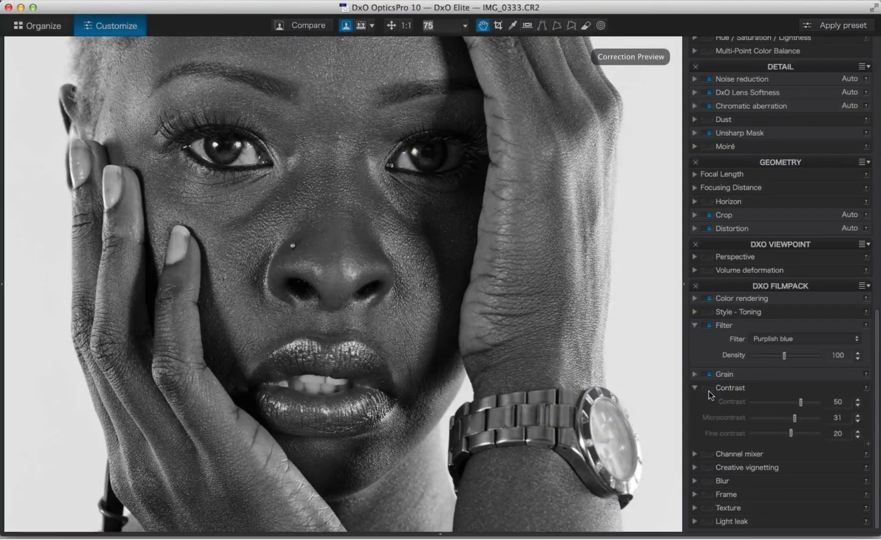
{"action": "left_click", "coordinate": [709, 390]}
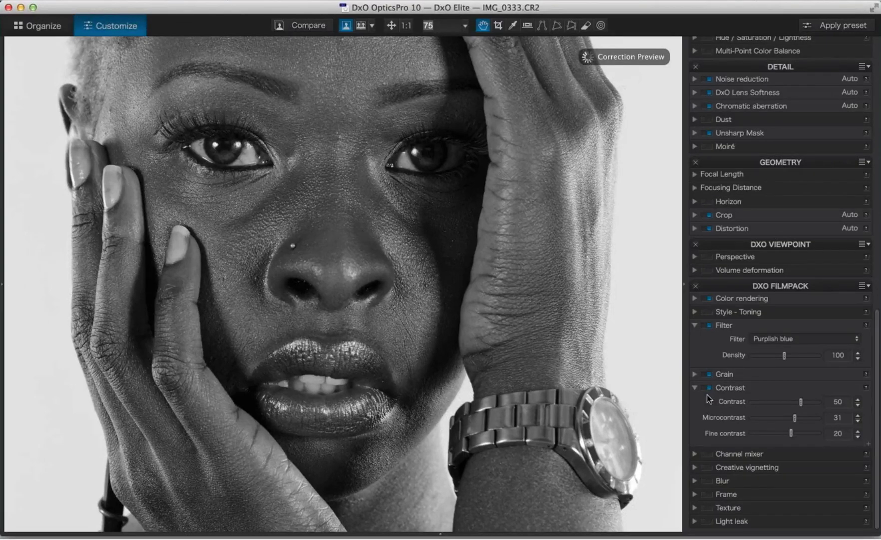
{"action": "left_click", "coordinate": [391, 26]}
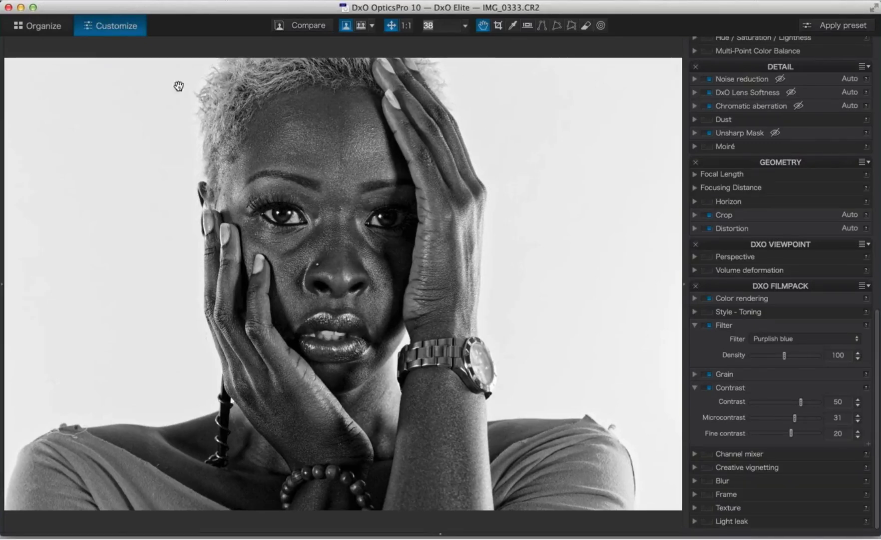
Open the DxO ViewPoint image folder and download the Canon EOS 5D + Sigma 12-24mm f/4.5-5.6 EX DG optics module
{"action": "left_click", "coordinate": [54, 27]}
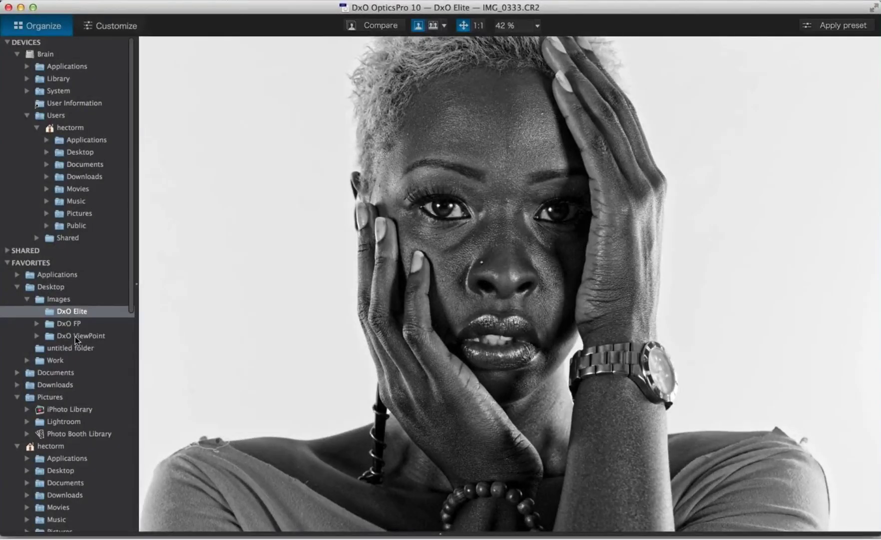
{"action": "left_click", "coordinate": [77, 338]}
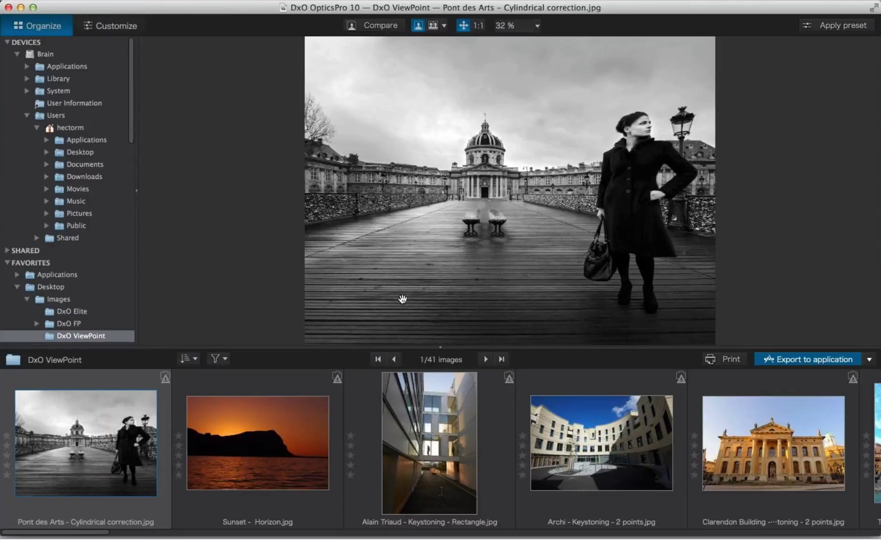
{"action": "key", "text": "ctrl+Up"}
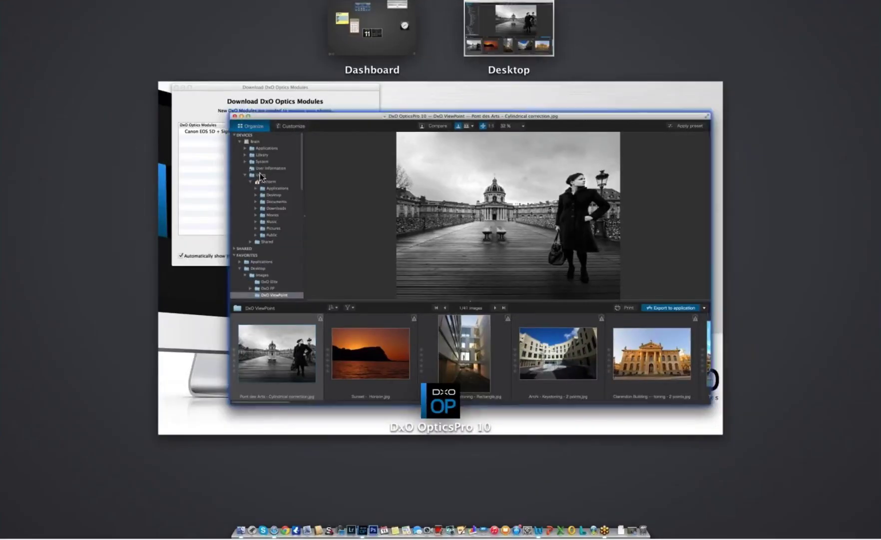
{"action": "left_click", "coordinate": [211, 176]}
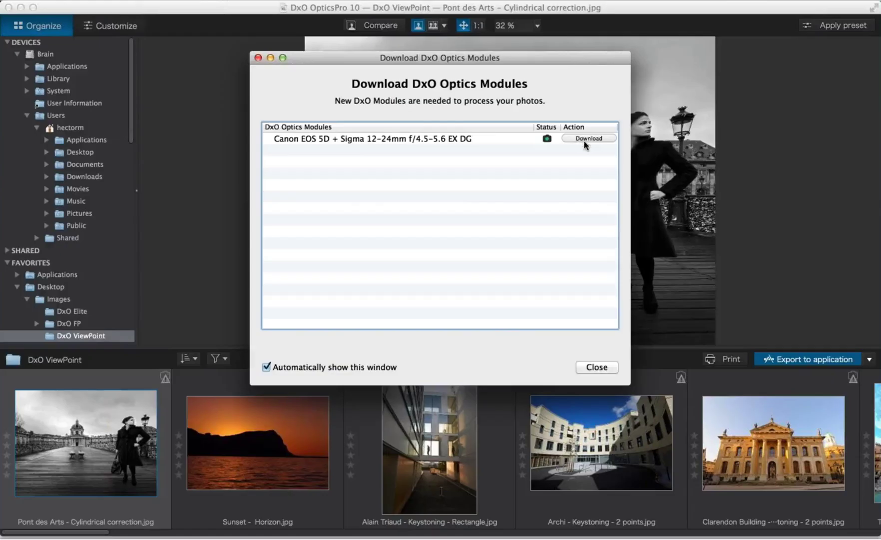
{"action": "left_click", "coordinate": [585, 141]}
{"action": "left_click", "coordinate": [594, 366]}
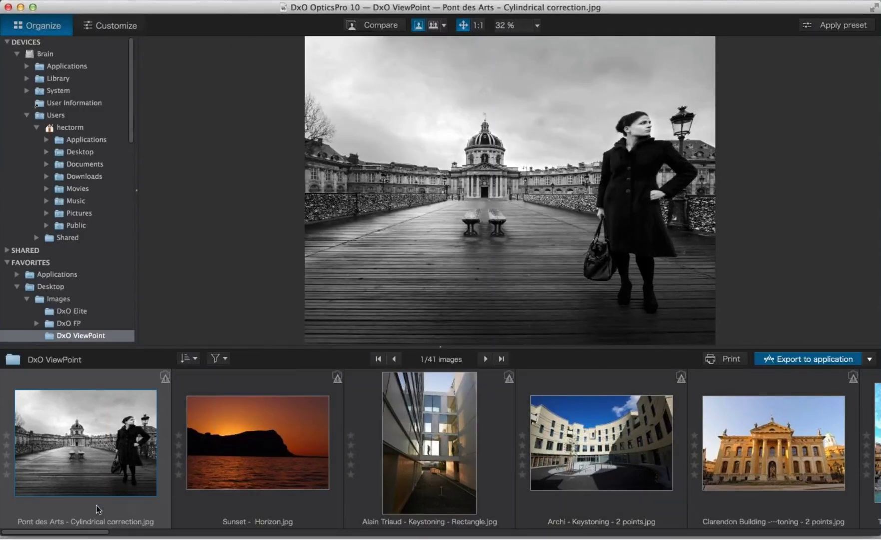
Open Church.jpg from the DxO ViewPoint folder for customizing and hide the thumbnail strip
{"action": "left_click_drag", "start_coordinate": [83, 533], "coordinate": [631, 509]}
{"action": "scroll", "coordinate": [658, 507], "scroll_direction": "right", "scroll_amount": 5}
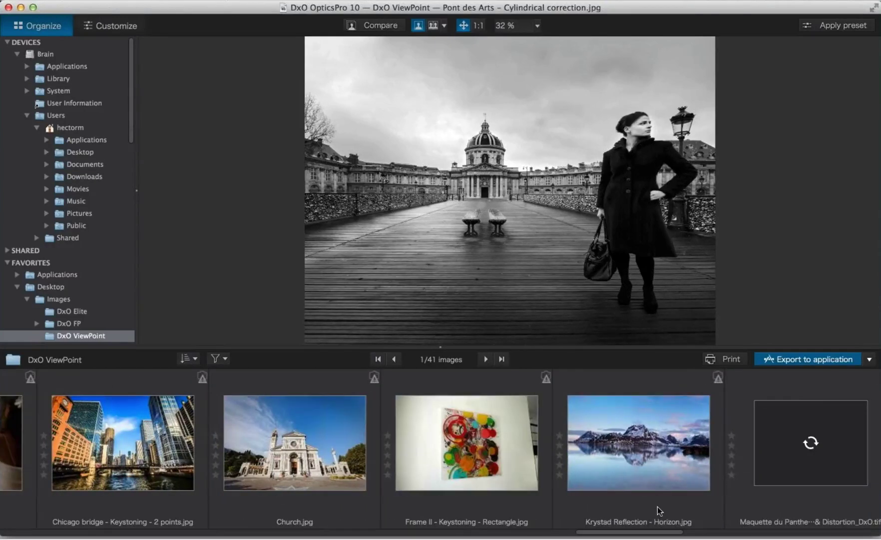
{"action": "double_click", "coordinate": [344, 433]}
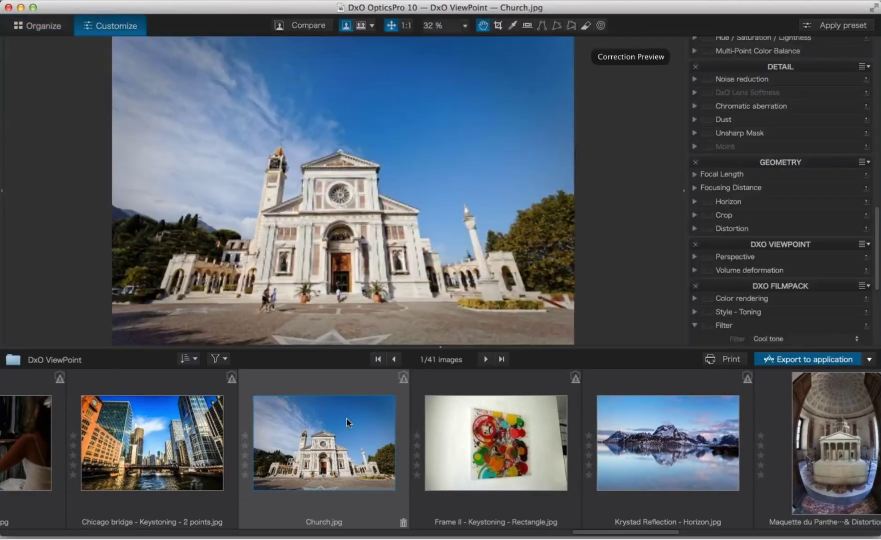
{"action": "left_click", "coordinate": [443, 348]}
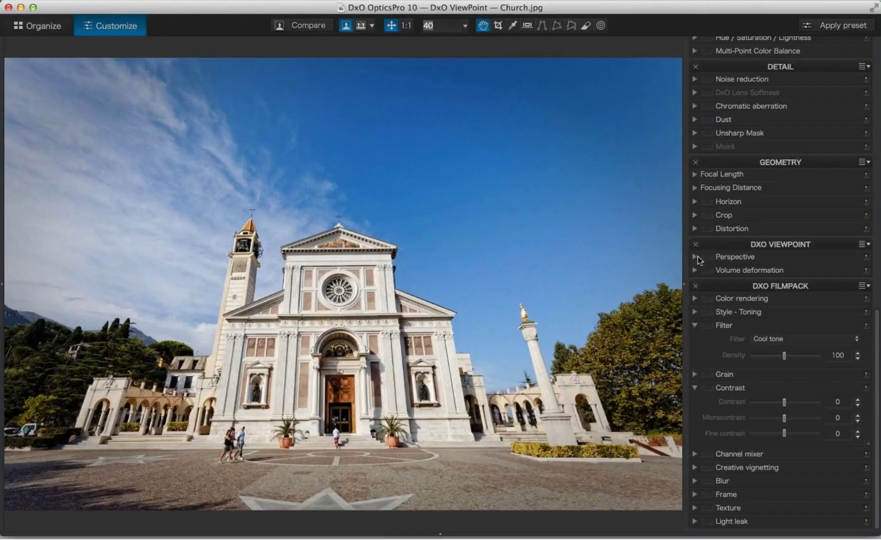
Correct the church's converging verticals with Force Parallel, aligning the two guides along the vertical edges of the facade's central section
{"action": "left_click", "coordinate": [695, 256]}
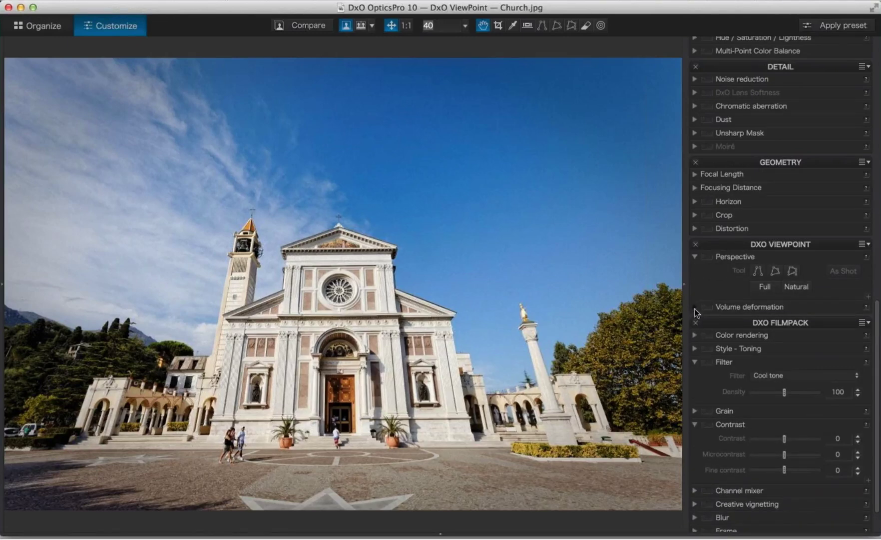
{"action": "left_click", "coordinate": [694, 307]}
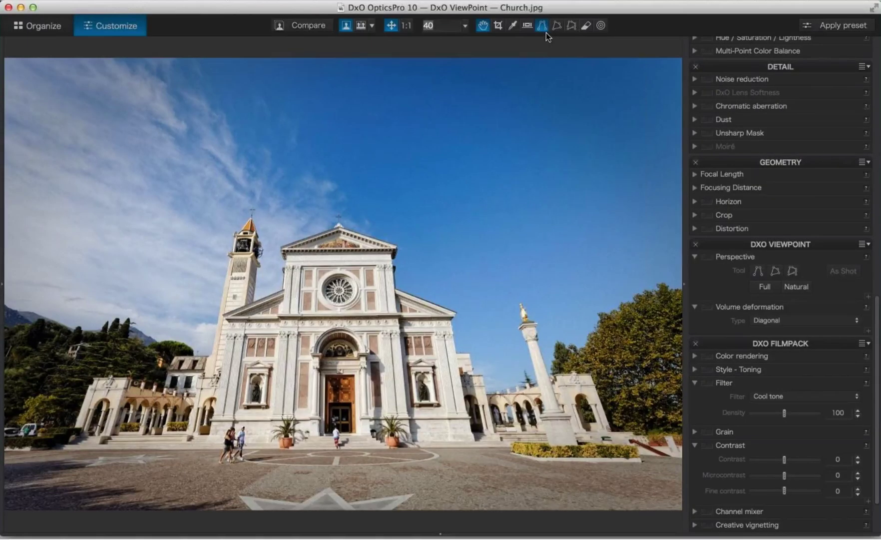
{"action": "left_click", "coordinate": [545, 31]}
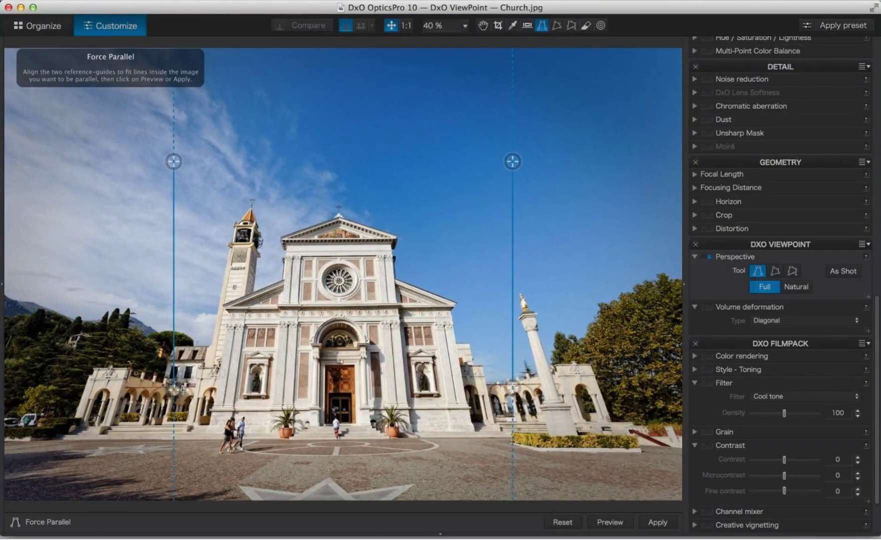
{"action": "left_click_drag", "start_coordinate": [175, 388], "coordinate": [283, 404]}
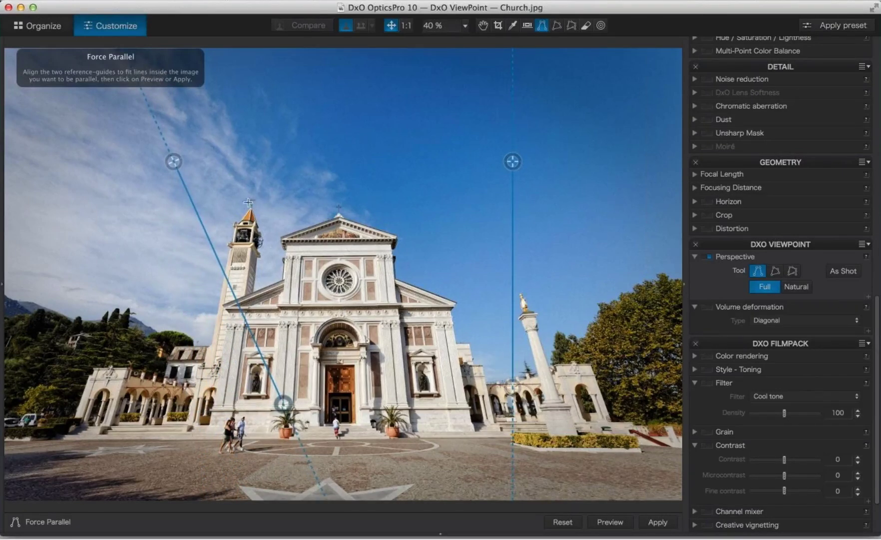
{"action": "left_click_drag", "start_coordinate": [173, 161], "coordinate": [294, 230]}
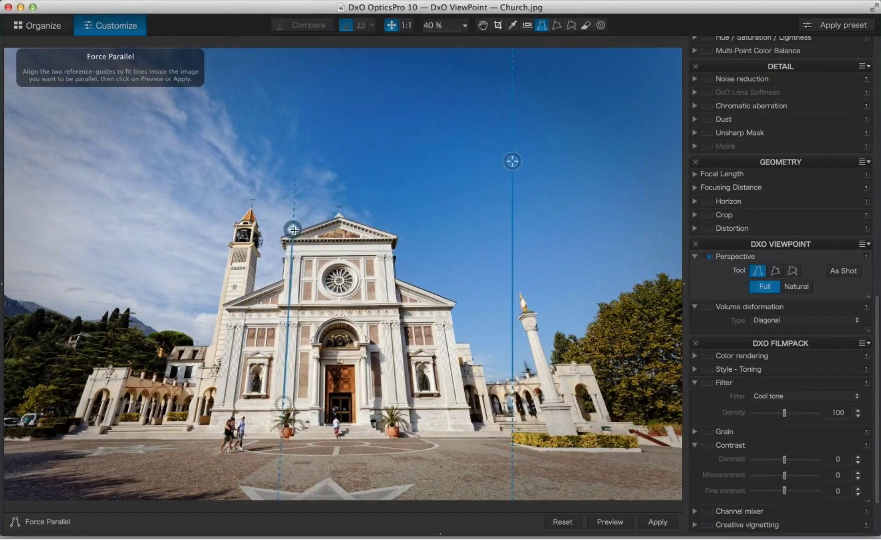
{"action": "left_click_drag", "start_coordinate": [515, 389], "coordinate": [397, 401]}
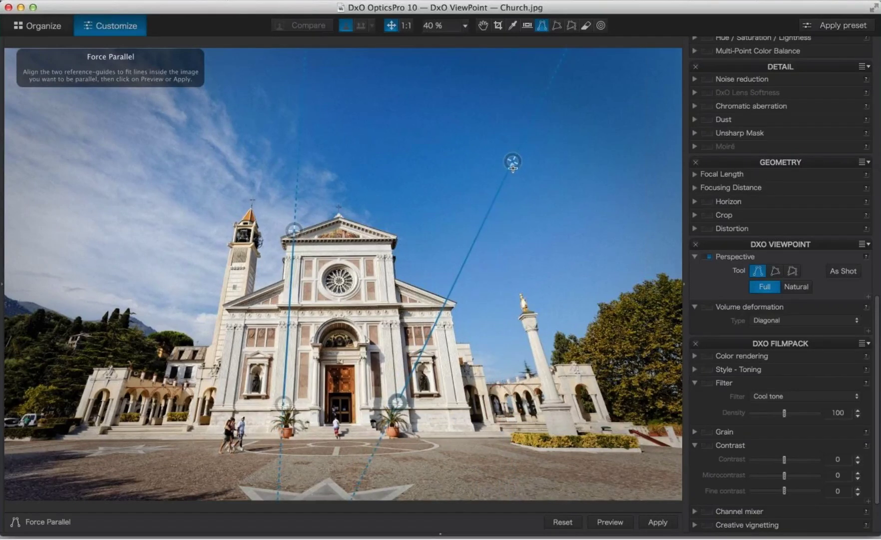
{"action": "left_click_drag", "start_coordinate": [512, 161], "coordinate": [381, 221]}
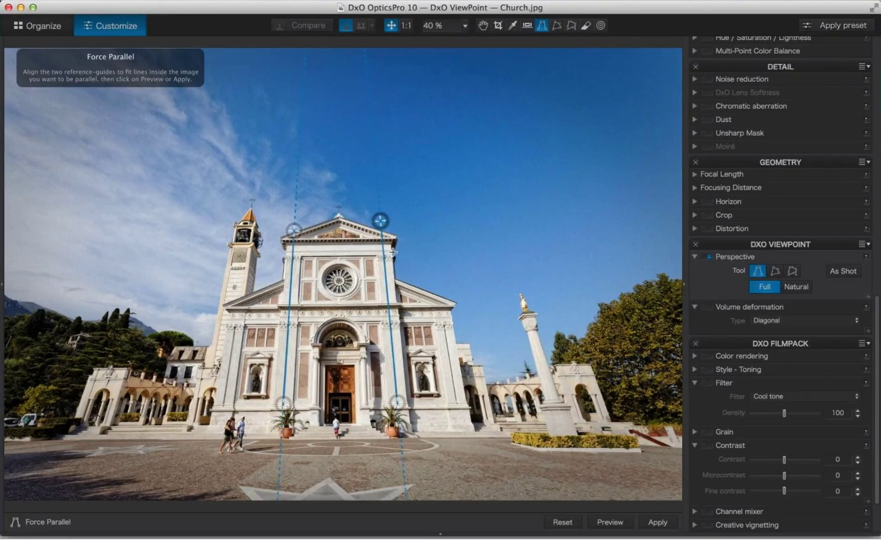
{"action": "left_click", "coordinate": [661, 522]}
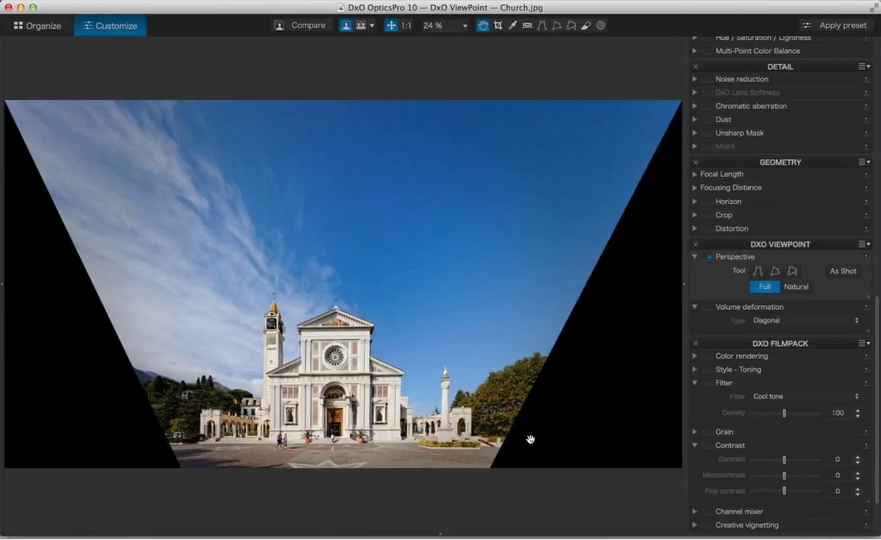
Enable automatic cropping on the church photo and compare the corrected image with the as-shot version several times
{"action": "left_click", "coordinate": [709, 216]}
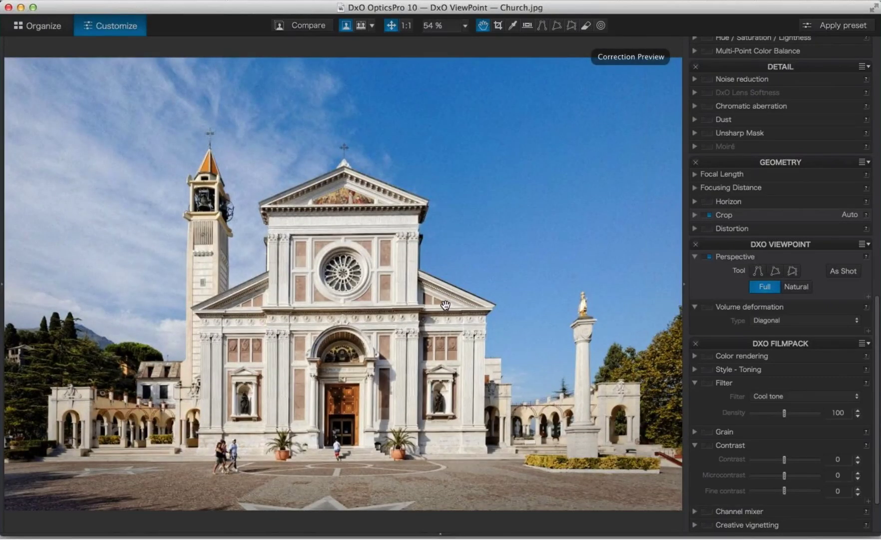
{"action": "left_click", "coordinate": [319, 27]}
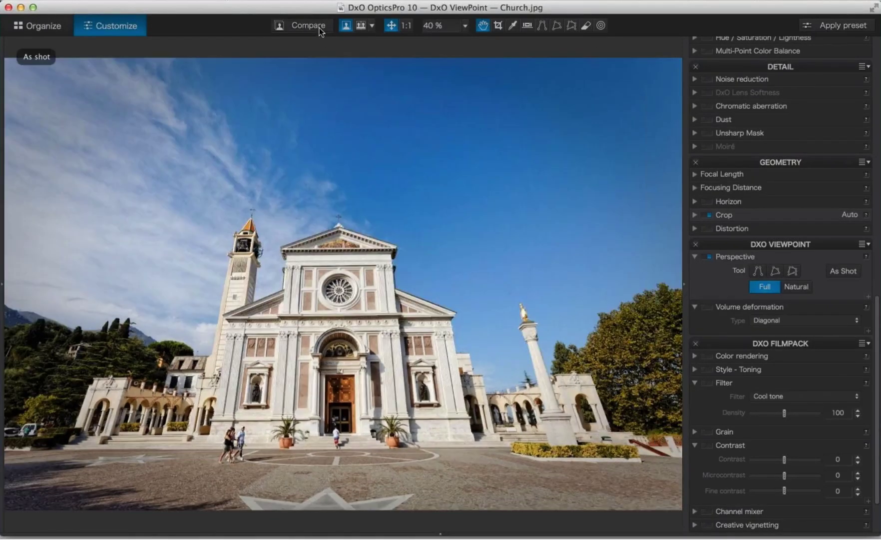
{"action": "left_click", "coordinate": [318, 29]}
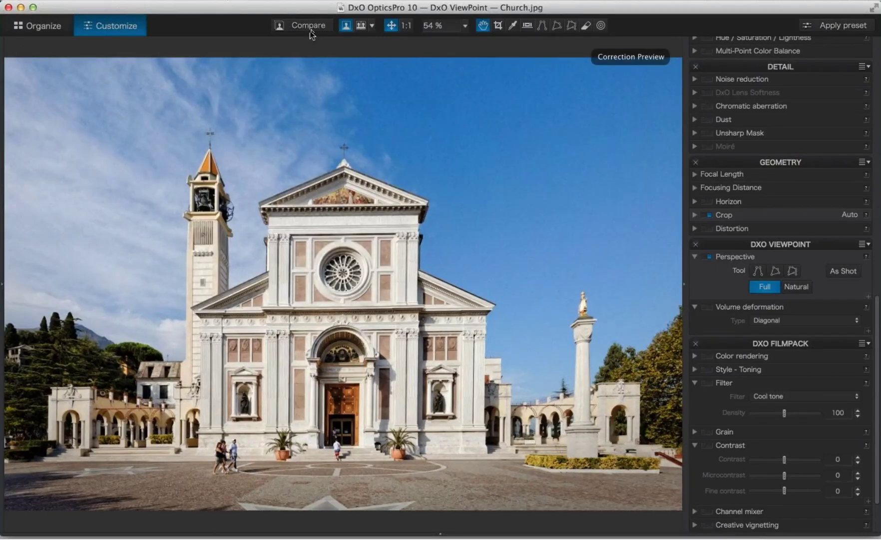
{"action": "left_click", "coordinate": [311, 30]}
{"action": "left_click", "coordinate": [310, 31]}
{"action": "left_click", "coordinate": [307, 29]}
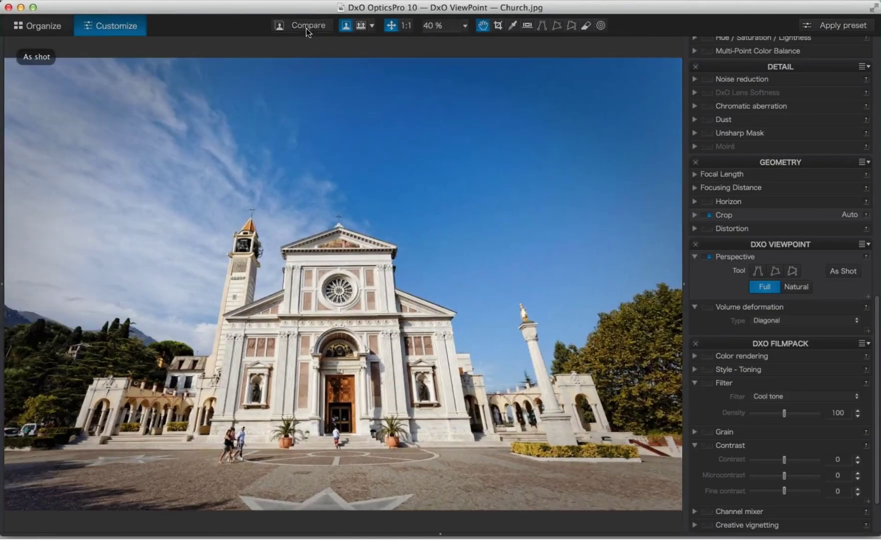
{"action": "left_click", "coordinate": [306, 29]}
{"action": "left_click", "coordinate": [303, 29]}
{"action": "left_click", "coordinate": [305, 31]}
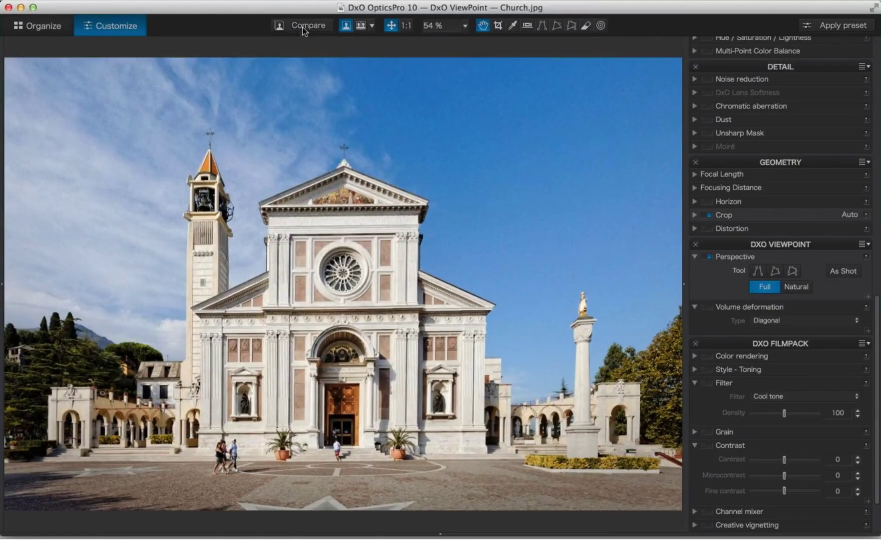
{"action": "left_click", "coordinate": [303, 26]}
{"action": "left_click", "coordinate": [303, 24]}
{"action": "left_click", "coordinate": [307, 25]}
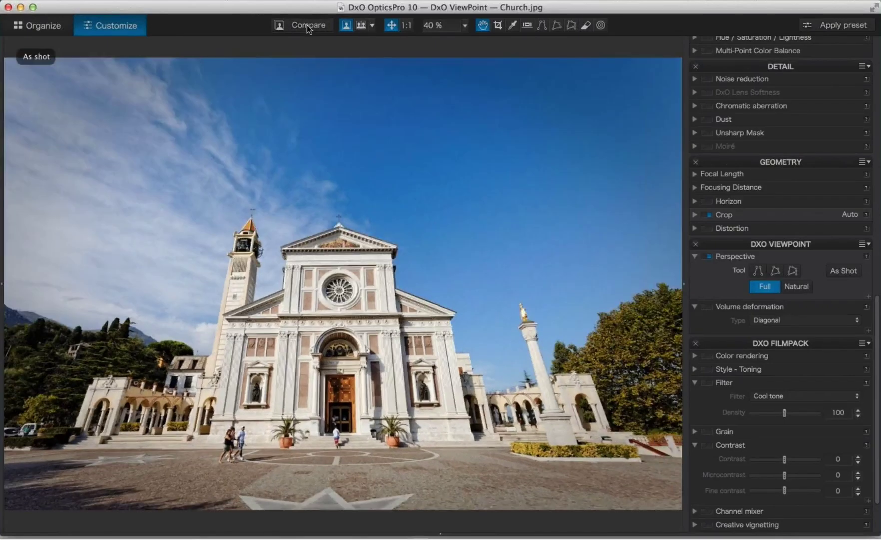
{"action": "left_click", "coordinate": [307, 25]}
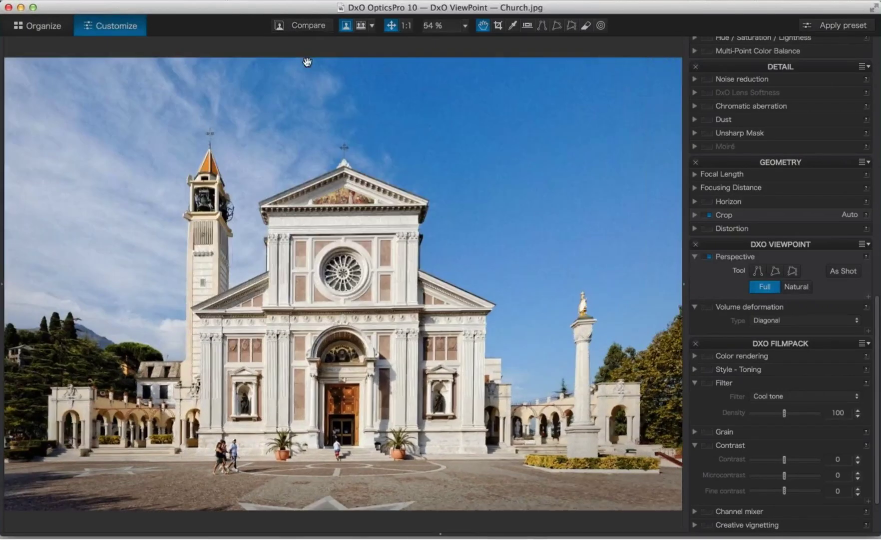
Open Maquette du Pantheon - CA & Distortion_DxO.tif with the thumbnail strip hidden and switch on the Distortion correction
{"action": "left_click", "coordinate": [442, 534]}
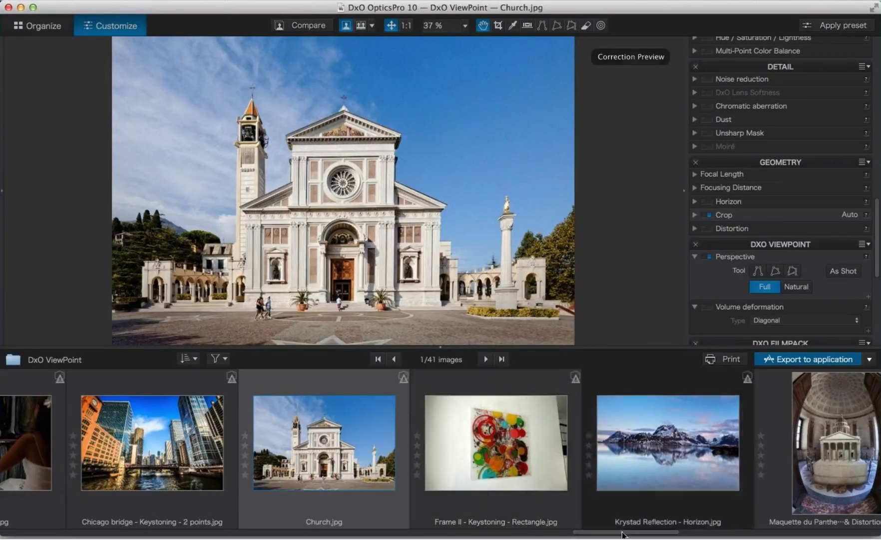
{"action": "left_click_drag", "start_coordinate": [619, 533], "coordinate": [648, 533]}
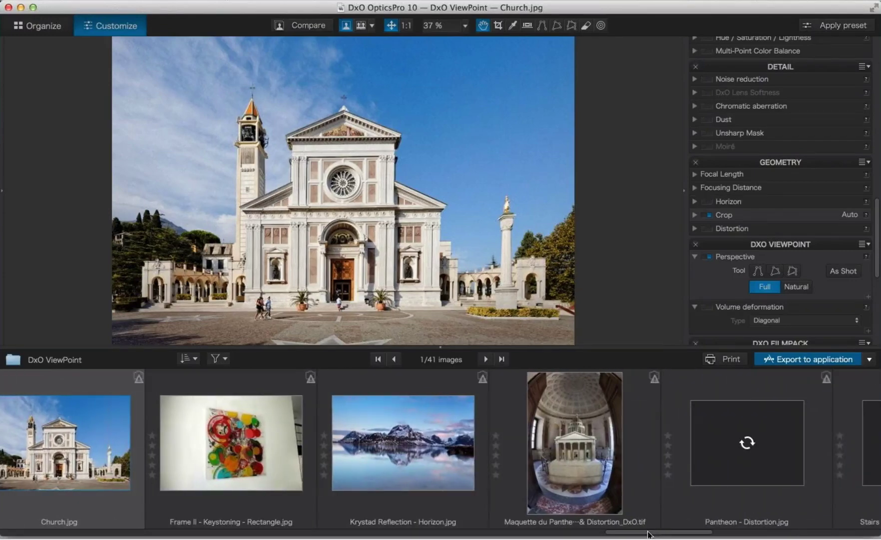
{"action": "left_click", "coordinate": [646, 472]}
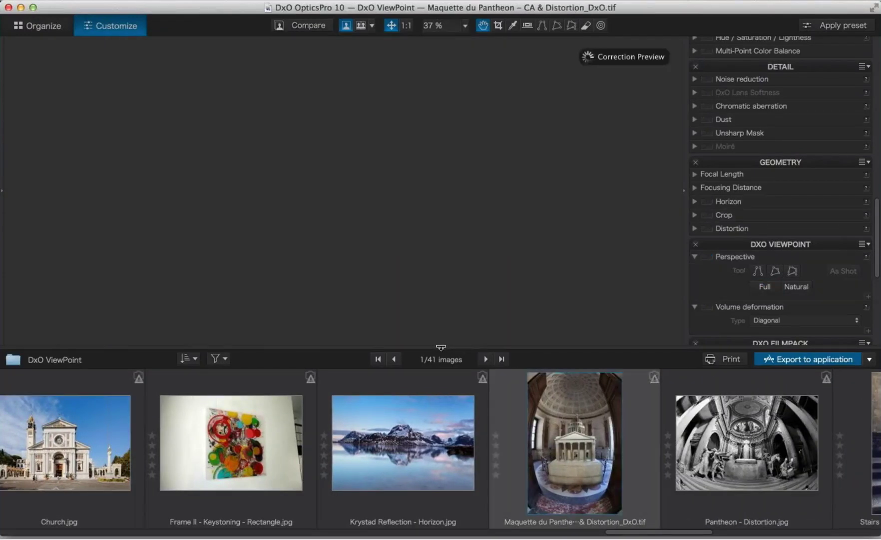
{"action": "left_click", "coordinate": [441, 347]}
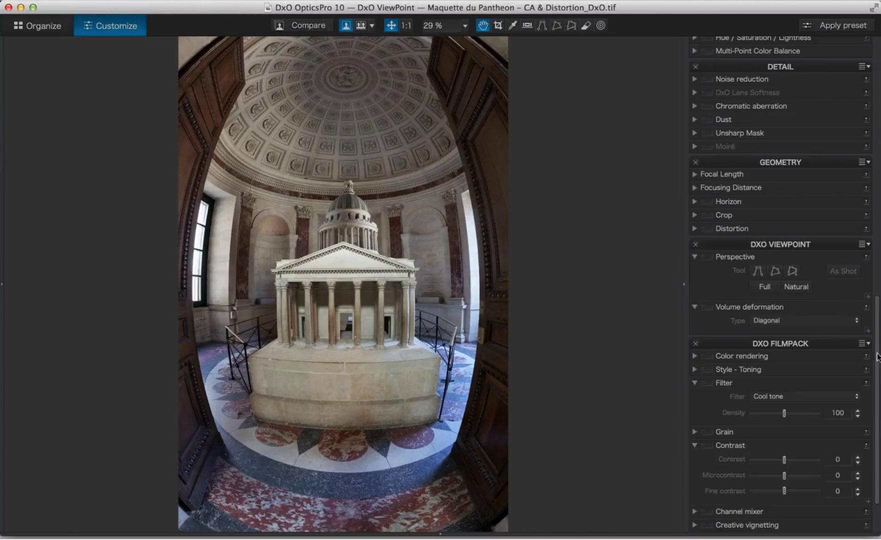
{"action": "scroll", "coordinate": [878, 356], "scroll_direction": "down", "scroll_amount": 3}
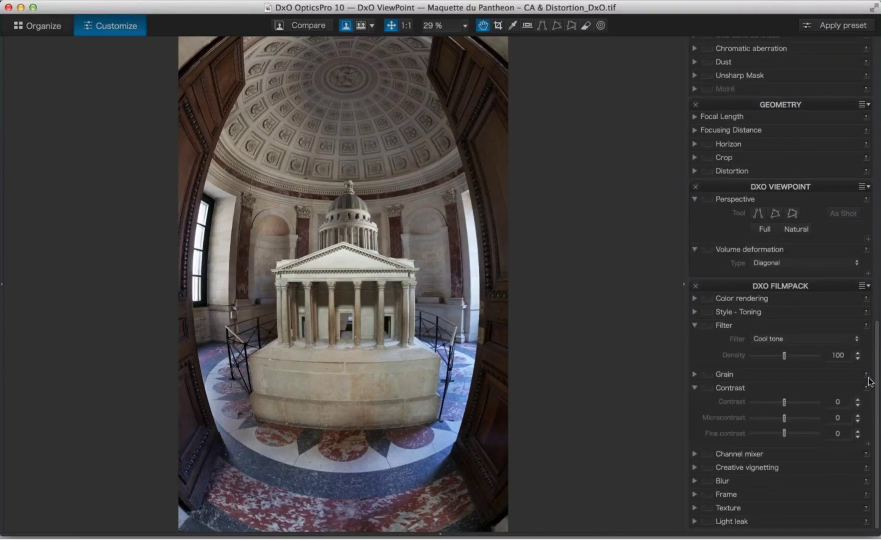
{"action": "left_click_drag", "start_coordinate": [877, 353], "coordinate": [880, 260]}
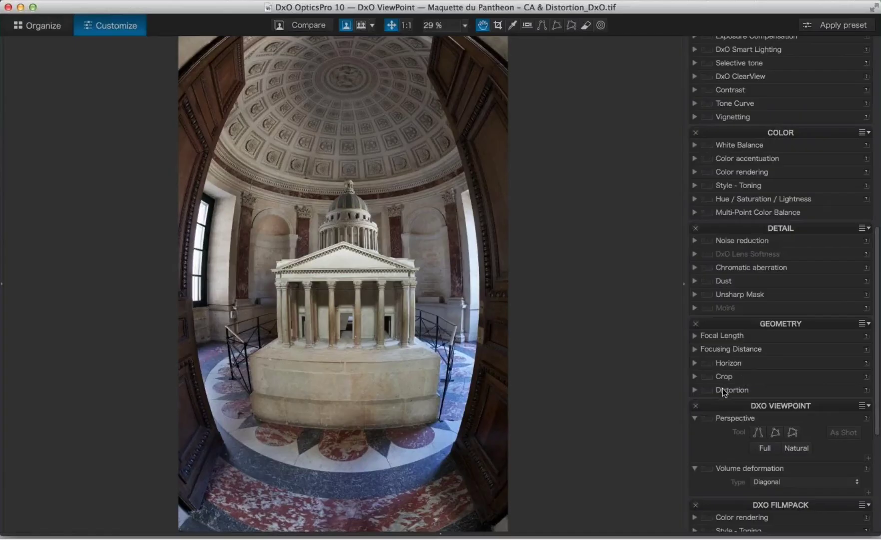
{"action": "left_click", "coordinate": [722, 391]}
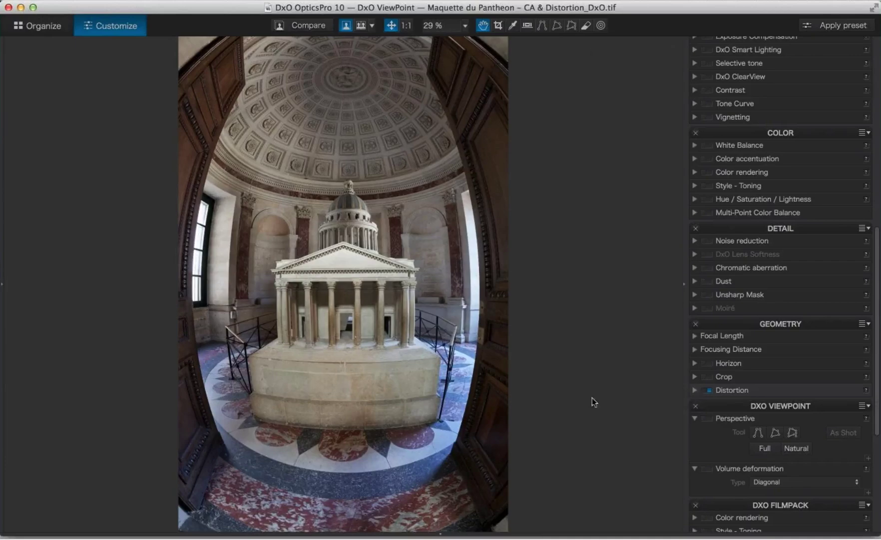
Find the raw version, Maquette du Pantheon - CA & Distortion.CR2, among the folder's images and open it with the thumbnail strip hidden
{"action": "left_click", "coordinate": [441, 532]}
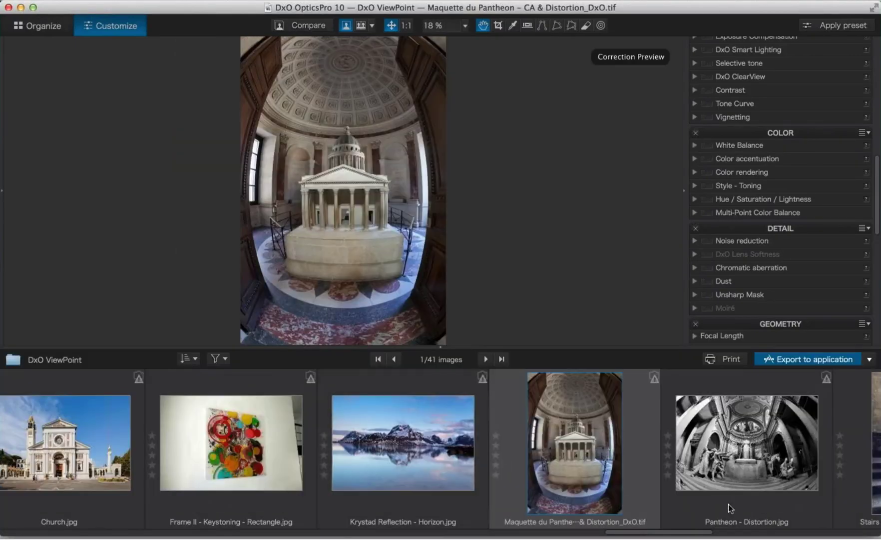
{"action": "left_click_drag", "start_coordinate": [673, 535], "coordinate": [858, 534]}
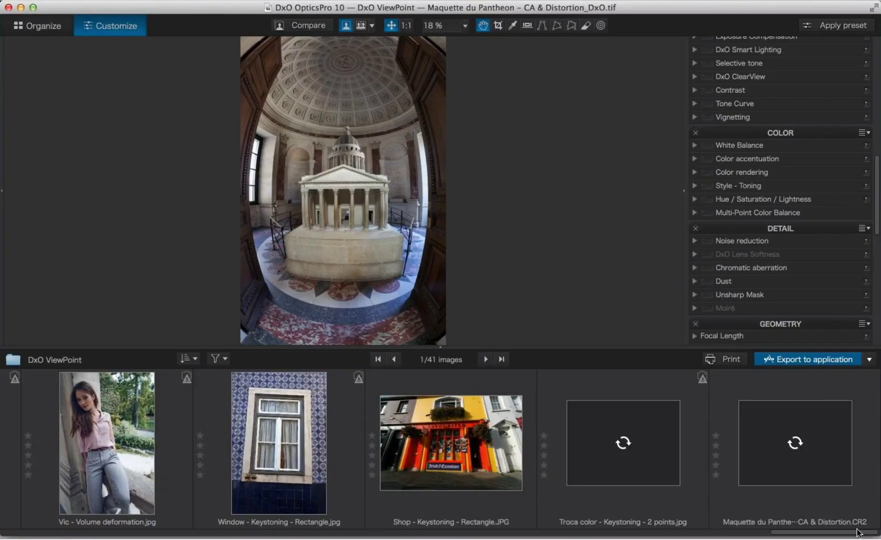
{"action": "scroll", "coordinate": [814, 525], "scroll_direction": "left", "scroll_amount": 20}
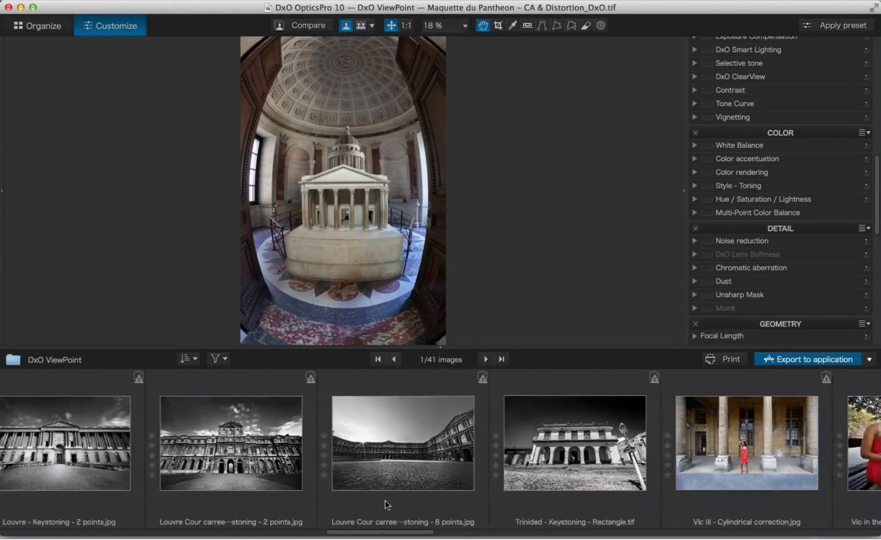
{"action": "scroll", "coordinate": [283, 503], "scroll_direction": "left", "scroll_amount": 20}
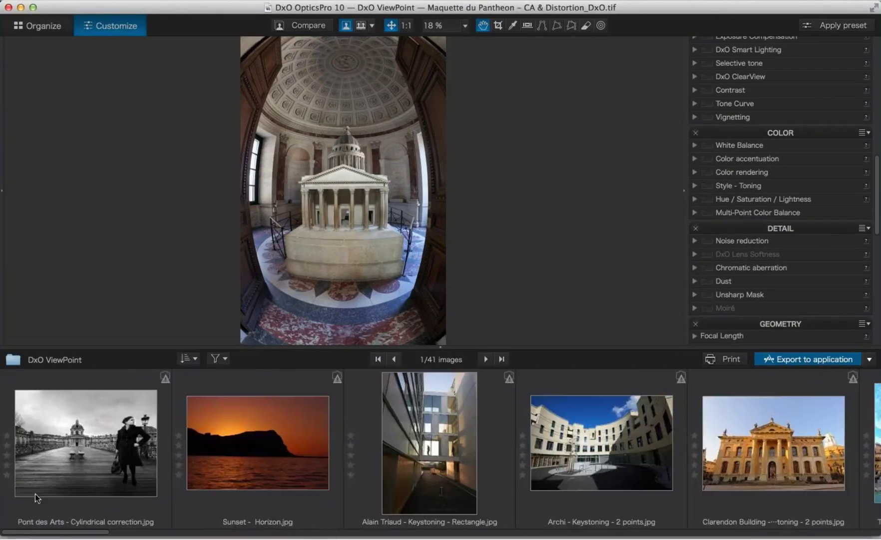
{"action": "scroll", "coordinate": [28, 492], "scroll_direction": "right", "scroll_amount": 20}
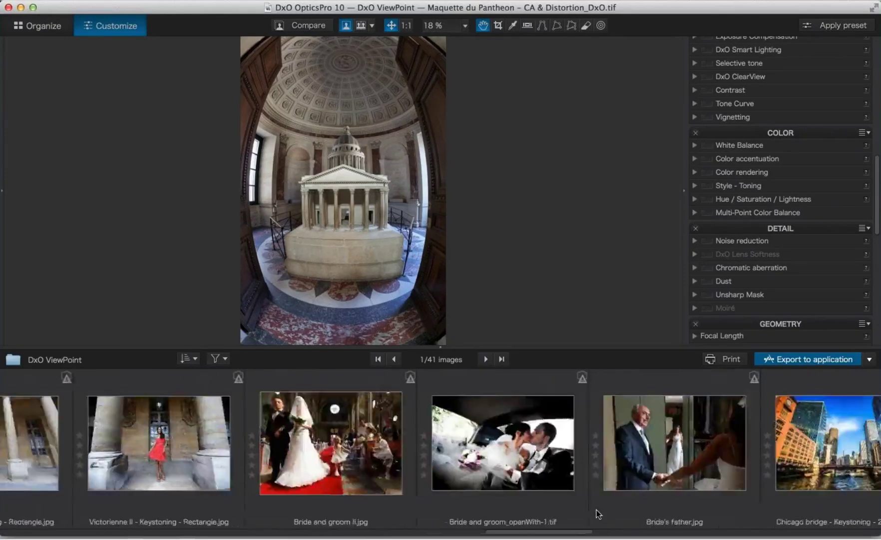
{"action": "scroll", "coordinate": [663, 520], "scroll_direction": "right", "scroll_amount": 20}
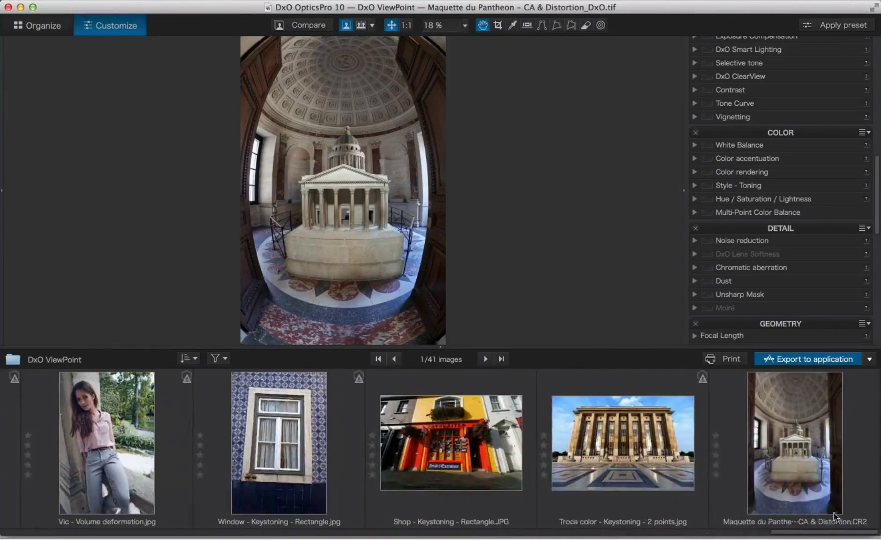
{"action": "left_click", "coordinate": [810, 464]}
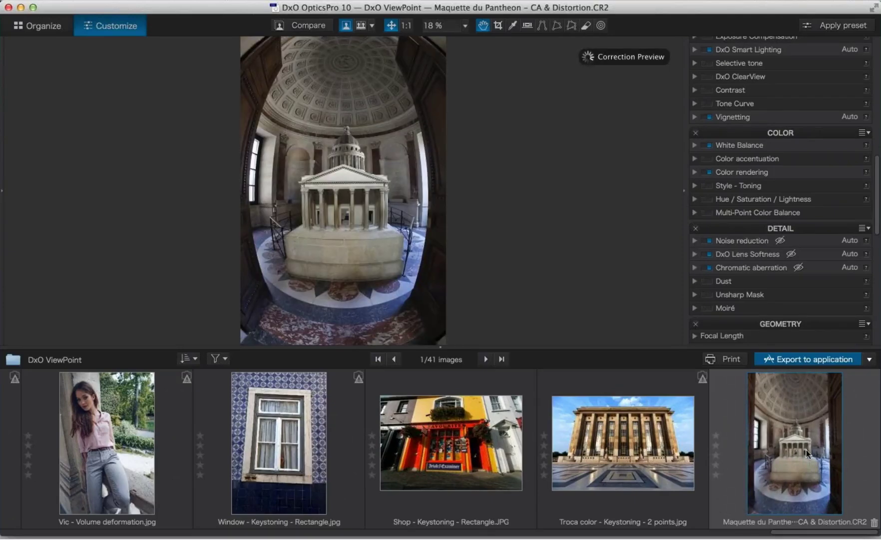
{"action": "left_click", "coordinate": [439, 348]}
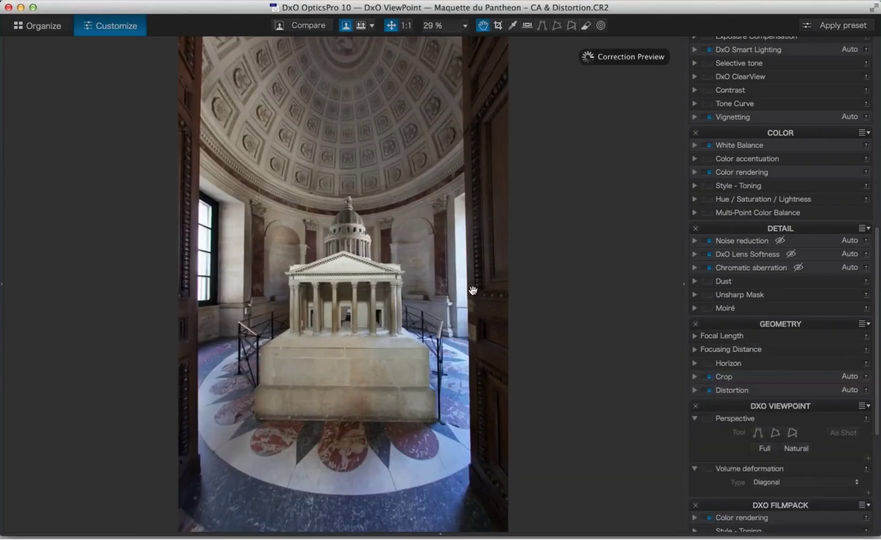
Compare the automatically corrected raw Pantheon photo with its as-shot version
{"action": "left_click", "coordinate": [307, 25]}
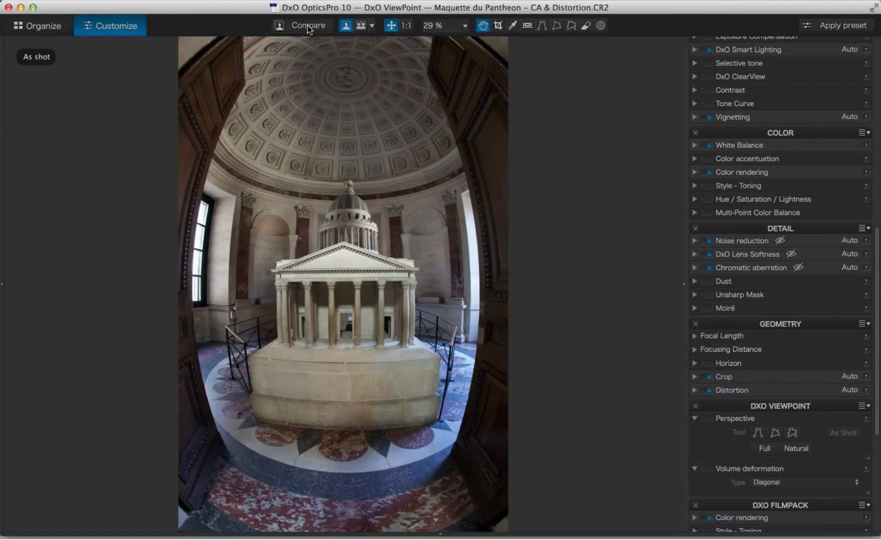
{"action": "left_click", "coordinate": [308, 25]}
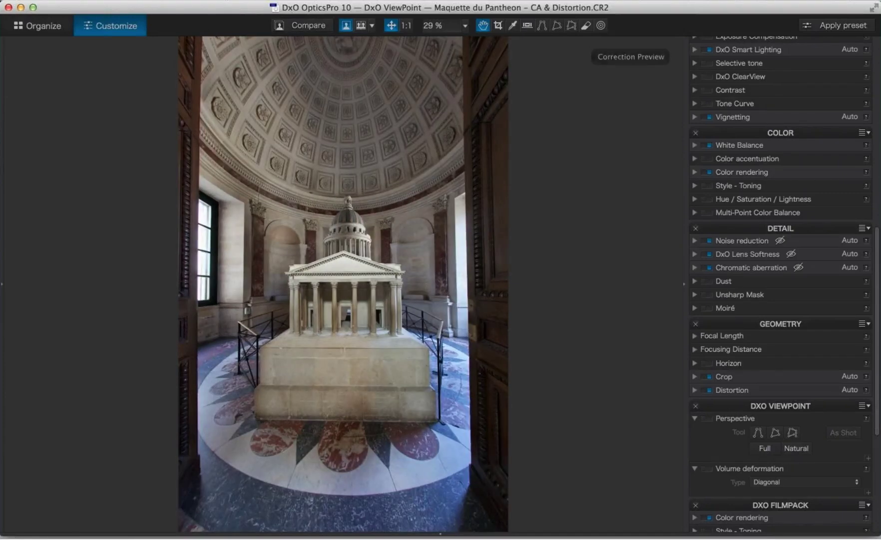
{"action": "left_click", "coordinate": [304, 27]}
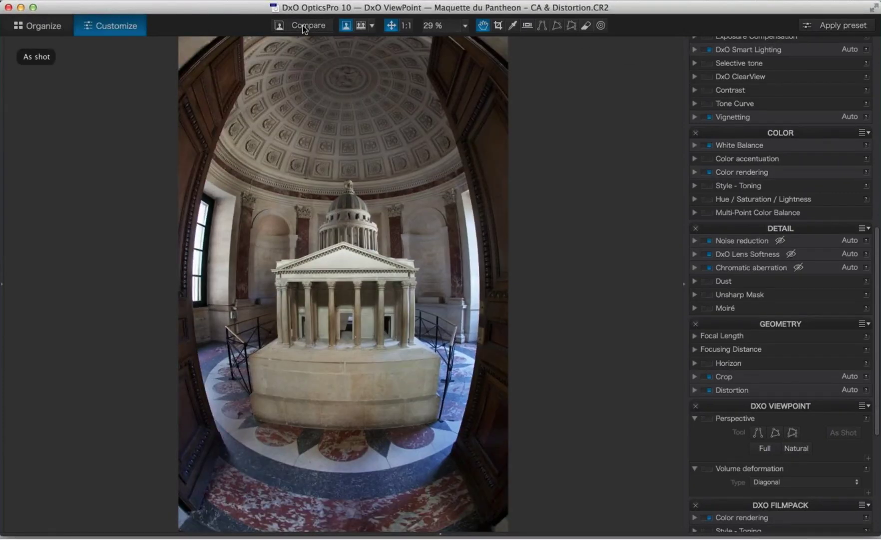
{"action": "left_click", "coordinate": [304, 27]}
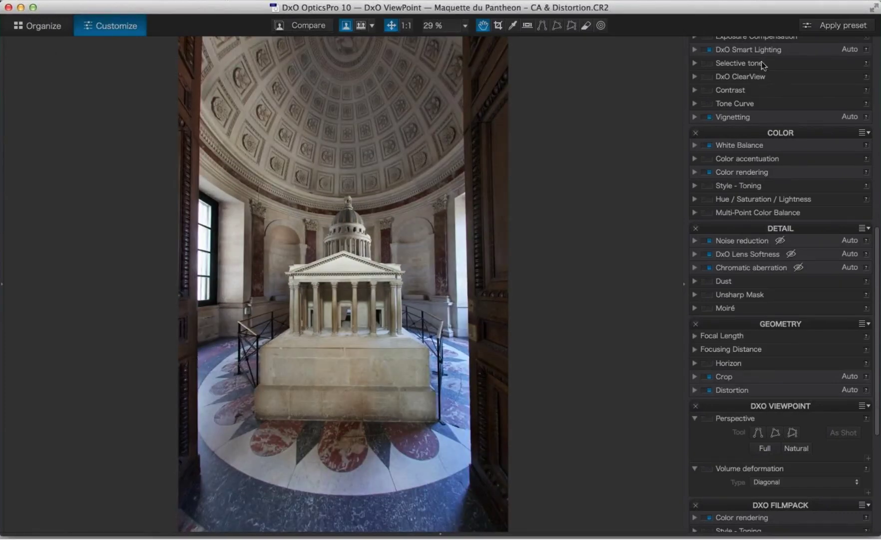
Open Nanocenter - Keystoning - Rectangle.jpg from the DxO ViewPoint folder and hide the thumbnail strip
{"action": "left_click", "coordinate": [442, 532]}
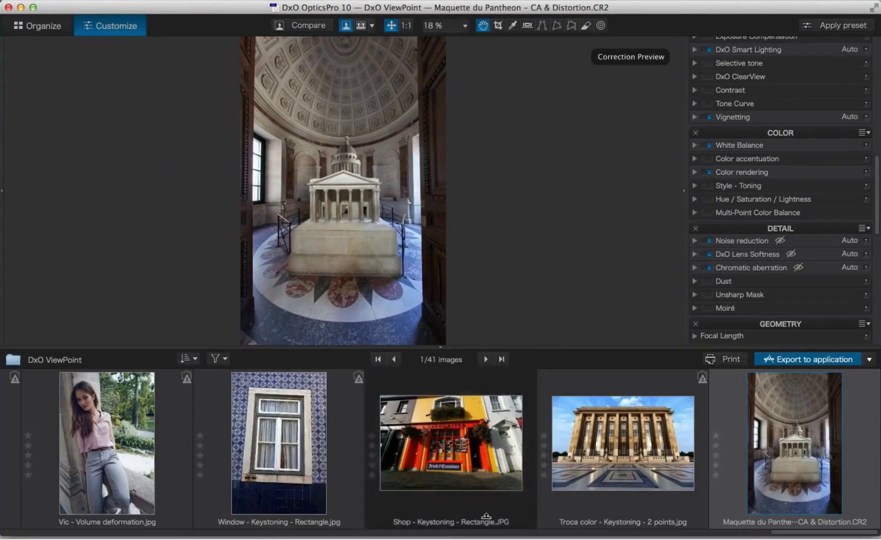
{"action": "left_click_drag", "start_coordinate": [788, 533], "coordinate": [148, 499]}
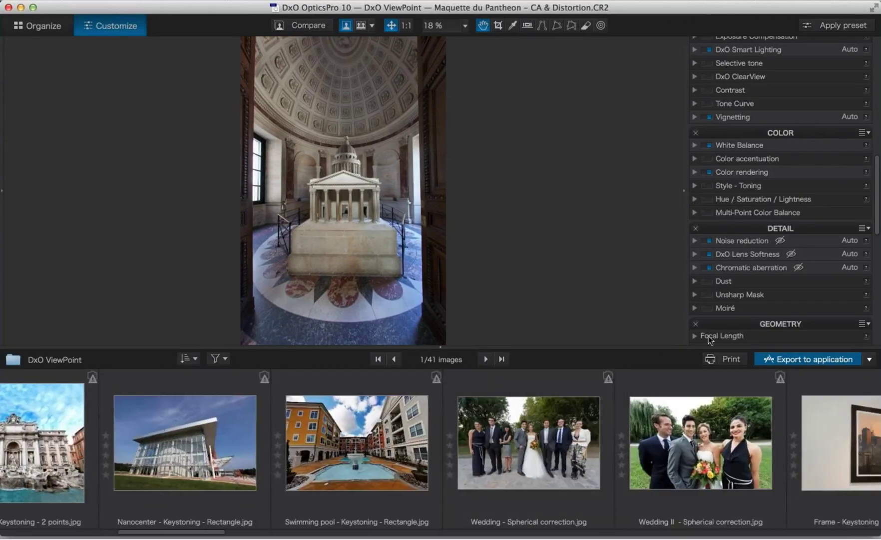
{"action": "left_click", "coordinate": [712, 439]}
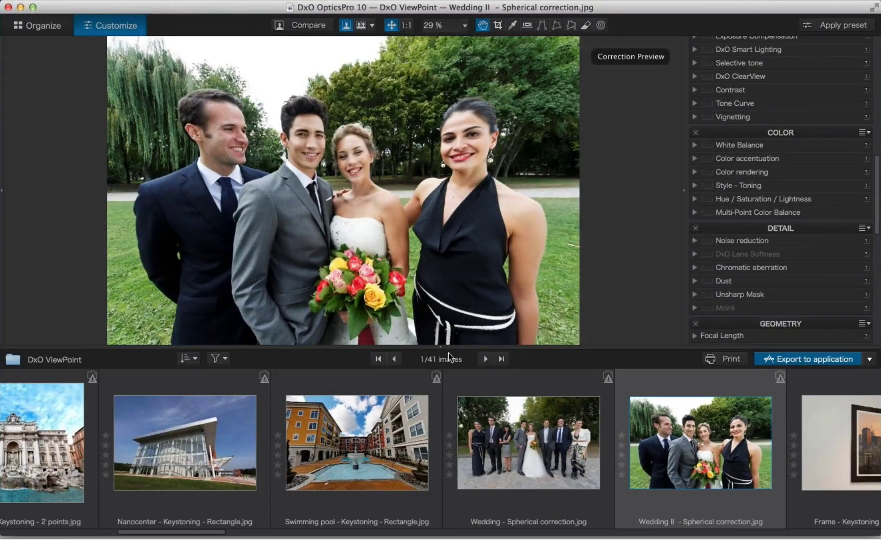
{"action": "left_click", "coordinate": [209, 466]}
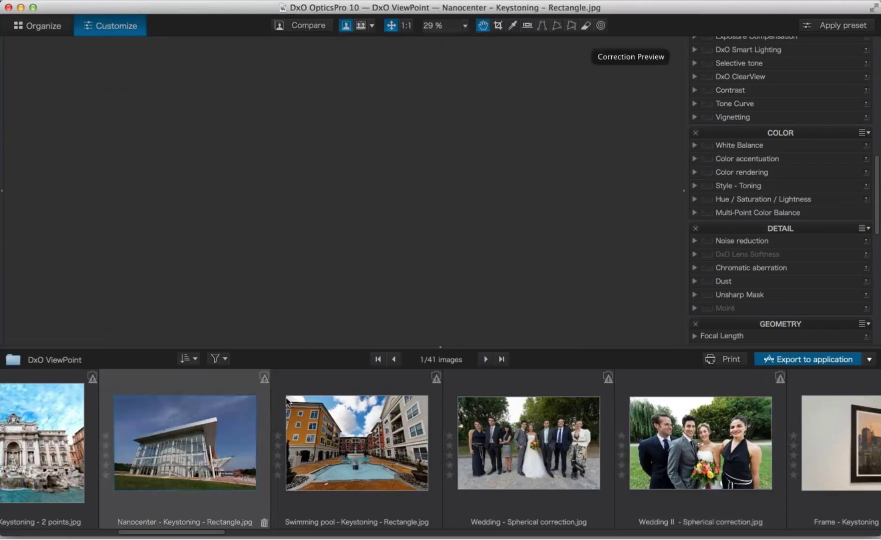
{"action": "left_click", "coordinate": [443, 348]}
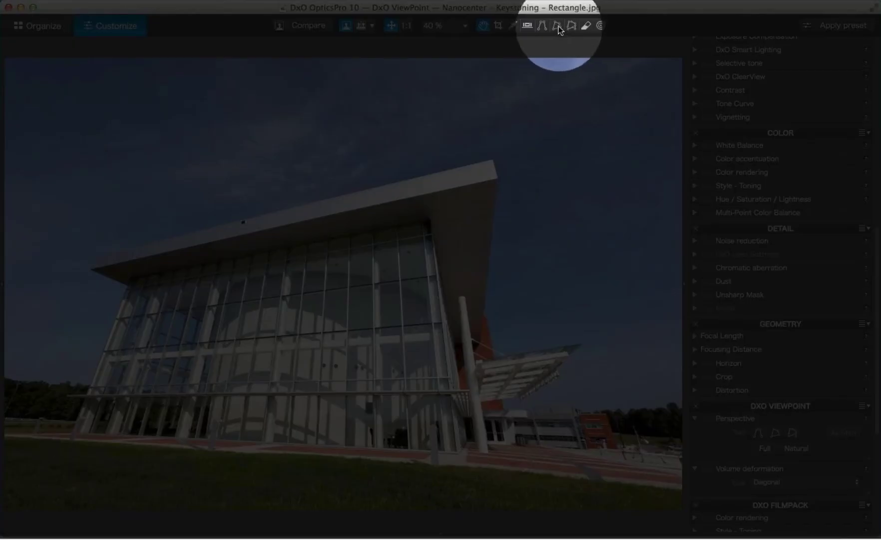
Fit the ViewPoint Rectangle guide to the four corners of the Nanocenter building's glass facade
{"action": "left_click", "coordinate": [558, 28]}
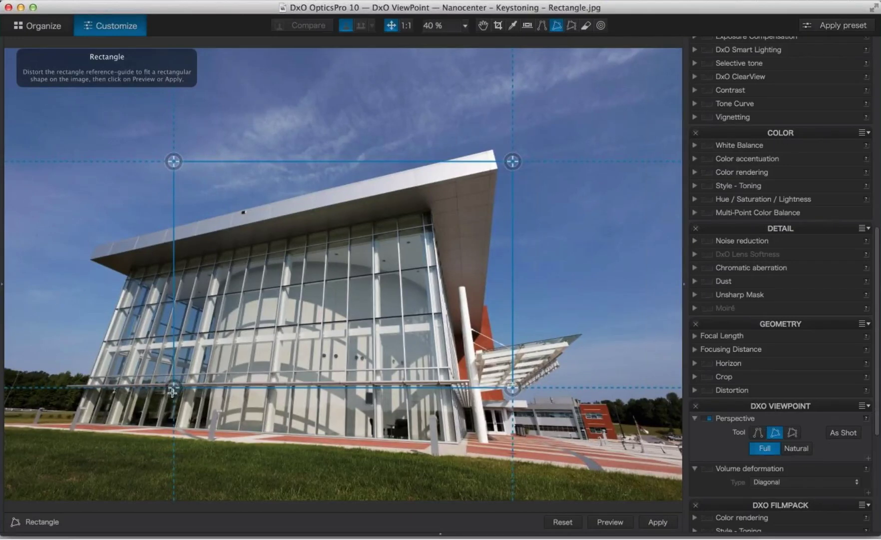
{"action": "left_click_drag", "start_coordinate": [172, 389], "coordinate": [72, 425]}
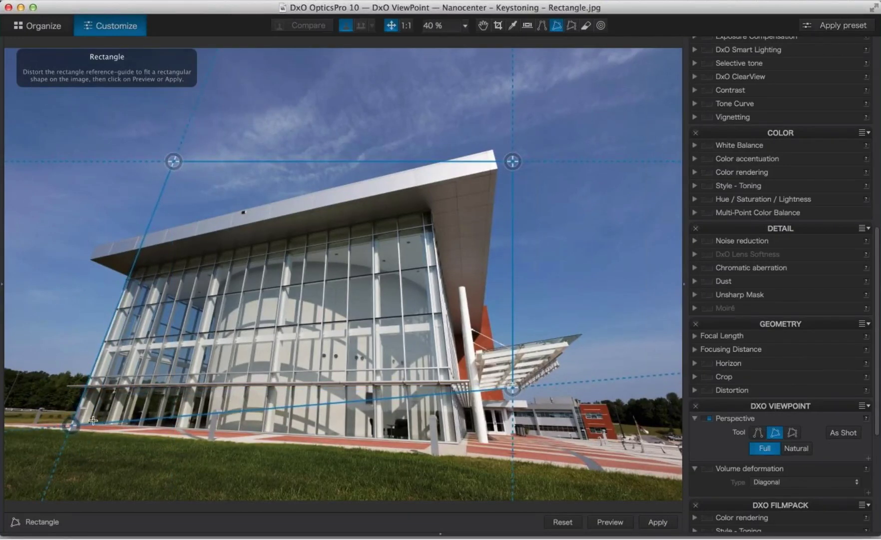
{"action": "left_click_drag", "start_coordinate": [479, 430], "coordinate": [459, 443]}
{"action": "left_click_drag", "start_coordinate": [515, 165], "coordinate": [430, 212]}
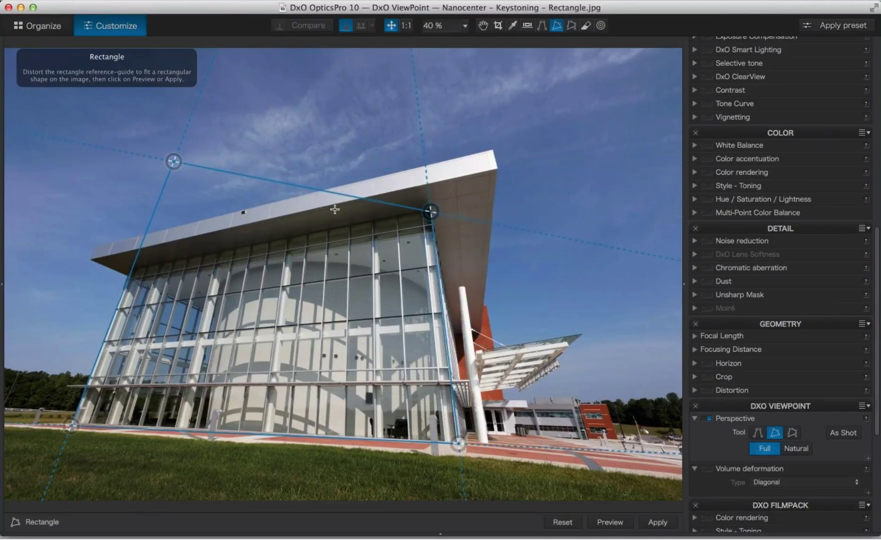
{"action": "left_click_drag", "start_coordinate": [175, 162], "coordinate": [132, 263]}
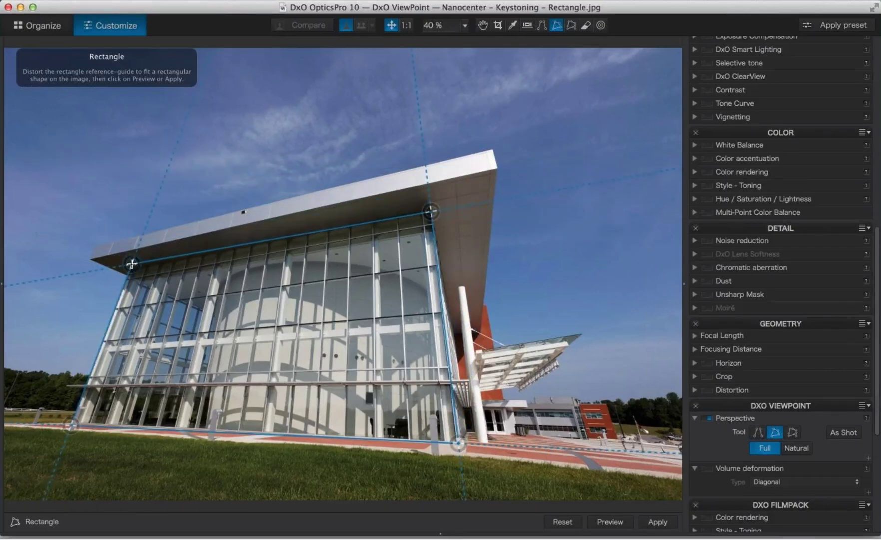
{"action": "left_click_drag", "start_coordinate": [79, 426], "coordinate": [81, 429]}
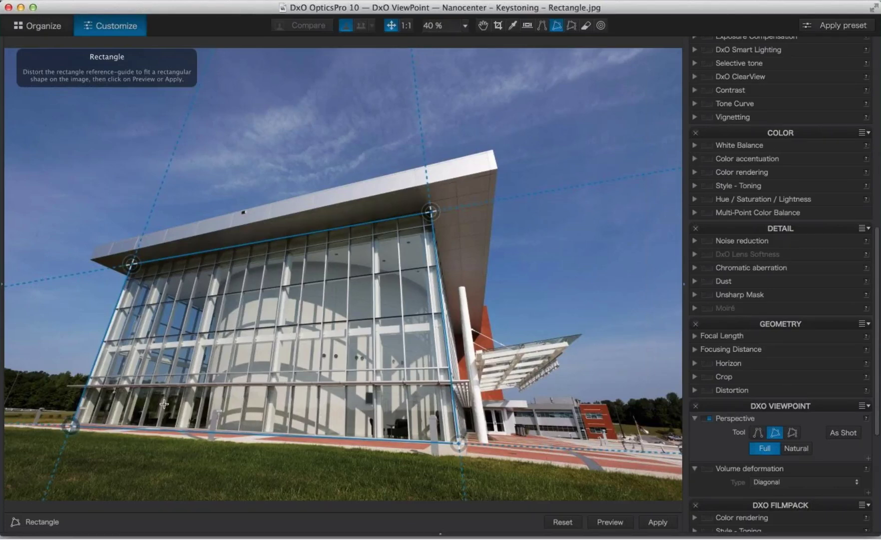
{"action": "left_click_drag", "start_coordinate": [73, 424], "coordinate": [75, 422]}
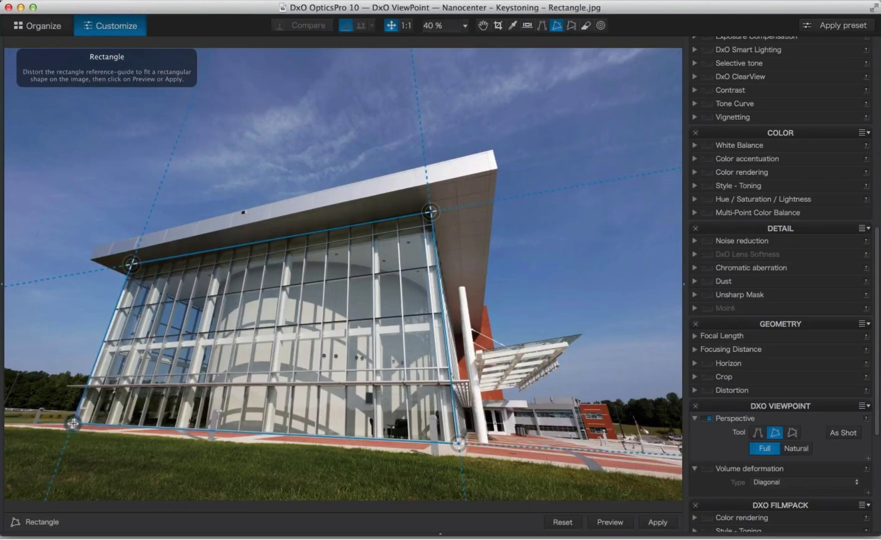
Apply the rectangle perspective correction and switch on automatic Crop to remove the black borders
{"action": "left_click", "coordinate": [657, 522]}
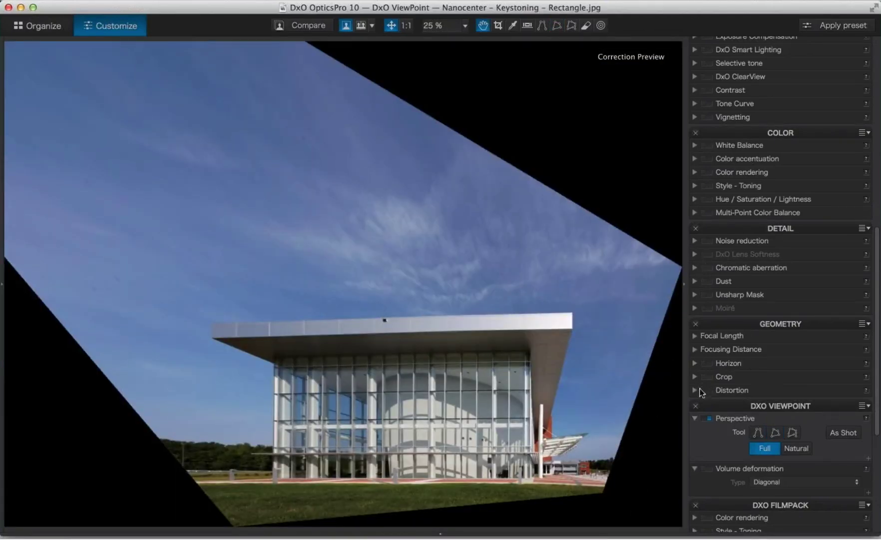
{"action": "left_click", "coordinate": [708, 377]}
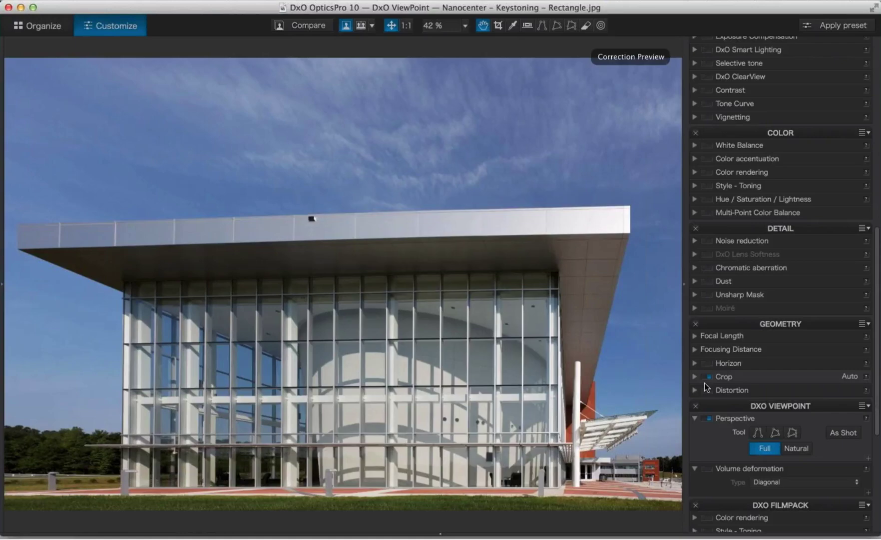
Compare the corrected and cropped Nanocenter photo repeatedly with its as-shot version
{"action": "left_click", "coordinate": [315, 27]}
{"action": "left_click", "coordinate": [316, 27]}
{"action": "left_click", "coordinate": [306, 26]}
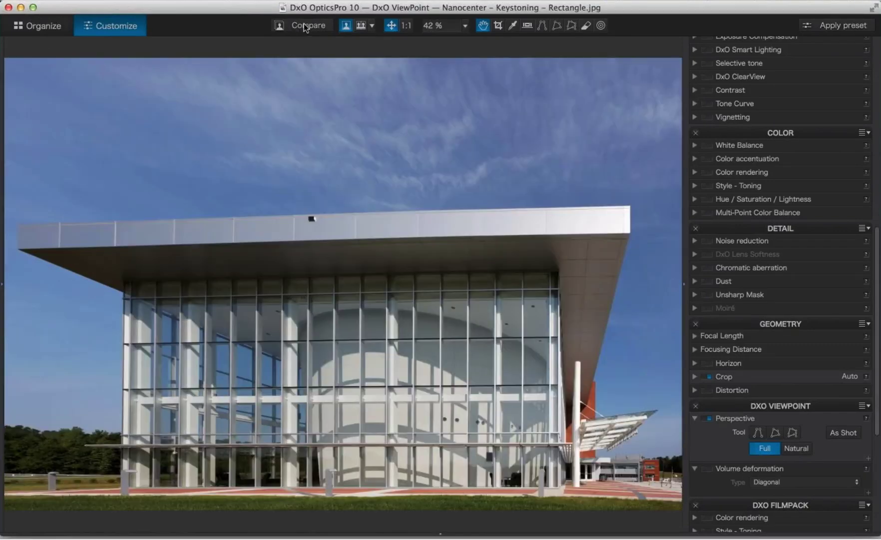
{"action": "left_click", "coordinate": [303, 24]}
{"action": "left_click", "coordinate": [303, 24]}
{"action": "left_click", "coordinate": [304, 24]}
{"action": "left_click", "coordinate": [305, 24]}
{"action": "left_click", "coordinate": [298, 25]}
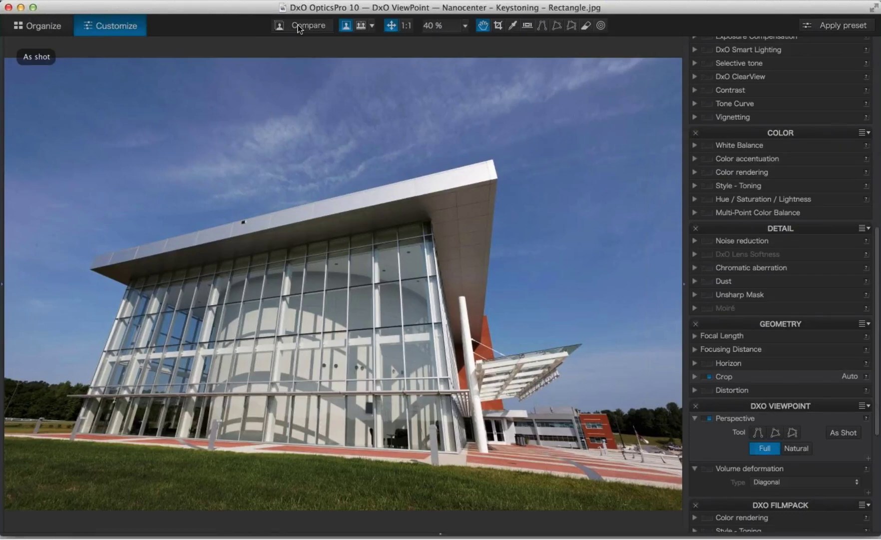
{"action": "left_click", "coordinate": [297, 25]}
{"action": "left_click", "coordinate": [298, 26]}
{"action": "left_click", "coordinate": [298, 27]}
{"action": "left_click", "coordinate": [299, 27]}
{"action": "left_click", "coordinate": [301, 26]}
{"action": "left_click", "coordinate": [297, 25]}
{"action": "left_click", "coordinate": [297, 25]}
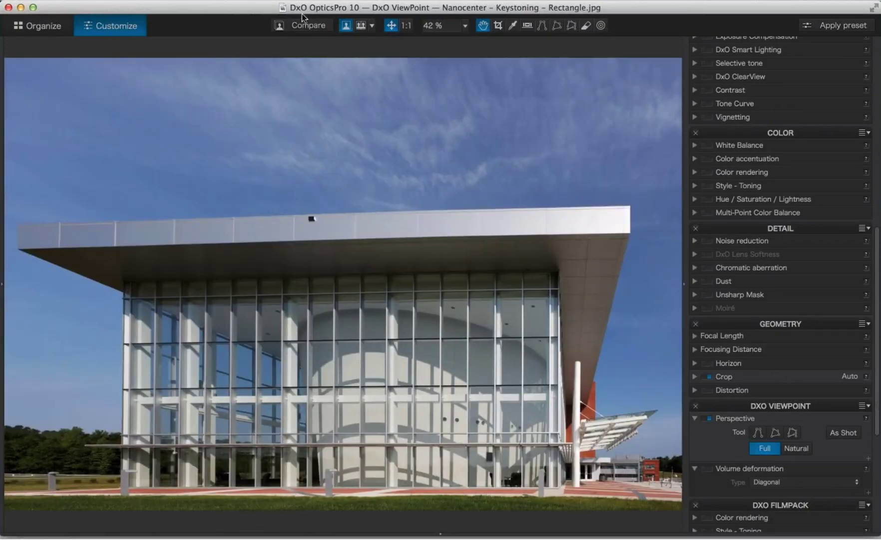
{"action": "left_click", "coordinate": [298, 25]}
{"action": "left_click", "coordinate": [299, 26]}
{"action": "left_click", "coordinate": [303, 28]}
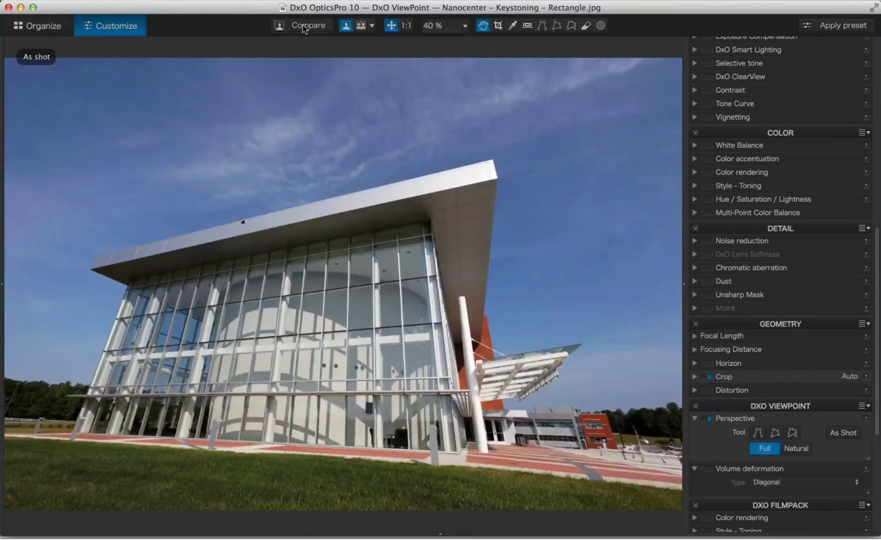
{"action": "left_click", "coordinate": [310, 26]}
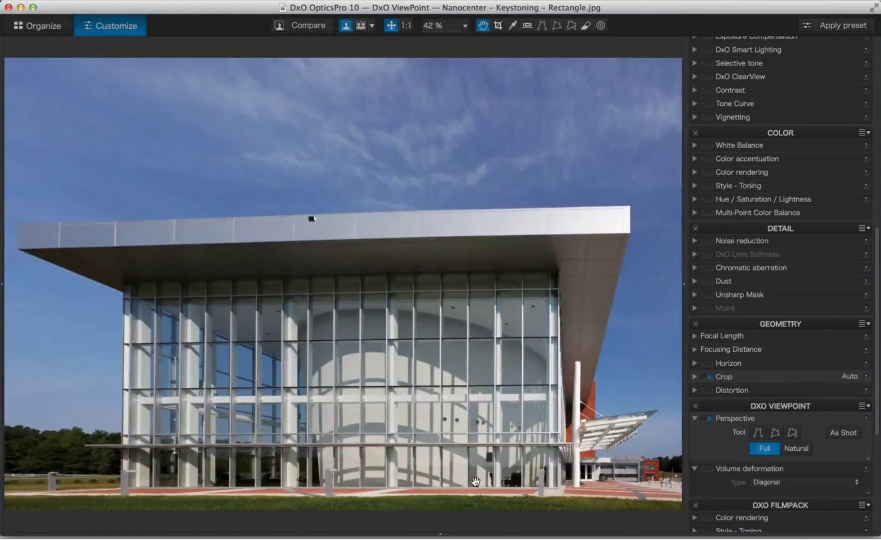
Bring back the thumbnail strip and switch from the DxO ViewPoint folder to the DxO Elite folder
{"action": "left_click", "coordinate": [437, 533]}
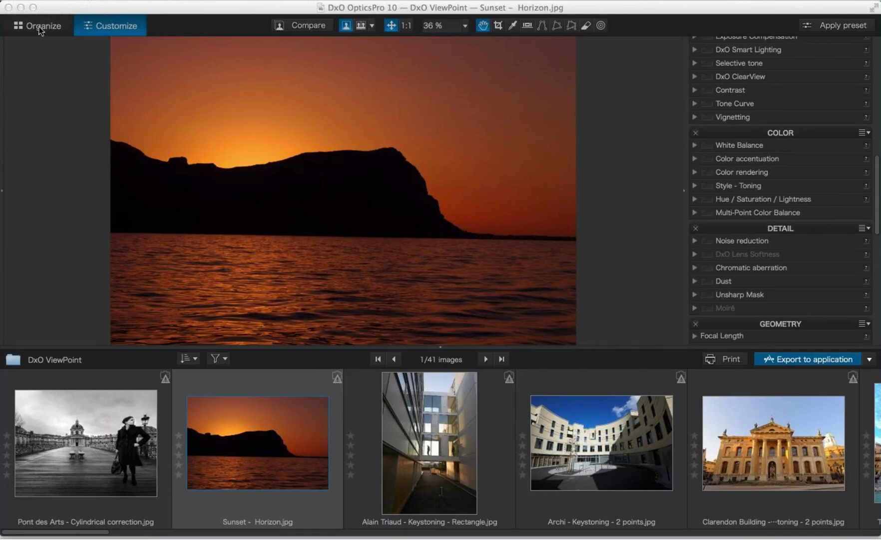
{"action": "left_click", "coordinate": [40, 28]}
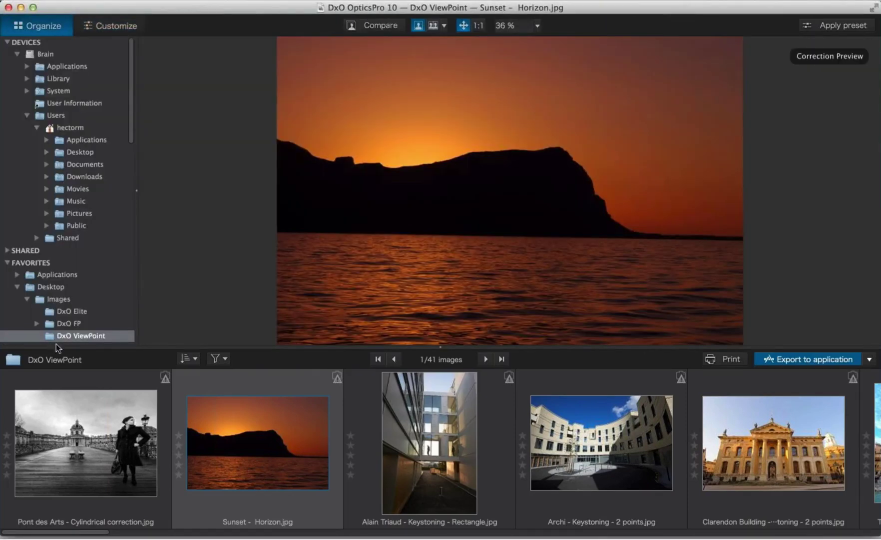
{"action": "left_click", "coordinate": [70, 312]}
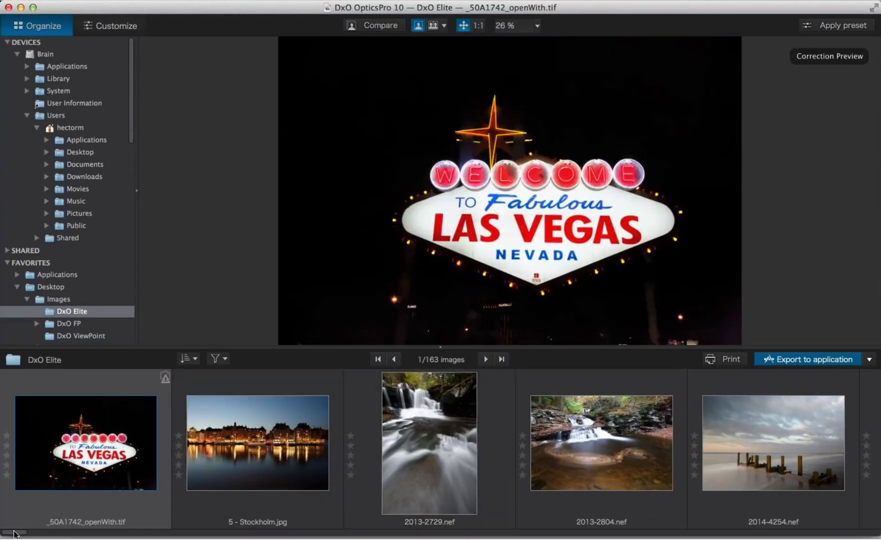
Find the Vendome-Place-I.CR2 photo among the folder's images and open it for customizing
{"action": "left_click_drag", "start_coordinate": [13, 534], "coordinate": [32, 534]}
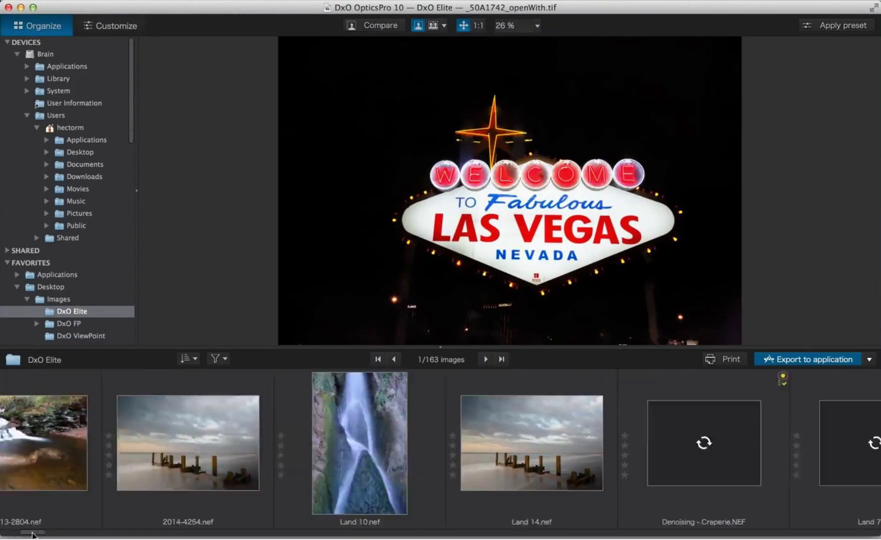
{"action": "scroll", "coordinate": [32, 535], "scroll_direction": "right", "scroll_amount": 10}
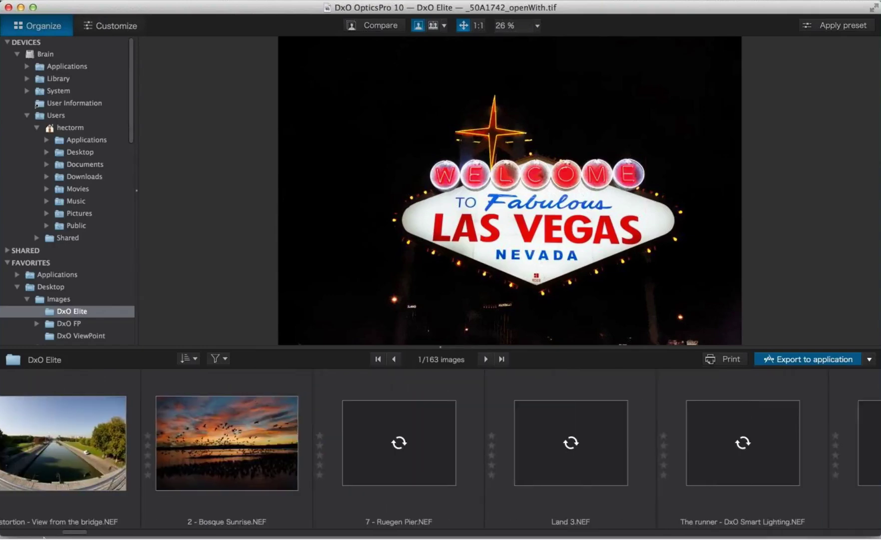
{"action": "scroll", "coordinate": [44, 536], "scroll_direction": "left", "scroll_amount": 10}
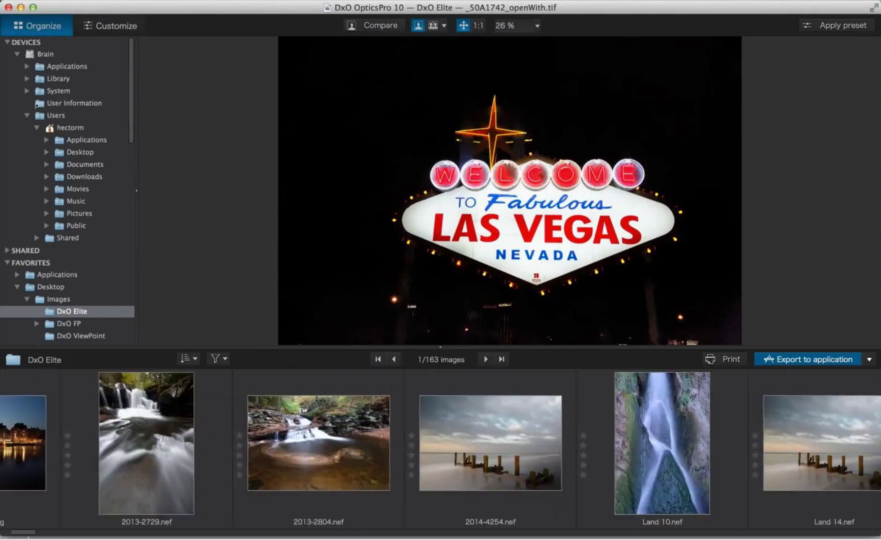
{"action": "left_click_drag", "start_coordinate": [28, 537], "coordinate": [234, 537]}
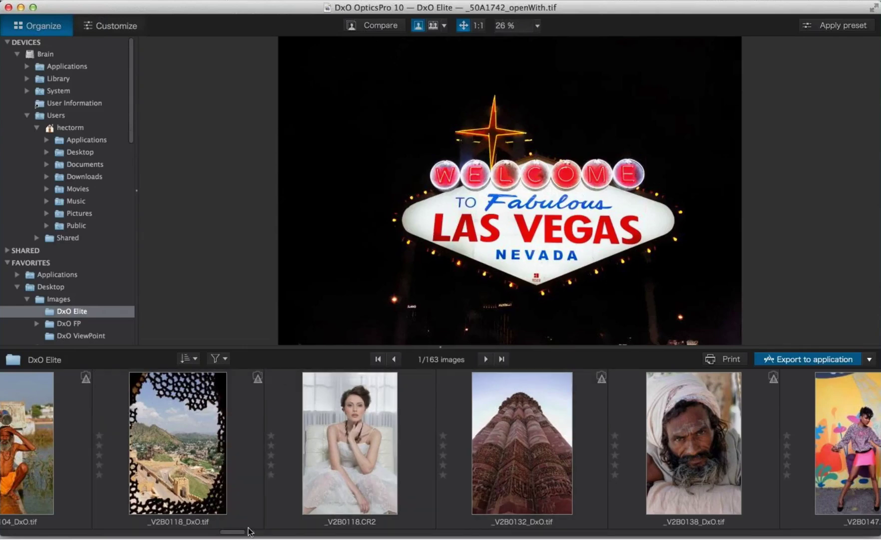
{"action": "left_click_drag", "start_coordinate": [249, 531], "coordinate": [603, 537]}
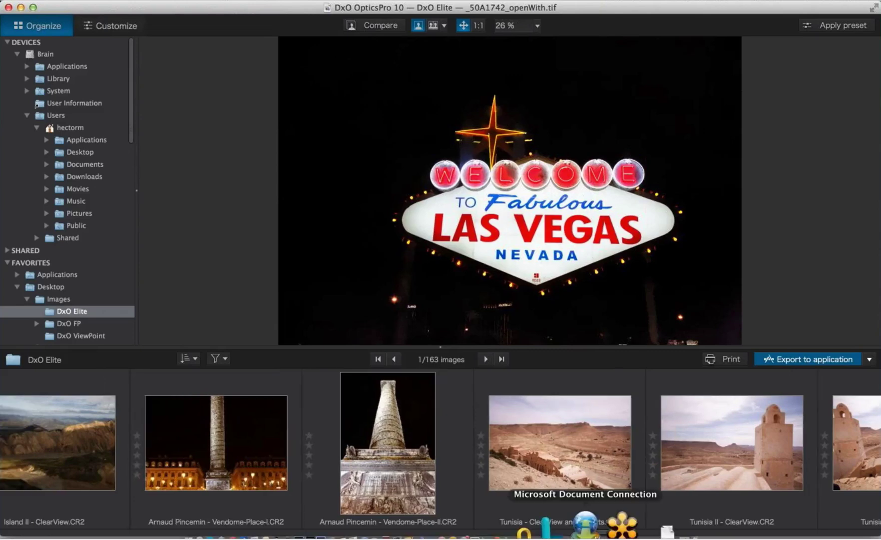
{"action": "left_click", "coordinate": [260, 424]}
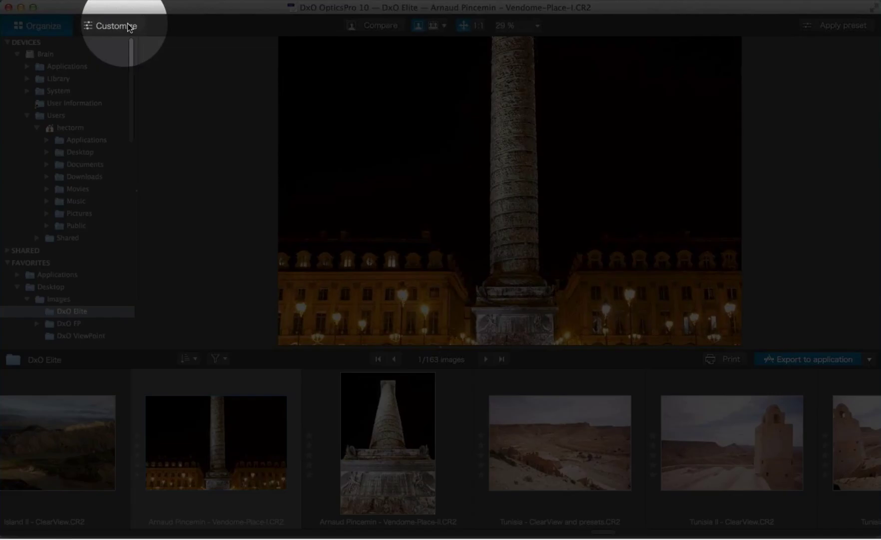
{"action": "left_click", "coordinate": [129, 28]}
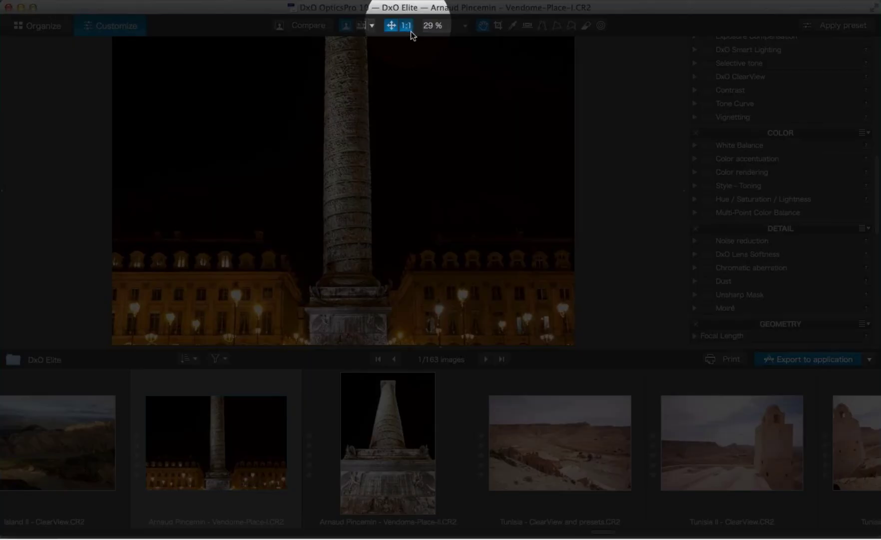
Show the Vendome column photo at 1:1 with the thumbnail strip hidden and bring the column's upper part into view
{"action": "left_click", "coordinate": [409, 30]}
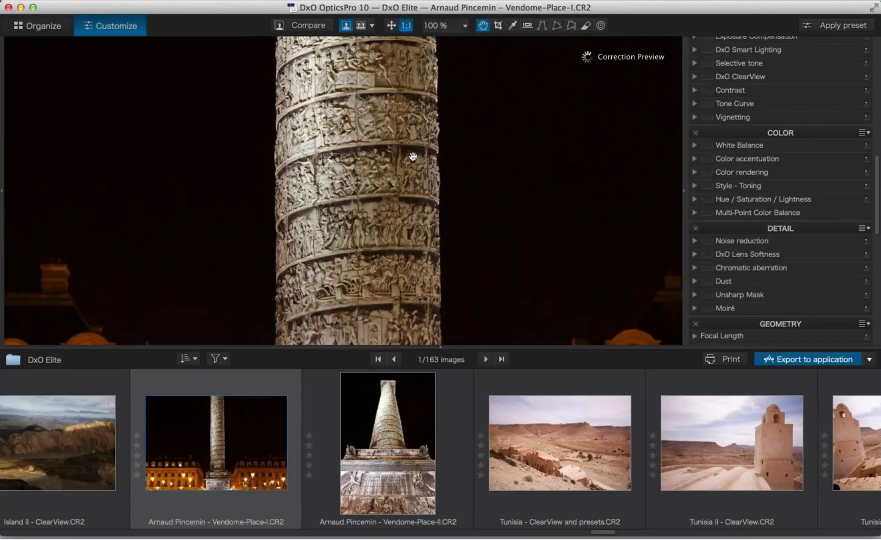
{"action": "scroll", "coordinate": [440, 240], "scroll_direction": "down", "scroll_amount": 5}
{"action": "scroll", "coordinate": [448, 320], "scroll_direction": "up", "scroll_amount": 1}
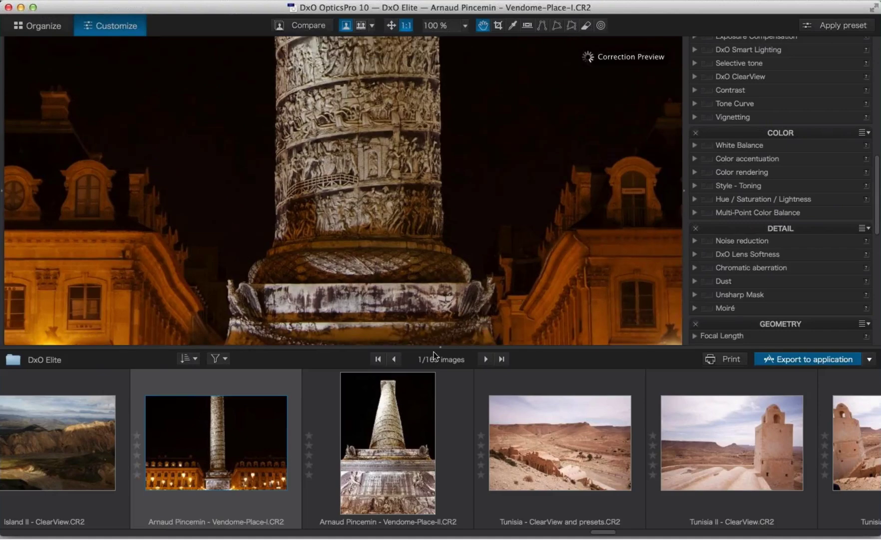
{"action": "left_click", "coordinate": [444, 346]}
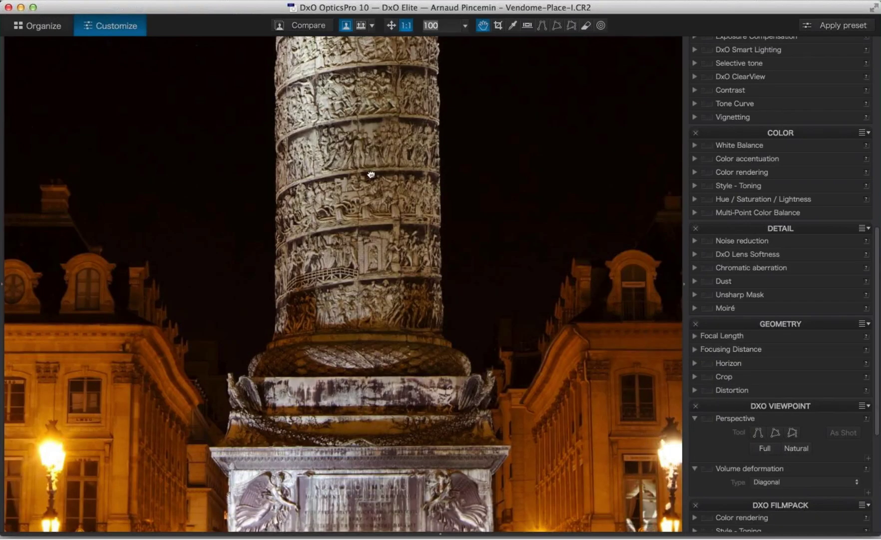
{"action": "left_click_drag", "start_coordinate": [370, 173], "coordinate": [364, 437]}
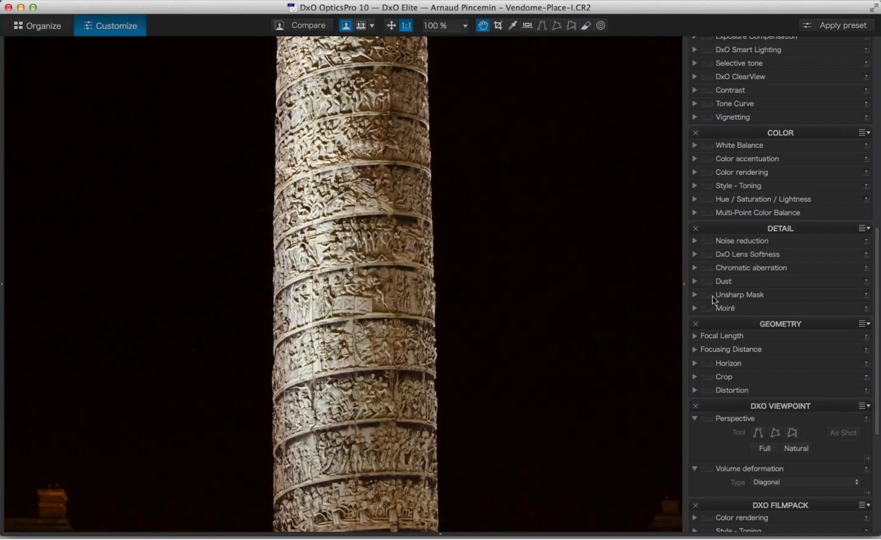
Switch on the Unsharp Mask and DxO Lens Softness corrections for the column photo
{"action": "left_click", "coordinate": [710, 295]}
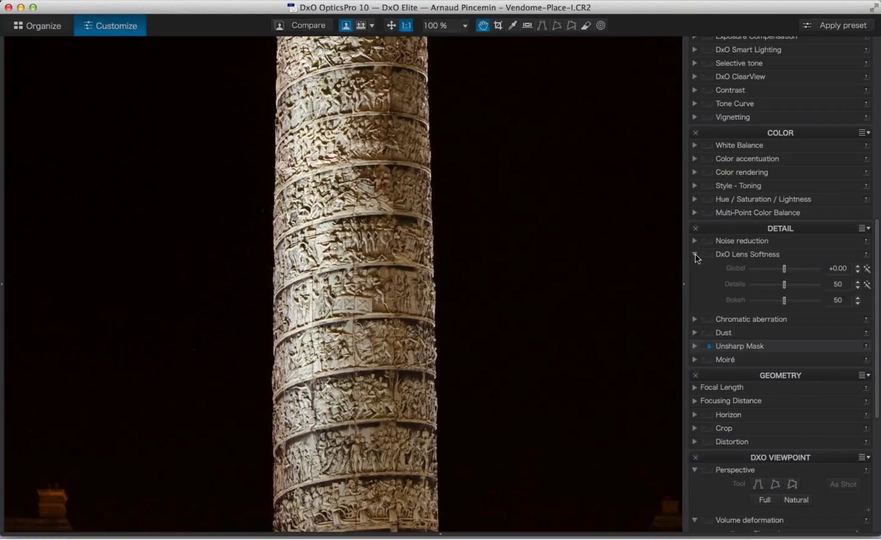
{"action": "left_click", "coordinate": [730, 256]}
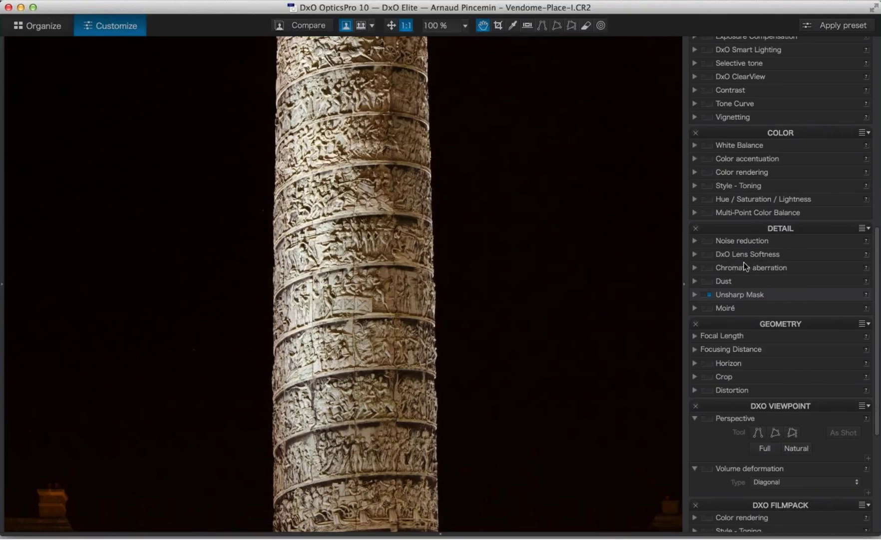
{"action": "left_click", "coordinate": [709, 255]}
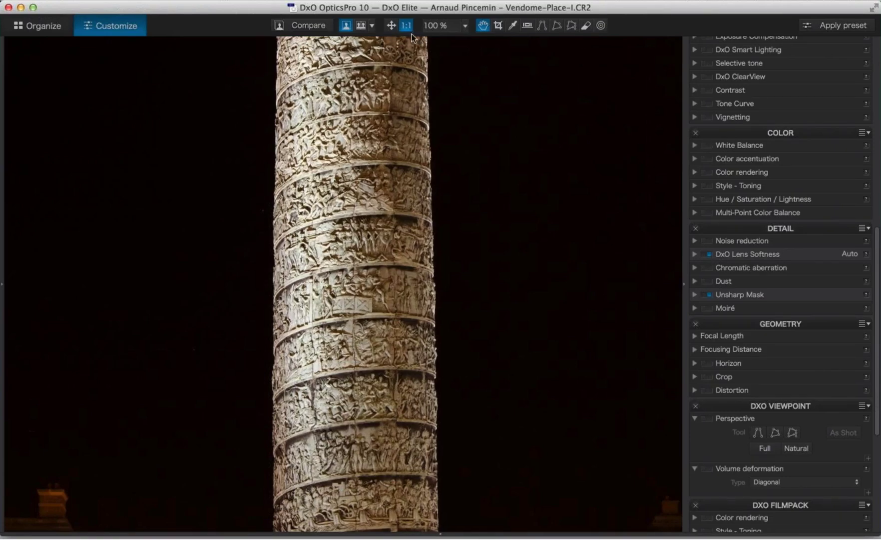
Compare the as-shot and corrected column reliefs side by side at 200 % and bring back the thumbnail strip
{"action": "left_click", "coordinate": [466, 26]}
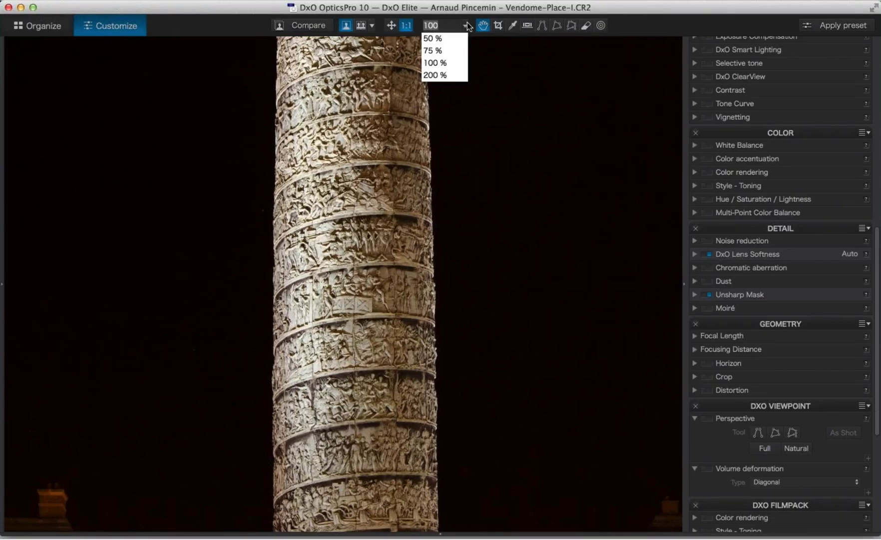
{"action": "left_click", "coordinate": [442, 75]}
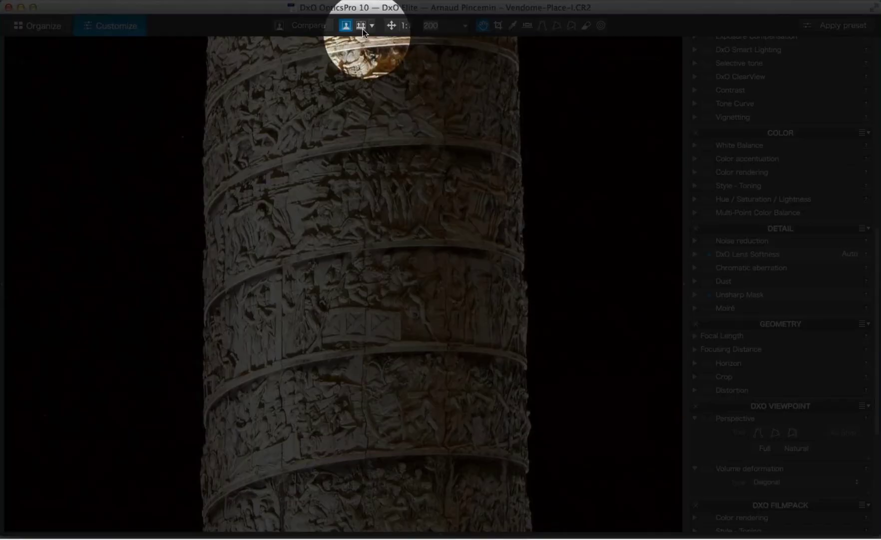
{"action": "left_click", "coordinate": [362, 26]}
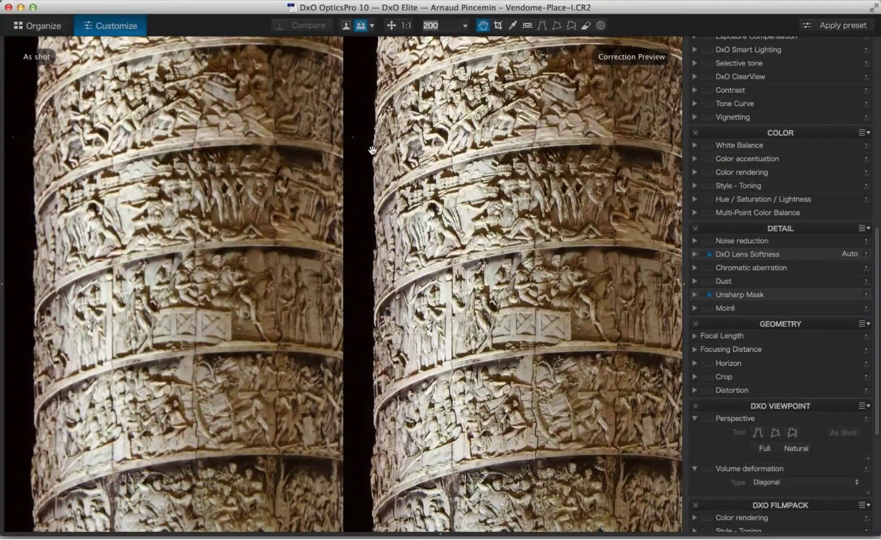
{"action": "left_click_drag", "start_coordinate": [529, 281], "coordinate": [512, 265]}
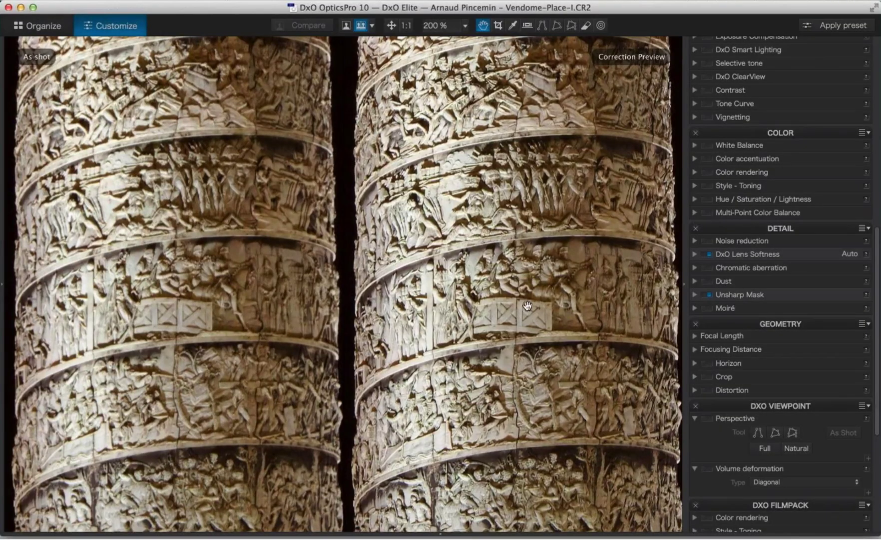
{"action": "left_click", "coordinate": [440, 535]}
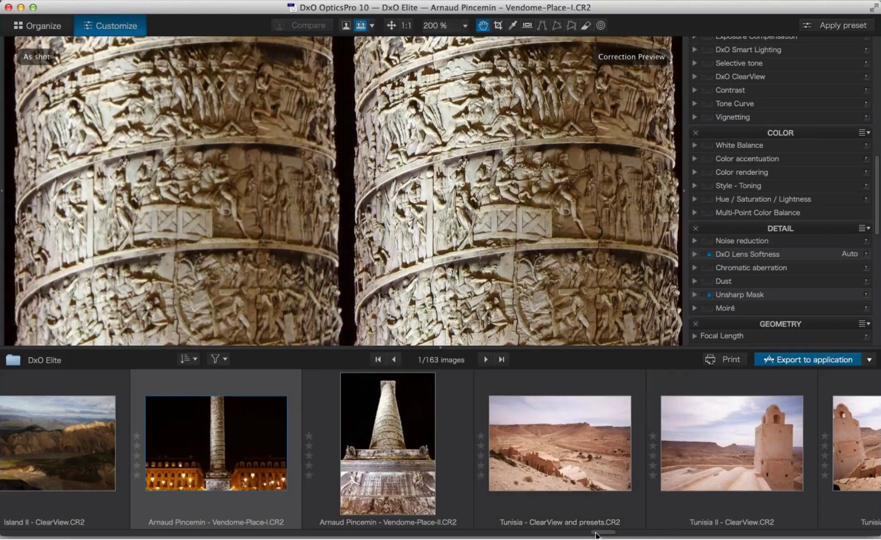
Open the _V2B0743.CR2 goat herd photo in single-image view, fitted to the window with the thumbnail strip hidden
{"action": "scroll", "coordinate": [610, 532], "scroll_direction": "right", "scroll_amount": 1}
{"action": "left_click_drag", "start_coordinate": [610, 534], "coordinate": [814, 517]}
{"action": "left_click", "coordinate": [332, 424]}
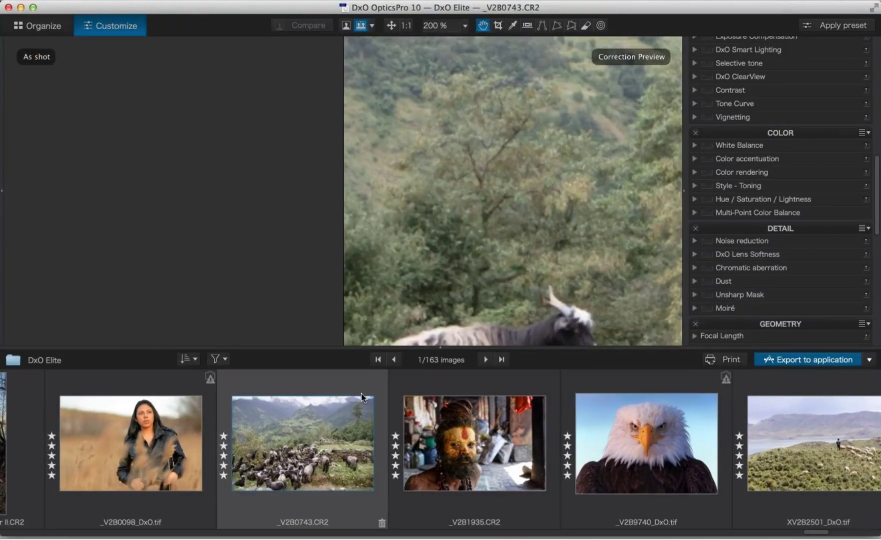
{"action": "left_click", "coordinate": [346, 25]}
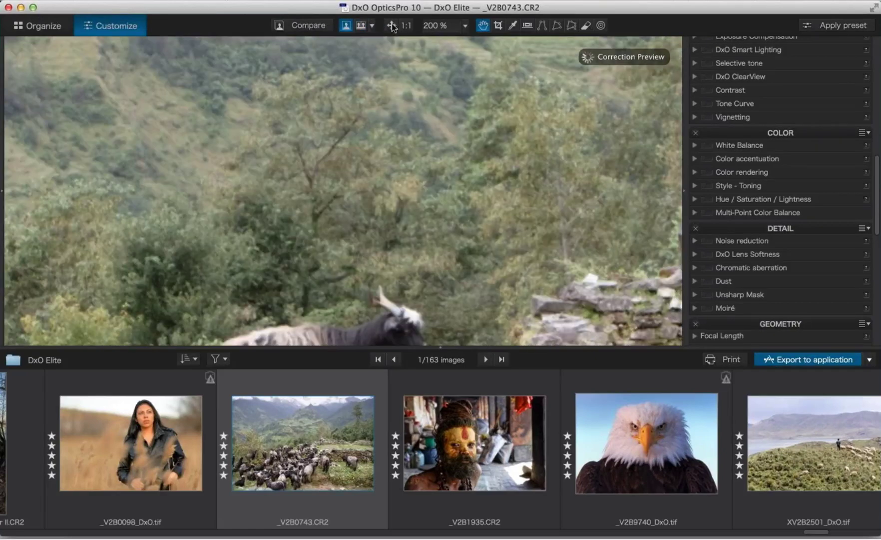
{"action": "left_click", "coordinate": [392, 26]}
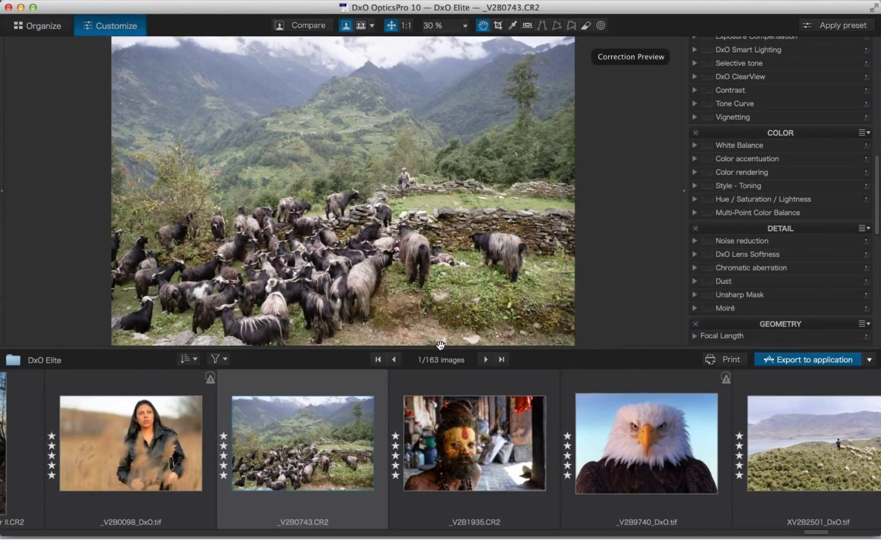
{"action": "left_click", "coordinate": [440, 345]}
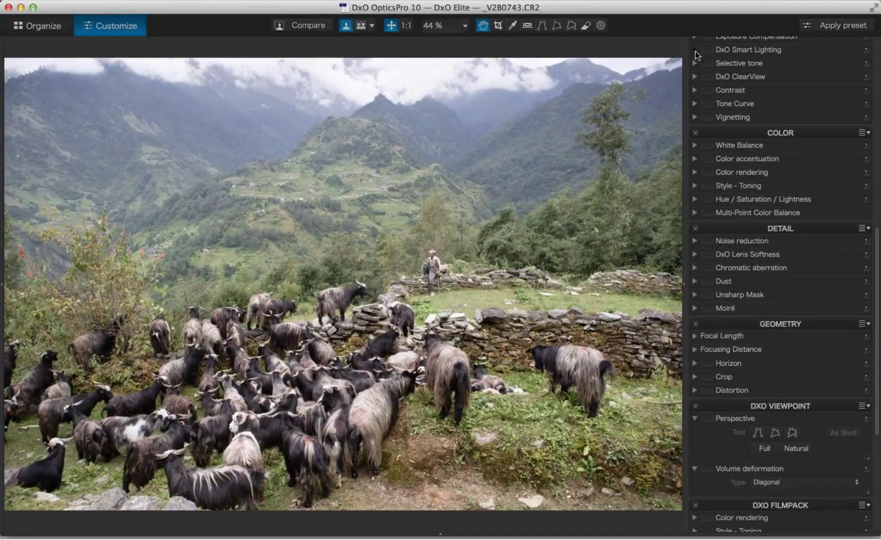
Switch on DxO Smart Lighting in Slight mode and set Selective tone to Highlights -26, Midtones -25 and Blacks -3
{"action": "left_click", "coordinate": [696, 51]}
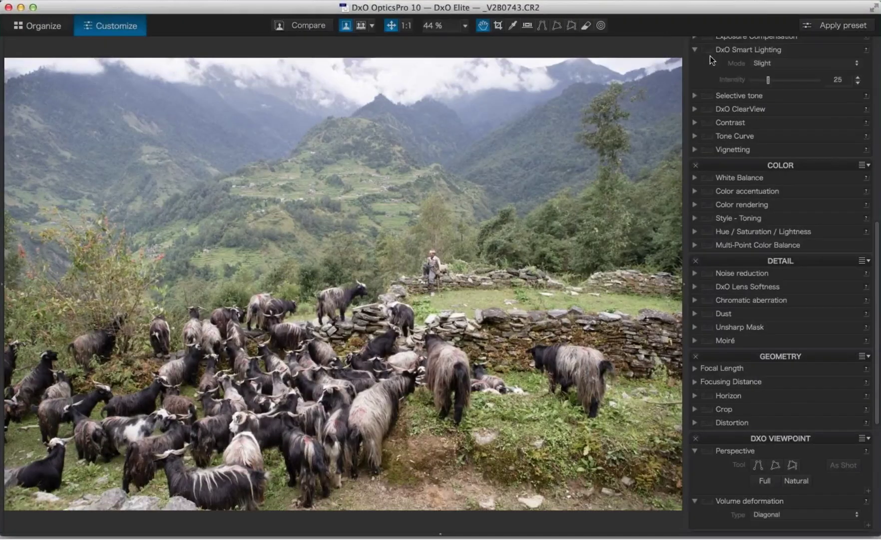
{"action": "left_click", "coordinate": [710, 50]}
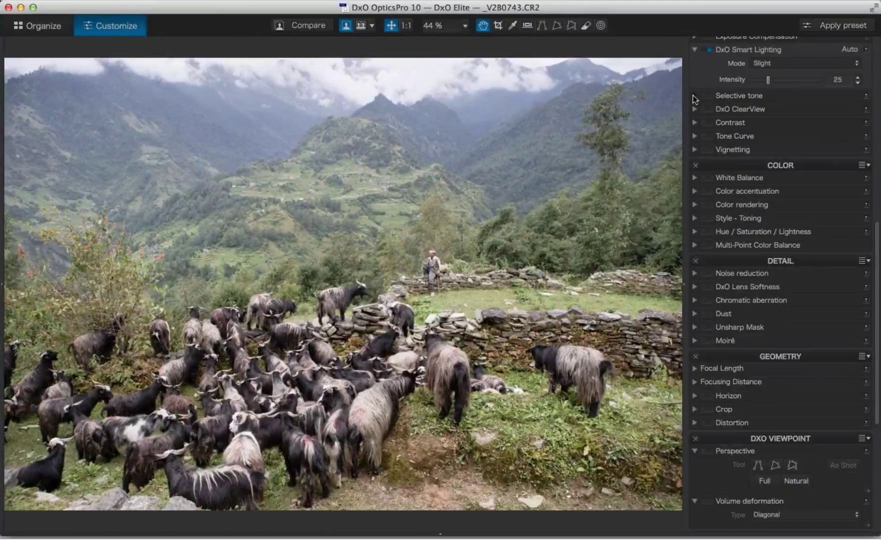
{"action": "left_click", "coordinate": [694, 95]}
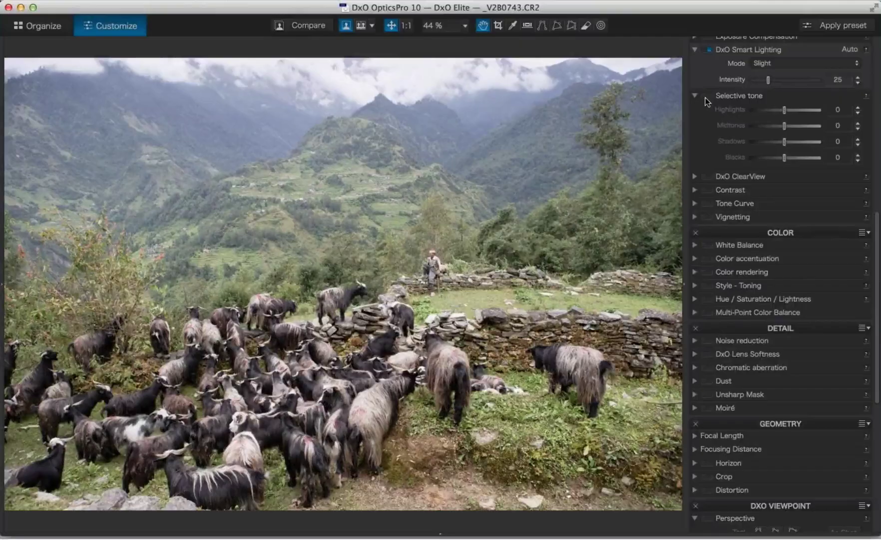
{"action": "mouse_move", "coordinate": [784, 109]}
{"action": "left_mouse_down"}
{"action": "mouse_move", "coordinate": [776, 110]}
{"action": "mouse_move", "coordinate": [776, 126]}
{"action": "left_mouse_up"}
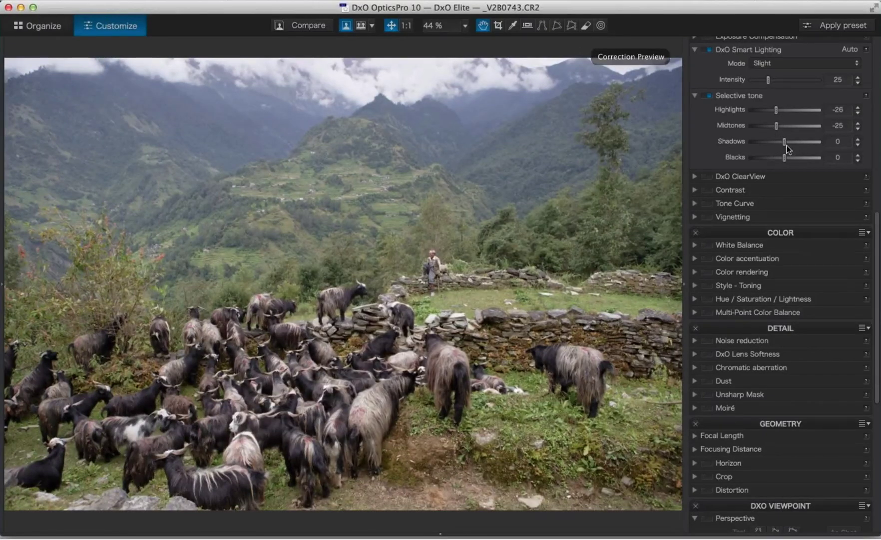
{"action": "left_click", "coordinate": [857, 161]}
{"action": "left_click", "coordinate": [857, 161]}
{"action": "left_click", "coordinate": [857, 160]}
Switch on DxO ClearView for the goat herd photo and set its intensity to 63
{"action": "left_click", "coordinate": [694, 177]}
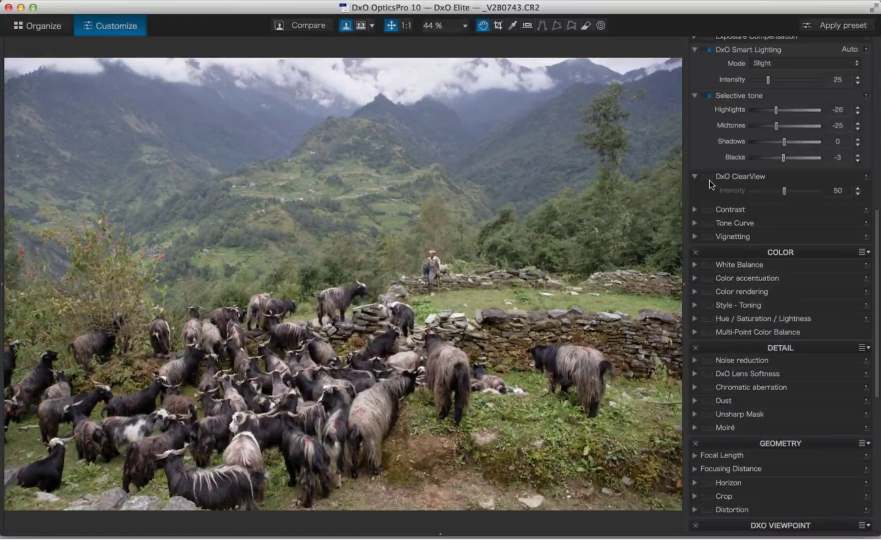
{"action": "left_click", "coordinate": [709, 176]}
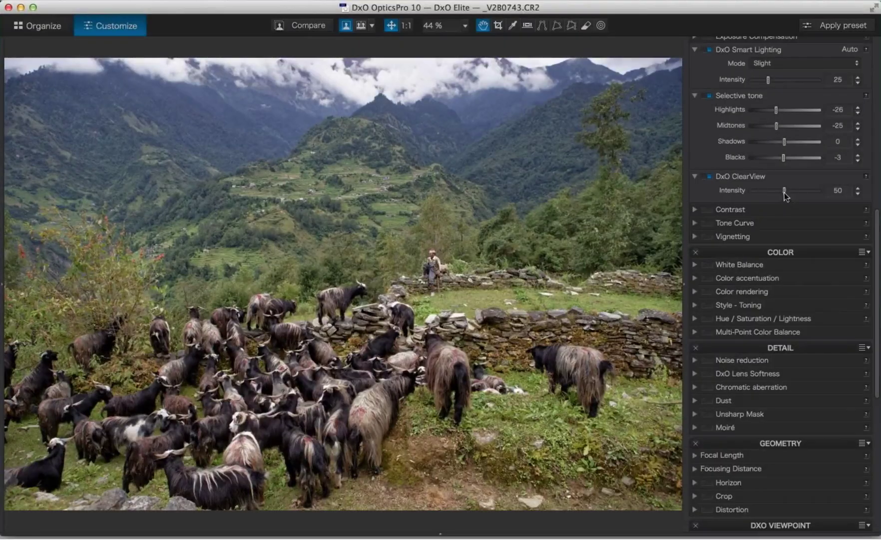
{"action": "left_click_drag", "start_coordinate": [784, 192], "coordinate": [794, 191]}
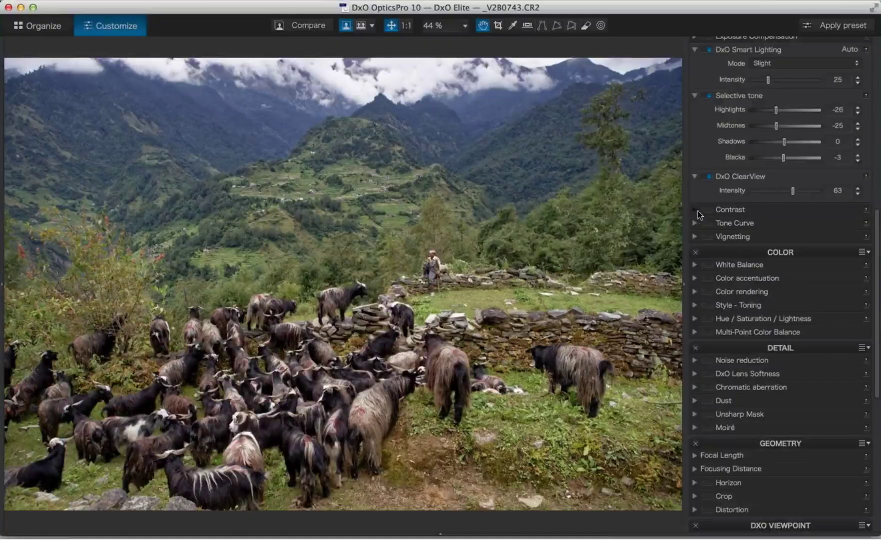
Set Contrast to 29, Microcontrast to 17 and Fine contrast to 11 for the goat herd photo
{"action": "left_click", "coordinate": [696, 210]}
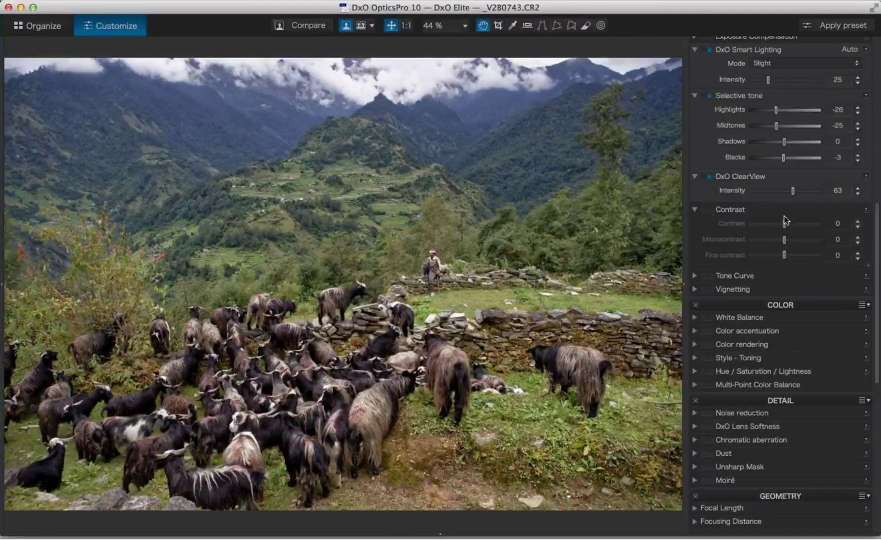
{"action": "mouse_move", "coordinate": [785, 223]}
{"action": "left_mouse_down"}
{"action": "mouse_move", "coordinate": [797, 224]}
{"action": "mouse_move", "coordinate": [790, 241]}
{"action": "left_mouse_up"}
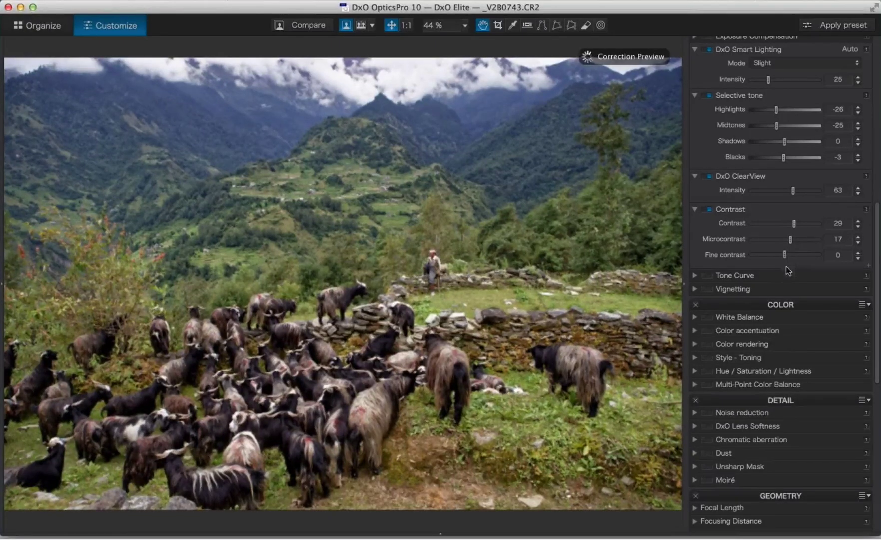
{"action": "left_click_drag", "start_coordinate": [788, 255], "coordinate": [790, 255]}
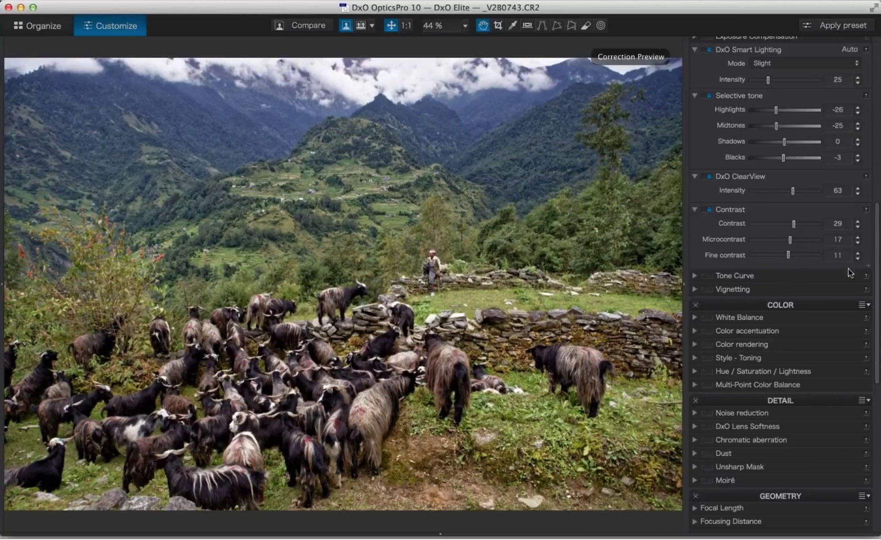
{"action": "left_click_drag", "start_coordinate": [878, 304], "coordinate": [879, 422]}
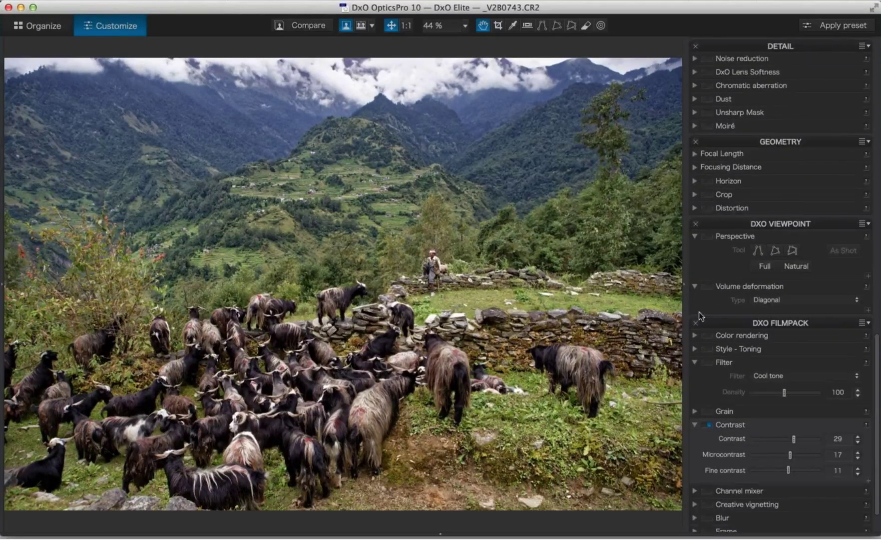
{"action": "left_click", "coordinate": [694, 335]}
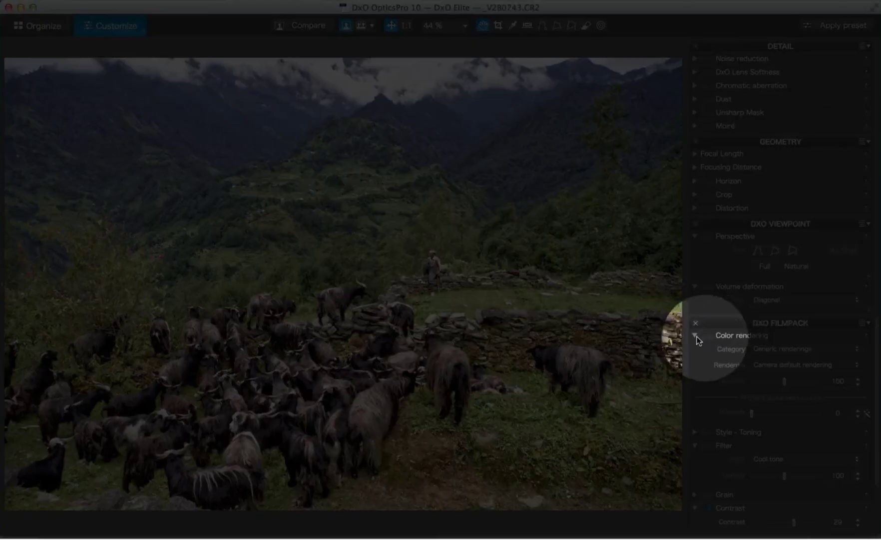
{"action": "left_click", "coordinate": [697, 336]}
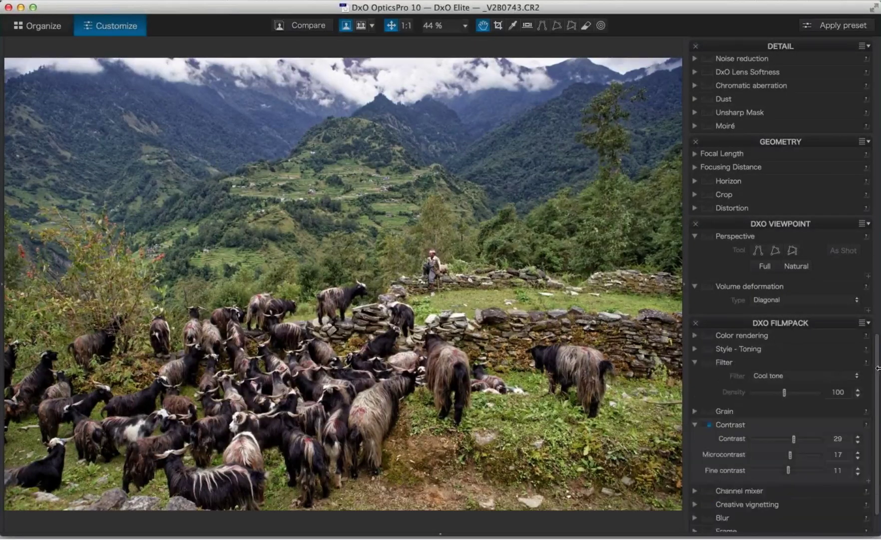
{"action": "left_click_drag", "start_coordinate": [880, 320], "coordinate": [878, 243]}
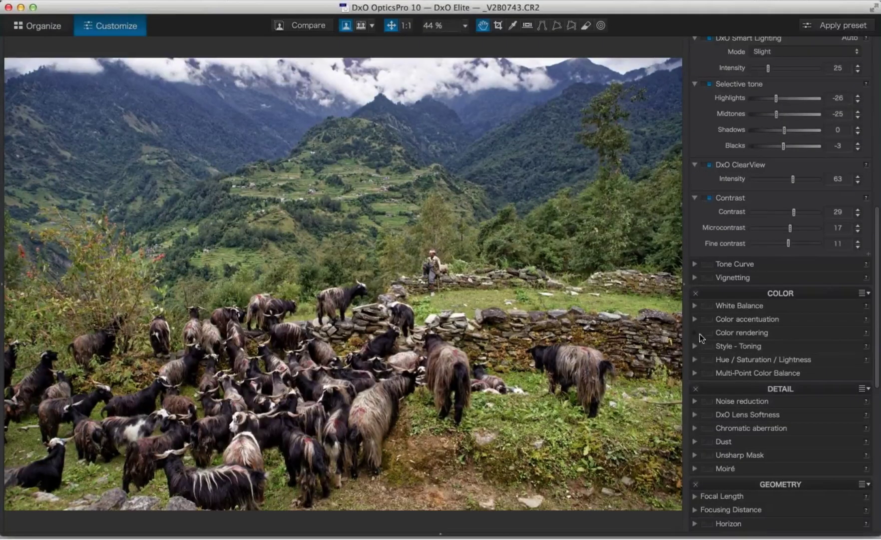
Apply a Camera Body color rendering to the photo, using the Canon 1DsMk2 rendering
{"action": "left_click", "coordinate": [699, 334]}
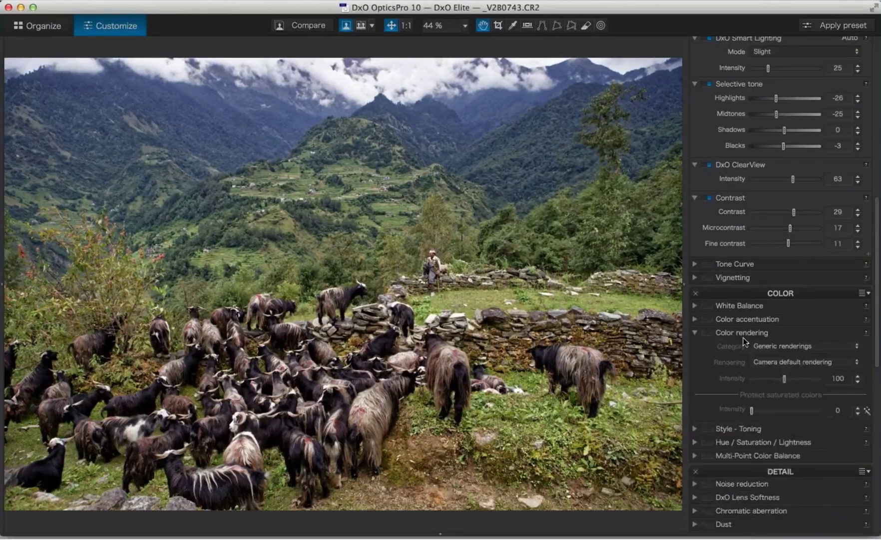
{"action": "left_click", "coordinate": [775, 347]}
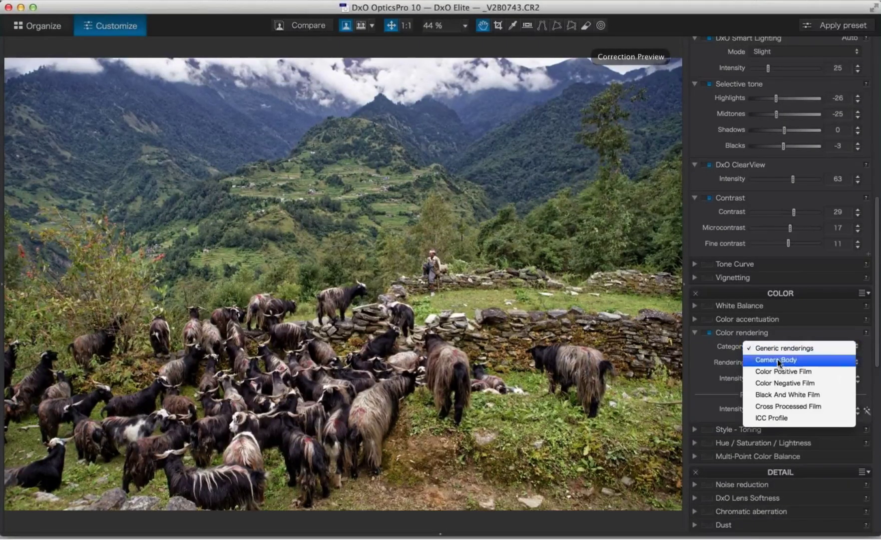
{"action": "left_click", "coordinate": [777, 359]}
{"action": "left_click", "coordinate": [774, 365]}
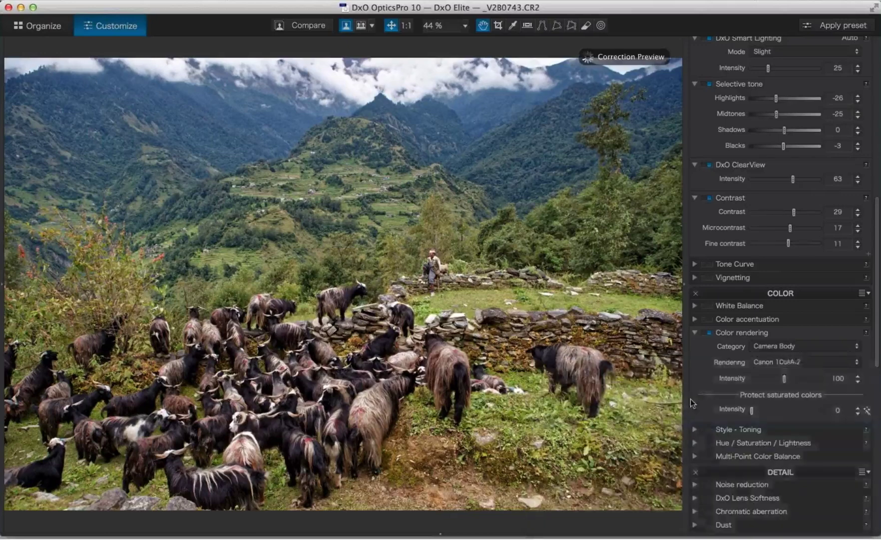
{"action": "left_click", "coordinate": [576, 424]}
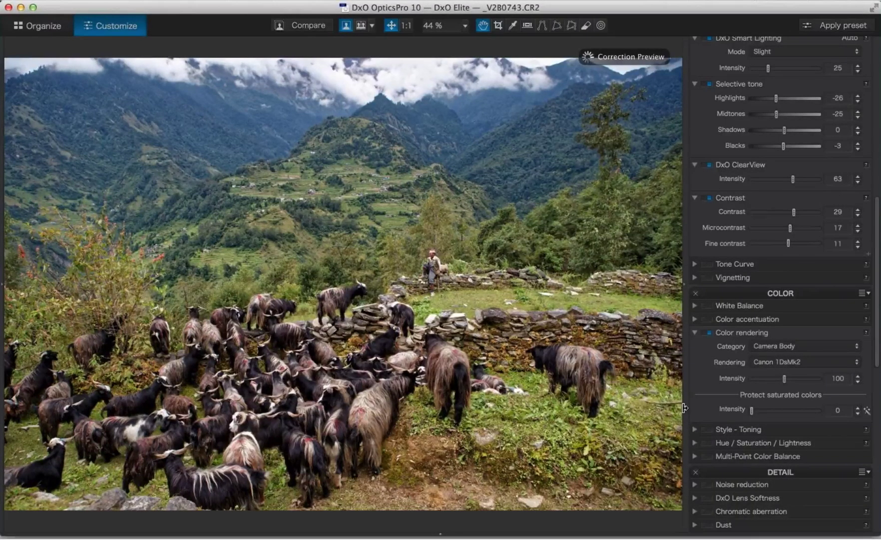
Compare the as-shot and corrected versions side by side at 75 % around the seated shepherd
{"action": "left_click", "coordinate": [363, 30]}
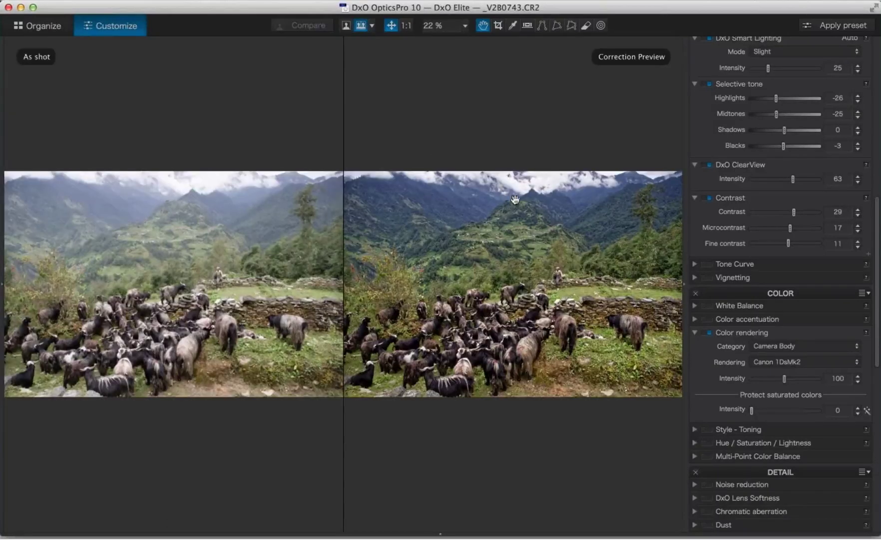
{"action": "left_click", "coordinate": [465, 26]}
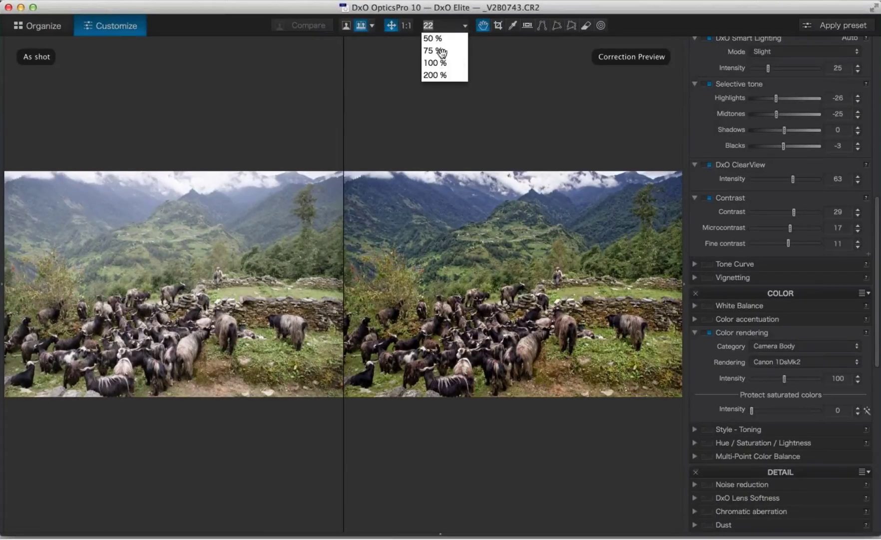
{"action": "left_click", "coordinate": [434, 51]}
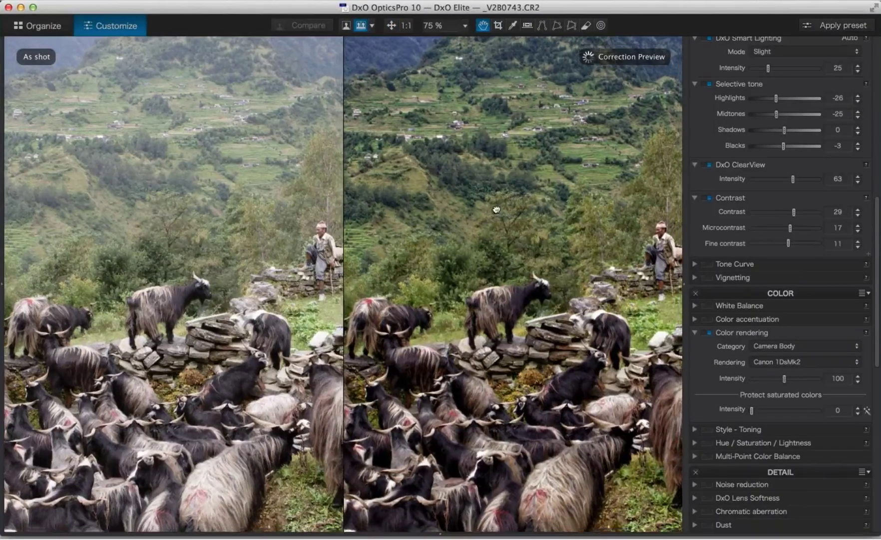
{"action": "left_click_drag", "start_coordinate": [501, 227], "coordinate": [456, 321]}
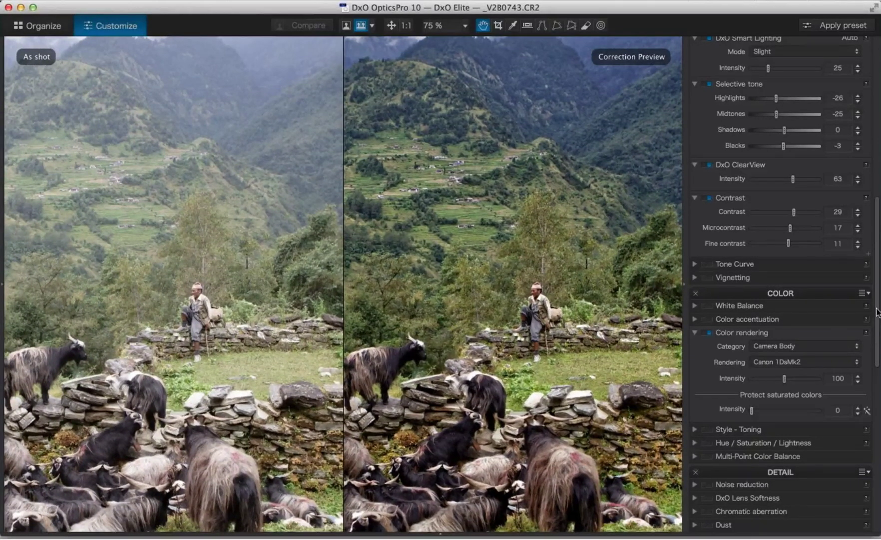
Switch on the Unsharp Mask and DxO Lens Softness corrections for the goat herd photo
{"action": "left_click_drag", "start_coordinate": [875, 330], "coordinate": [874, 384]}
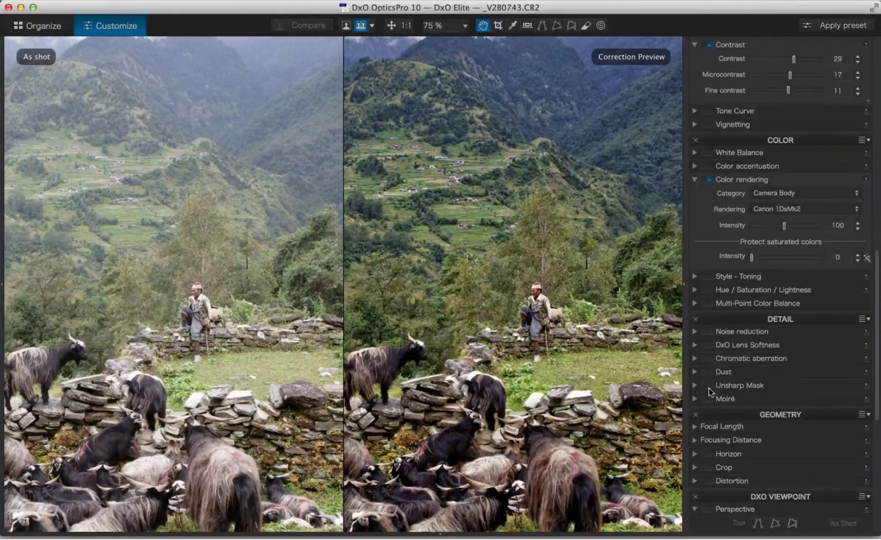
{"action": "left_click", "coordinate": [710, 386]}
{"action": "left_click", "coordinate": [709, 346]}
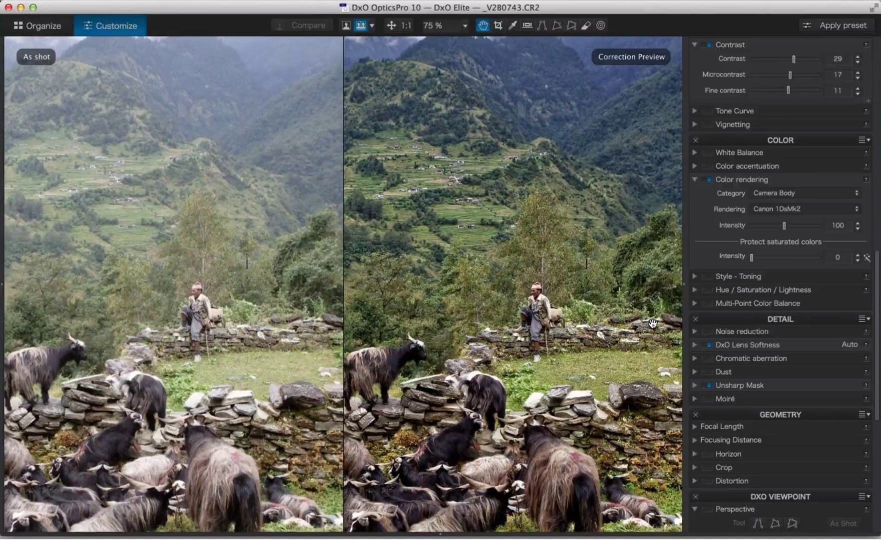
Review the whole corrected goat herd photo alone and side by side with the as-shot version
{"action": "left_click", "coordinate": [391, 26]}
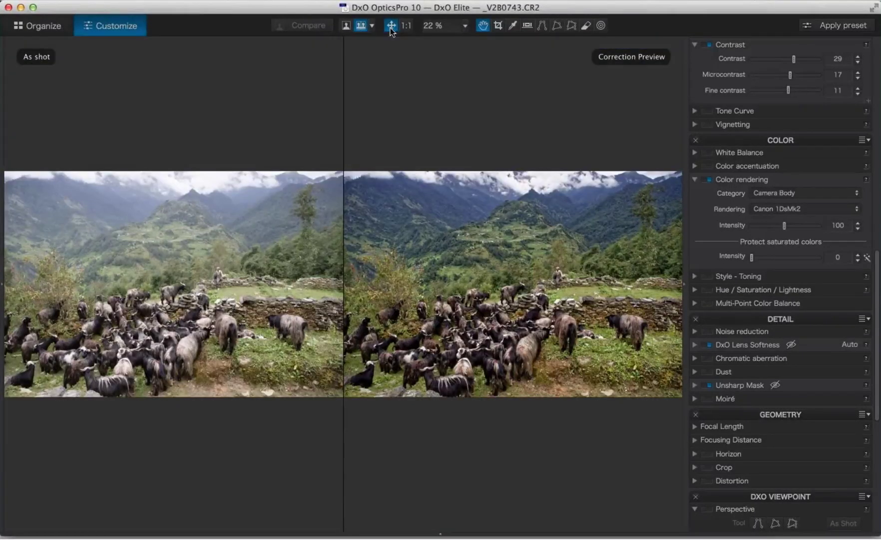
{"action": "left_click", "coordinate": [346, 25]}
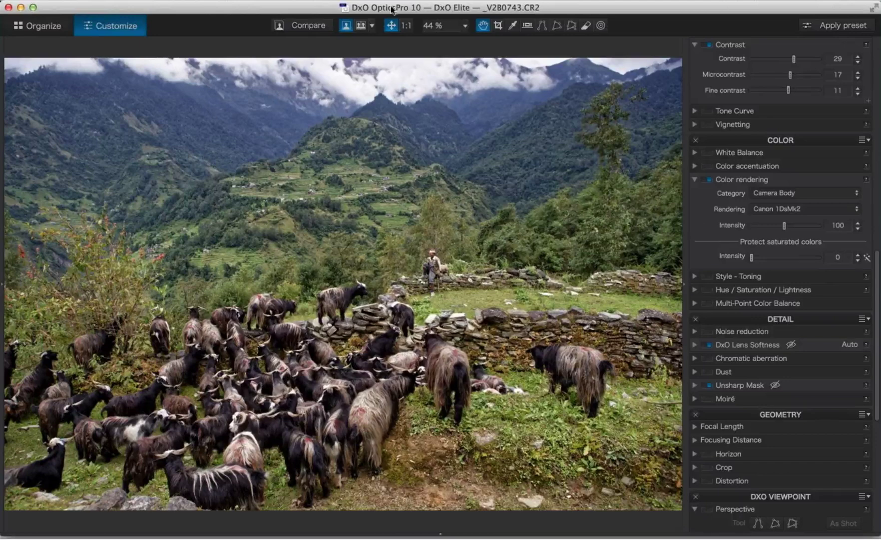
{"action": "left_click", "coordinate": [361, 26]}
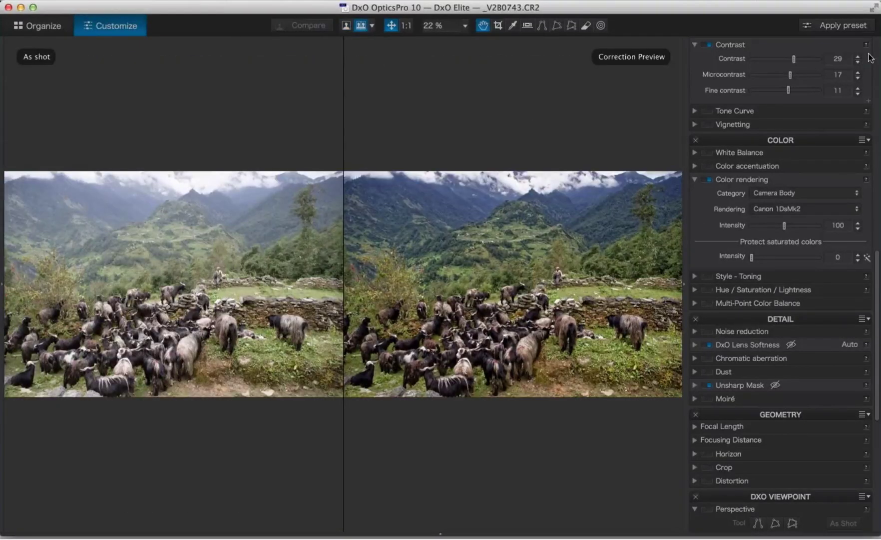
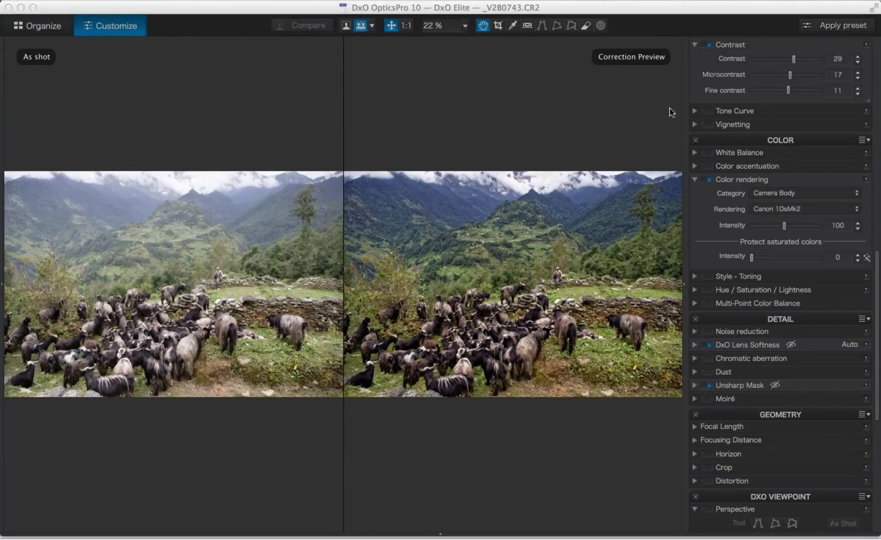
Open the application's General preferences
{"action": "left_click", "coordinate": [75, 7]}
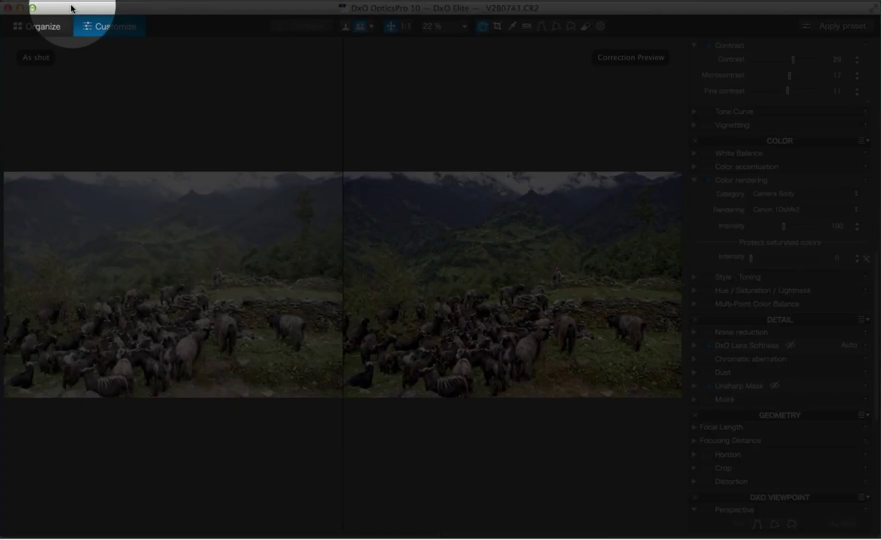
{"action": "left_click", "coordinate": [73, 1]}
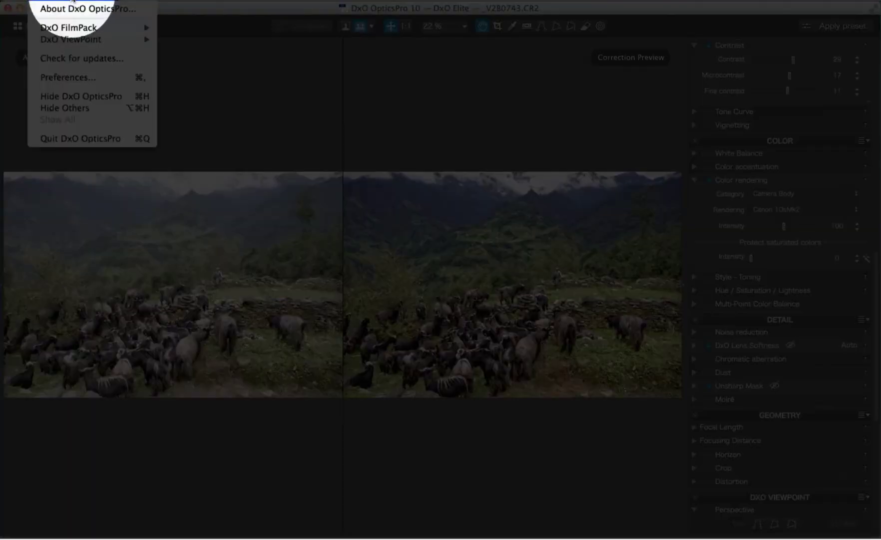
{"action": "left_click", "coordinate": [74, 78]}
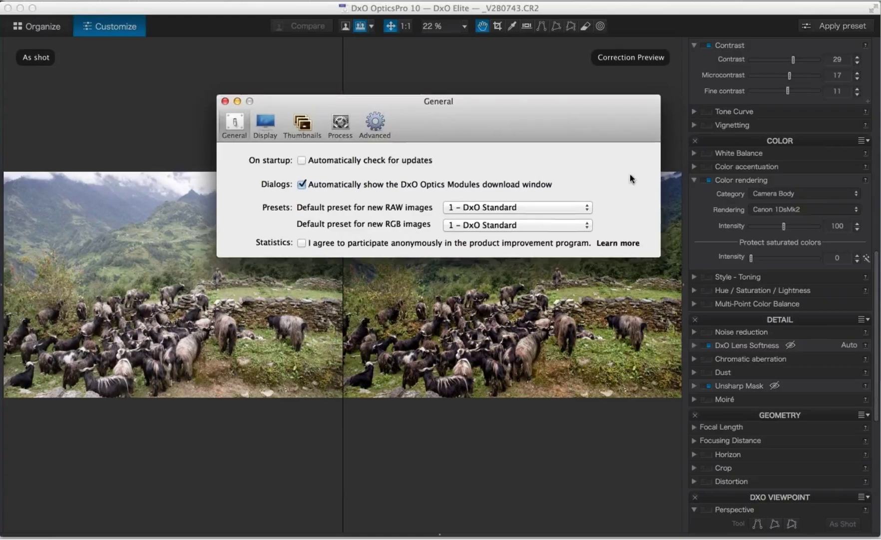
Review the Advanced preferences for performance and sidecars, and close the preferences
{"action": "left_click_drag", "start_coordinate": [388, 130], "coordinate": [299, 425]}
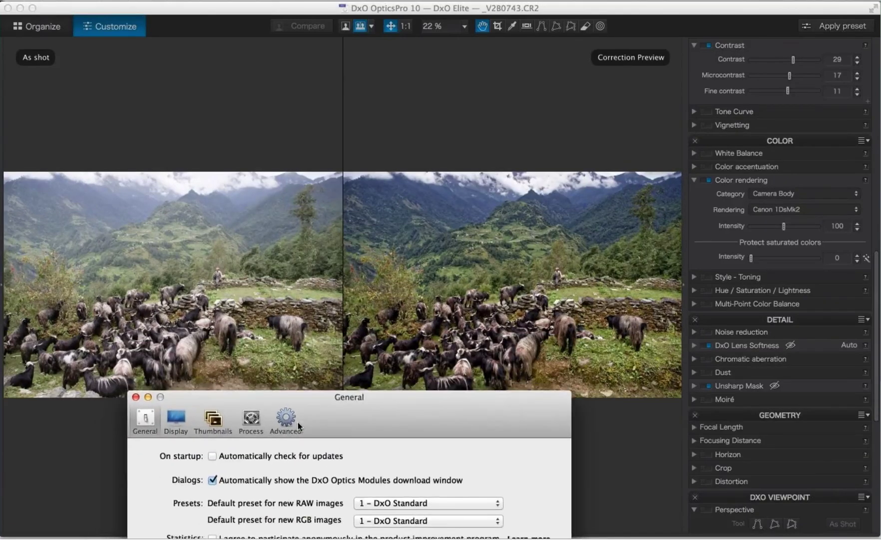
{"action": "left_click", "coordinate": [295, 422]}
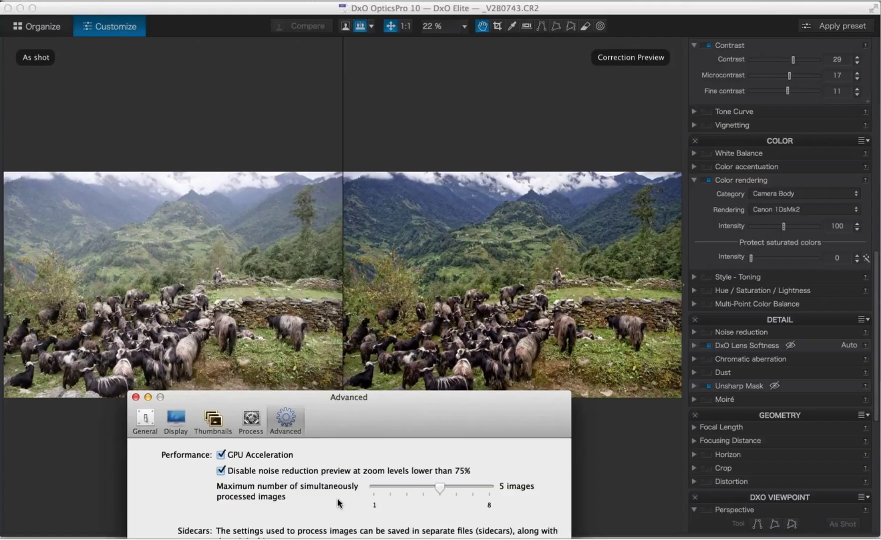
{"action": "left_click", "coordinate": [136, 397]}
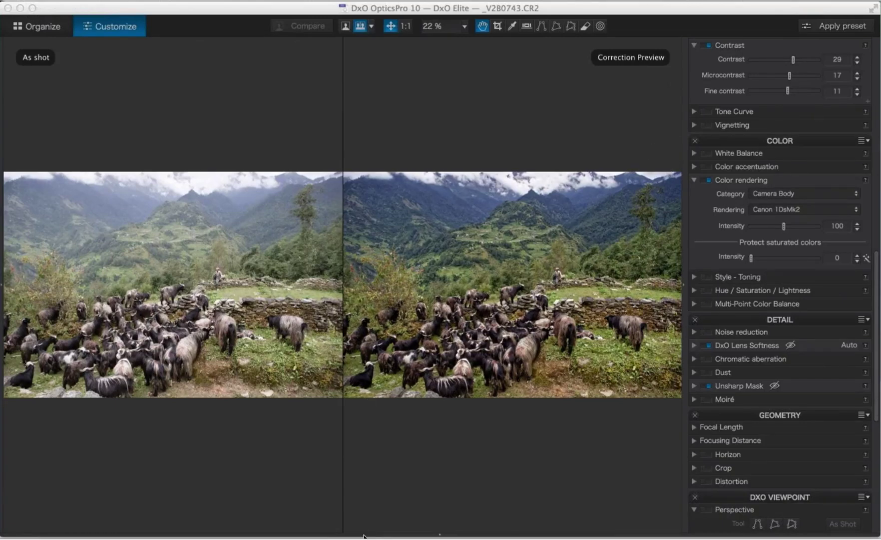
Quit DxO OpticsPro 10
{"action": "mouse_move", "coordinate": [379, 531]}
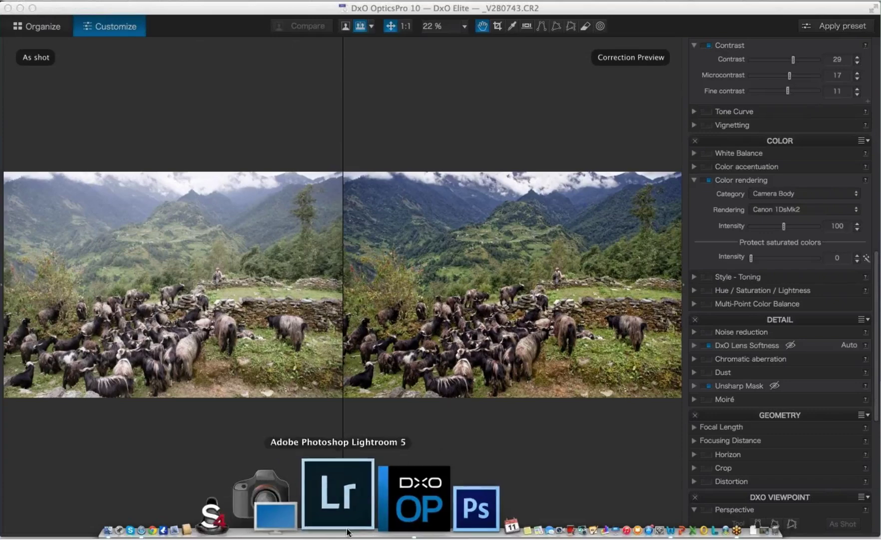
{"action": "right_click", "coordinate": [361, 508]}
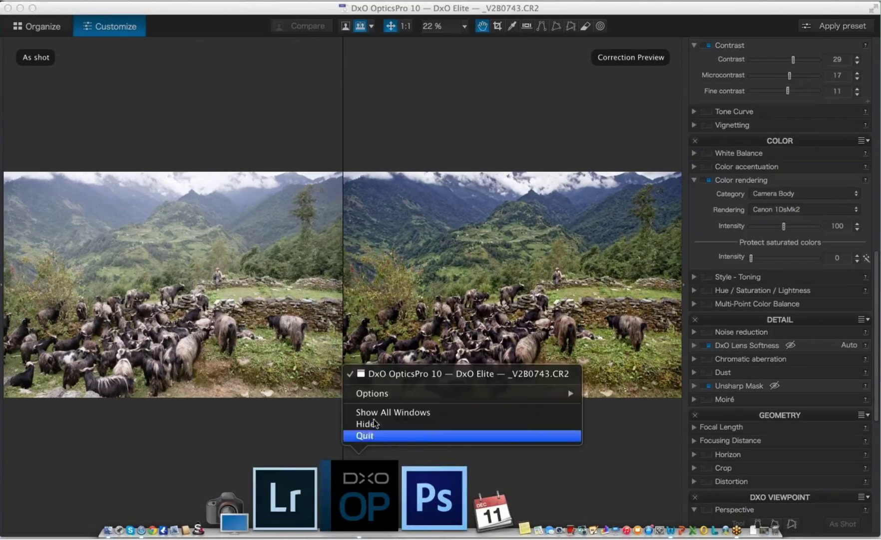
{"action": "left_click", "coordinate": [372, 439]}
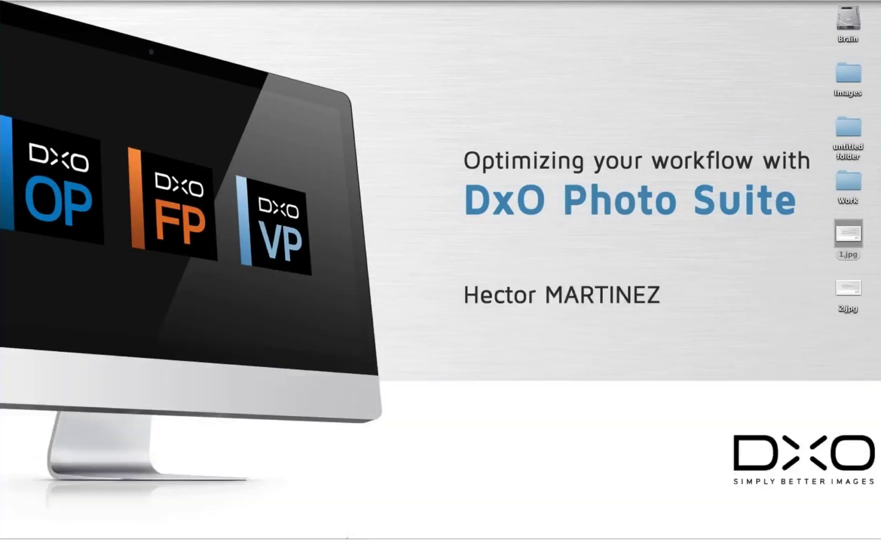
Check the Lightroom folder inside Pictures in the Finder and close the file window
{"action": "mouse_move", "coordinate": [242, 519]}
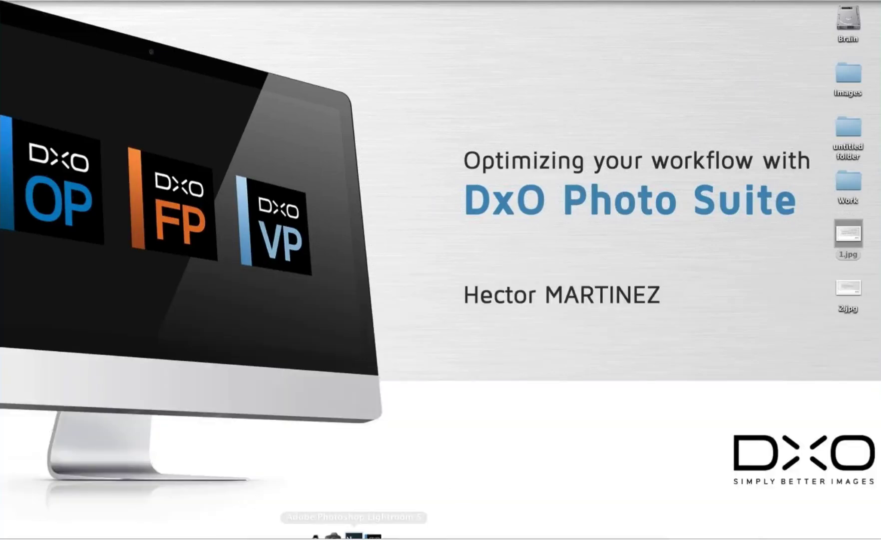
{"action": "left_click", "coordinate": [250, 500]}
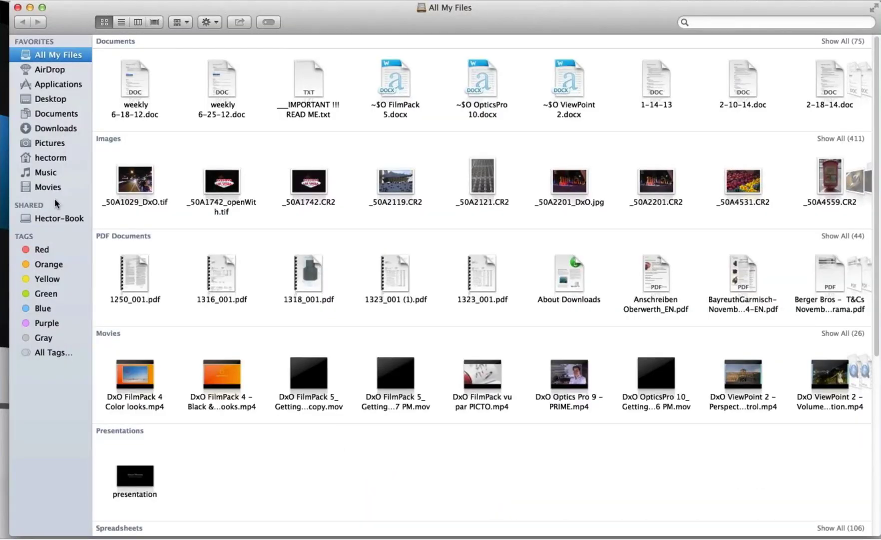
{"action": "left_click", "coordinate": [52, 144]}
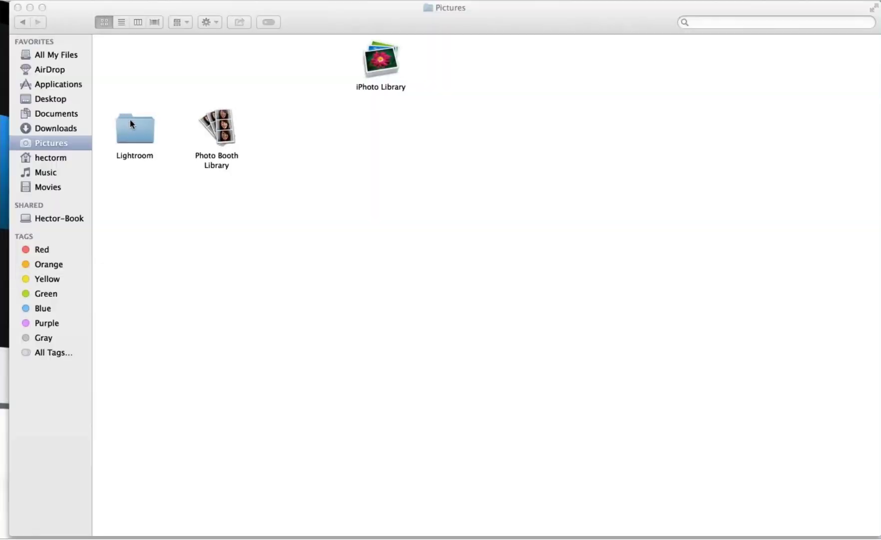
{"action": "double_click", "coordinate": [132, 125]}
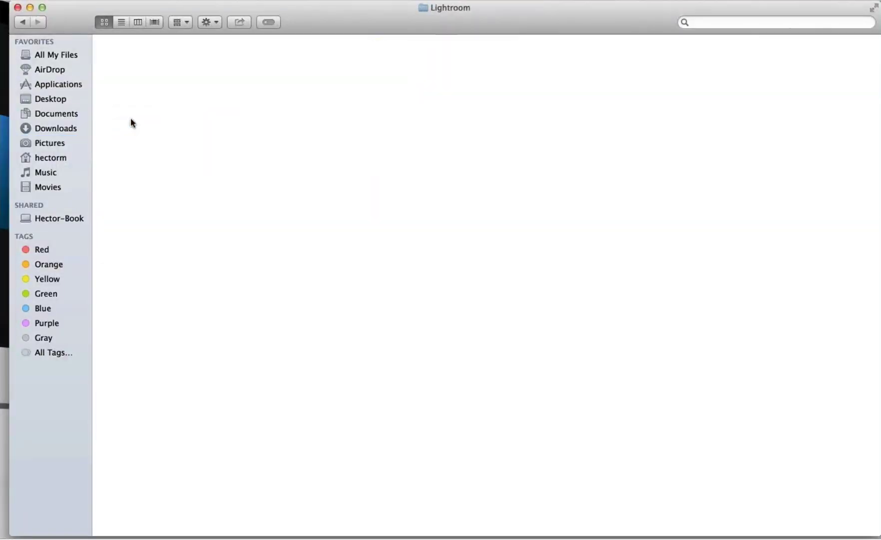
{"action": "left_click", "coordinate": [18, 7]}
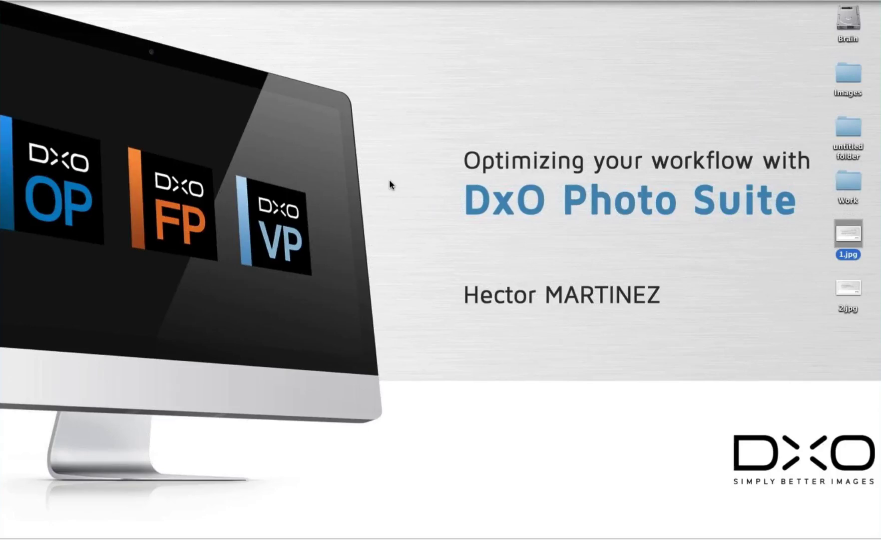
Launch Adobe Photoshop Lightroom 5 with a new default catalog and ignore the offered software update
{"action": "mouse_move", "coordinate": [287, 531]}
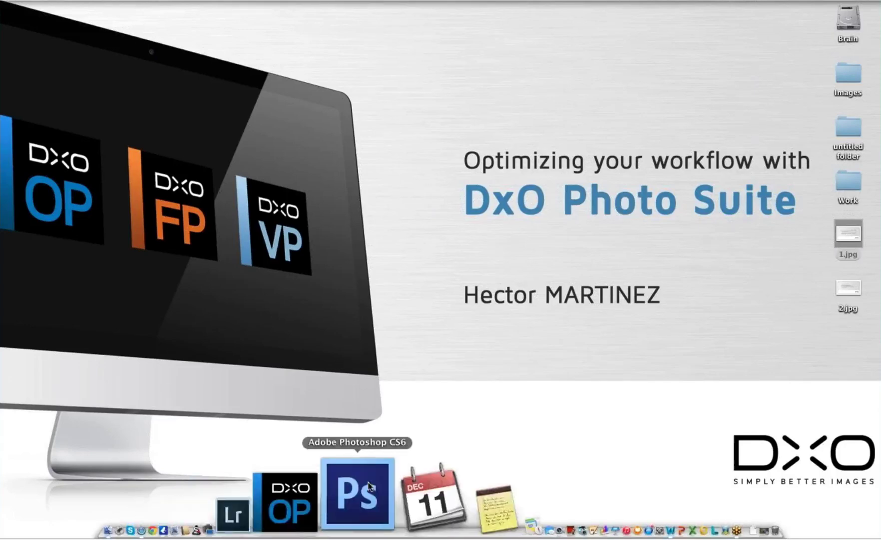
{"action": "left_click", "coordinate": [352, 482]}
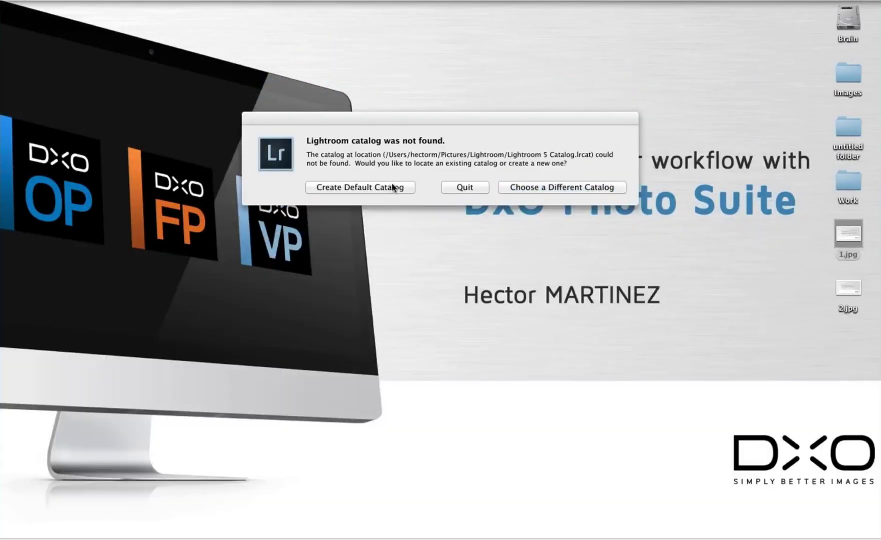
{"action": "left_click", "coordinate": [392, 189]}
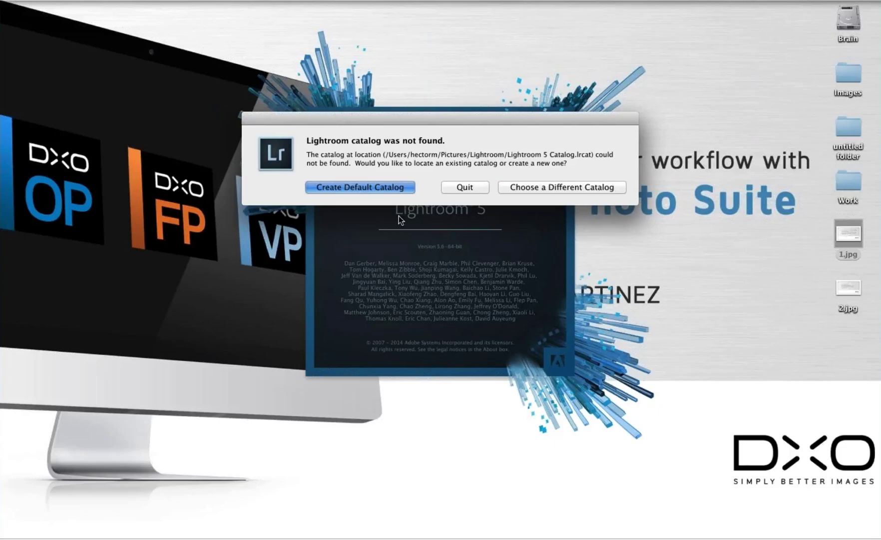
{"action": "key", "text": "Return"}
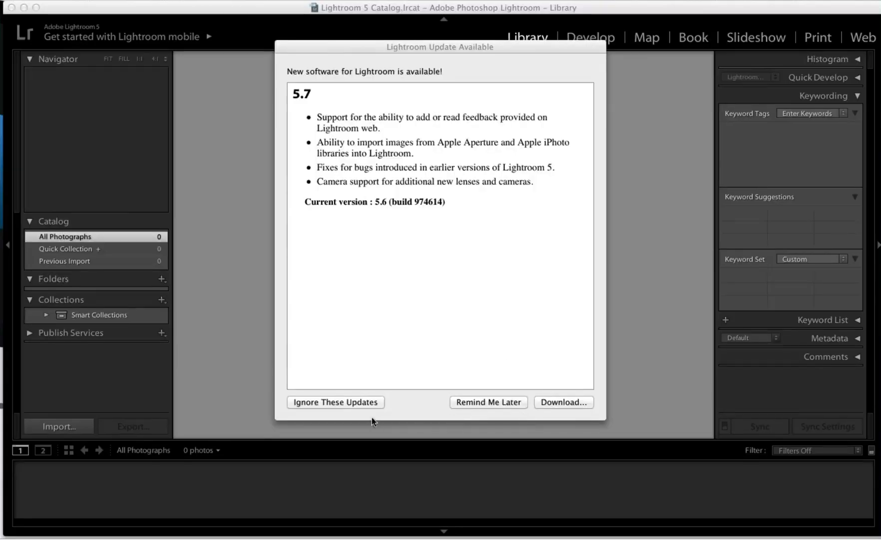
{"action": "left_click", "coordinate": [352, 405]}
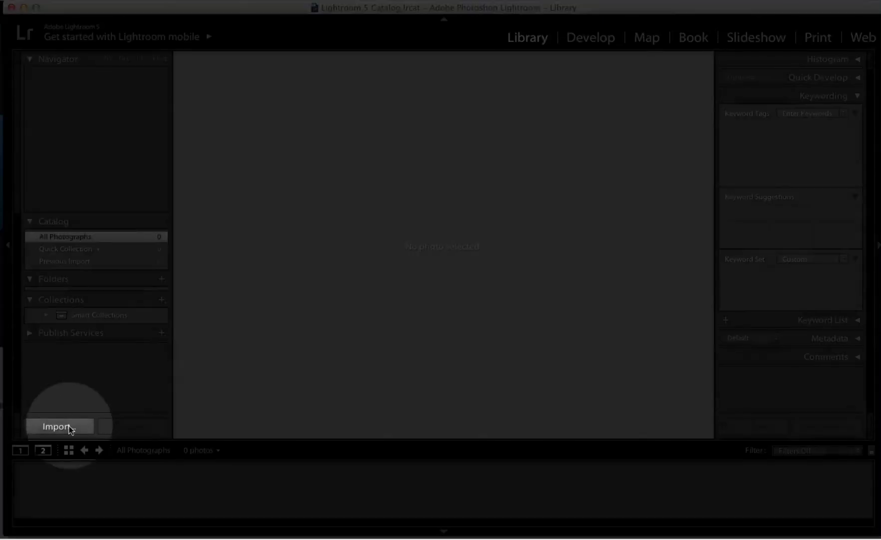
Start a photo import and expand the Brain drive's source folders down to the home folder's Desktop
{"action": "left_click", "coordinate": [70, 425]}
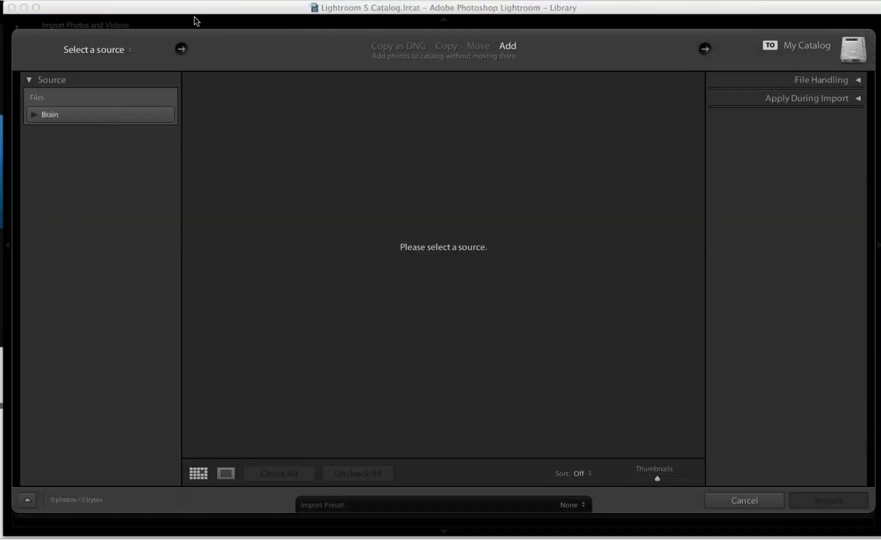
{"action": "left_click", "coordinate": [34, 114]}
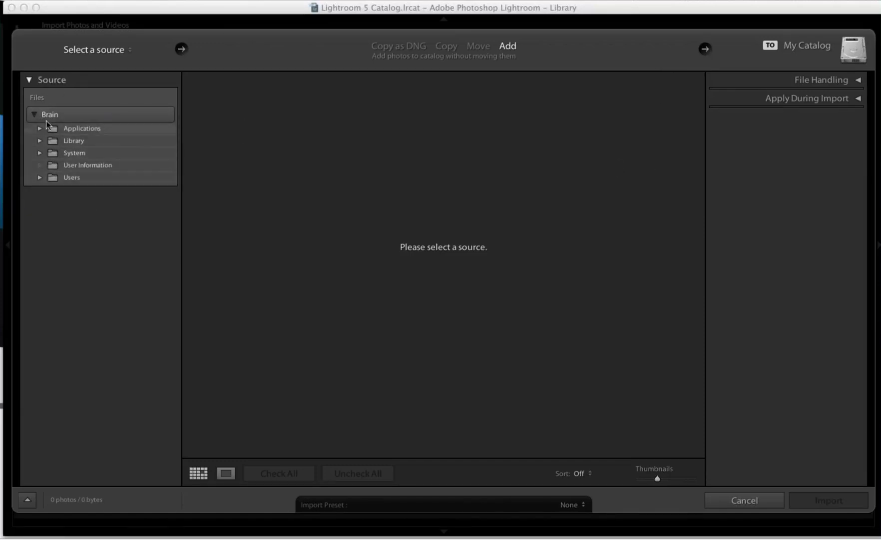
{"action": "left_click", "coordinate": [40, 178]}
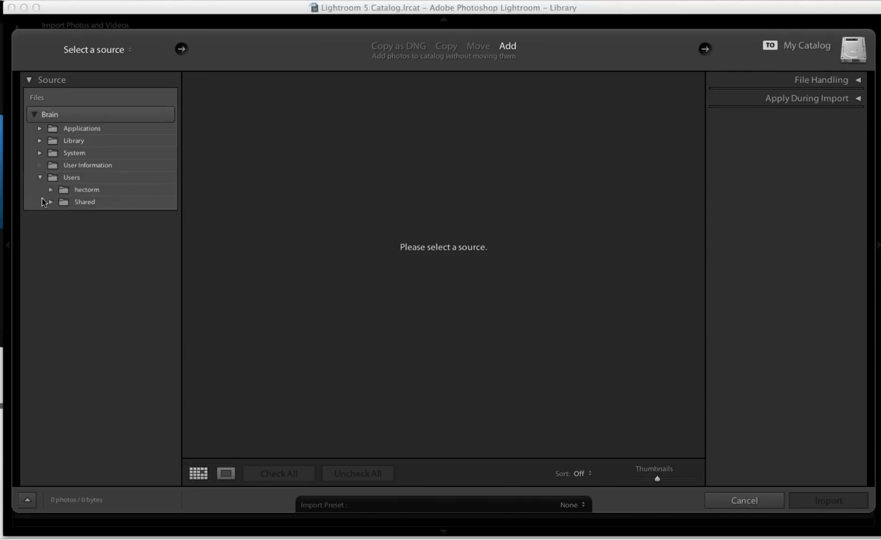
{"action": "left_click", "coordinate": [50, 190]}
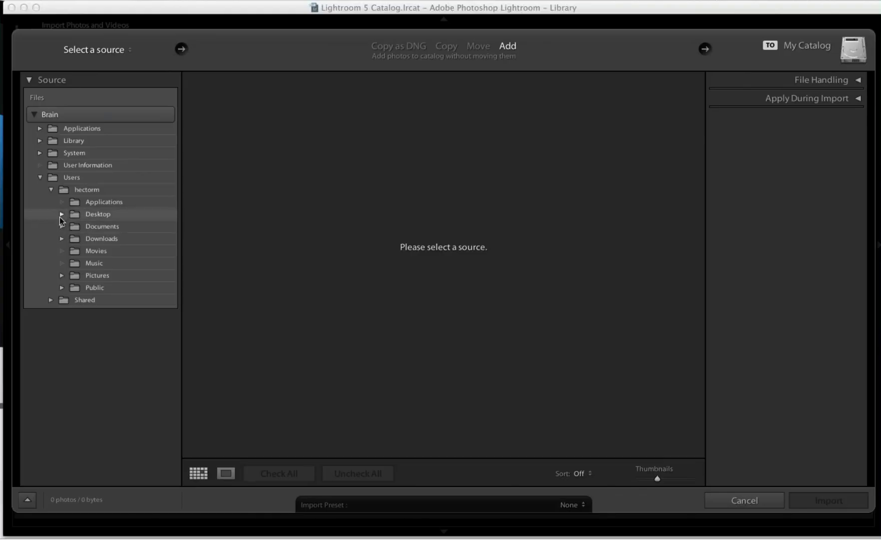
{"action": "left_click", "coordinate": [62, 215]}
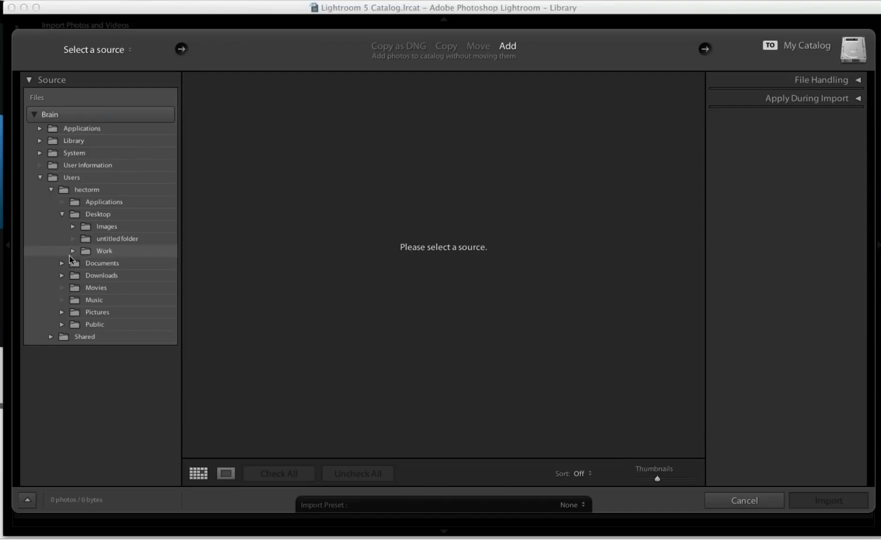
{"action": "left_click", "coordinate": [74, 252]}
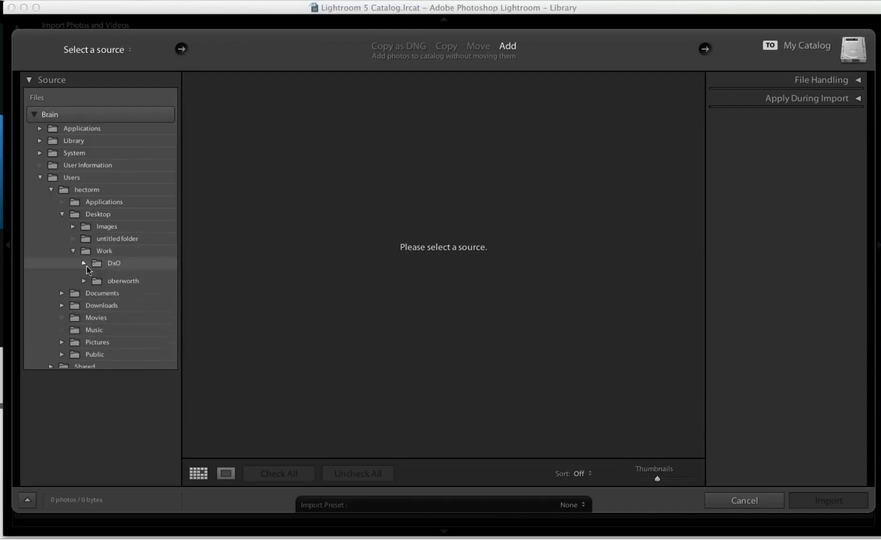
{"action": "left_click", "coordinate": [85, 264]}
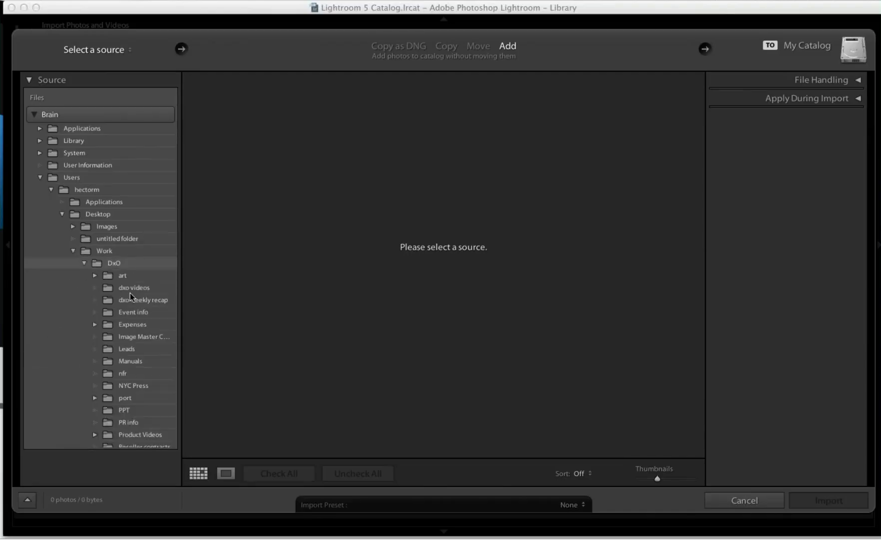
{"action": "left_click", "coordinate": [84, 263]}
Import the photos of the DxO Elite folder, inside the Desktop's Images folder, into the catalog
{"action": "left_click", "coordinate": [73, 228]}
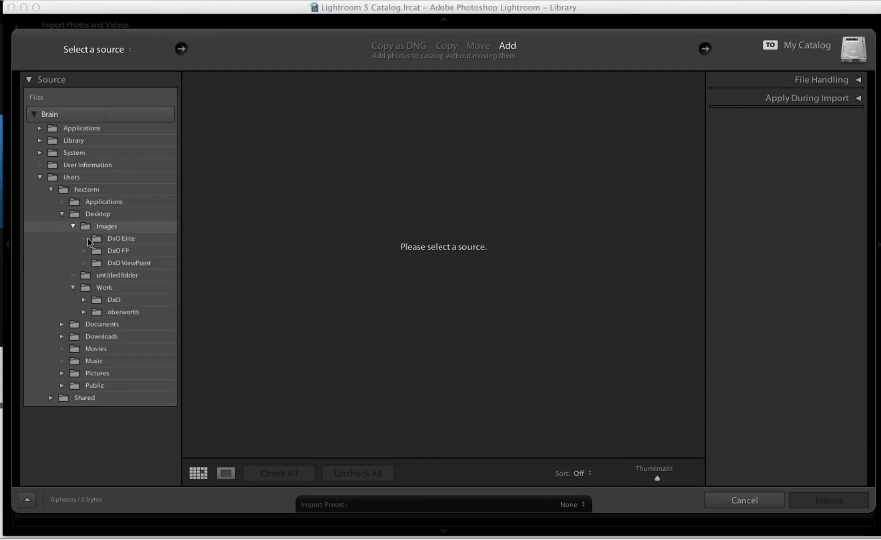
{"action": "left_click", "coordinate": [115, 238]}
{"action": "left_click", "coordinate": [825, 501]}
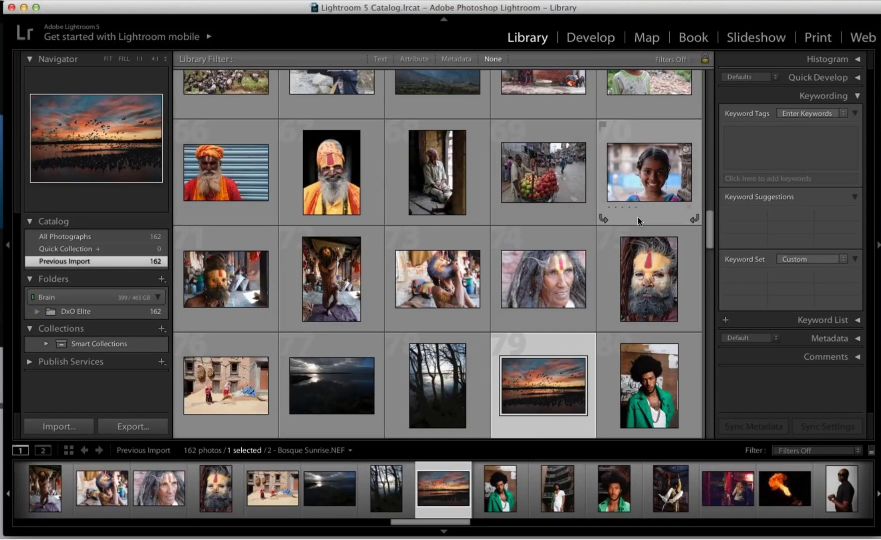
Find the dark classroom corridor photo _50A9426.CR2 among the imported photos and open it in the enlarged view
{"action": "scroll", "coordinate": [706, 274], "scroll_direction": "down", "scroll_amount": 10}
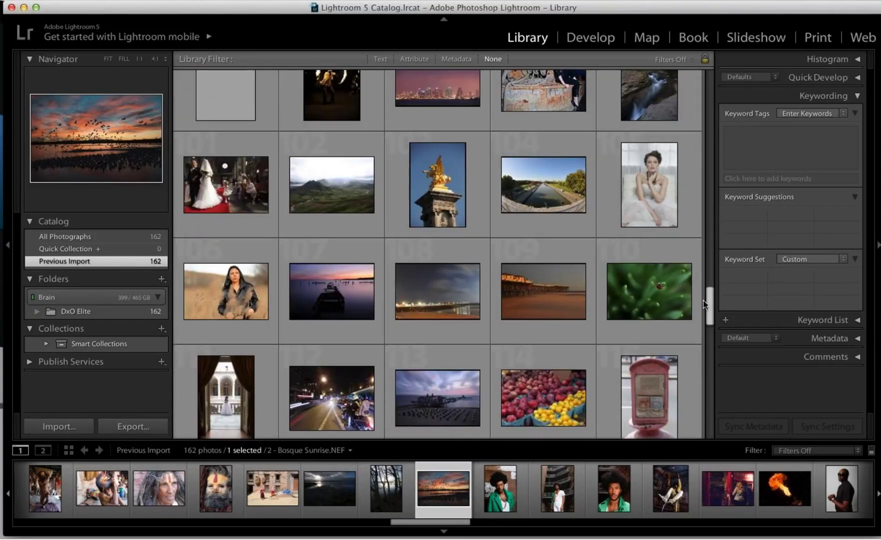
{"action": "mouse_move", "coordinate": [699, 335]}
{"action": "left_mouse_down"}
{"action": "mouse_move", "coordinate": [700, 428]}
{"action": "mouse_move", "coordinate": [711, 346]}
{"action": "left_mouse_up"}
{"action": "double_click", "coordinate": [460, 286]}
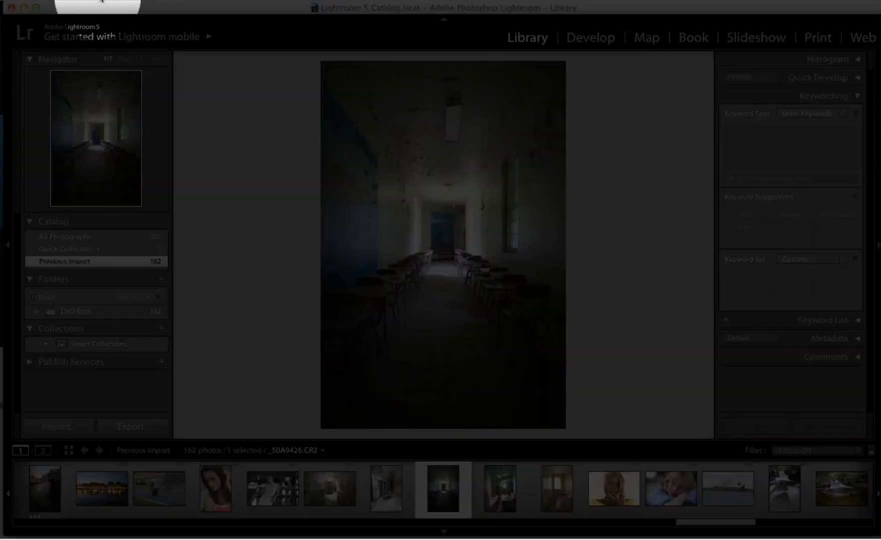
Transfer the photo _50A9426.CR2 from Lightroom to DxO OpticsPro 10 with the plug-in
{"action": "left_click", "coordinate": [95, 5]}
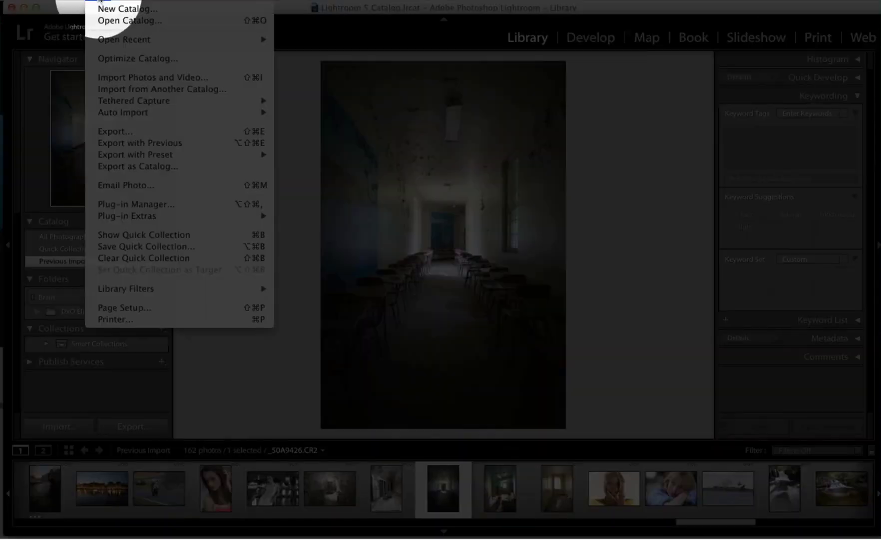
{"action": "mouse_move", "coordinate": [142, 217]}
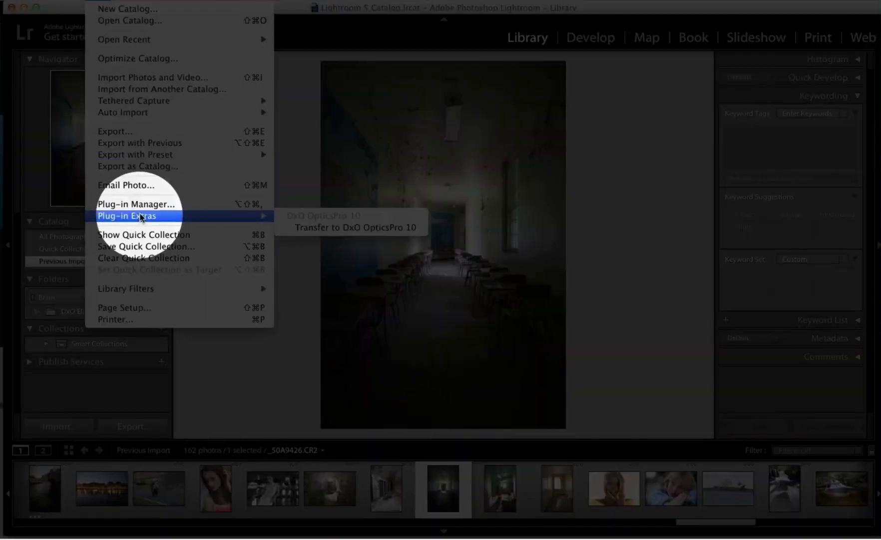
{"action": "left_click", "coordinate": [348, 228]}
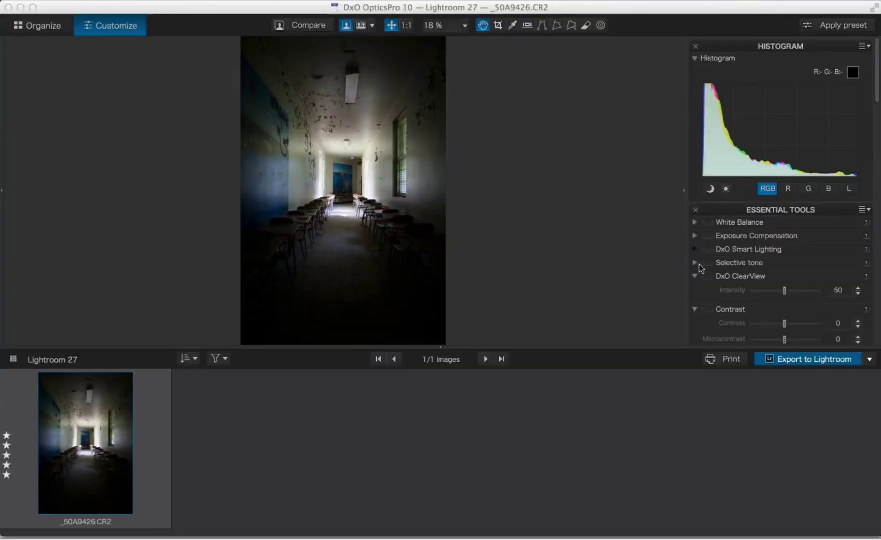
Apply DxO Smart Lighting in Medium mode with intensity 50 to the corridor photo
{"action": "left_click", "coordinate": [695, 249]}
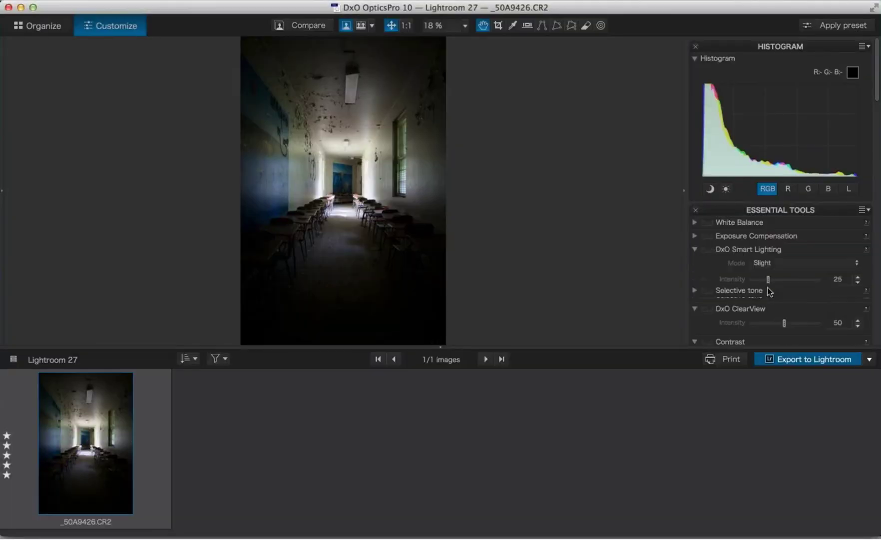
{"action": "left_click", "coordinate": [772, 263]}
{"action": "left_click", "coordinate": [776, 279]}
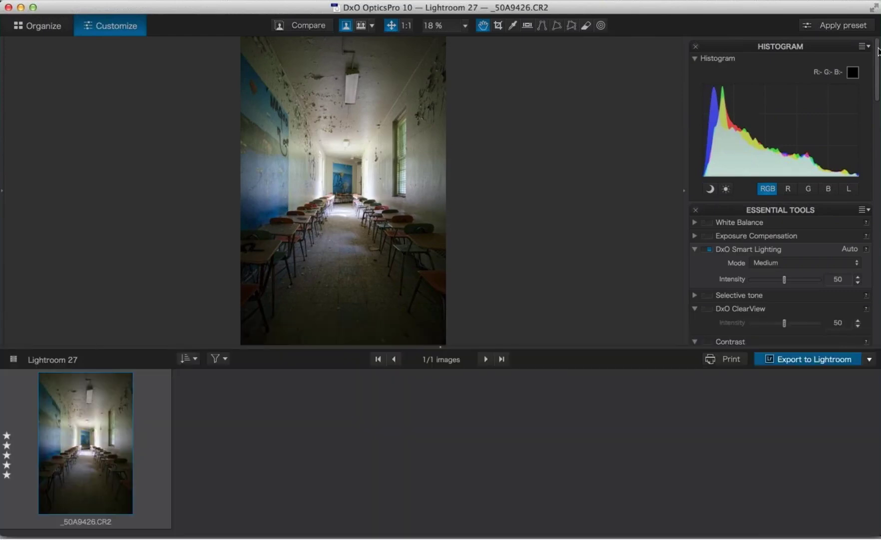
Set the Selective tone values to Highlights -25, Midtones -18, Shadows 17 and Blacks -3
{"action": "left_click_drag", "start_coordinate": [875, 45], "coordinate": [878, 72]}
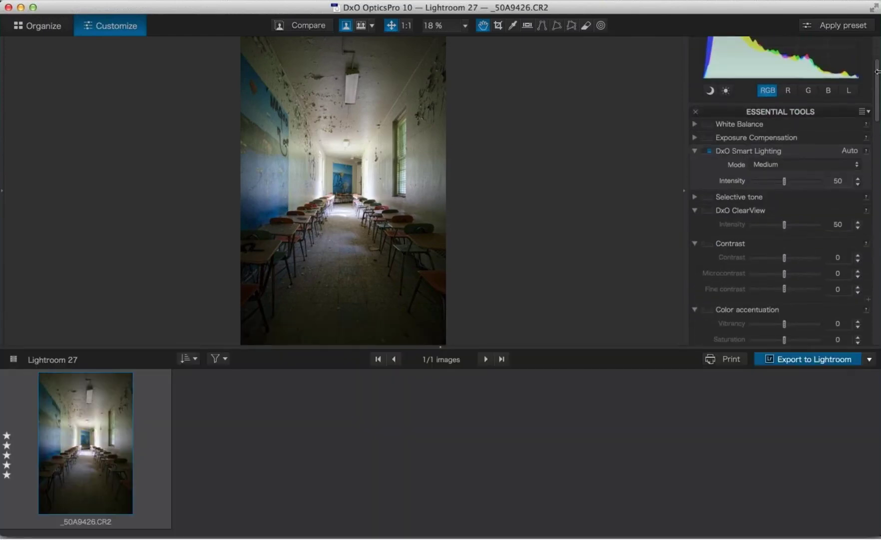
{"action": "left_click", "coordinate": [694, 198]}
{"action": "left_click_drag", "start_coordinate": [785, 211], "coordinate": [792, 245]}
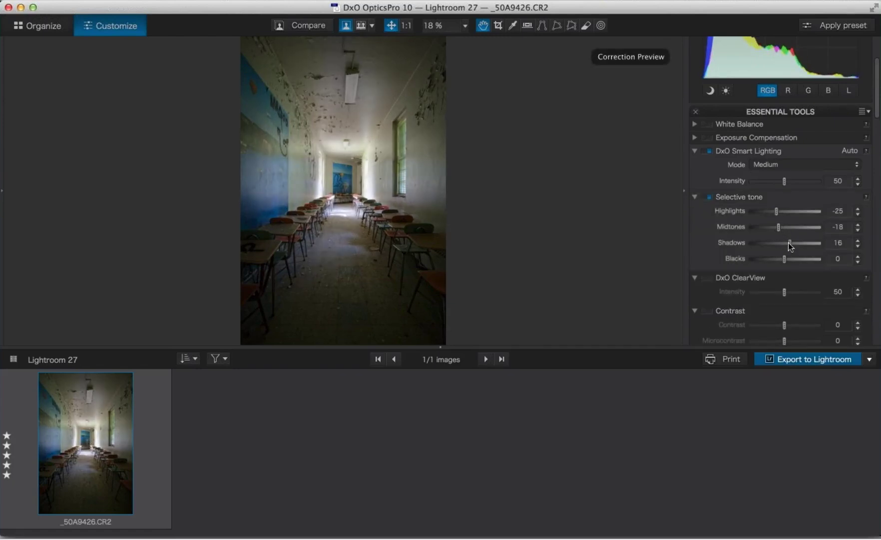
{"action": "left_click", "coordinate": [859, 262]}
{"action": "left_click", "coordinate": [858, 262]}
{"action": "left_click", "coordinate": [859, 262]}
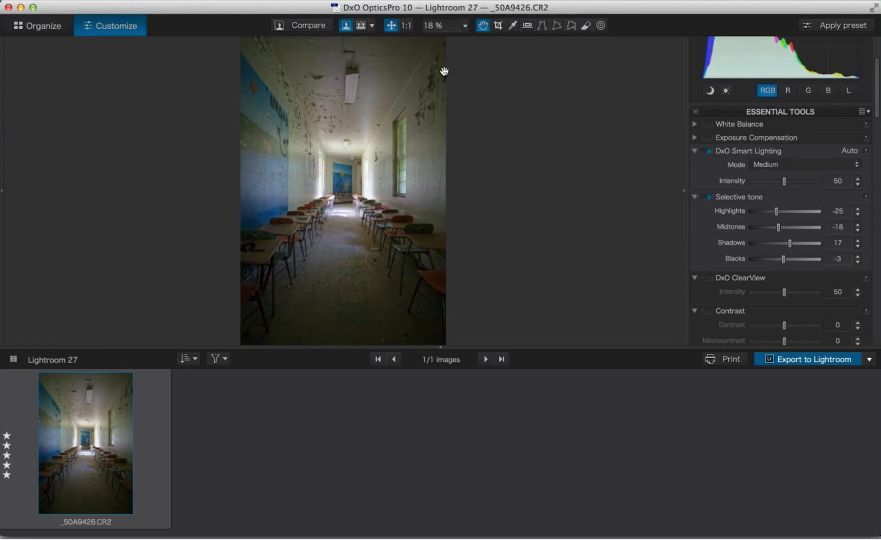
Compare the corridor photo with its as-shot version and export it to Adobe Photoshop Lightroom 5.6 as a 16-bit TIFF
{"action": "left_click", "coordinate": [299, 27]}
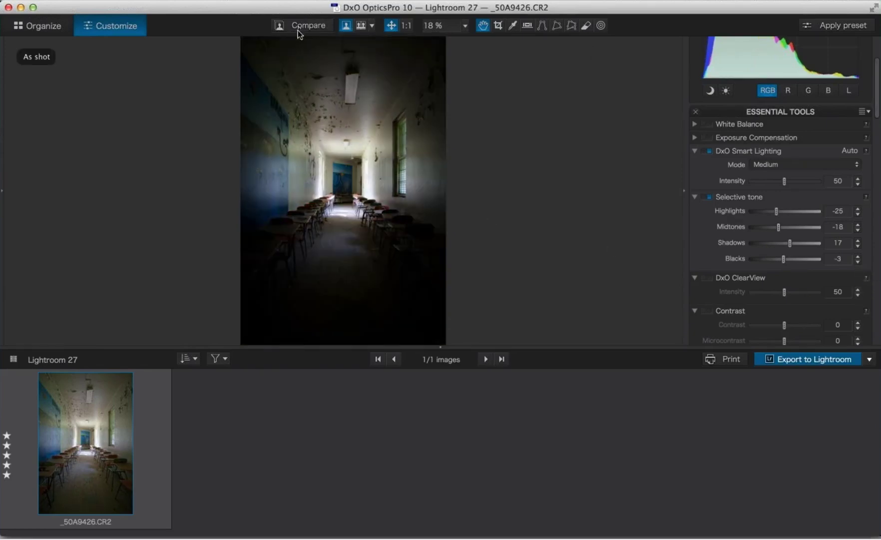
{"action": "left_click", "coordinate": [792, 364]}
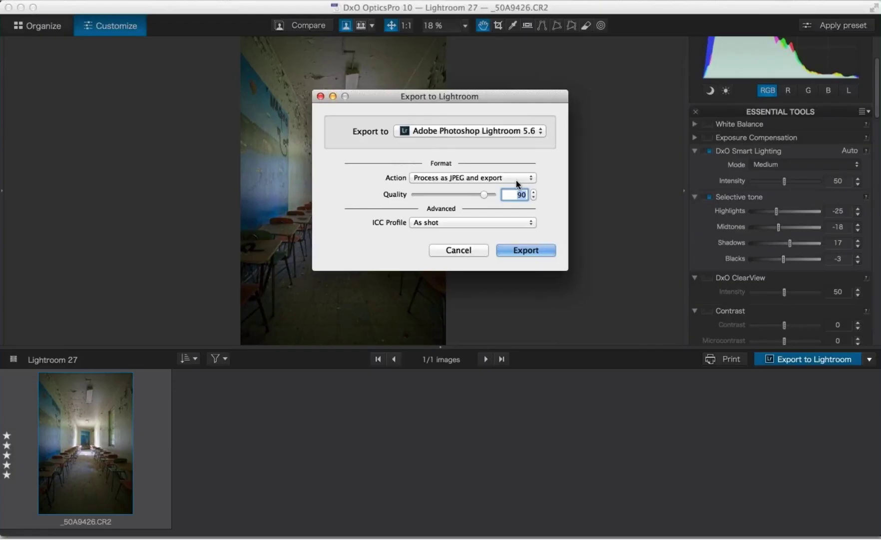
{"action": "left_click", "coordinate": [517, 180]}
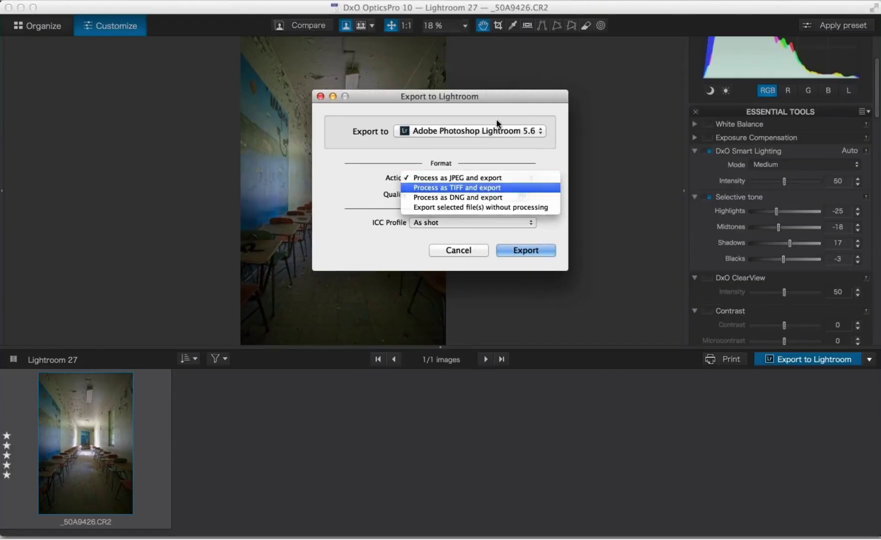
{"action": "left_click", "coordinate": [483, 188]}
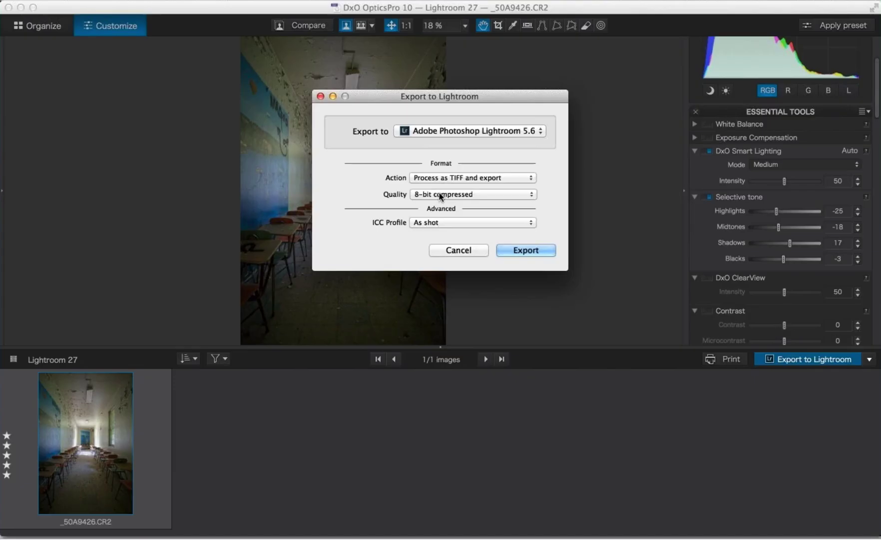
{"action": "left_click", "coordinate": [432, 195]}
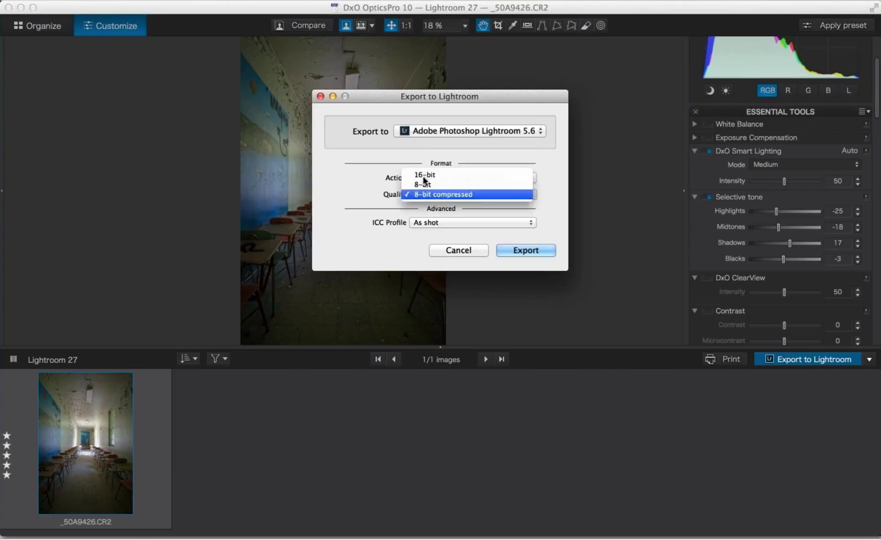
{"action": "left_click", "coordinate": [426, 172]}
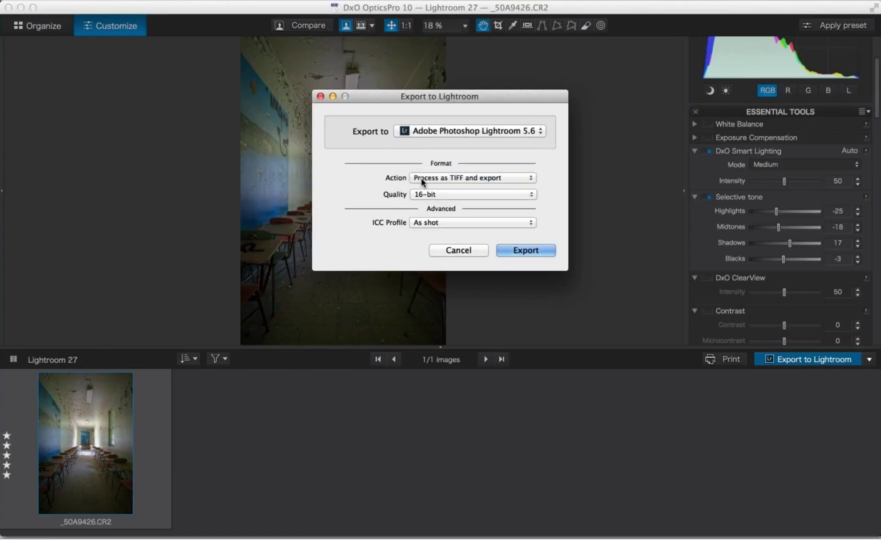
{"action": "left_click", "coordinate": [525, 251]}
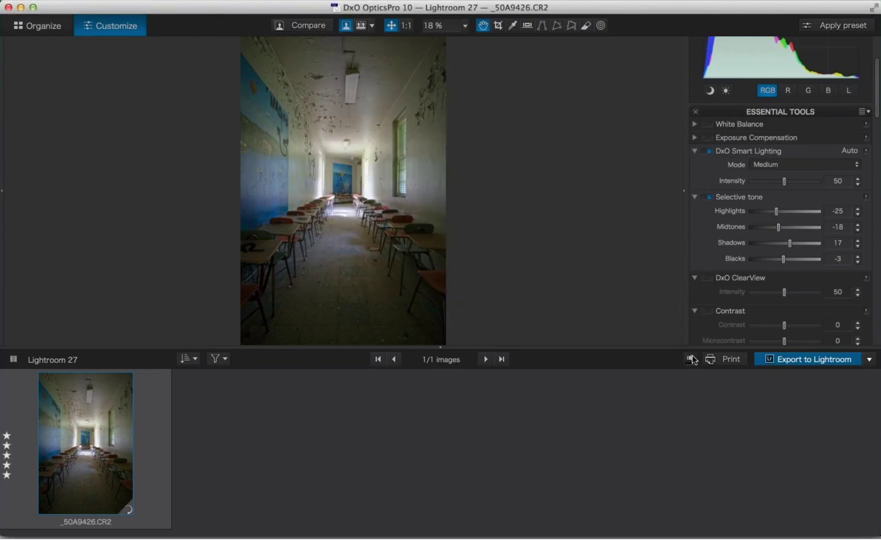
{"action": "left_click", "coordinate": [692, 358]}
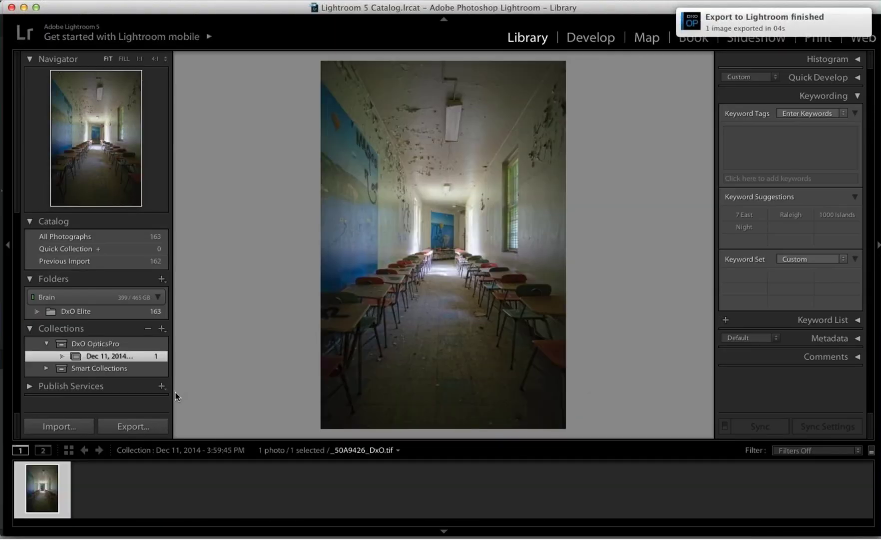
Expand the corridor photo's stack in the DxO Elite folder and select _50A9426.CR2 together with _50A9426_DxO.tif
{"action": "left_click", "coordinate": [86, 312]}
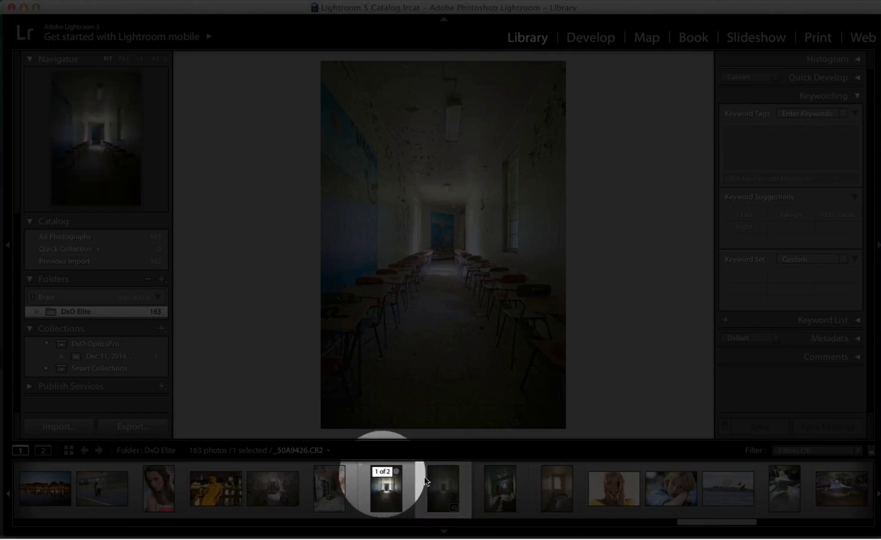
{"action": "left_click", "coordinate": [381, 472]}
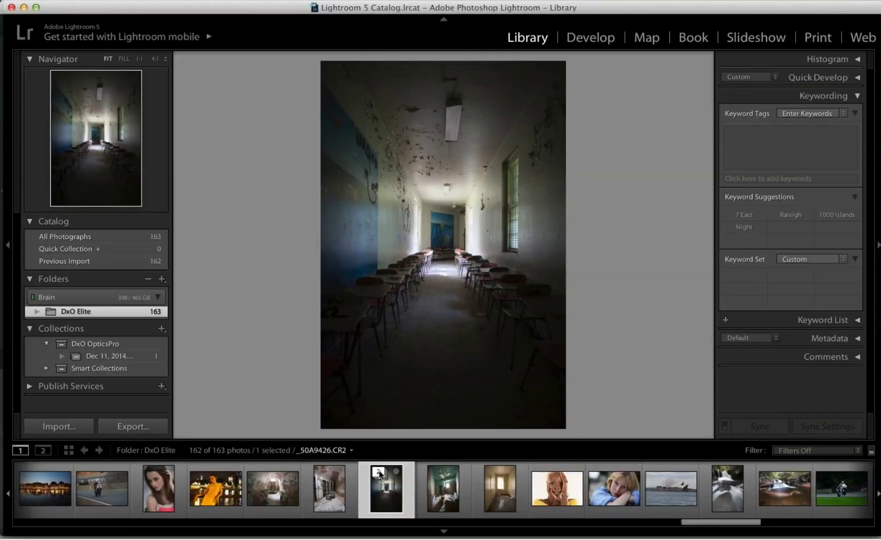
{"action": "left_click", "coordinate": [379, 470]}
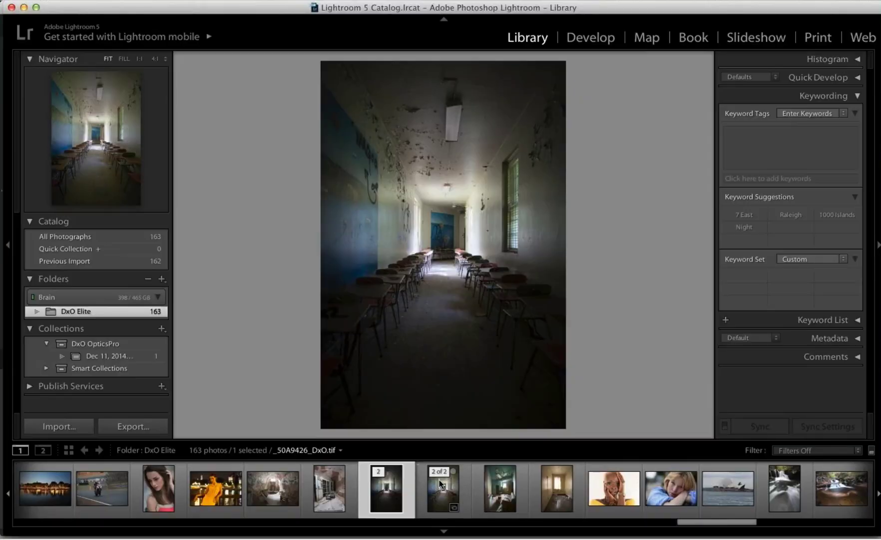
{"action": "left_click", "coordinate": [446, 477], "text": "shift"}
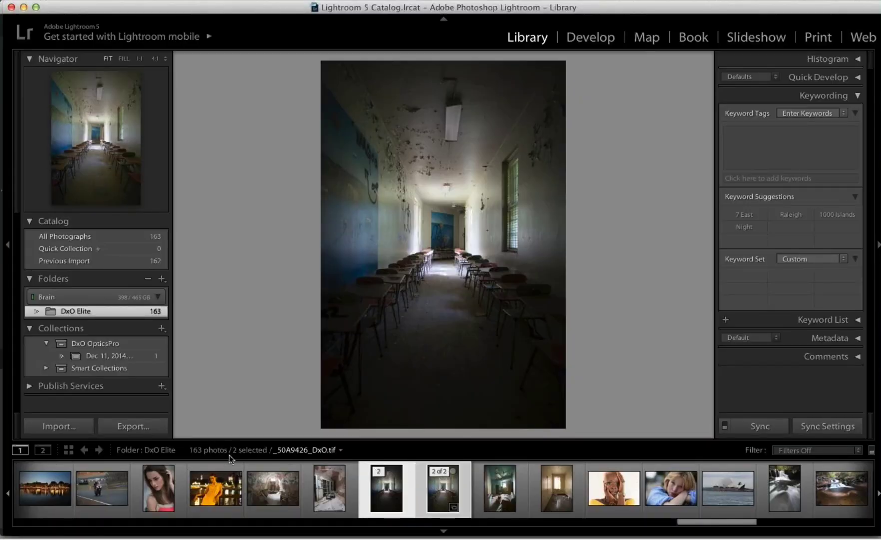
Compare _50A9426.CR2 and _50A9426_DxO.tif in the Develop module using the Before/After Left/Right view
{"action": "left_click", "coordinate": [591, 39]}
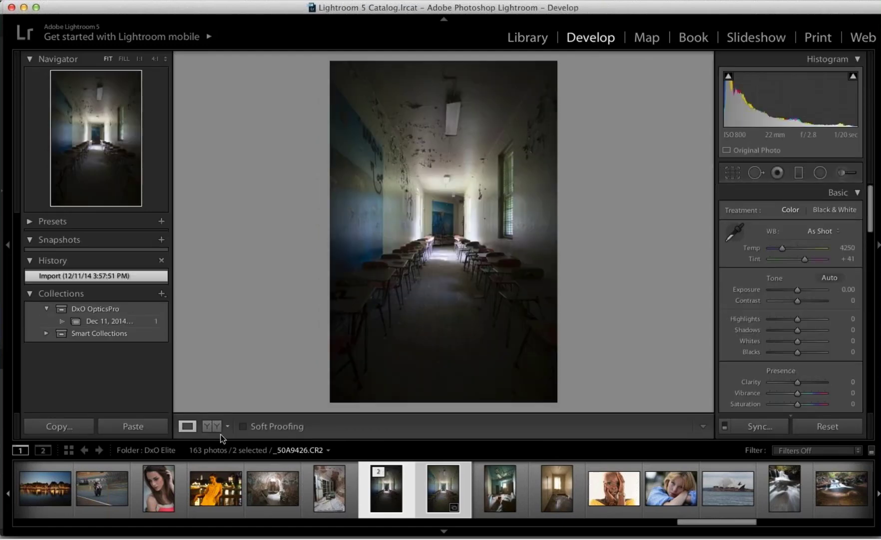
{"action": "left_click", "coordinate": [216, 429]}
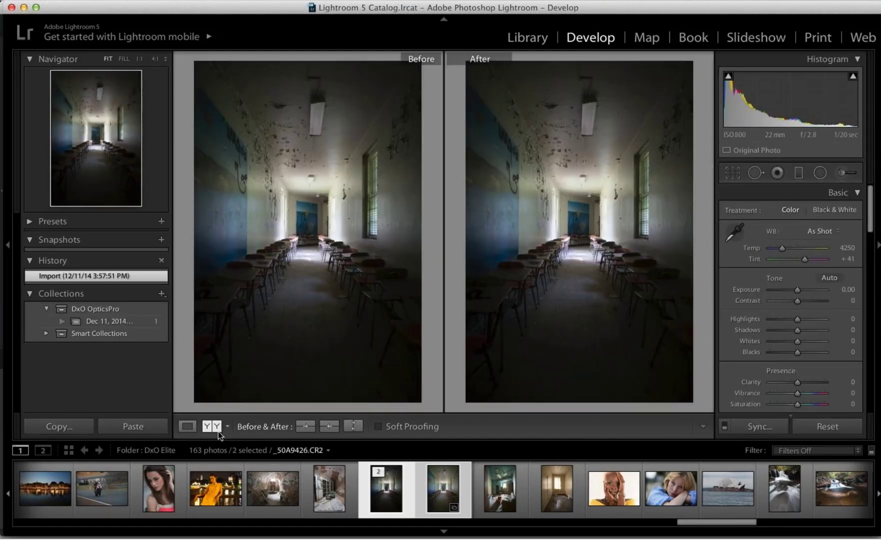
{"action": "left_click", "coordinate": [440, 490]}
{"action": "left_click", "coordinate": [406, 493]}
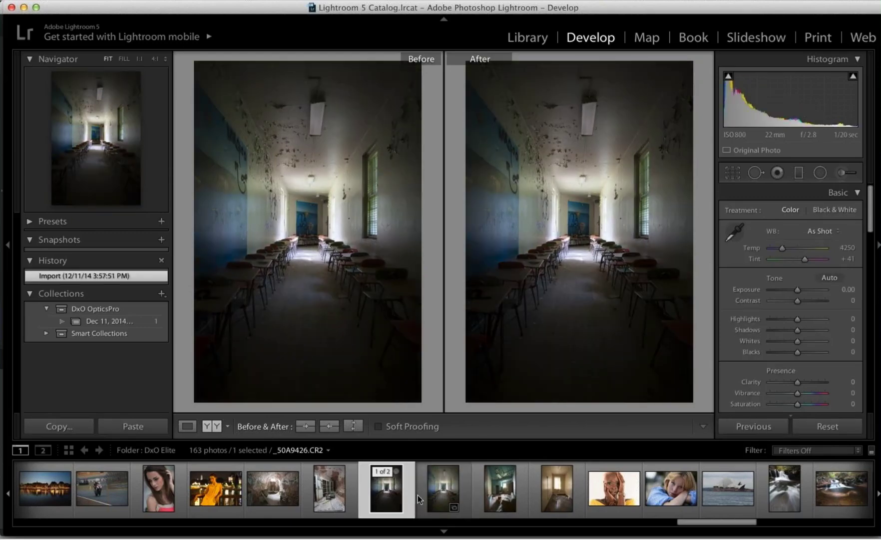
{"action": "left_click", "coordinate": [440, 486], "text": "super"}
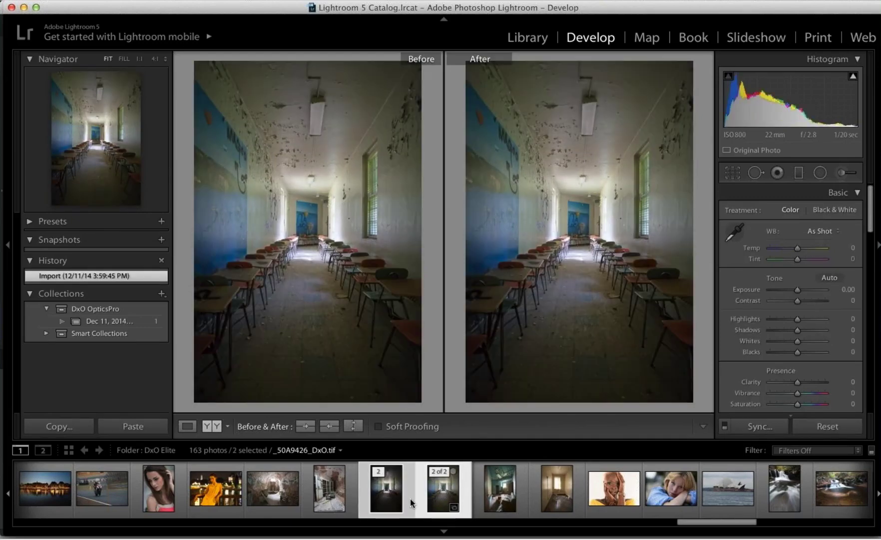
{"action": "left_click", "coordinate": [409, 497]}
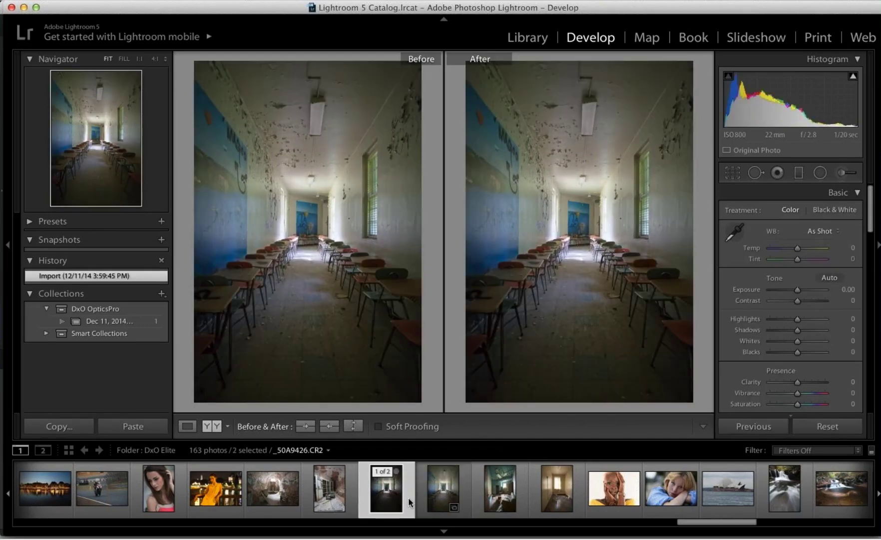
{"action": "left_click", "coordinate": [440, 499]}
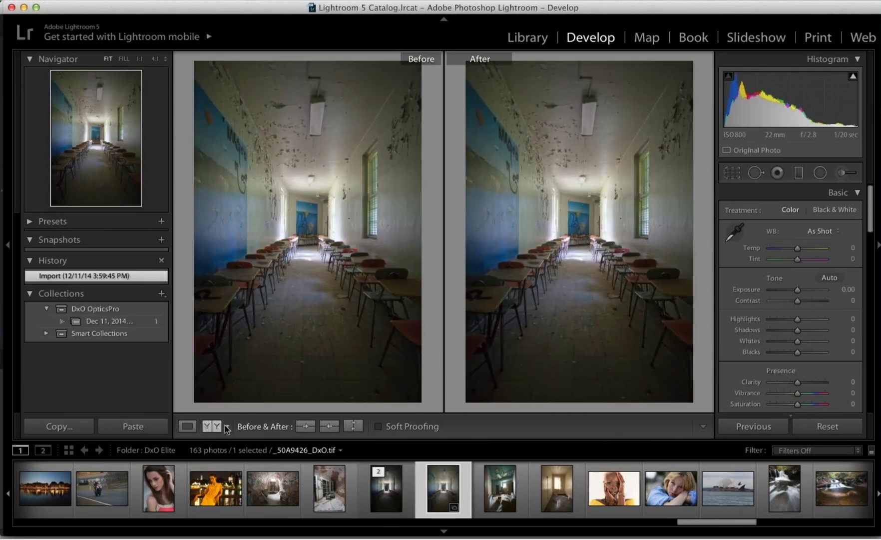
Try the Before/After split and Top/Bottom layouts on both corridor photos and return to the Left/Right layout
{"action": "left_click", "coordinate": [227, 427]}
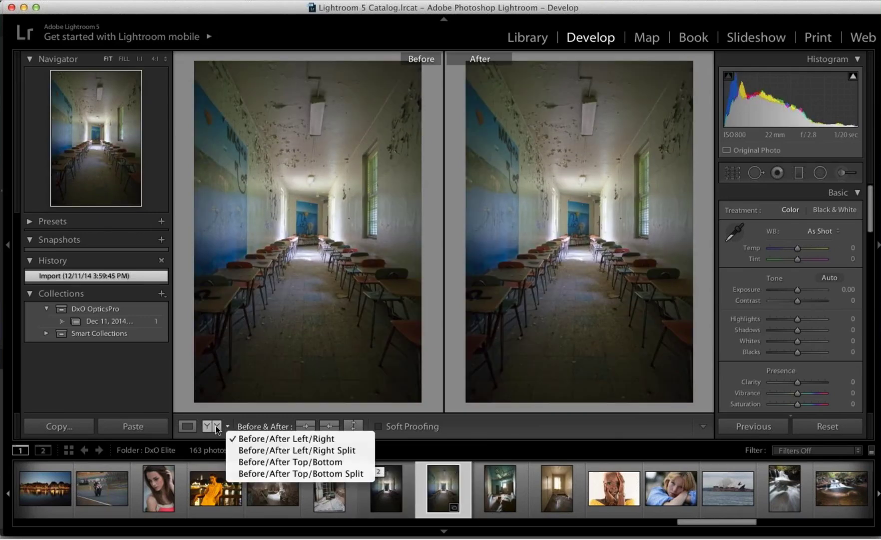
{"action": "left_click", "coordinate": [295, 453]}
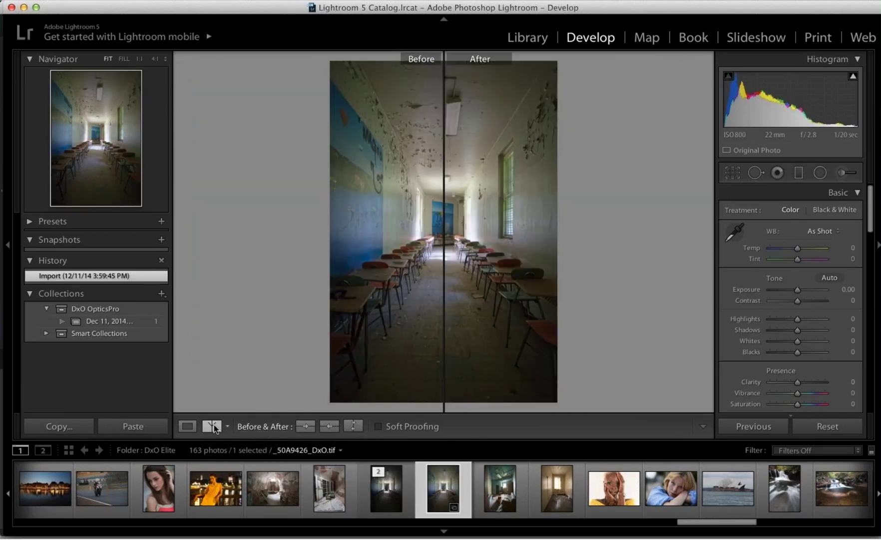
{"action": "left_click", "coordinate": [213, 429]}
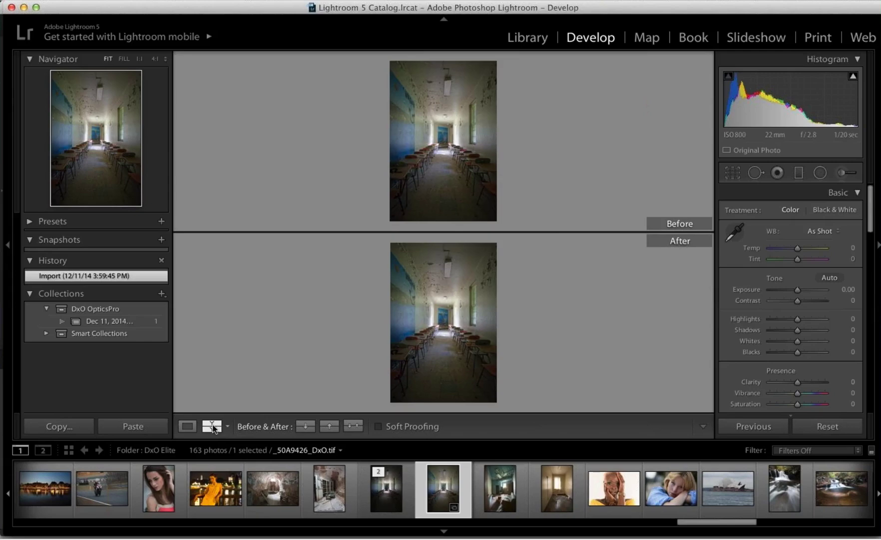
{"action": "left_click", "coordinate": [214, 428]}
{"action": "left_click", "coordinate": [405, 497]}
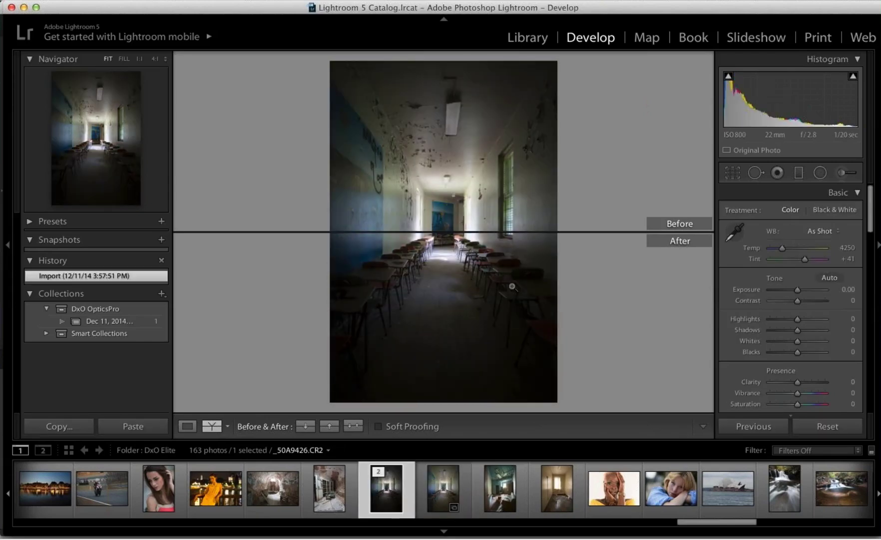
{"action": "left_click", "coordinate": [443, 487], "text": "super"}
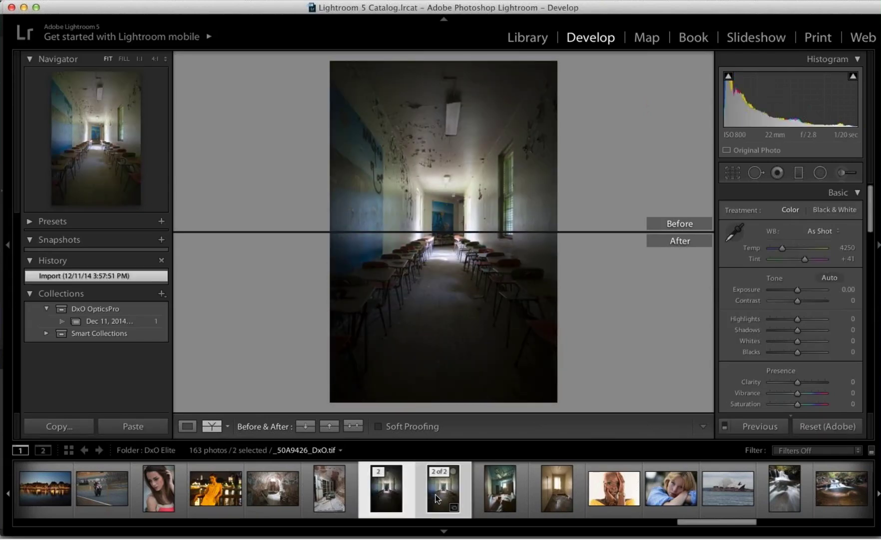
{"action": "left_click", "coordinate": [218, 428]}
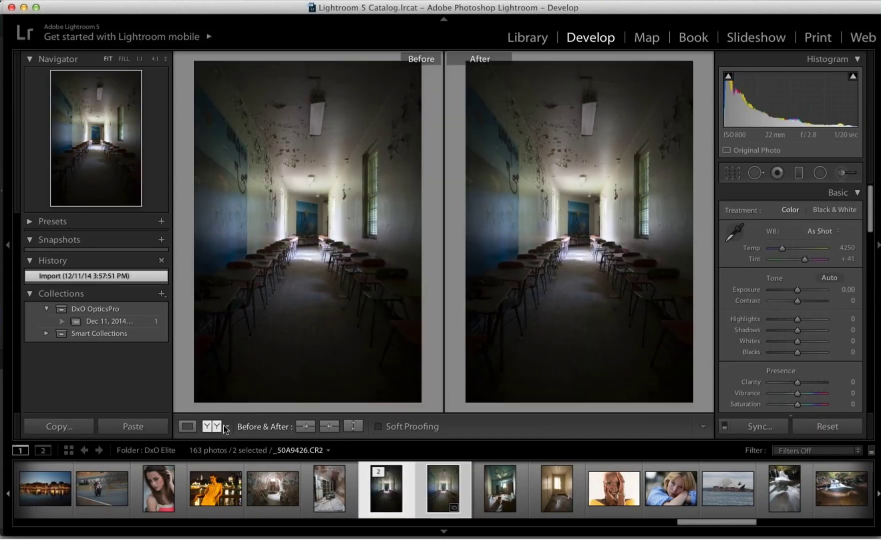
Switch from the raw corridor photo to _50A9426_DxO.tif on its own in the Before/After view
{"action": "left_click", "coordinate": [408, 503]}
{"action": "left_click", "coordinate": [436, 494]}
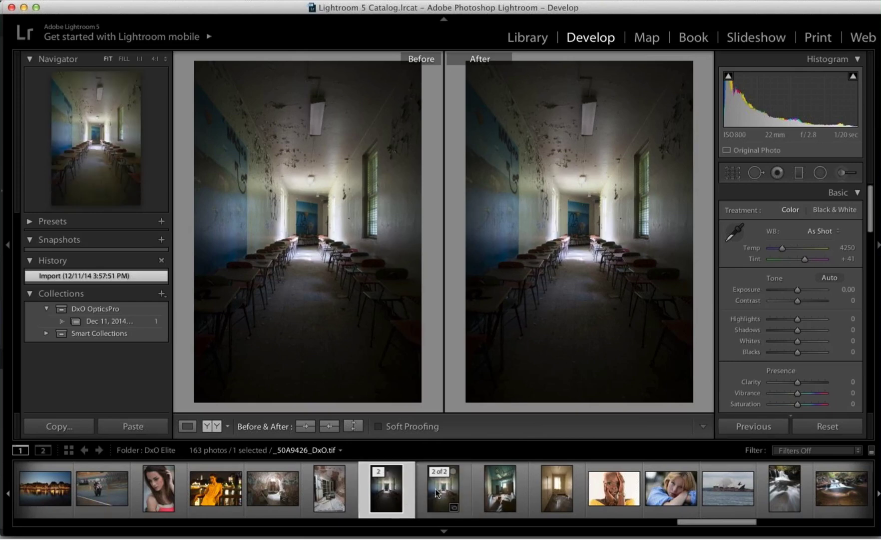
{"action": "left_click", "coordinate": [436, 493]}
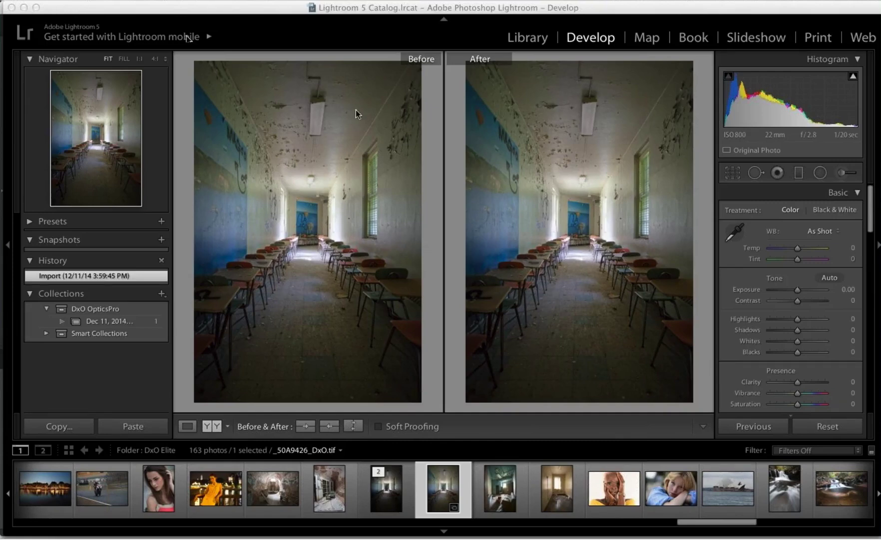
Show the dark-haired woman's raw portrait in the single-photo view and transfer it to DxO OpticsPro 10 with the plug-in
{"action": "left_click", "coordinate": [217, 9]}
{"action": "left_click", "coordinate": [164, 490]}
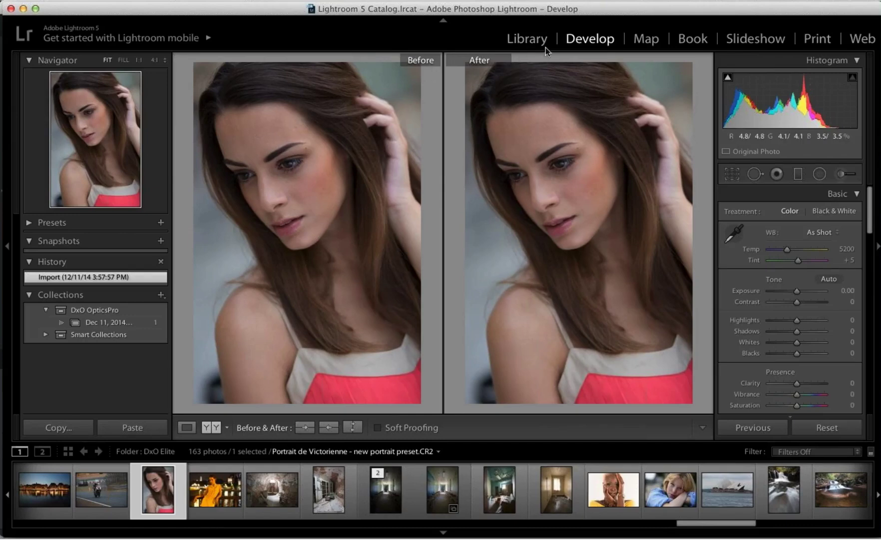
{"action": "left_click", "coordinate": [186, 428]}
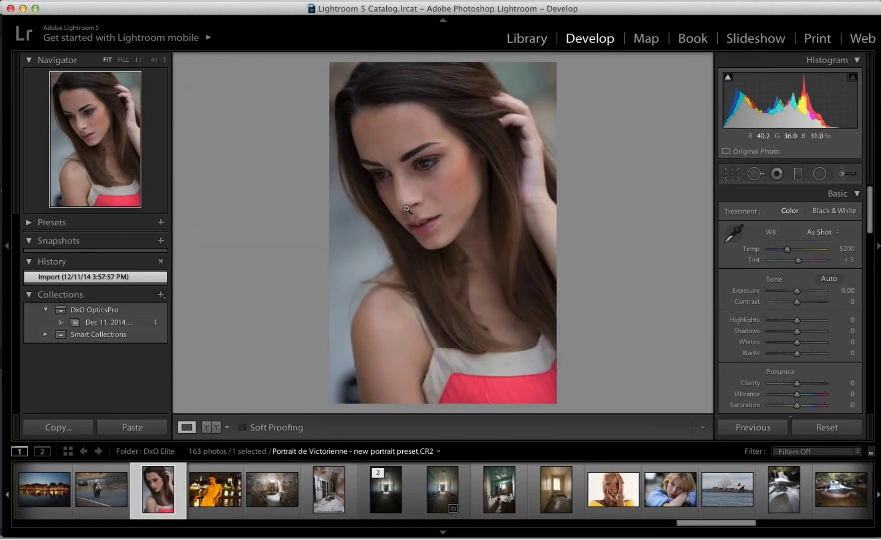
{"action": "left_click", "coordinate": [100, 2]}
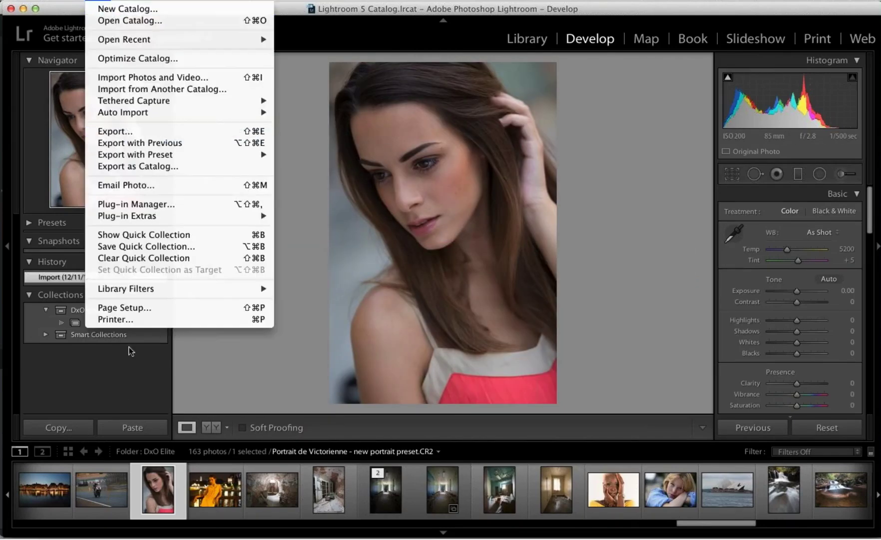
{"action": "mouse_move", "coordinate": [153, 214]}
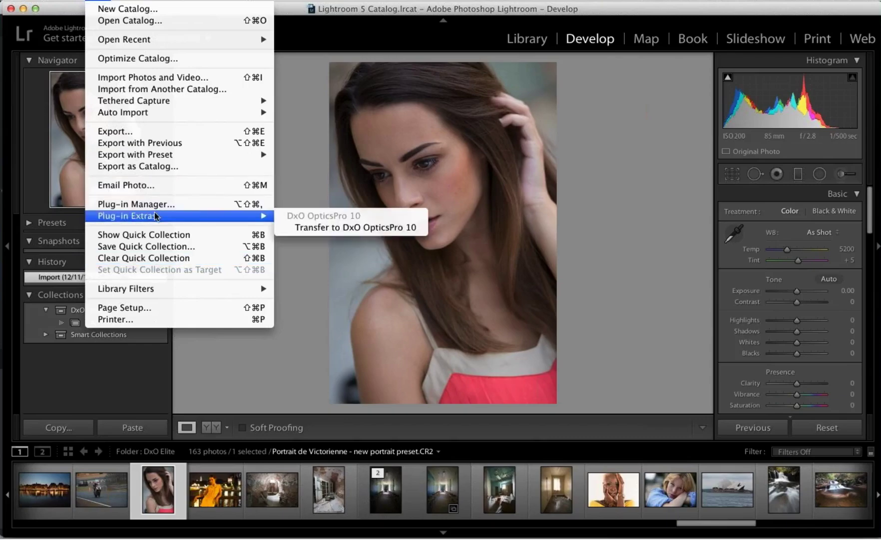
{"action": "left_click", "coordinate": [328, 234]}
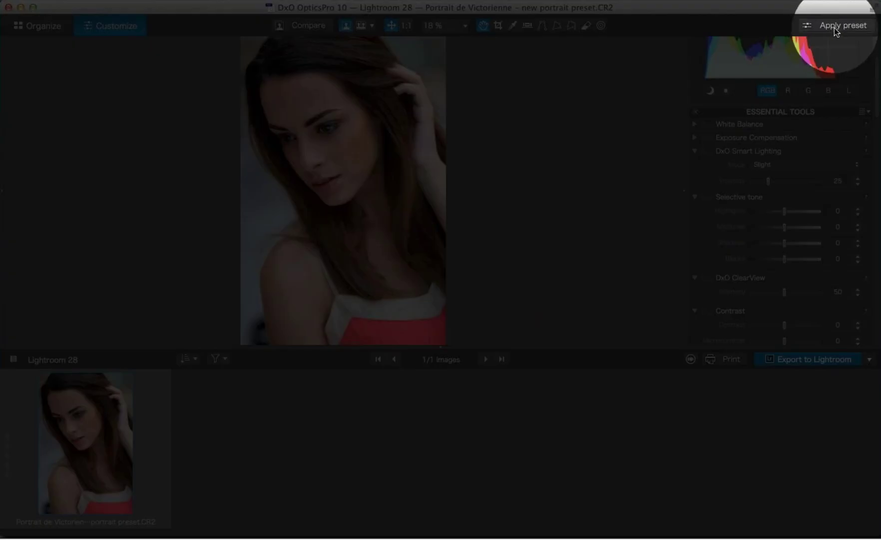
Apply the preset 1 - DxO Standard to the portrait and compare the enlarged result with the original
{"action": "left_click", "coordinate": [838, 27]}
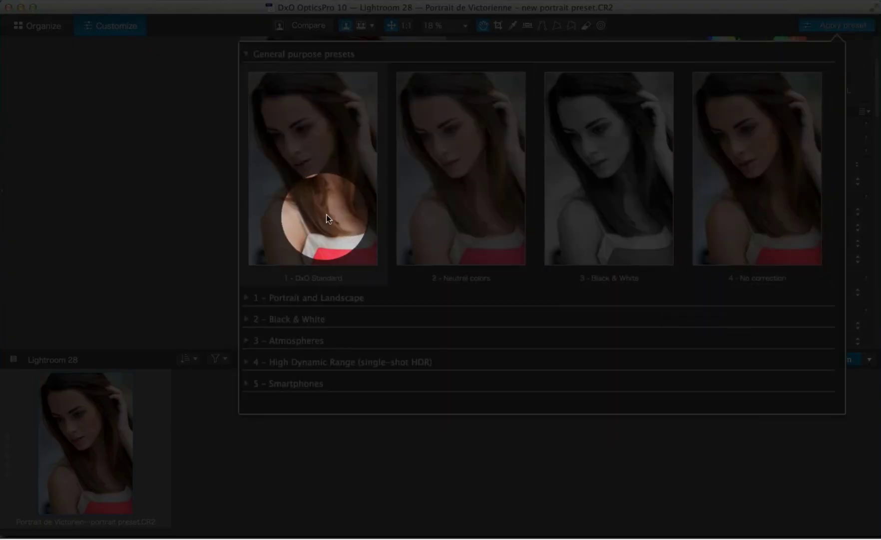
{"action": "left_click", "coordinate": [326, 215]}
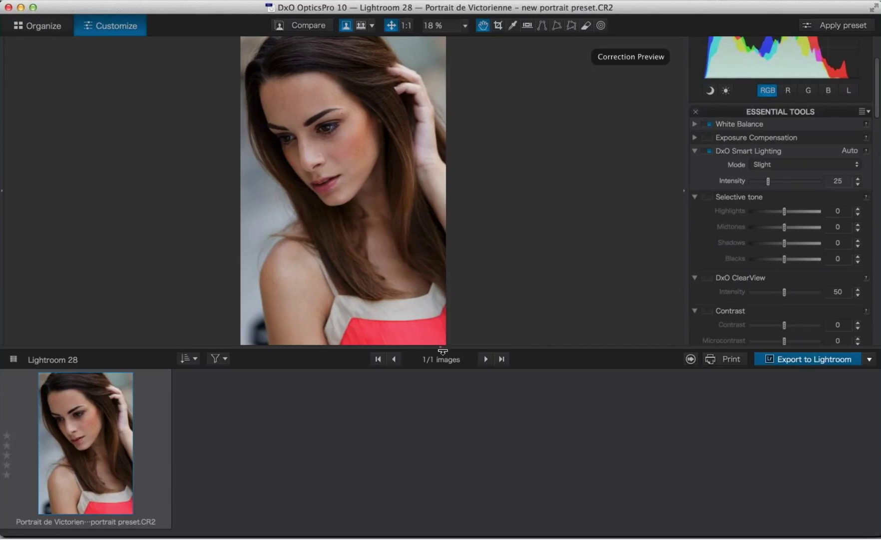
{"action": "left_click", "coordinate": [440, 347]}
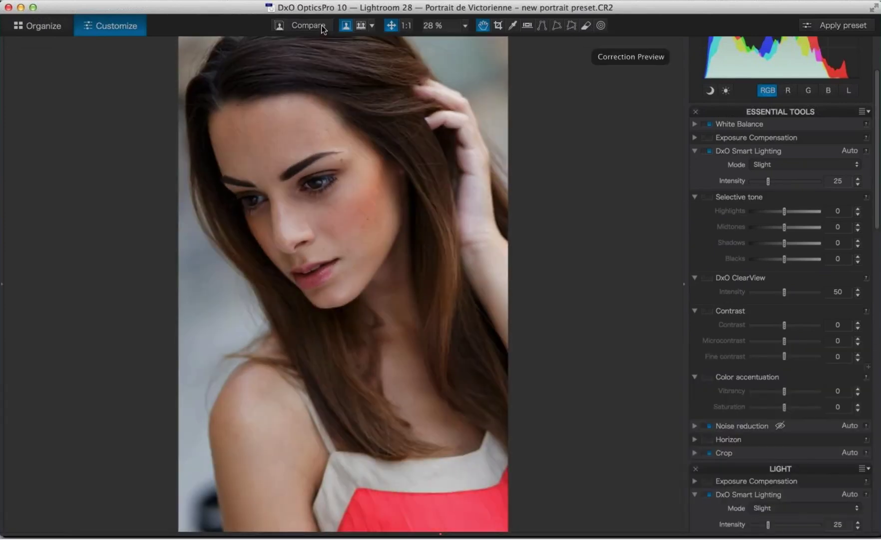
{"action": "left_click", "coordinate": [321, 25]}
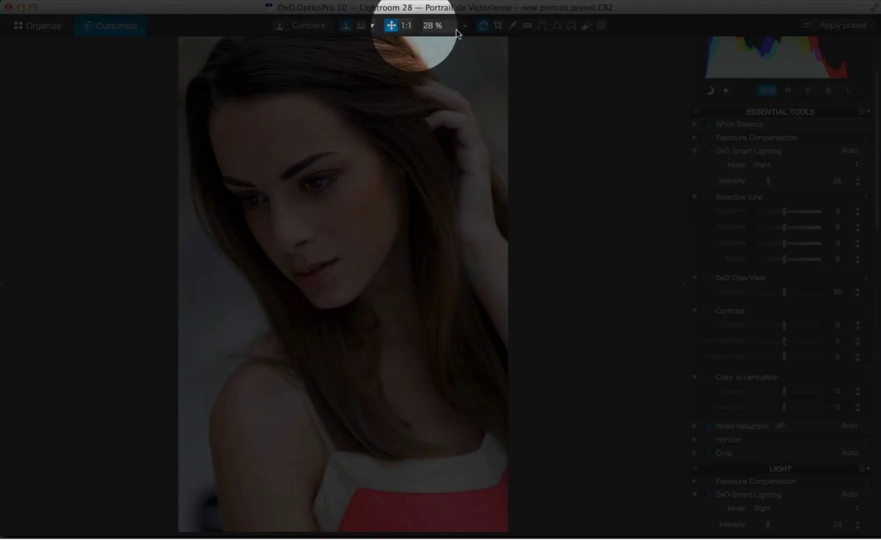
Using the Dust removal tool with a 50 px pen width, retouch the two cheek moles and the mole below the eyebrow's outer end
{"action": "left_click", "coordinate": [456, 28]}
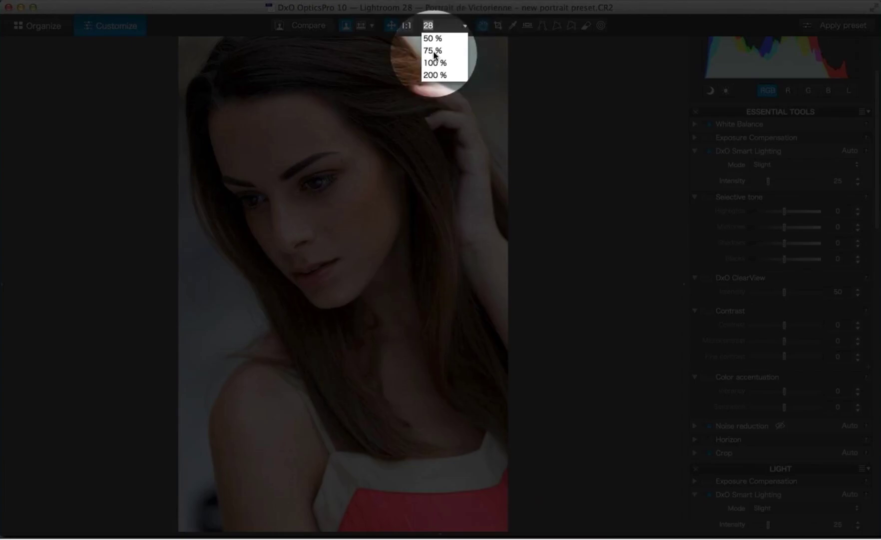
{"action": "left_click", "coordinate": [435, 52]}
{"action": "left_click_drag", "start_coordinate": [449, 191], "coordinate": [467, 282]}
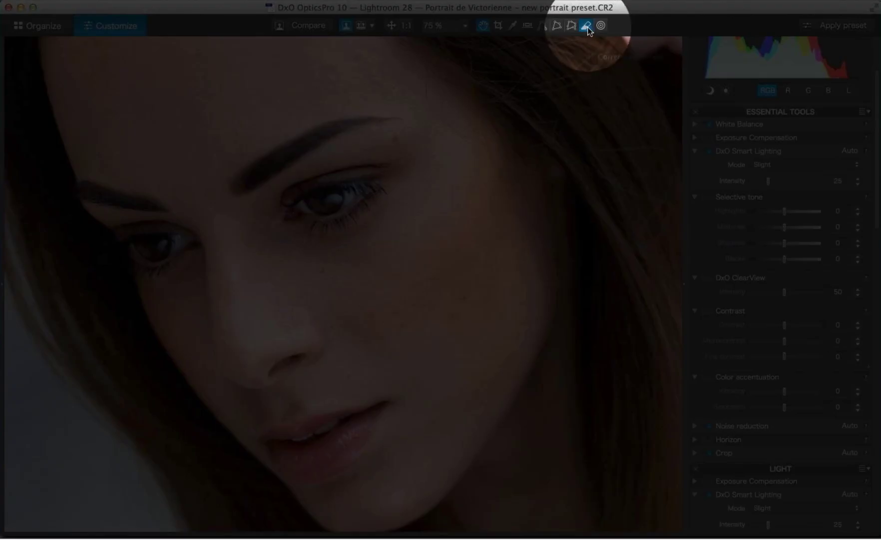
{"action": "left_click", "coordinate": [587, 27]}
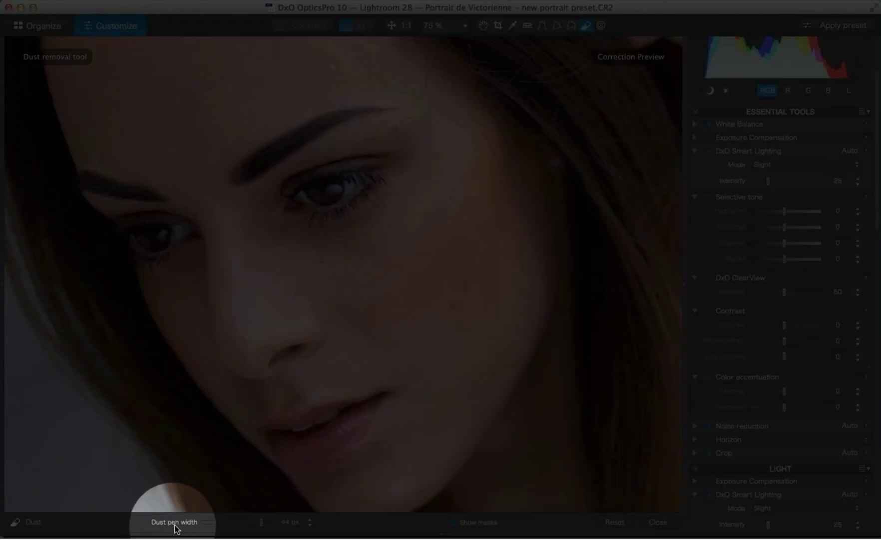
{"action": "left_click_drag", "start_coordinate": [260, 528], "coordinate": [269, 526]}
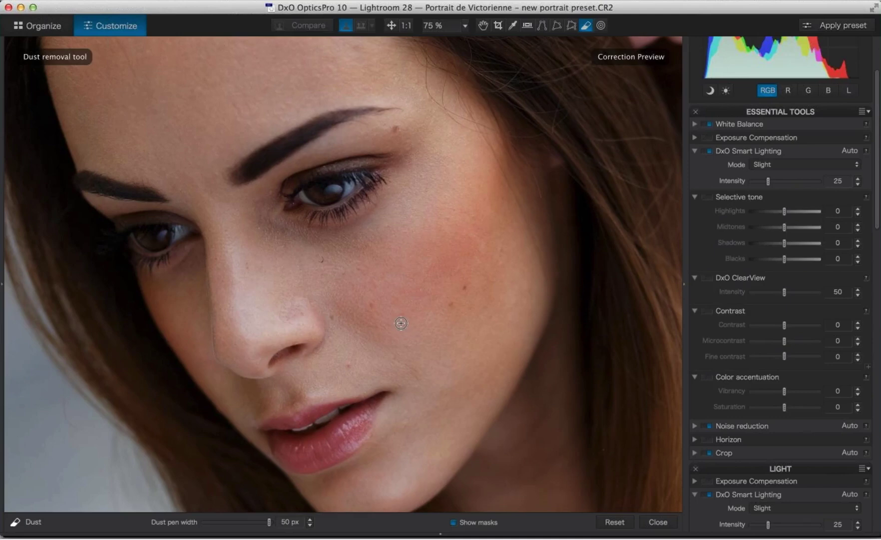
{"action": "left_click", "coordinate": [449, 310]}
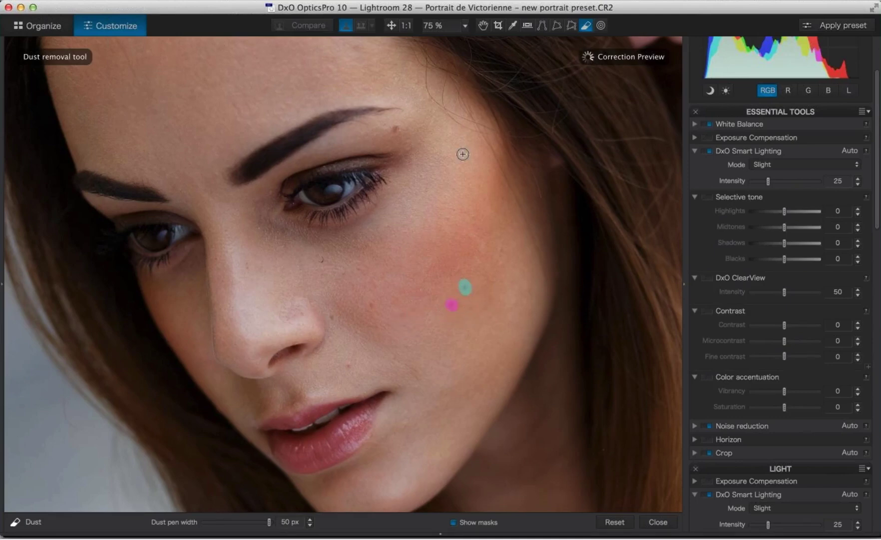
{"action": "left_click", "coordinate": [396, 129]}
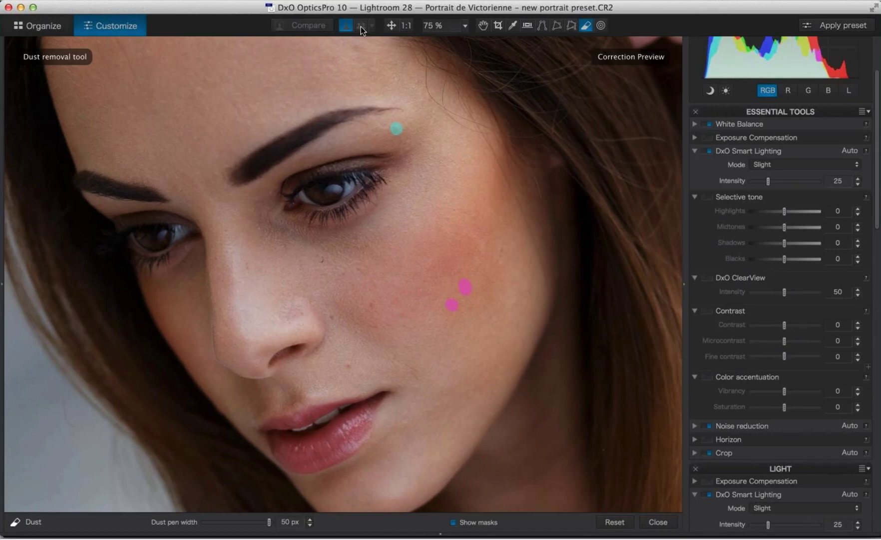
Retouch the small blemishes beside and on the nose, under the eye, on the inner cheek, forehead and chin
{"action": "left_click", "coordinate": [332, 317]}
{"action": "left_click", "coordinate": [349, 366]}
{"action": "left_click", "coordinate": [371, 306]}
{"action": "left_click", "coordinate": [323, 256]}
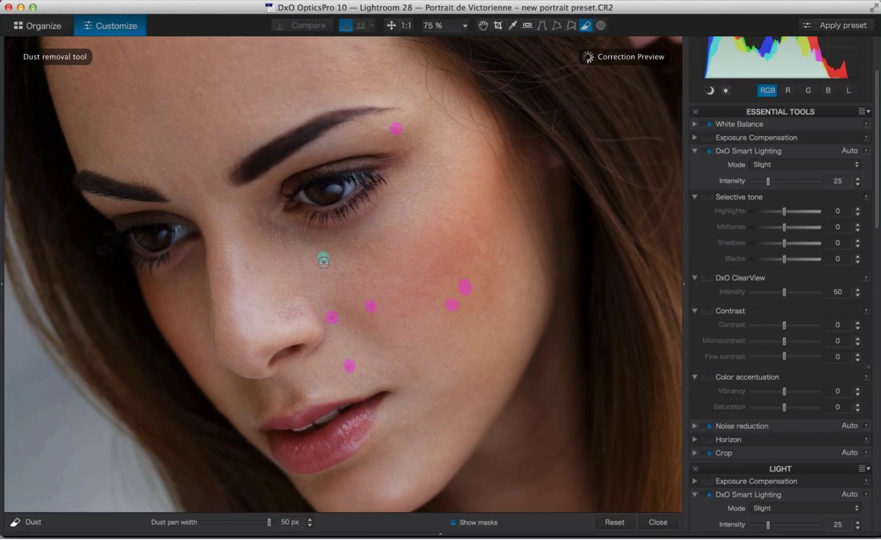
{"action": "left_click", "coordinate": [248, 266]}
{"action": "left_click", "coordinate": [365, 90]}
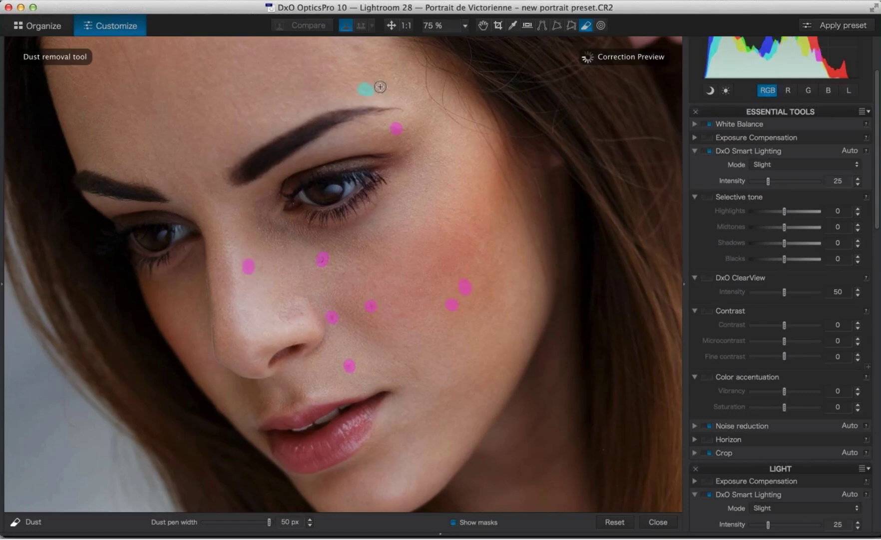
{"action": "left_click", "coordinate": [356, 50]}
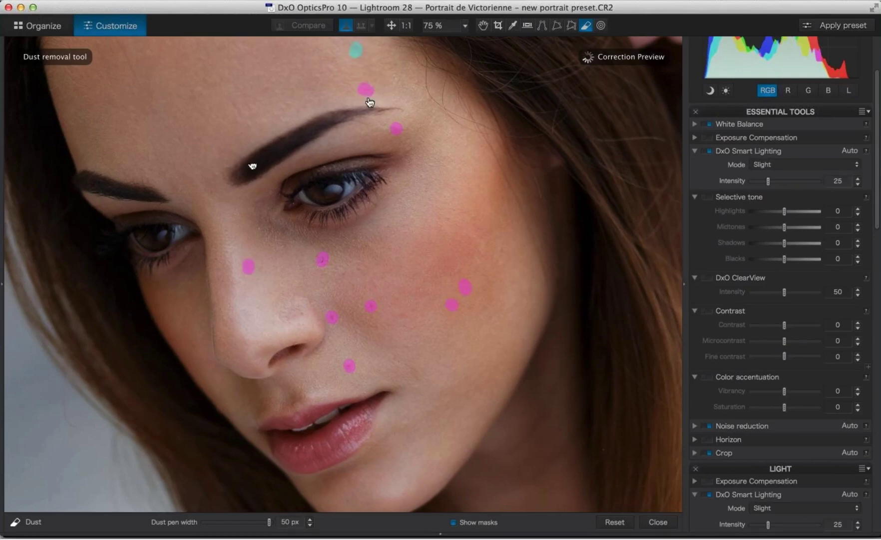
{"action": "left_click", "coordinate": [369, 500]}
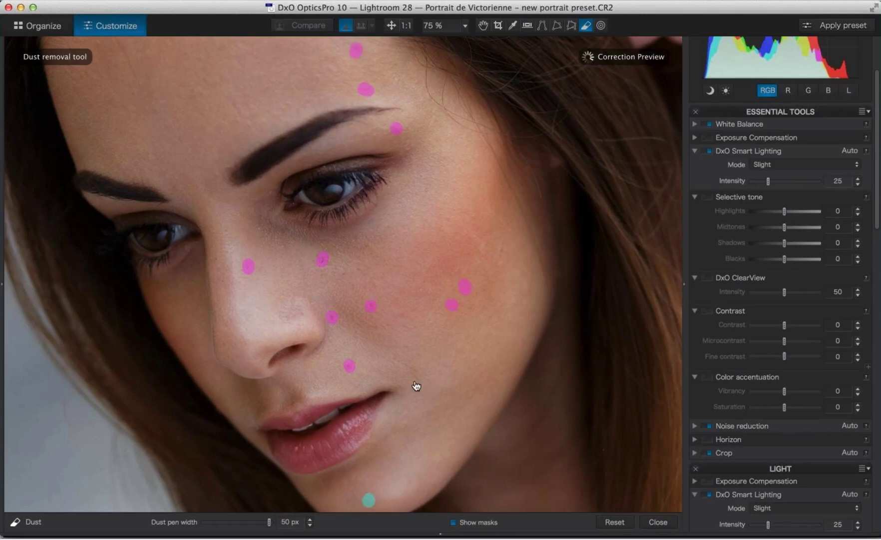
Retouch the remaining marks on the lower cheek and beside the mouth, and close the Dust removal tool
{"action": "left_click", "coordinate": [407, 328]}
{"action": "left_click", "coordinate": [404, 317]}
{"action": "left_click_drag", "start_coordinate": [422, 384], "coordinate": [413, 369]}
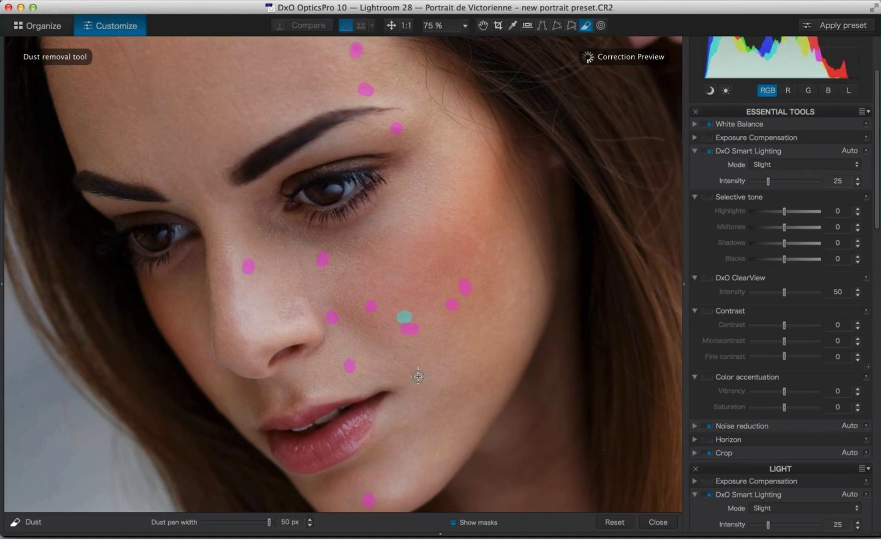
{"action": "left_click", "coordinate": [396, 362]}
{"action": "left_click", "coordinate": [662, 521]}
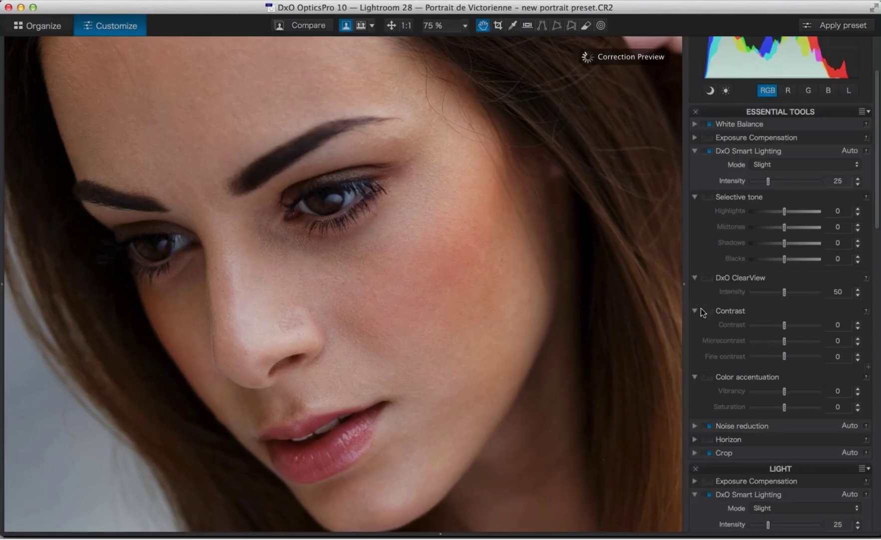
Enable the Contrast correction and set Contrast to 35, Microcontrast to -25 and Fine contrast to -15
{"action": "left_click", "coordinate": [709, 310]}
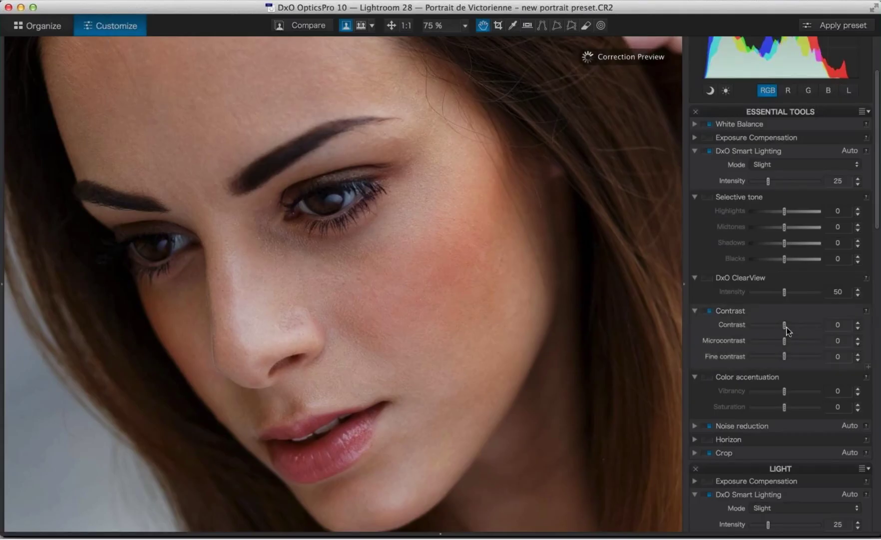
{"action": "left_click_drag", "start_coordinate": [786, 327], "coordinate": [797, 328]}
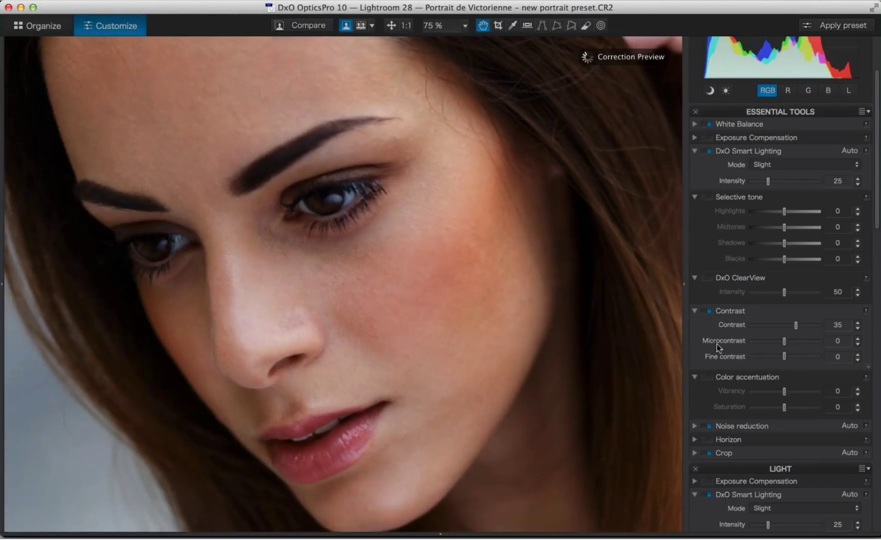
{"action": "left_click_drag", "start_coordinate": [785, 342], "coordinate": [778, 364]}
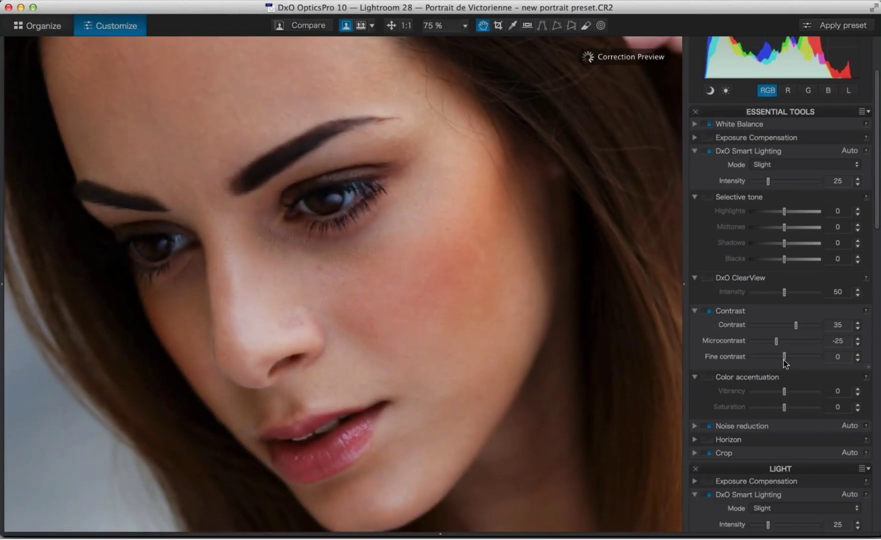
{"action": "left_click_drag", "start_coordinate": [784, 356], "coordinate": [779, 356]}
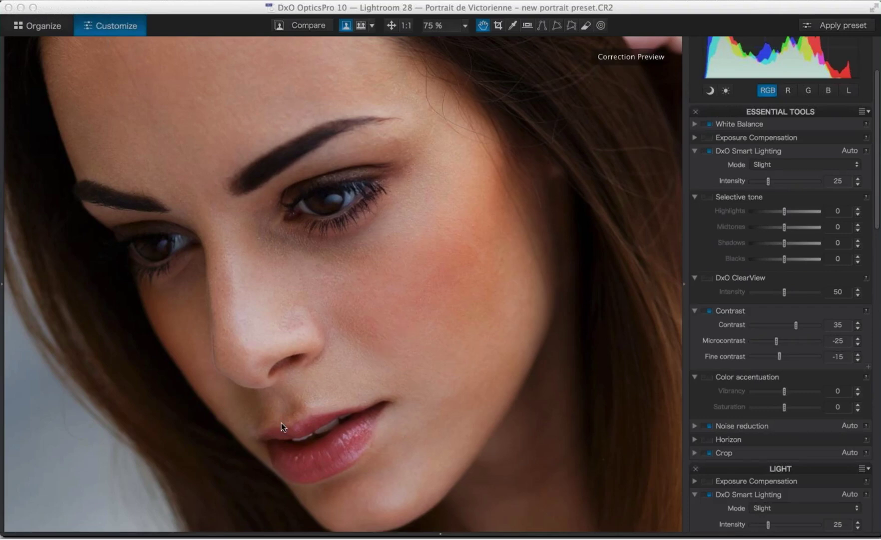
Switch to Spyder4Elite to view the welcome page of its display calibration wizard, and quit it
{"action": "mouse_move", "coordinate": [330, 514]}
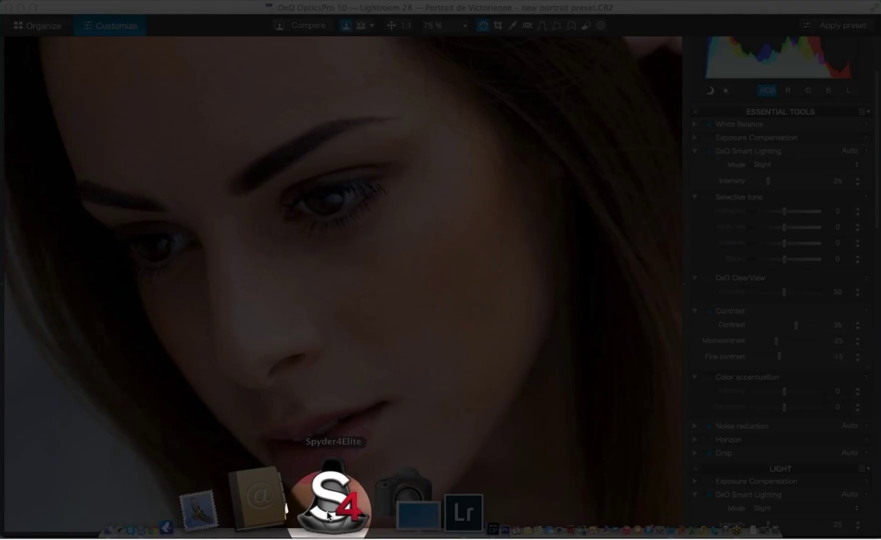
{"action": "left_click", "coordinate": [329, 513]}
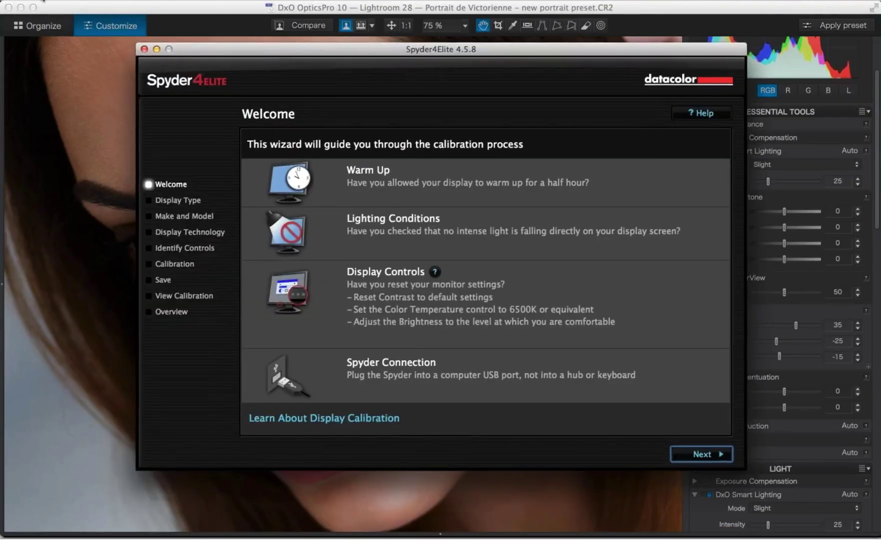
{"action": "left_click", "coordinate": [64, 2]}
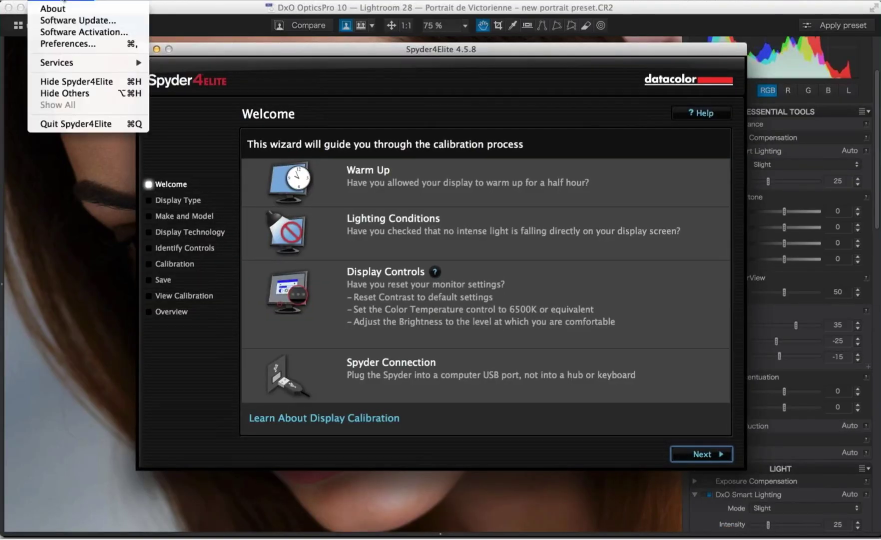
{"action": "left_click", "coordinate": [82, 124]}
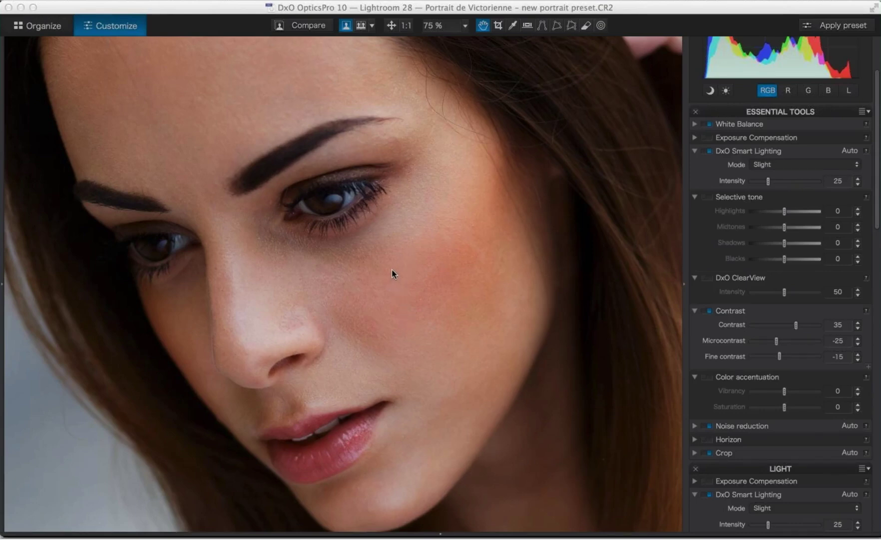
Browse the source folders and projects in the Organize workspace, including the contents of the Pictures folder
{"action": "left_click", "coordinate": [56, 25]}
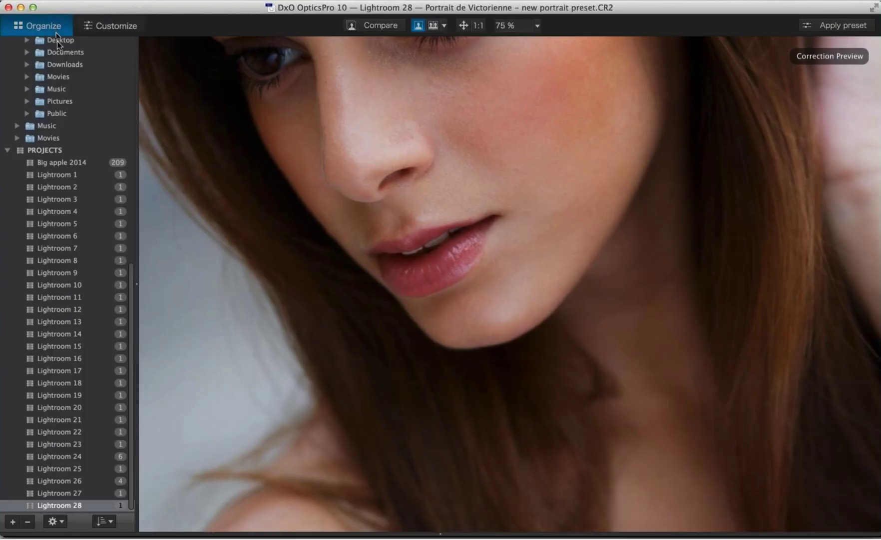
{"action": "left_click", "coordinate": [27, 101]}
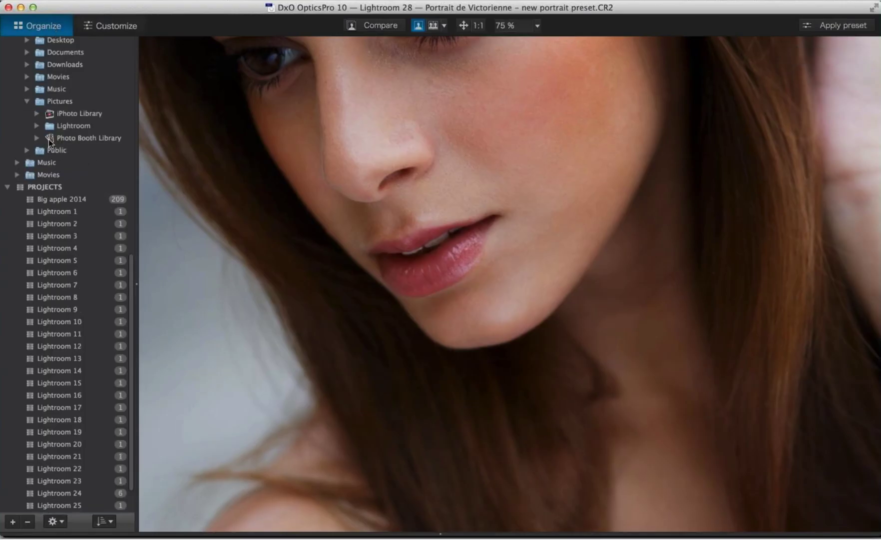
{"action": "left_click", "coordinate": [27, 101]}
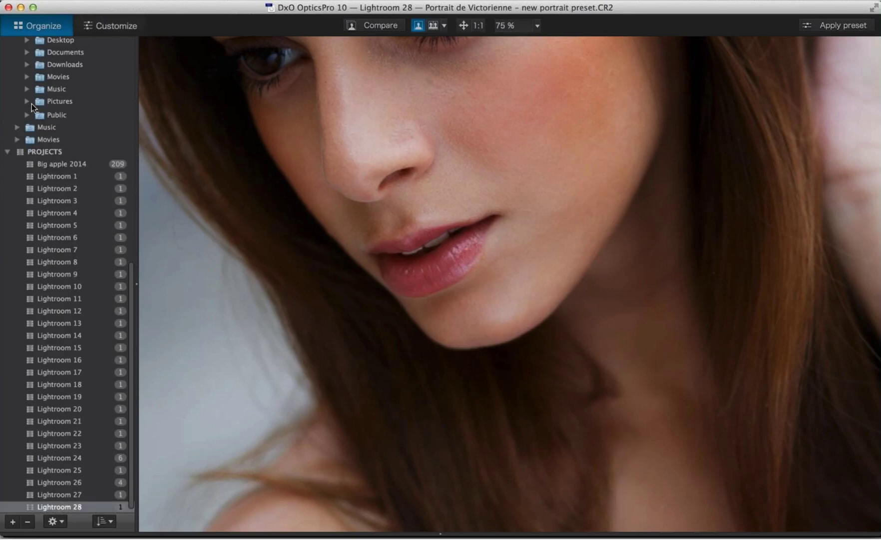
{"action": "left_click_drag", "start_coordinate": [135, 299], "coordinate": [157, 98]}
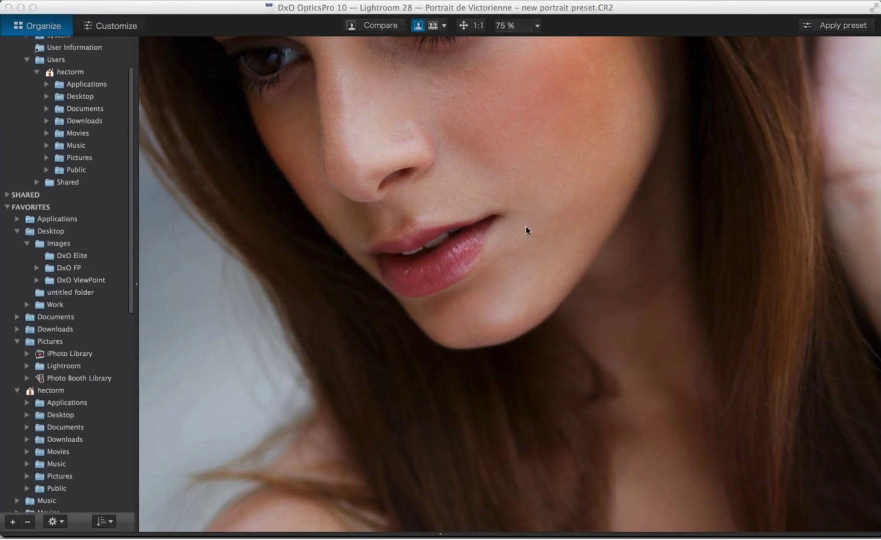
{"action": "mouse_move", "coordinate": [570, 532]}
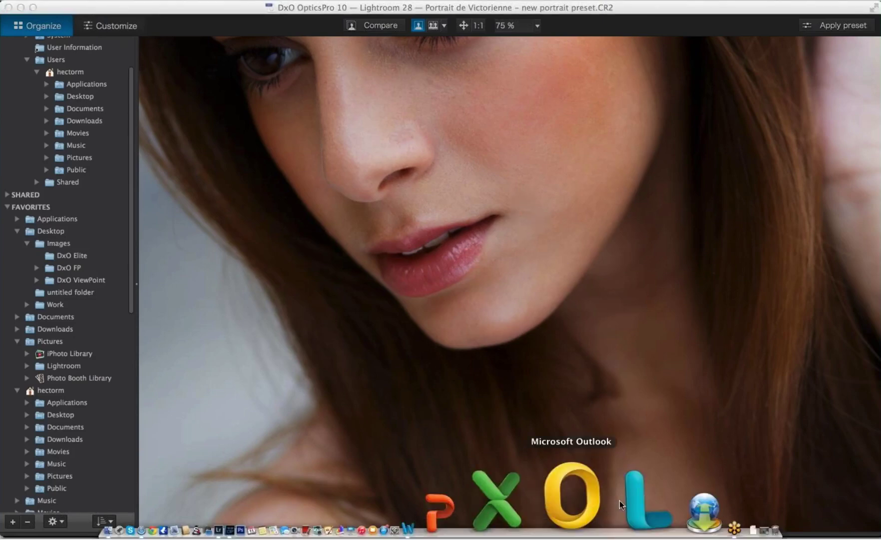
{"action": "left_click", "coordinate": [632, 494]}
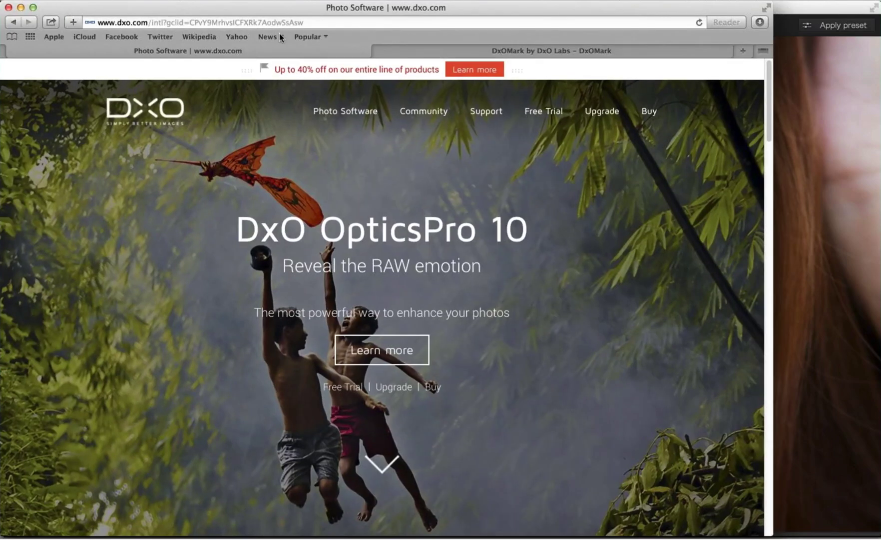
{"action": "left_click_drag", "start_coordinate": [315, 12], "coordinate": [360, 14]}
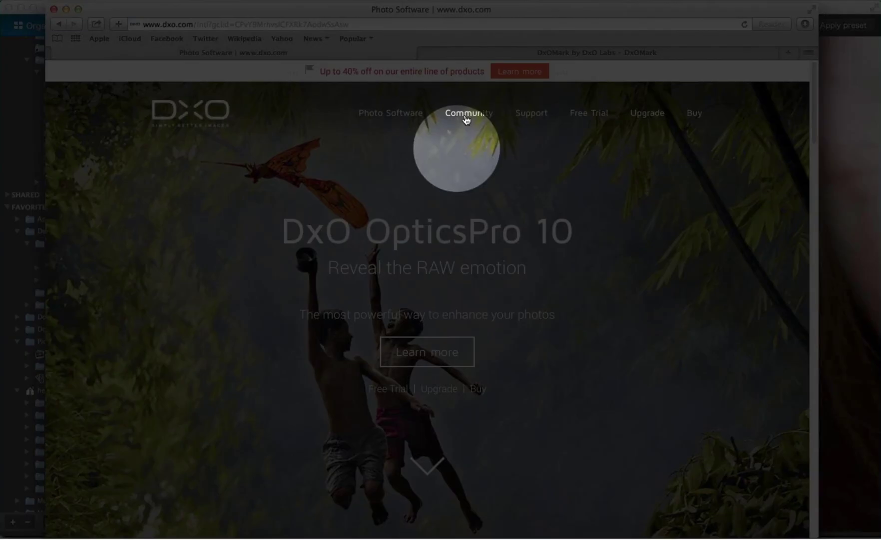
{"action": "mouse_move", "coordinate": [468, 120]}
{"action": "left_click", "coordinate": [474, 179]}
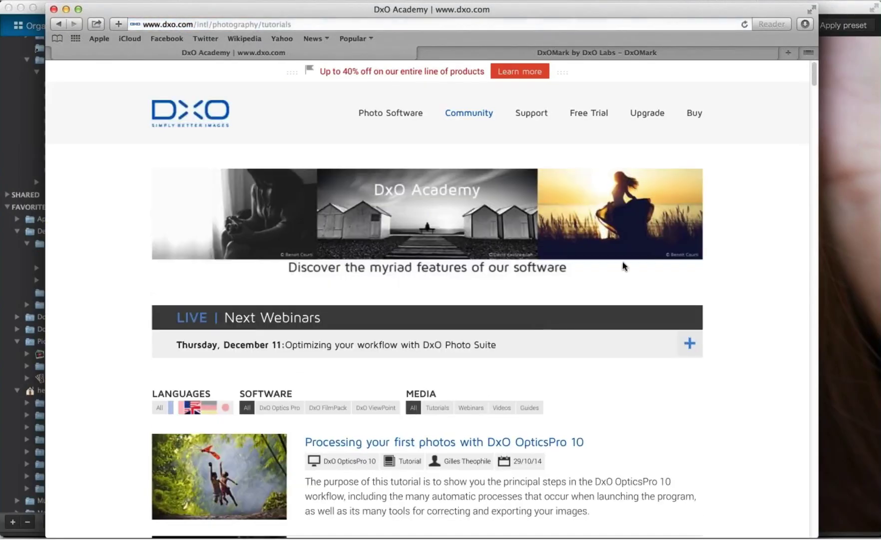
Look over the DxO Academy page, and open the DxO online store to view the product prices
{"action": "mouse_move", "coordinate": [814, 75]}
{"action": "left_mouse_down"}
{"action": "mouse_move", "coordinate": [815, 96]}
{"action": "mouse_move", "coordinate": [813, 75]}
{"action": "left_mouse_up"}
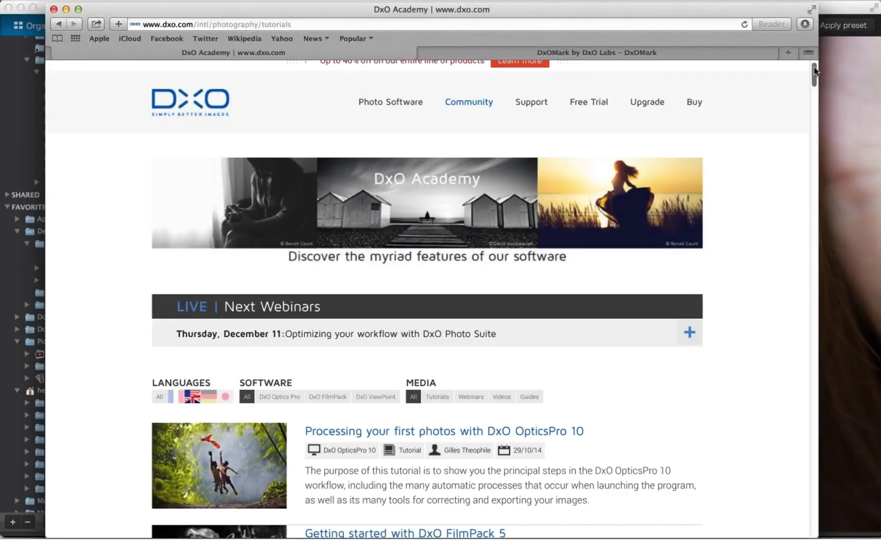
{"action": "scroll", "coordinate": [815, 70], "scroll_direction": "up", "scroll_amount": 1}
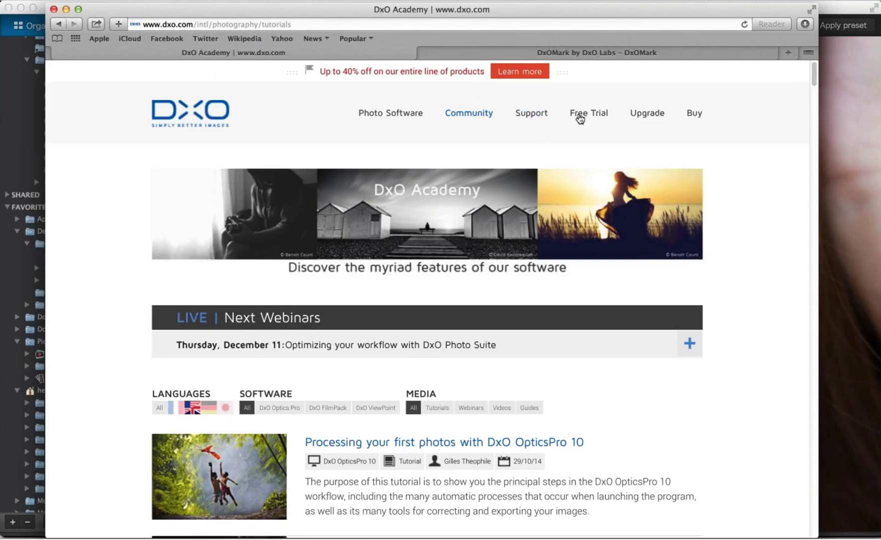
{"action": "left_click", "coordinate": [694, 113]}
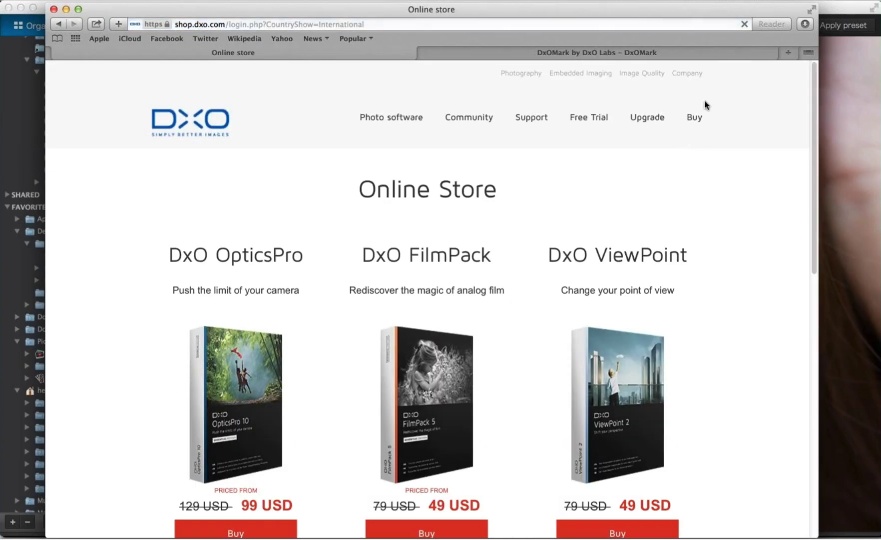
{"action": "scroll", "coordinate": [282, 266], "scroll_direction": "down", "scroll_amount": 5}
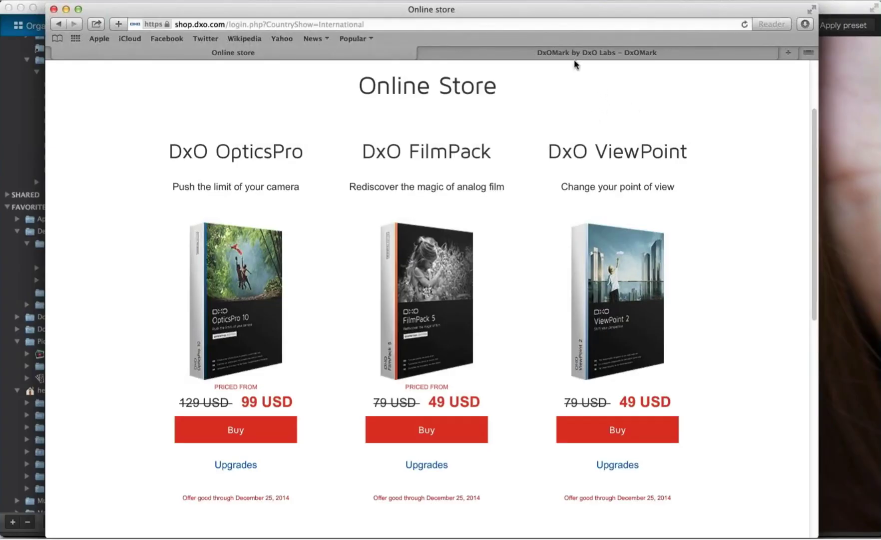
Show the DxOMark site and look through its camera sensor and camera lens database, ratings and comparison options
{"action": "left_click", "coordinate": [532, 55]}
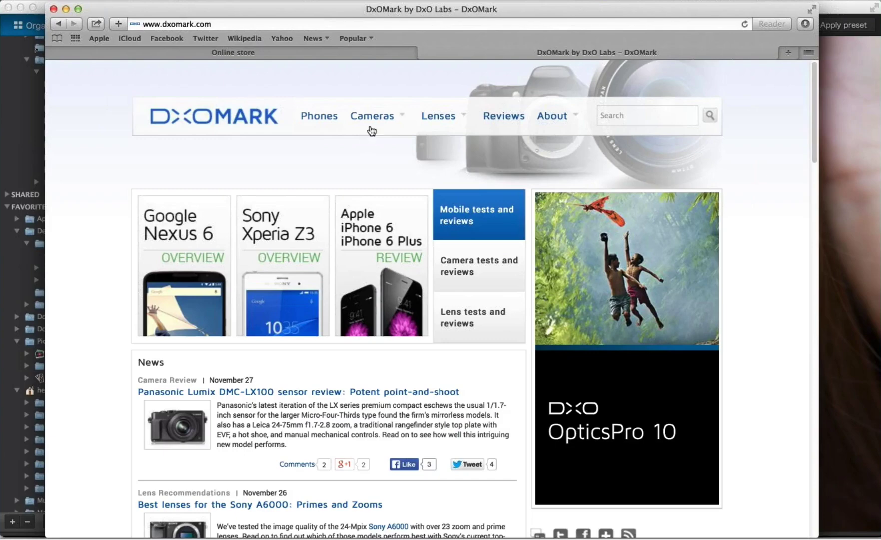
{"action": "mouse_move", "coordinate": [373, 120]}
{"action": "mouse_move", "coordinate": [387, 142]}
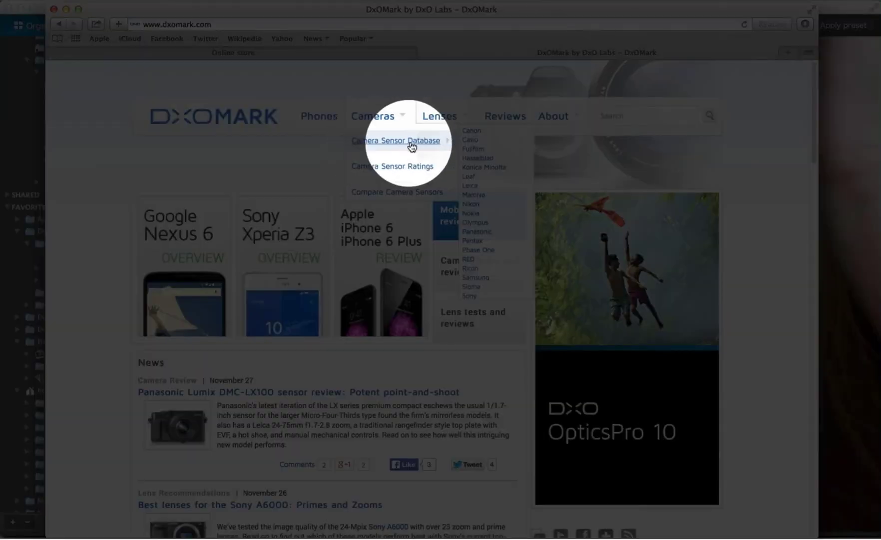
{"action": "mouse_move", "coordinate": [449, 119]}
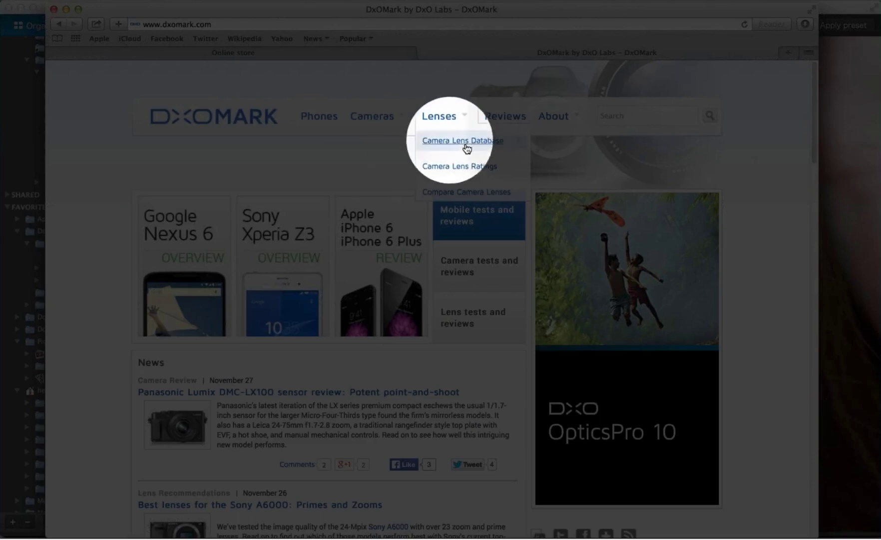
{"action": "mouse_move", "coordinate": [456, 152]}
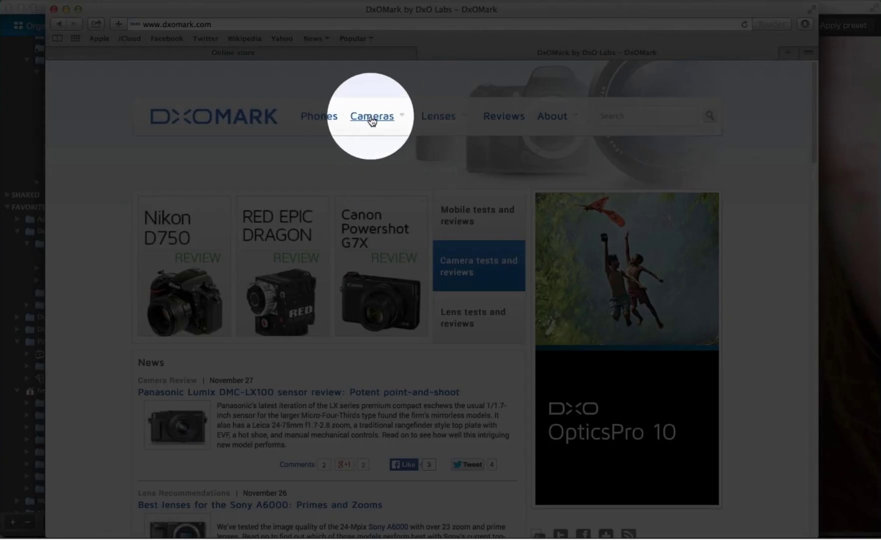
{"action": "mouse_move", "coordinate": [408, 127]}
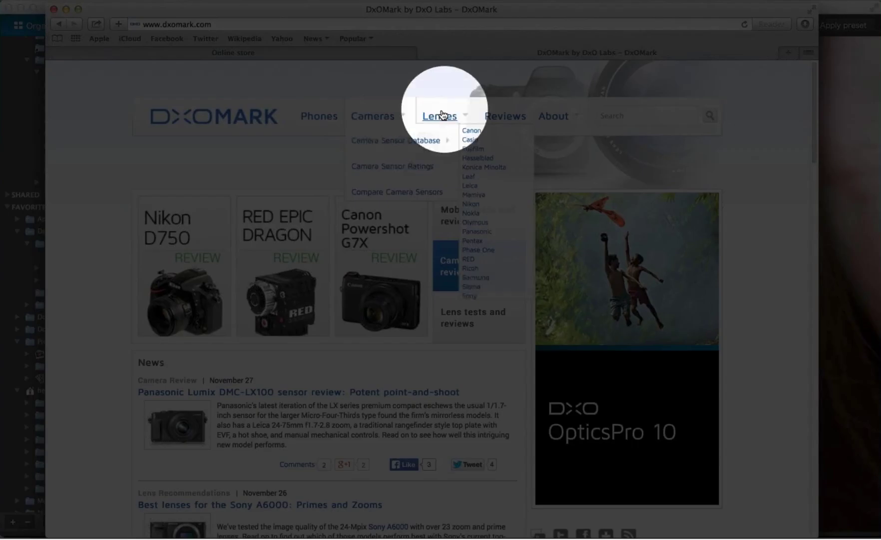